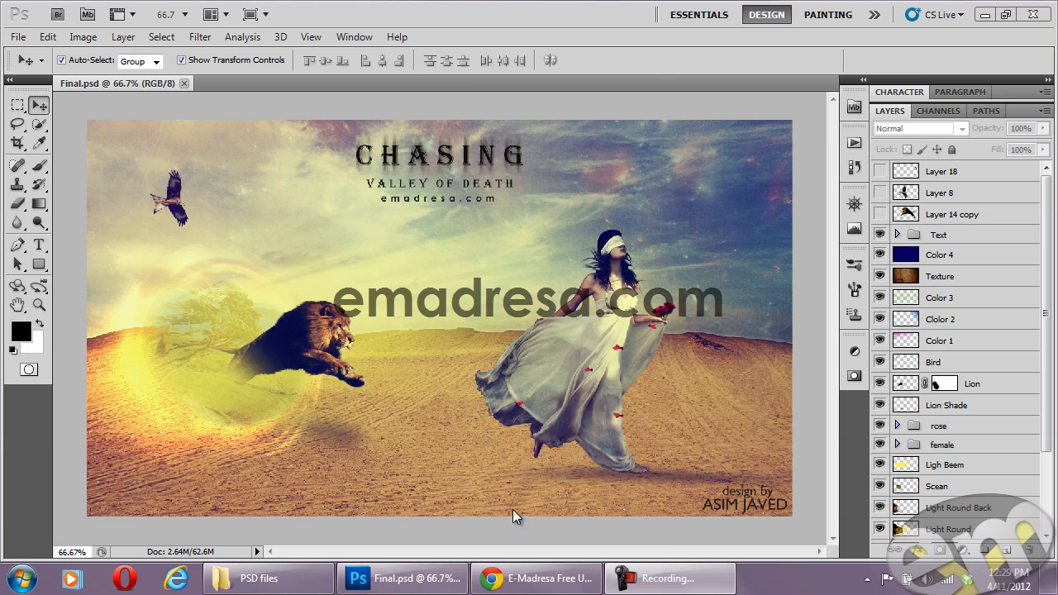
Switch to the file explorer and open the Images folder inside the Chasing project folder
click(264, 577)
click(320, 115)
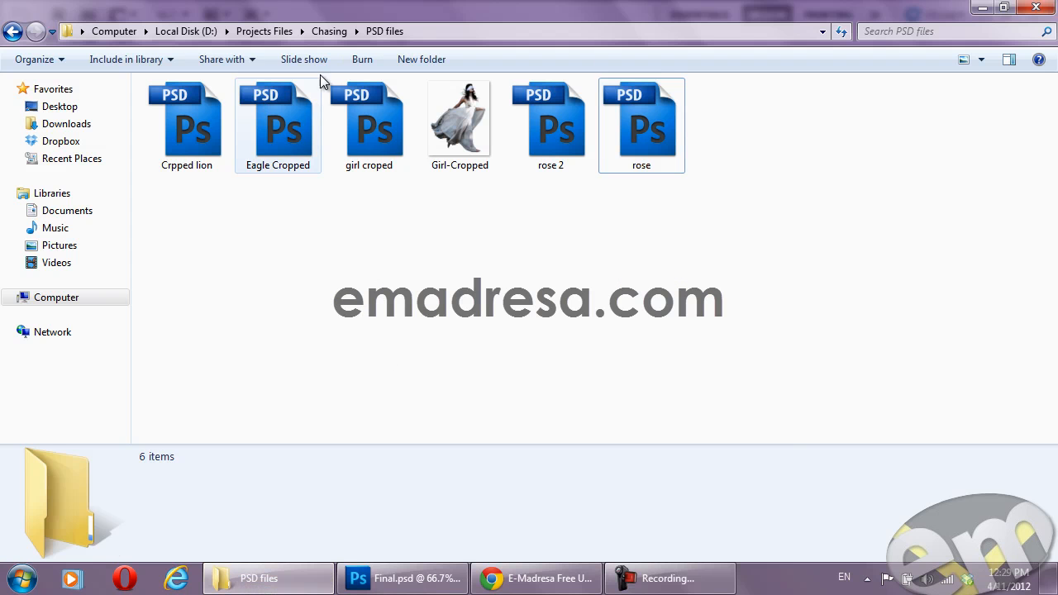
click(324, 31)
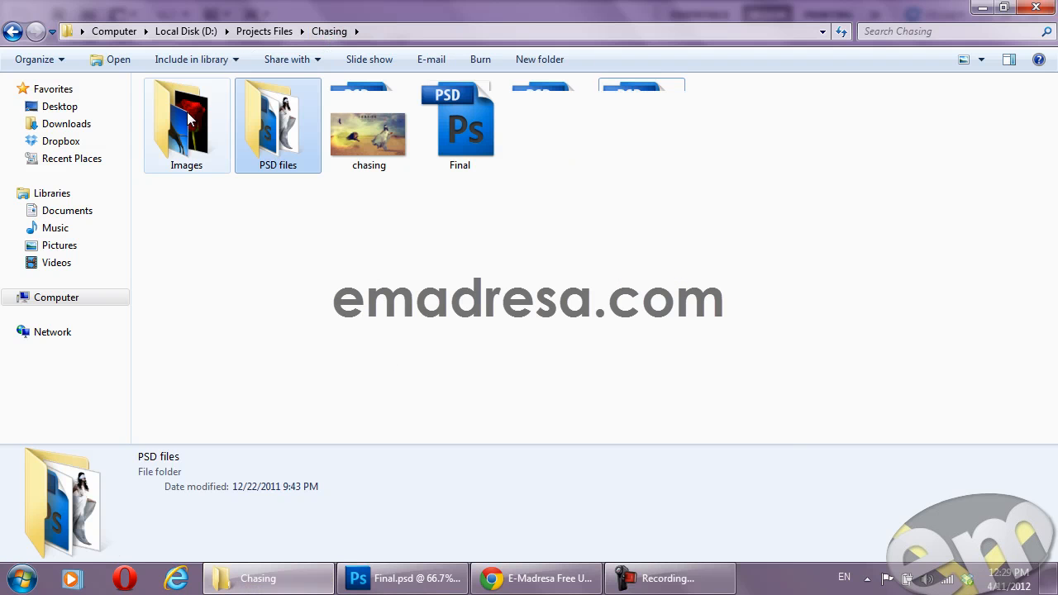
double_click(189, 118)
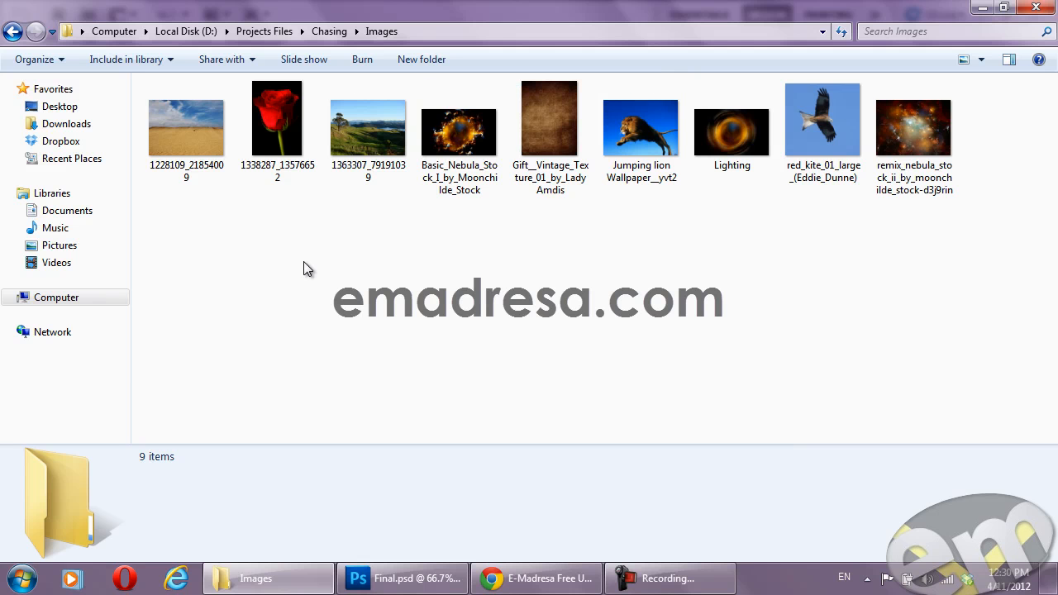
View the project's stock images one after another in the photo viewer, beginning with Basic_Nebula_Stock_I_by_Moonchilde_Stock, and close the viewer
double_click(464, 129)
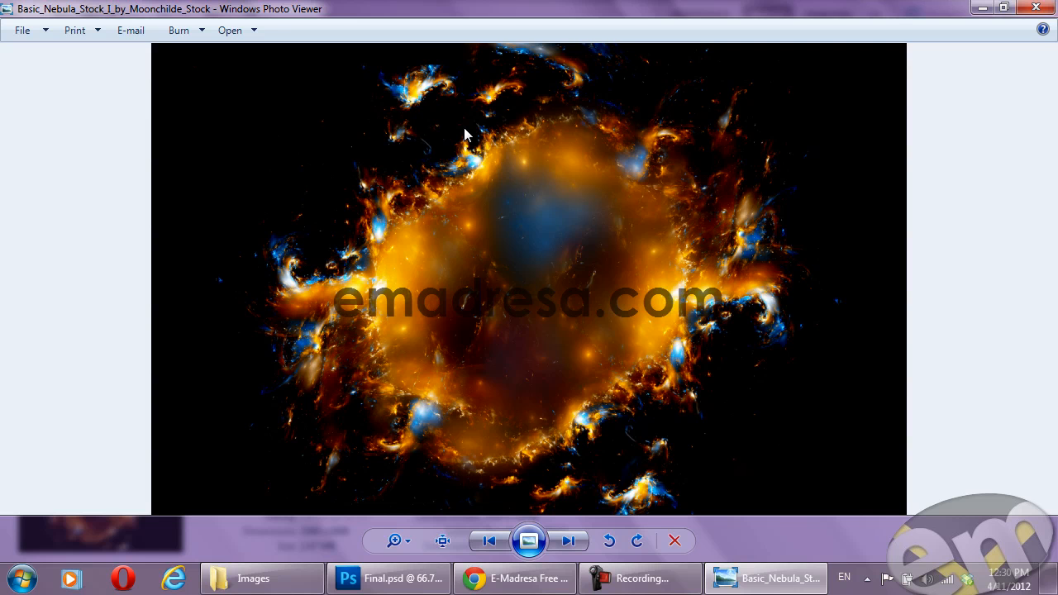
key(Right)
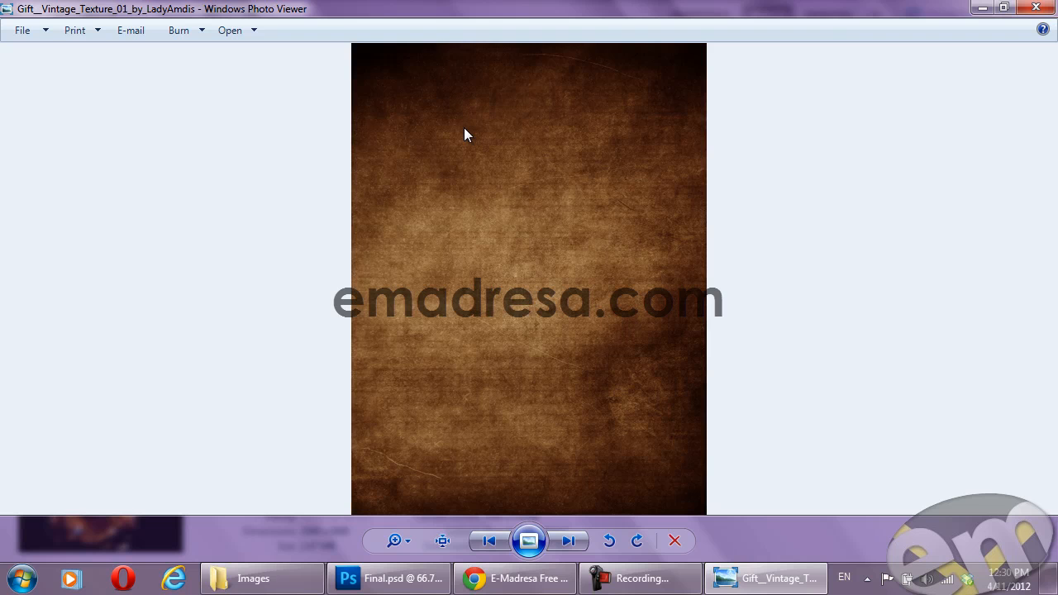
key(Right)
key(Right)
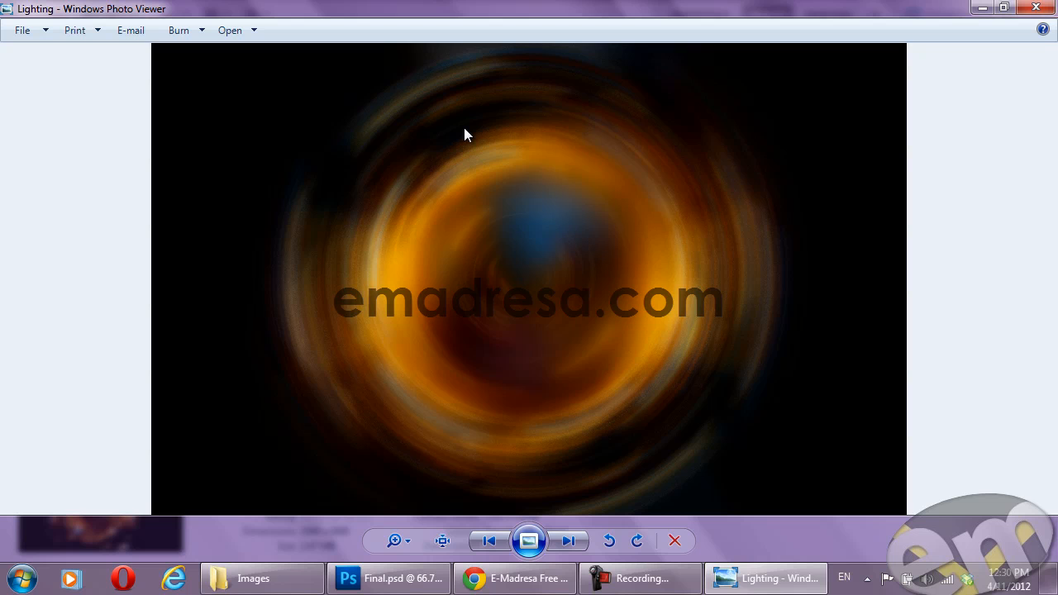
key(Right)
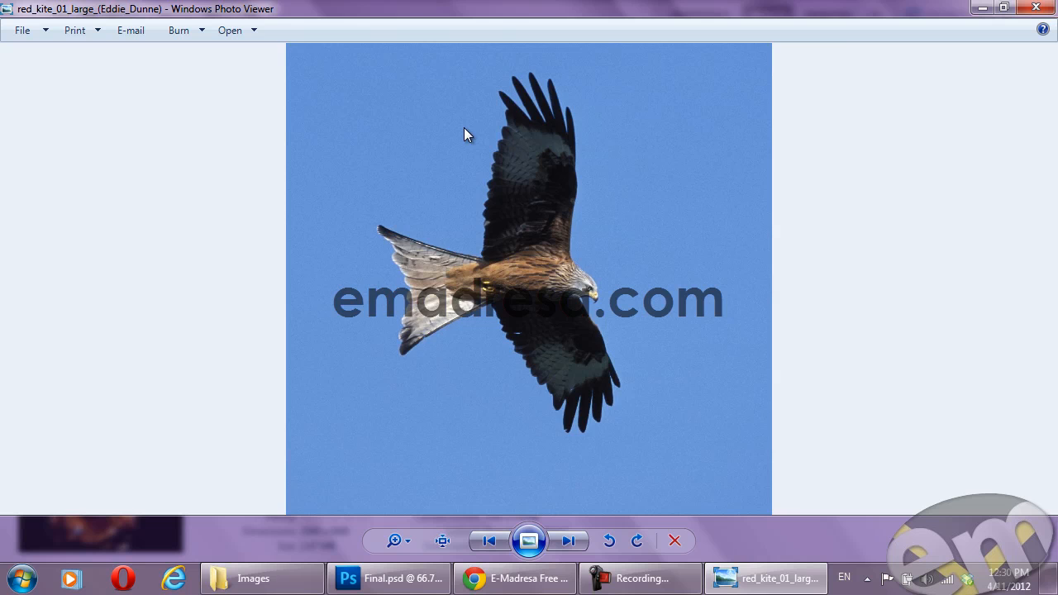
key(Right)
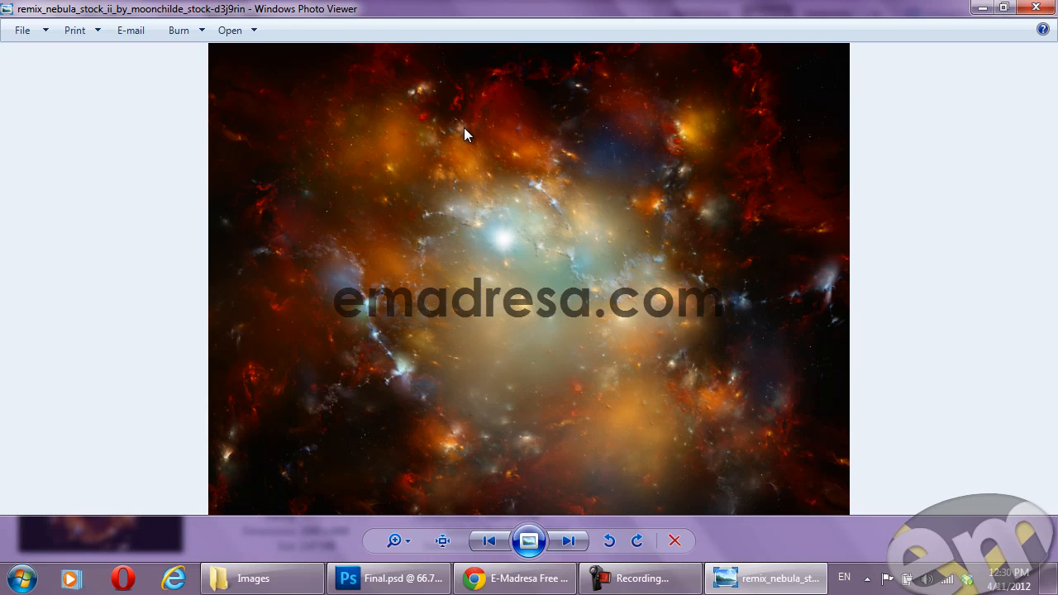
key(Right)
key(Right)
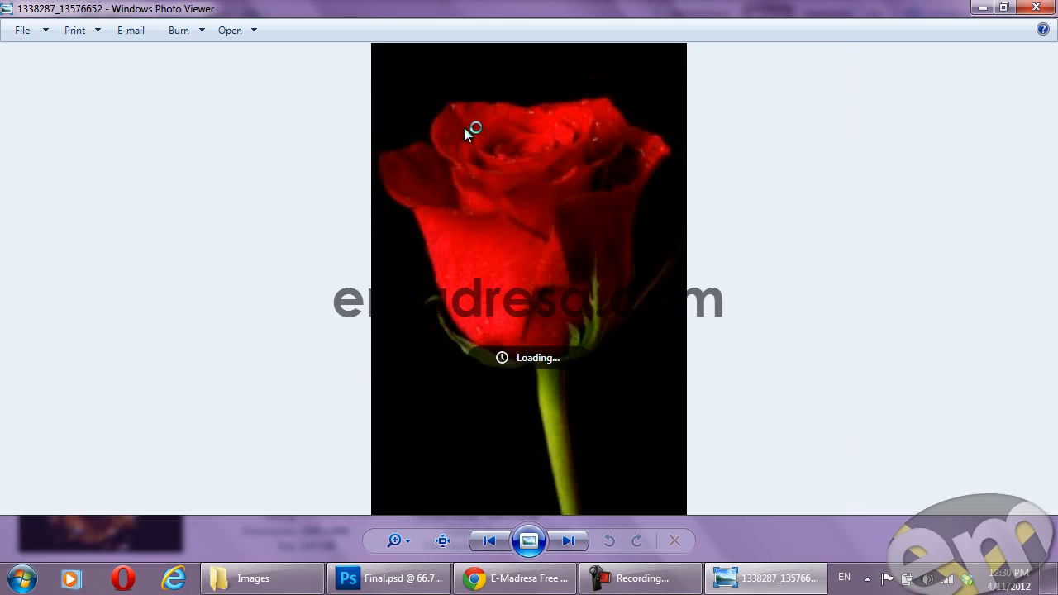
key(Right)
key(Right)
key(Right)
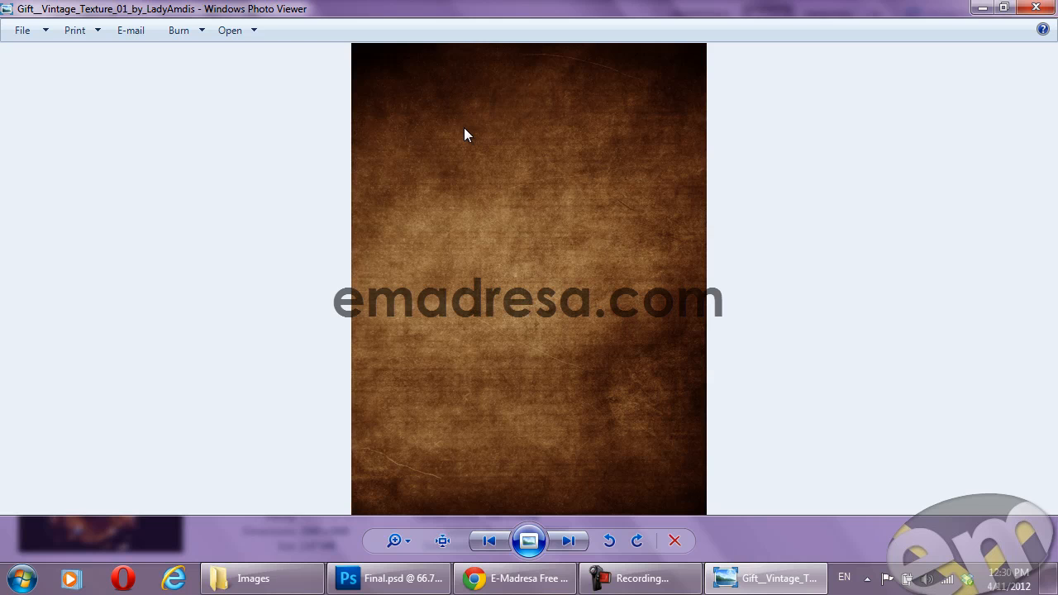
click(1035, 8)
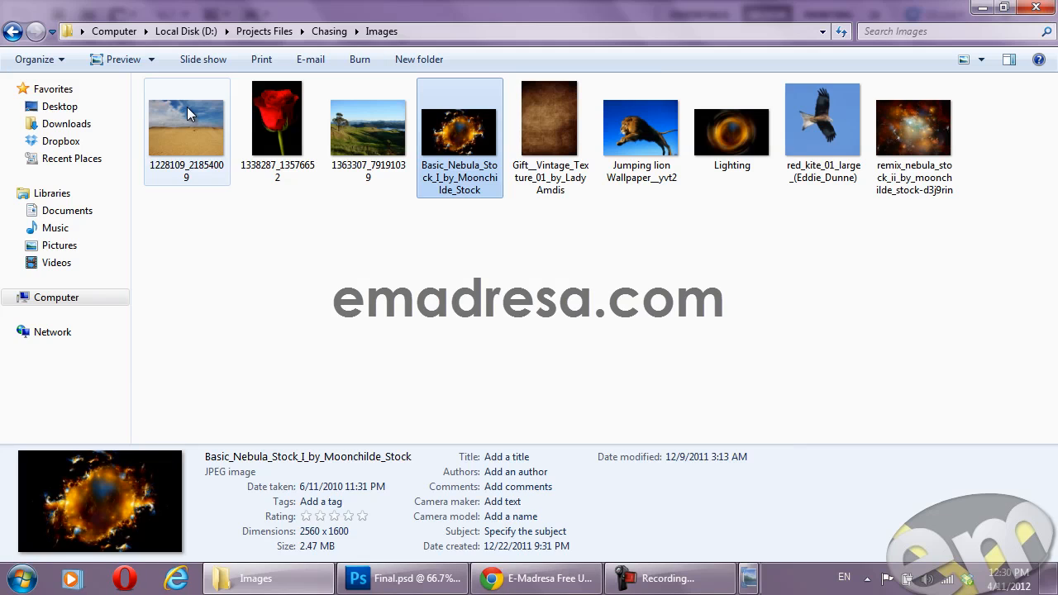
click(425, 300)
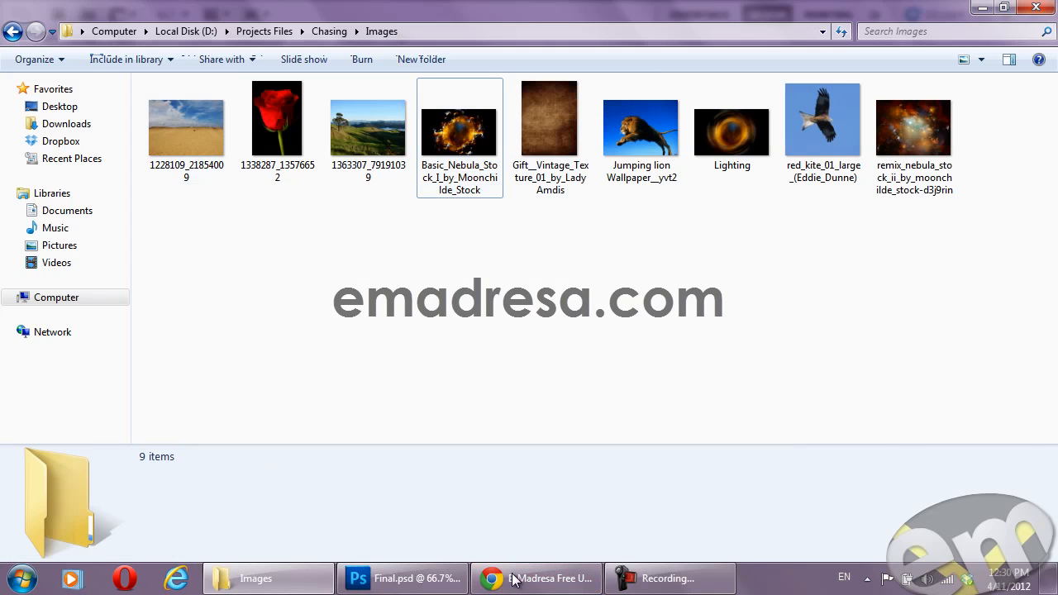
Switch to Photoshop and compare the finished Final.psd artwork with the Ligh Beem layer hidden and shown
click(395, 579)
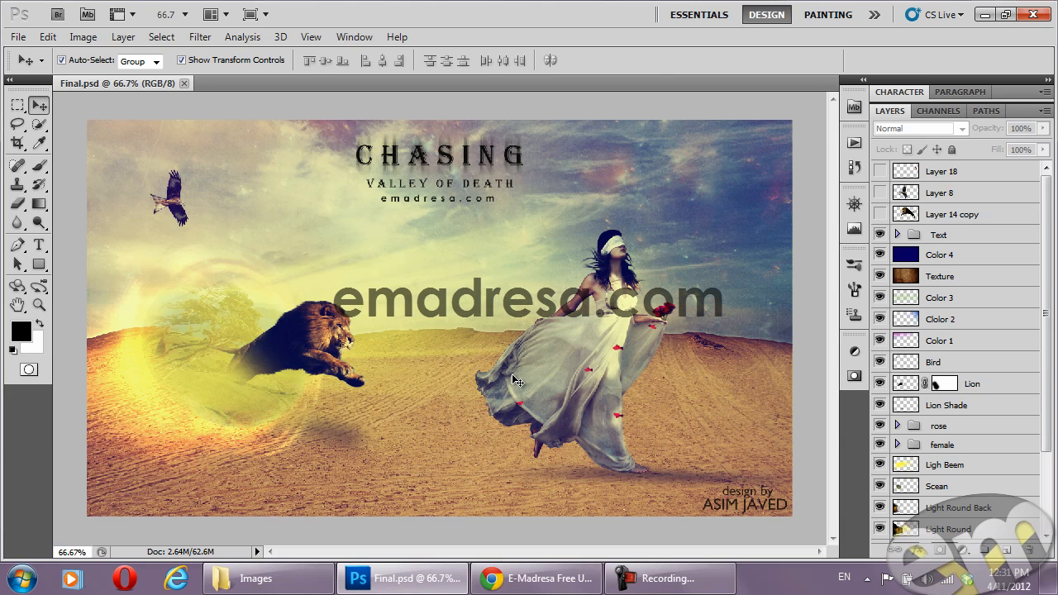
click(880, 465)
click(880, 466)
click(880, 465)
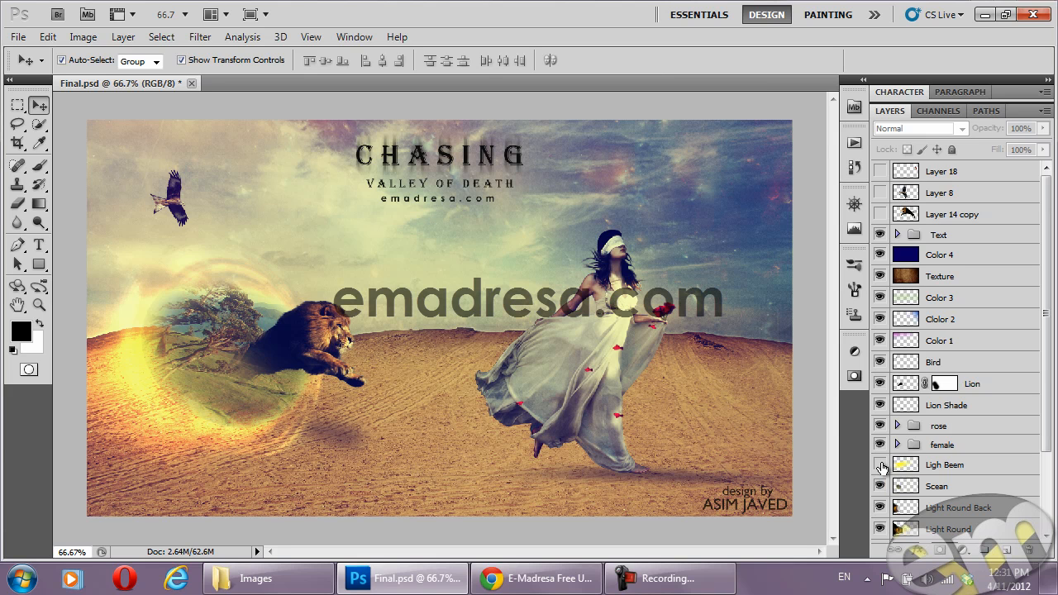
click(879, 464)
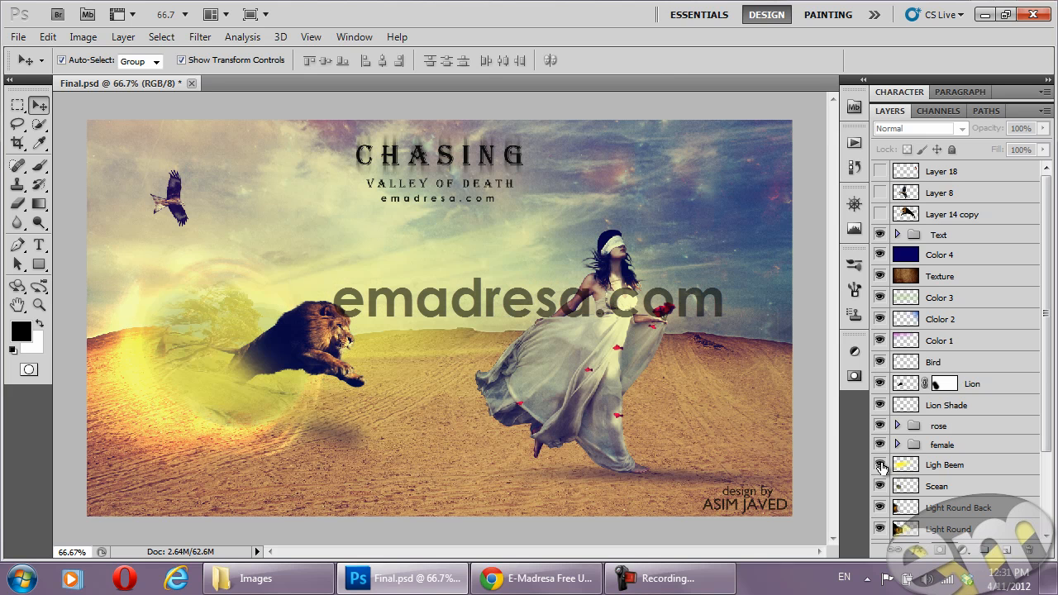
click(879, 465)
click(879, 465)
Switch to Chrome and look through the Photoshop CS3 100 Basic Tutorials list on the emadresa.com tutorials page
click(537, 578)
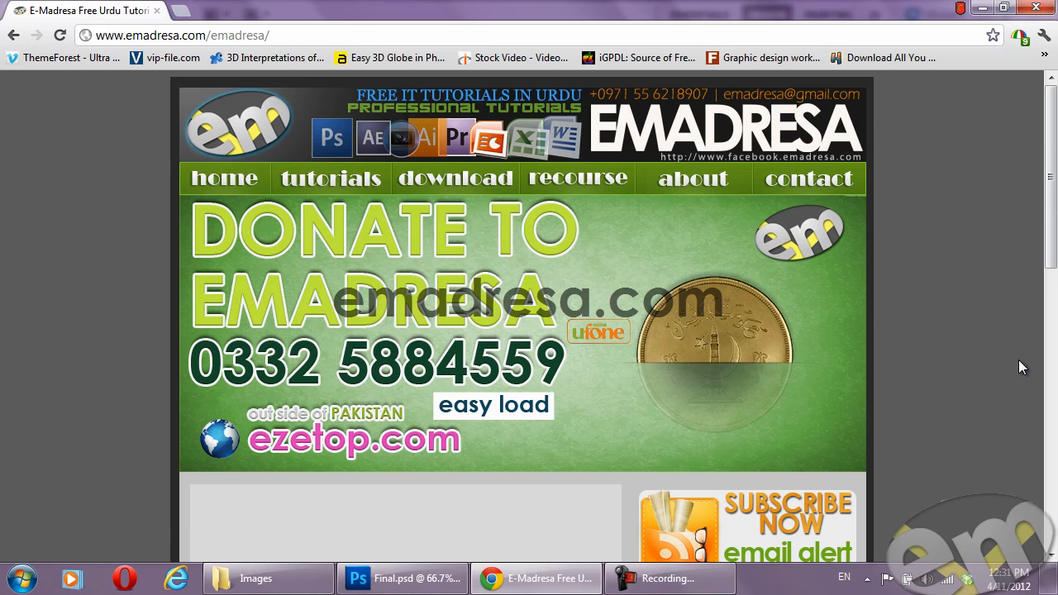
click(332, 174)
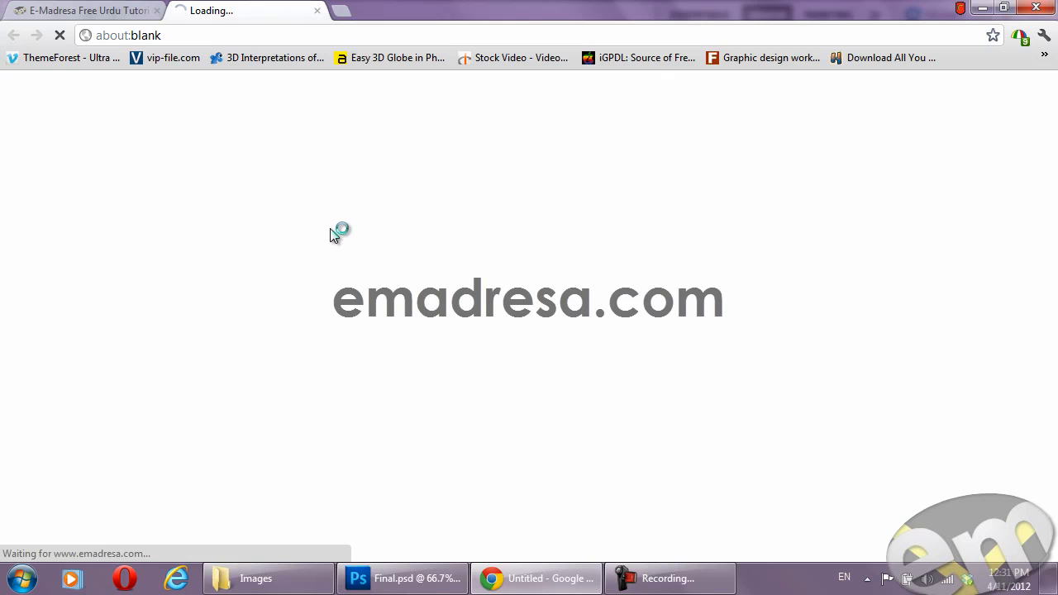
scroll(313, 304, down, 3)
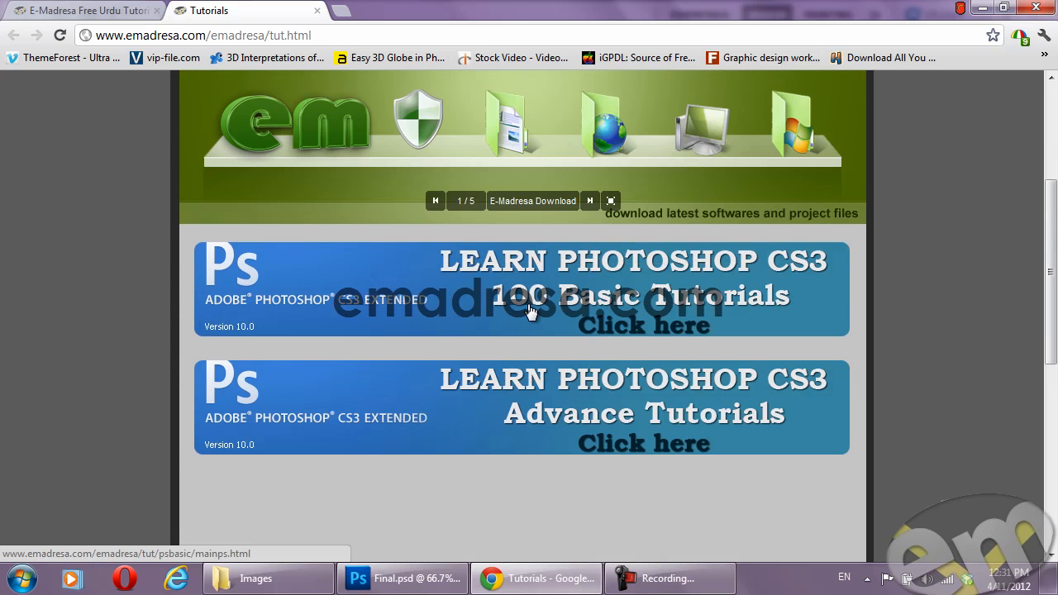
click(712, 302)
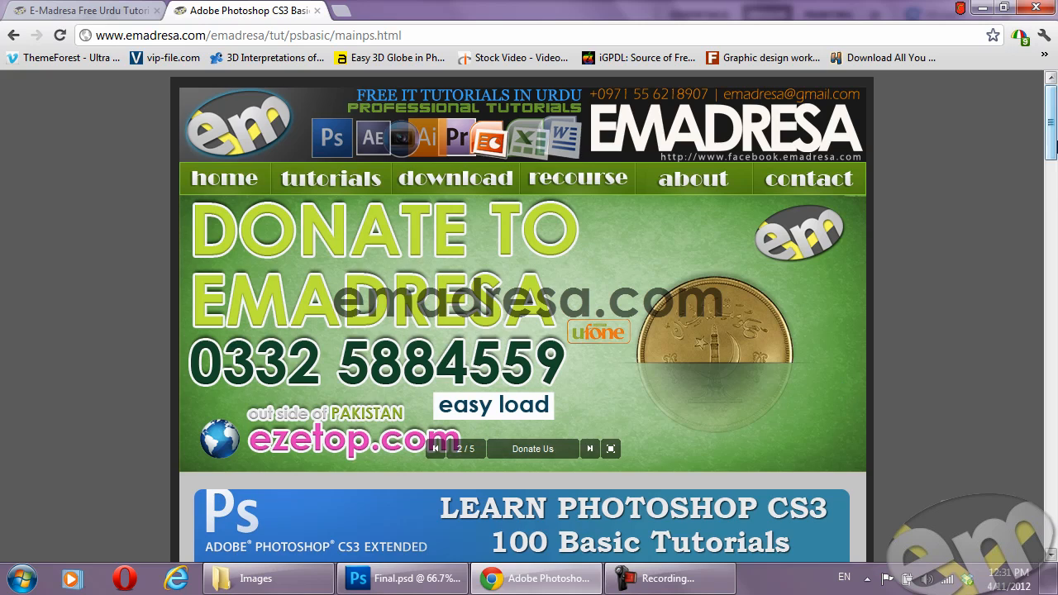
mouse_move(1047, 144)
mouse_down()
mouse_move(1053, 489)
mouse_move(1049, 263)
mouse_up()
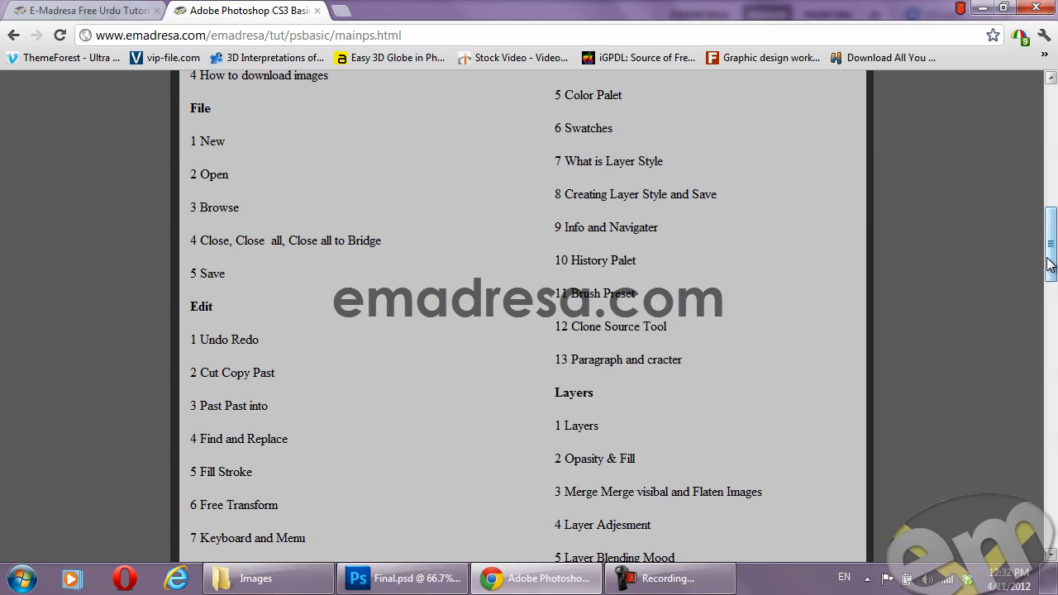
drag(1050, 264, 1054, 193)
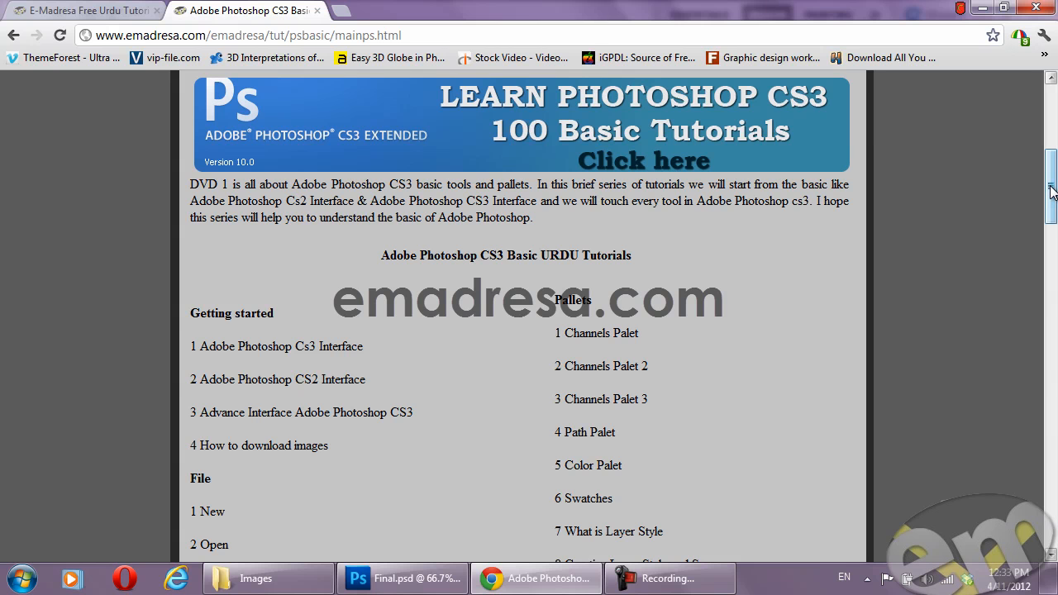
drag(1051, 190, 1051, 521)
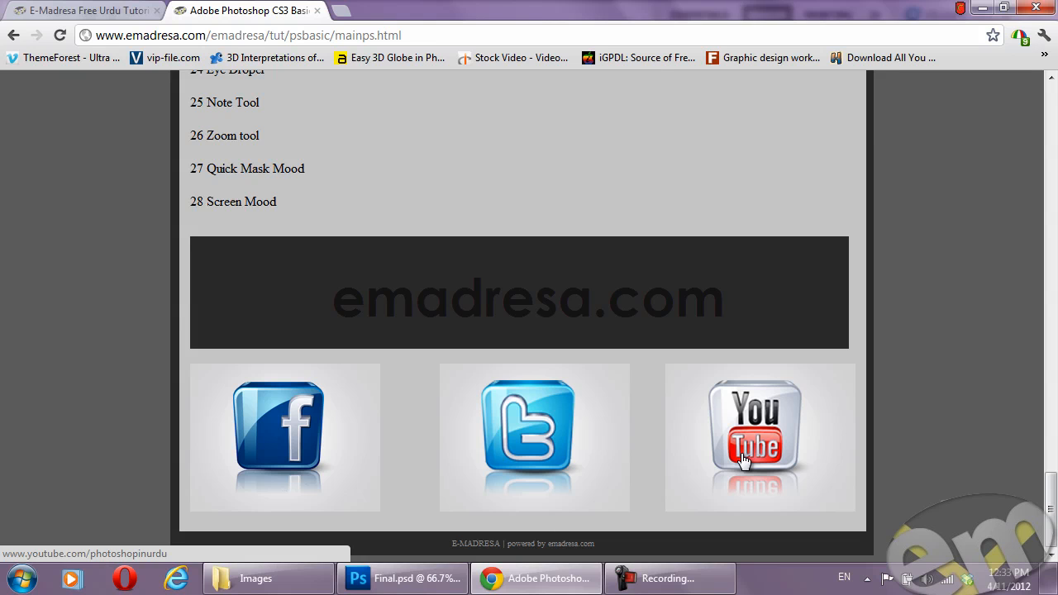
Switch to Photoshop and create a new 1280 x 720 pixel RGB document at 72 pixels/inch with a white background
click(420, 583)
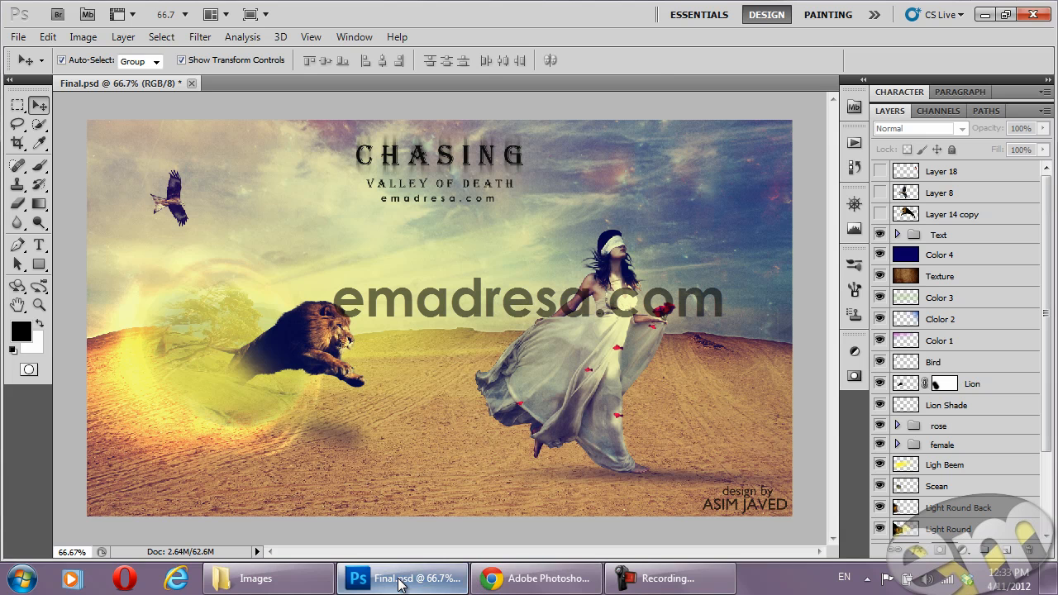
click(15, 37)
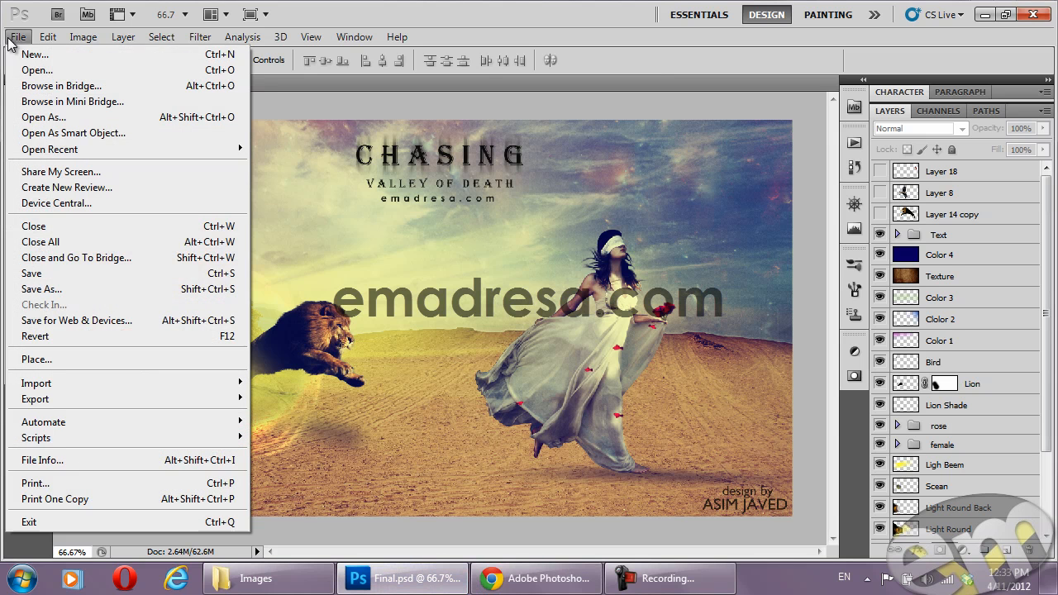
click(32, 55)
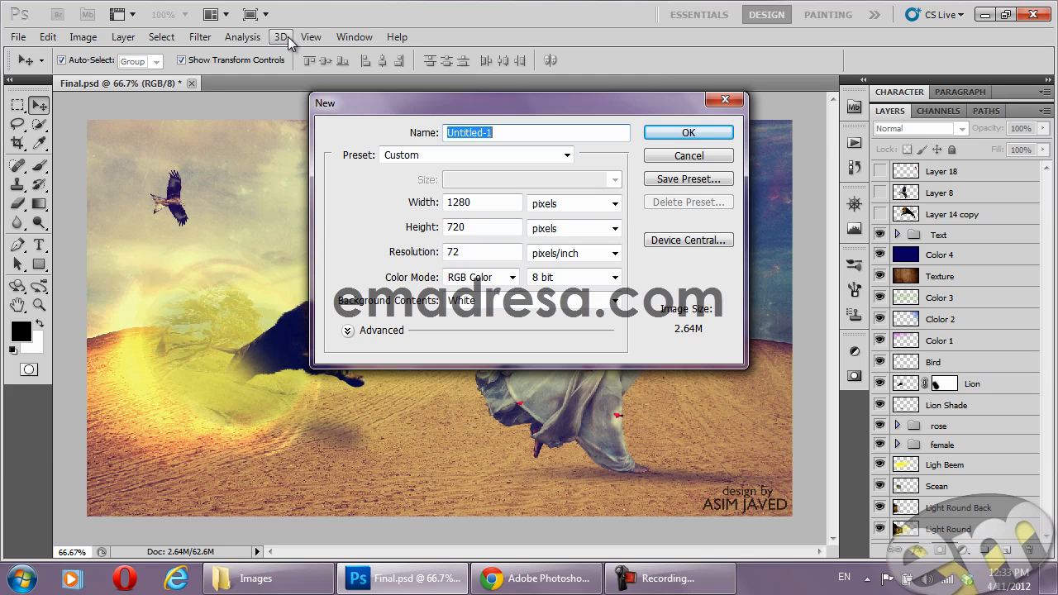
click(654, 133)
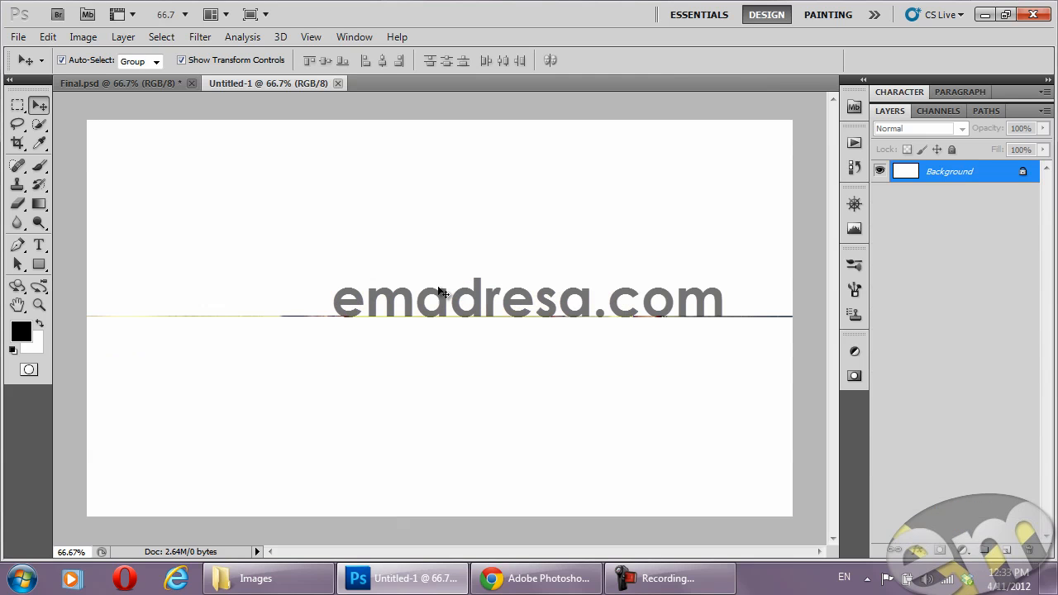
Bring the desert photo 1228109_21854009 from the Images folder into the new document and scale it proportionally to 51.39%
click(248, 579)
click(168, 141)
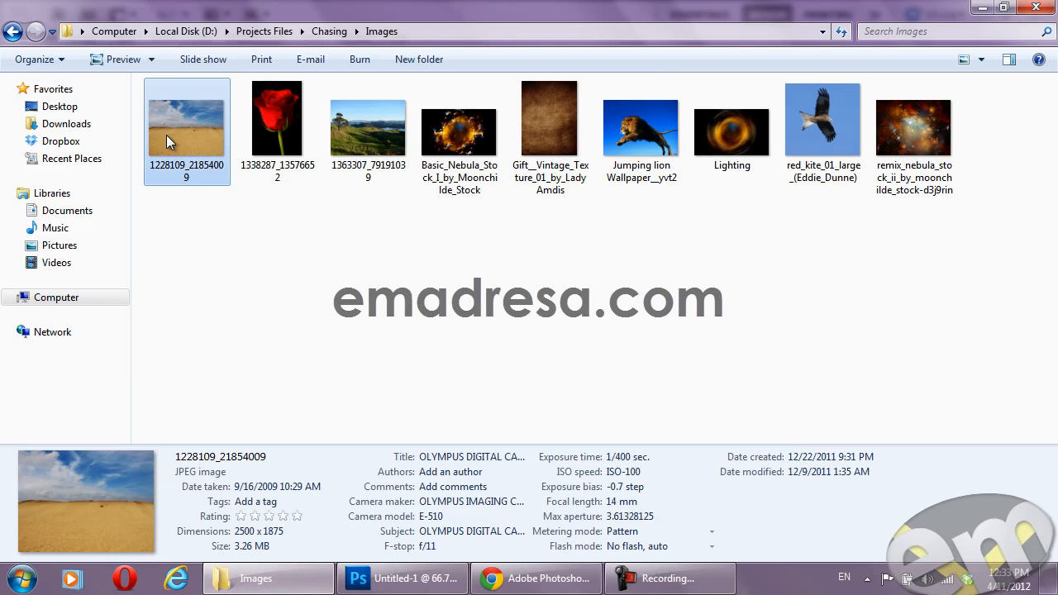
drag(242, 246, 402, 326)
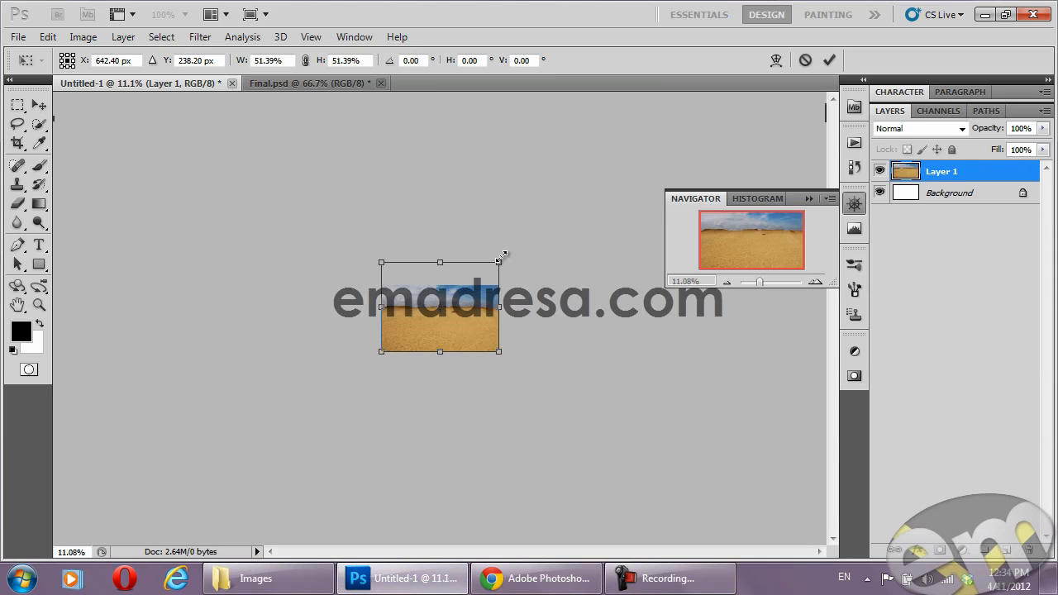
key(Return)
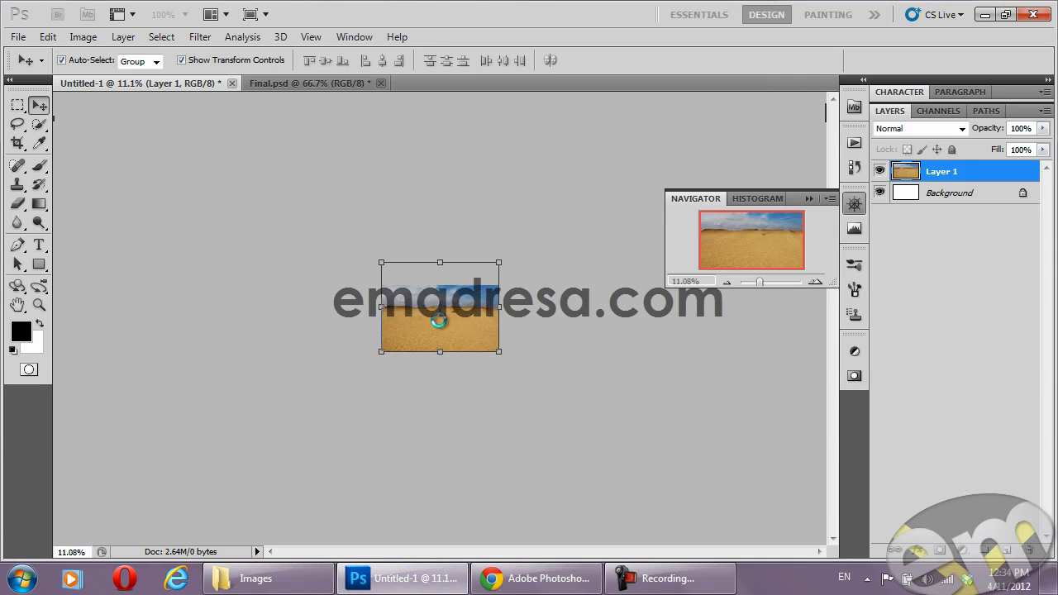
Move the desert photo layer down until the dune horizon sits near the middle of the canvas, and deselect the layer
click(39, 305)
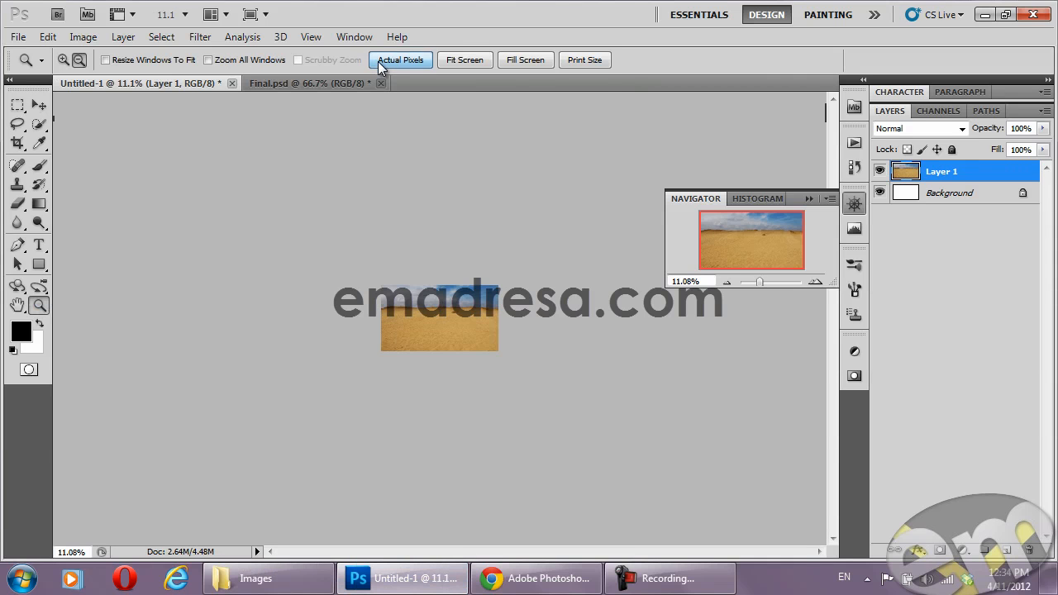
click(378, 60)
click(460, 330)
click(460, 330)
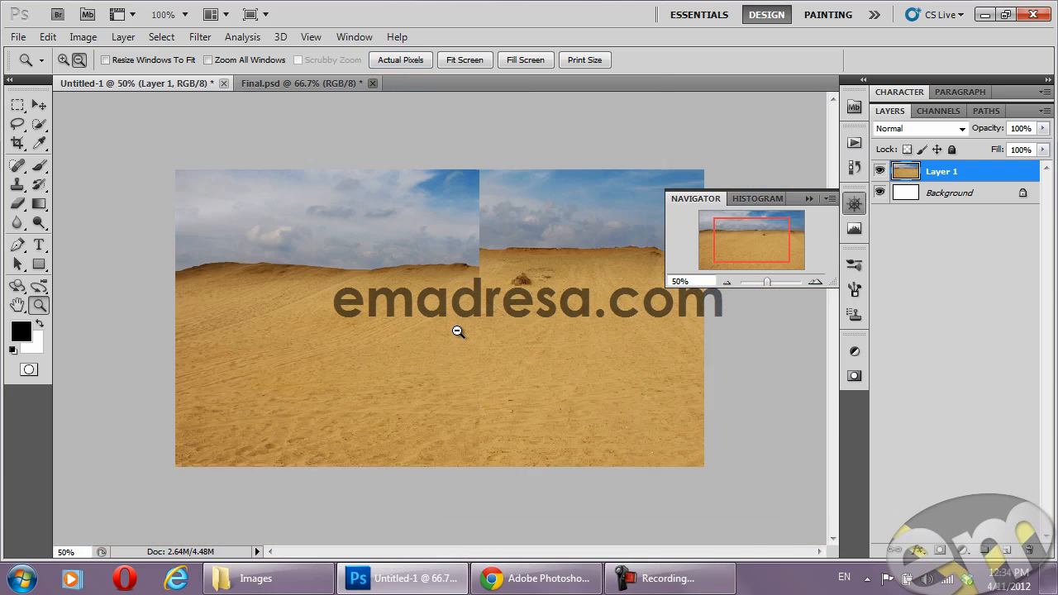
click(39, 105)
drag(355, 211, 370, 271)
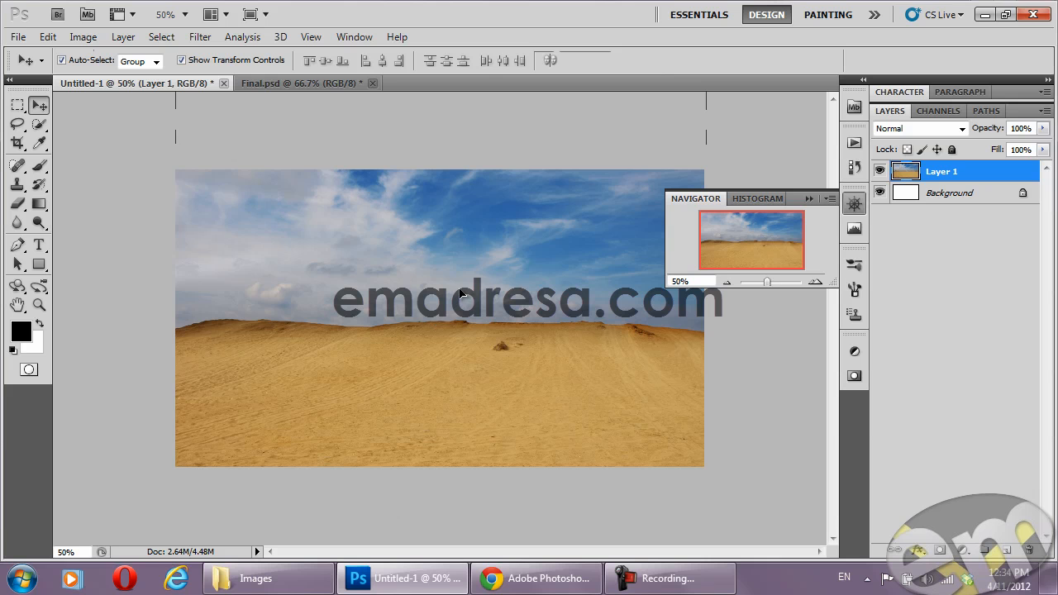
drag(462, 294, 459, 290)
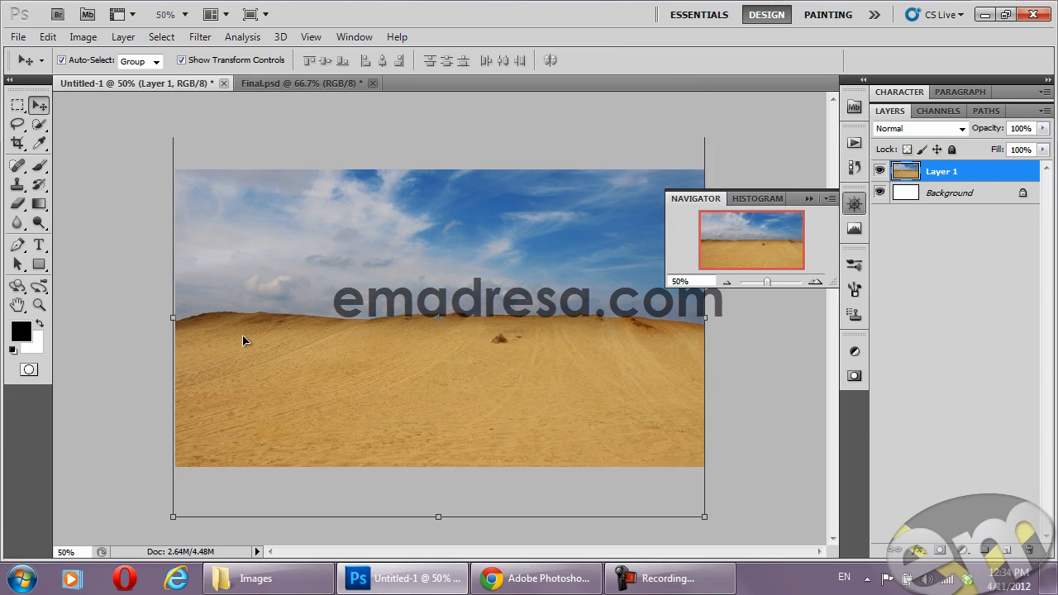
click(115, 306)
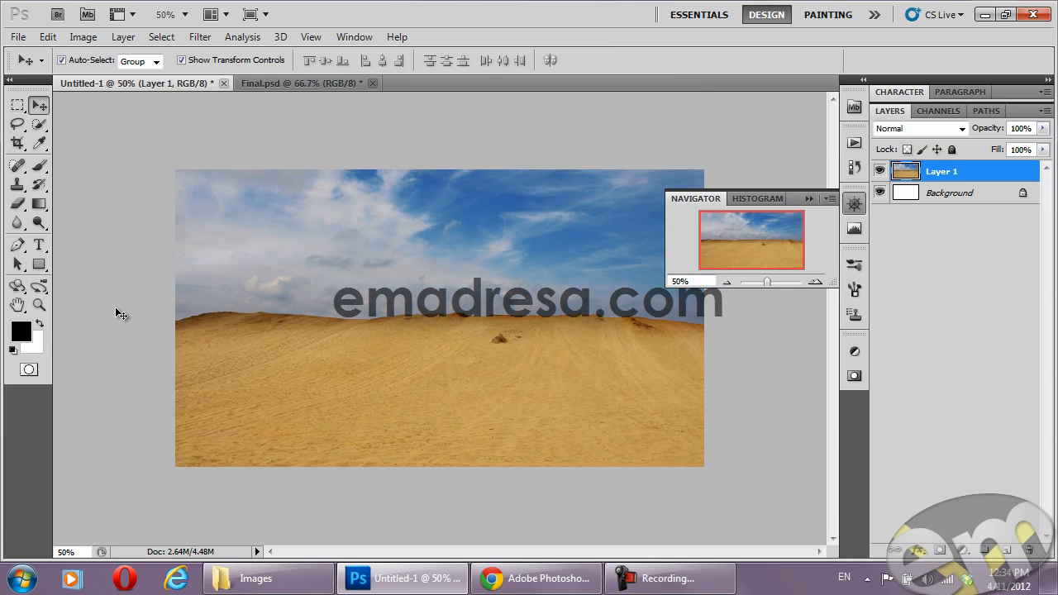
click(809, 198)
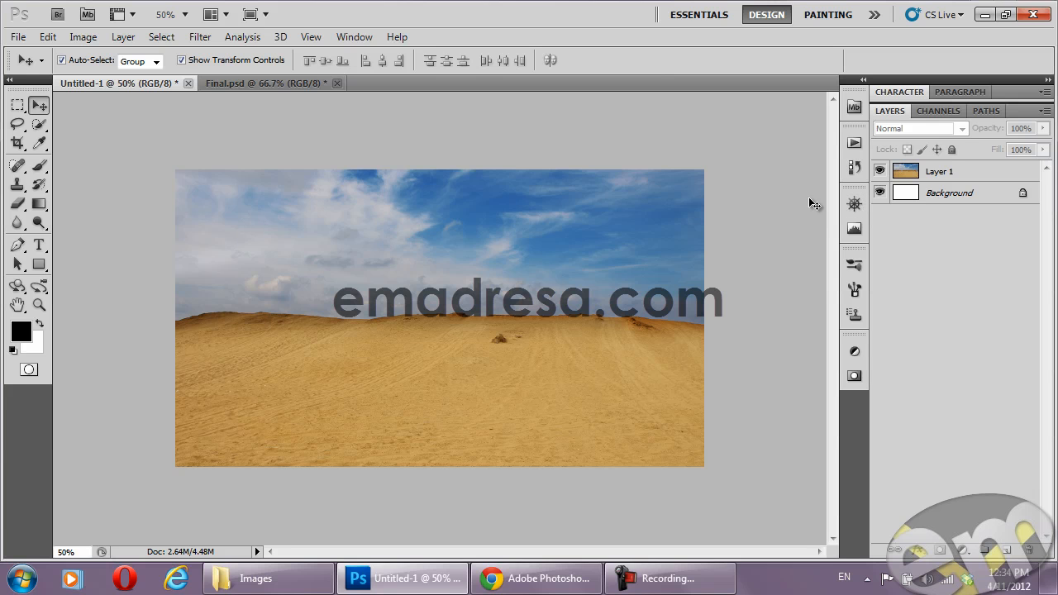
Duplicate the desert photo layer and desaturate the copy
click(45, 307)
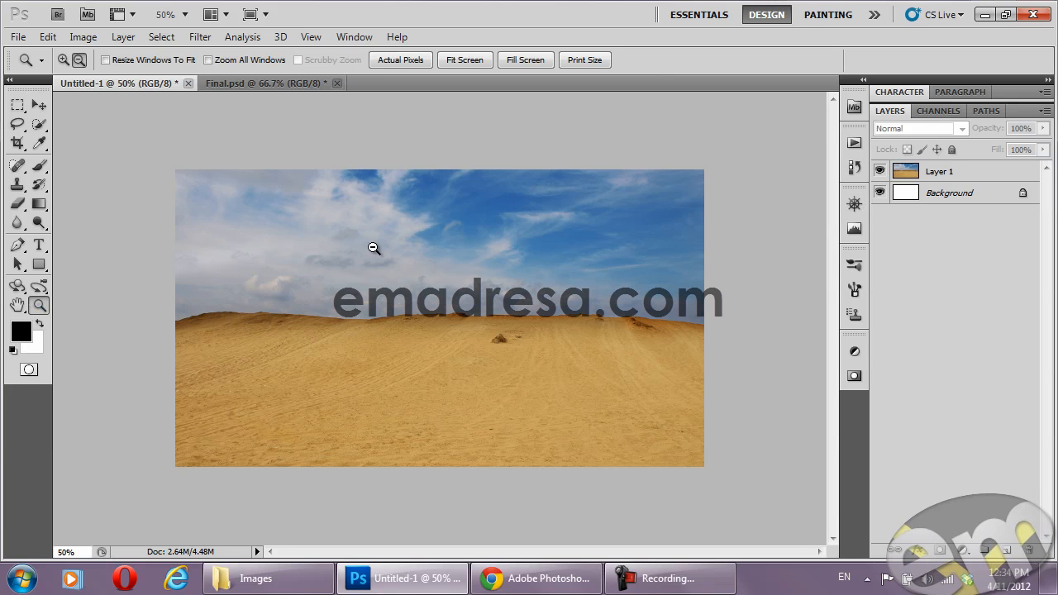
click(39, 105)
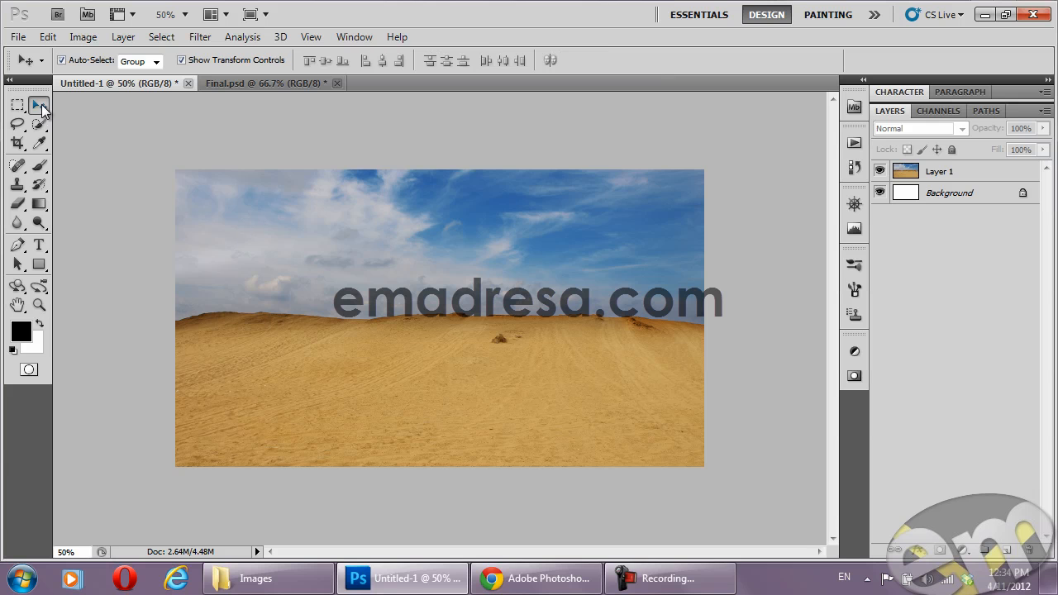
click(943, 171)
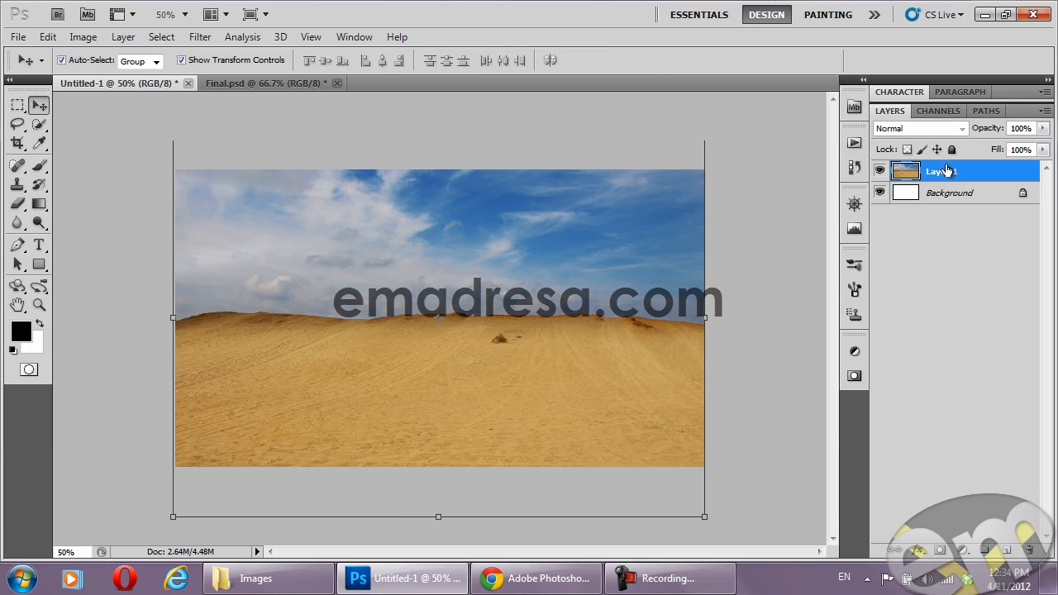
drag(947, 170, 1007, 552)
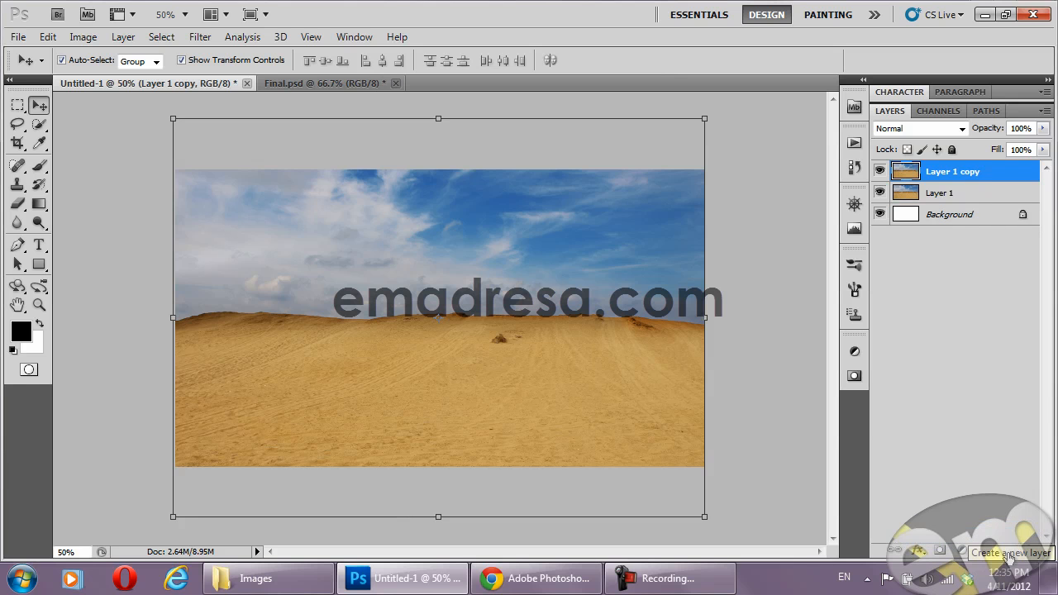
key(ctrl+shift+u)
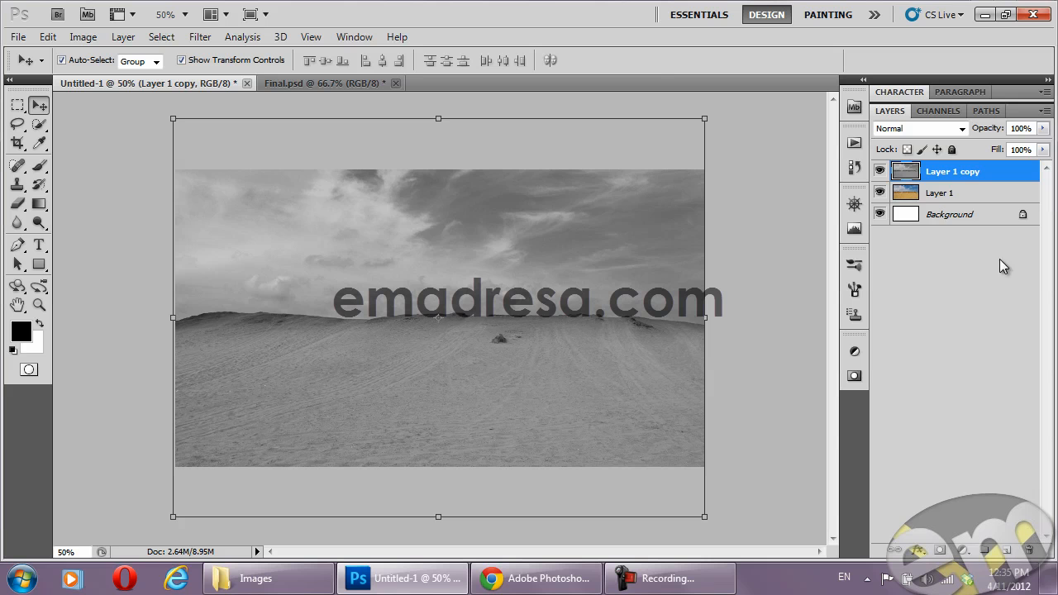
Set the desaturated copy's blend mode to Soft Light and compare the image with the copy hidden and shown
click(933, 132)
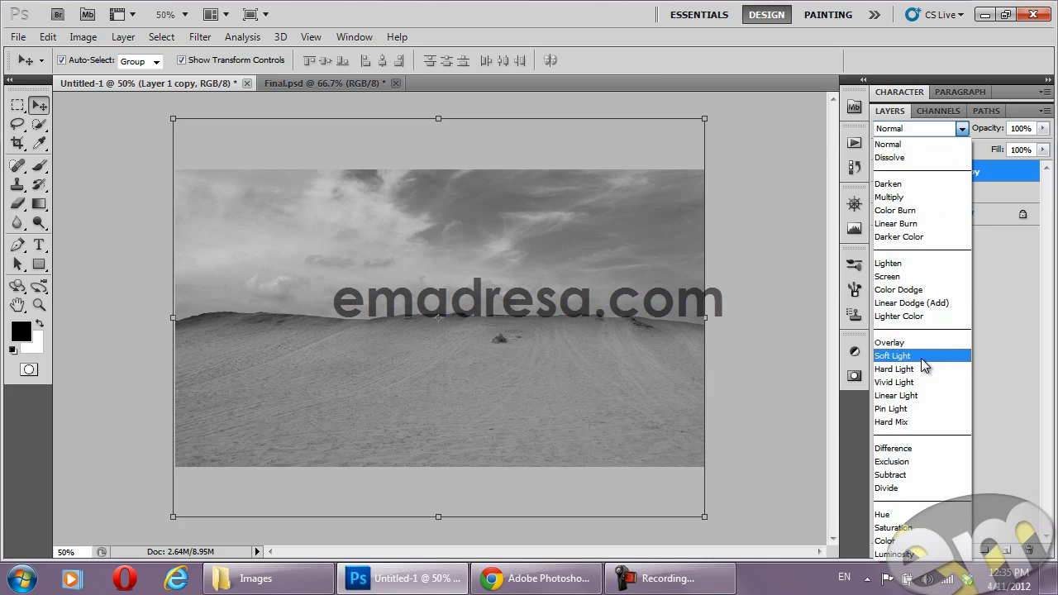
click(924, 356)
click(931, 300)
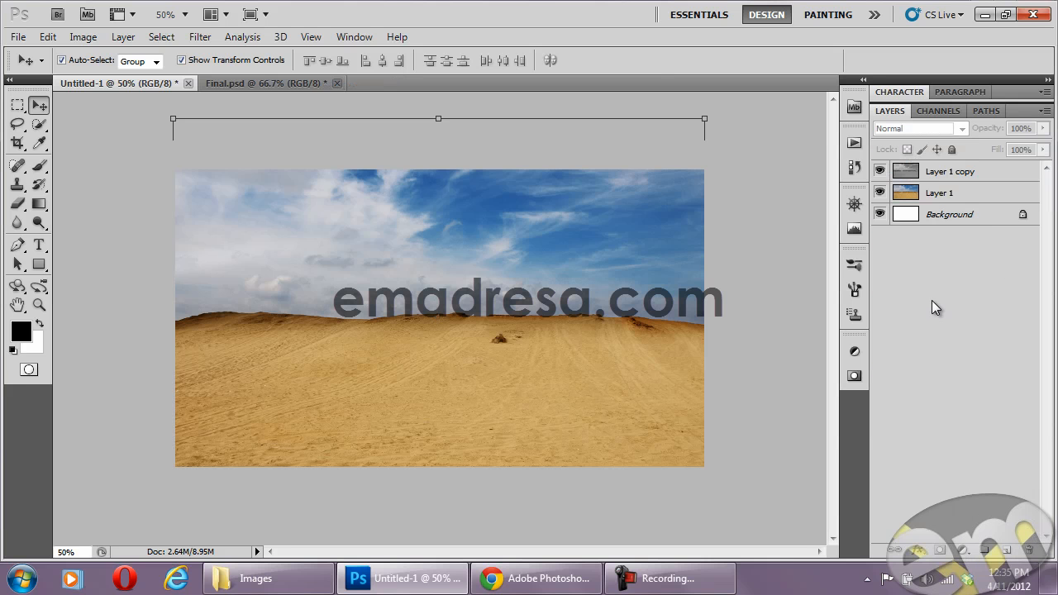
click(879, 171)
click(879, 171)
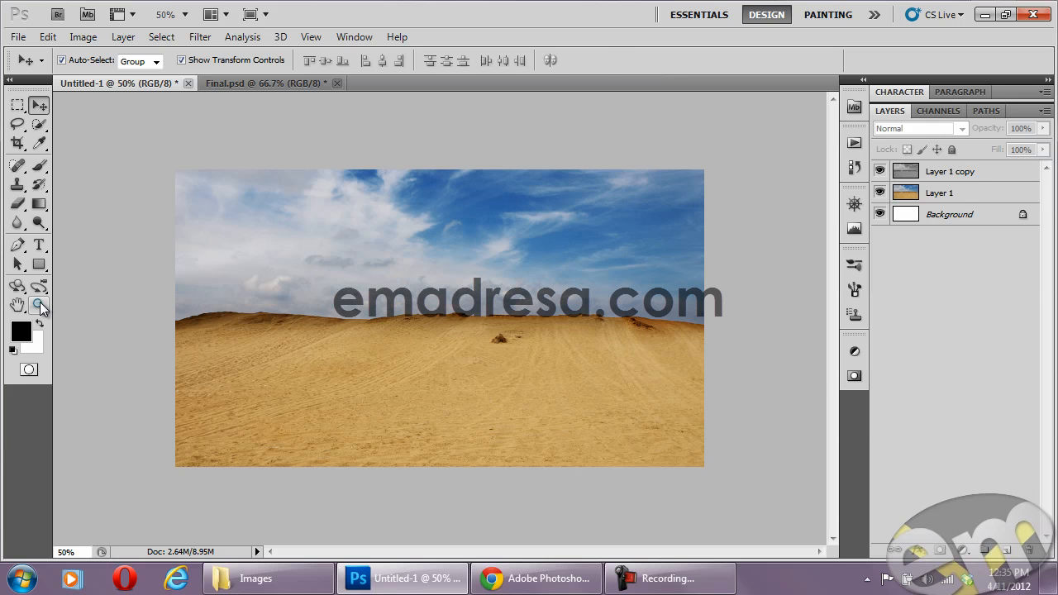
Add a Levels adjustment layer above the desaturated desert copy, using the previous layer to create a clipping mask
click(39, 305)
click(385, 63)
alt+click(469, 315)
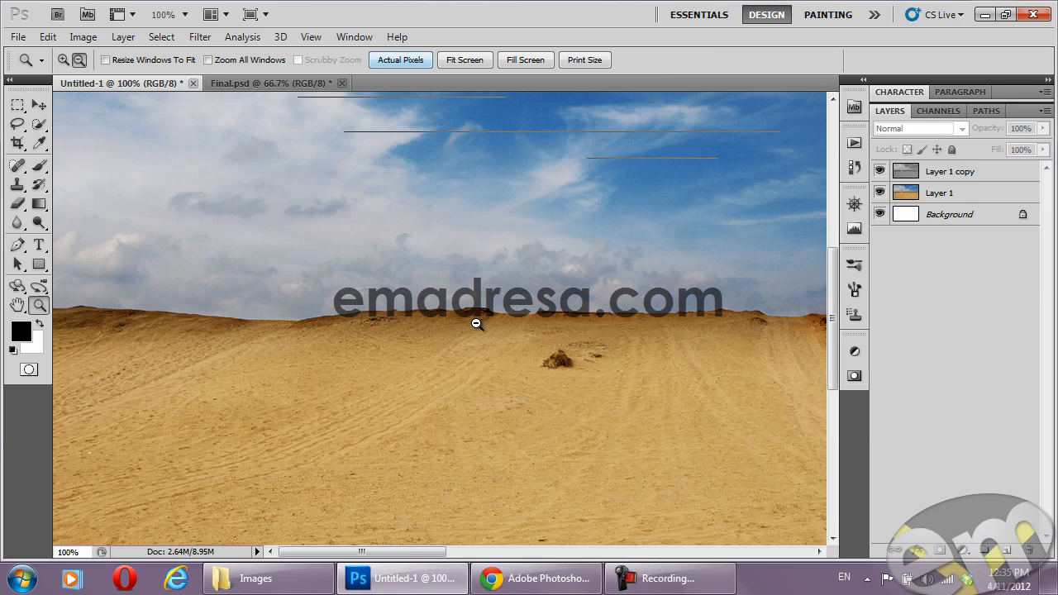
alt+click(469, 315)
click(405, 63)
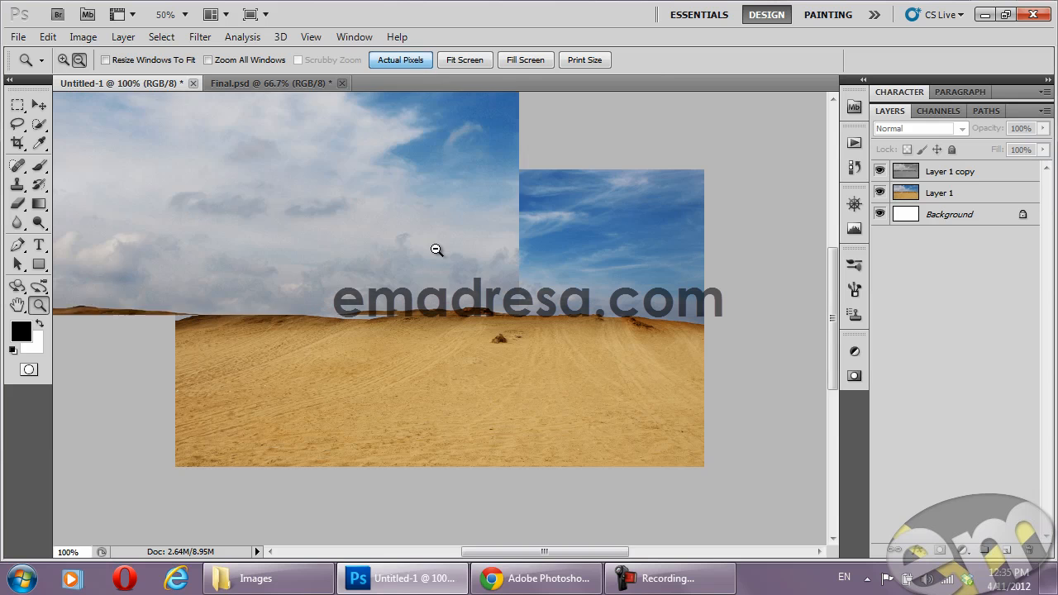
alt+click(429, 273)
click(39, 105)
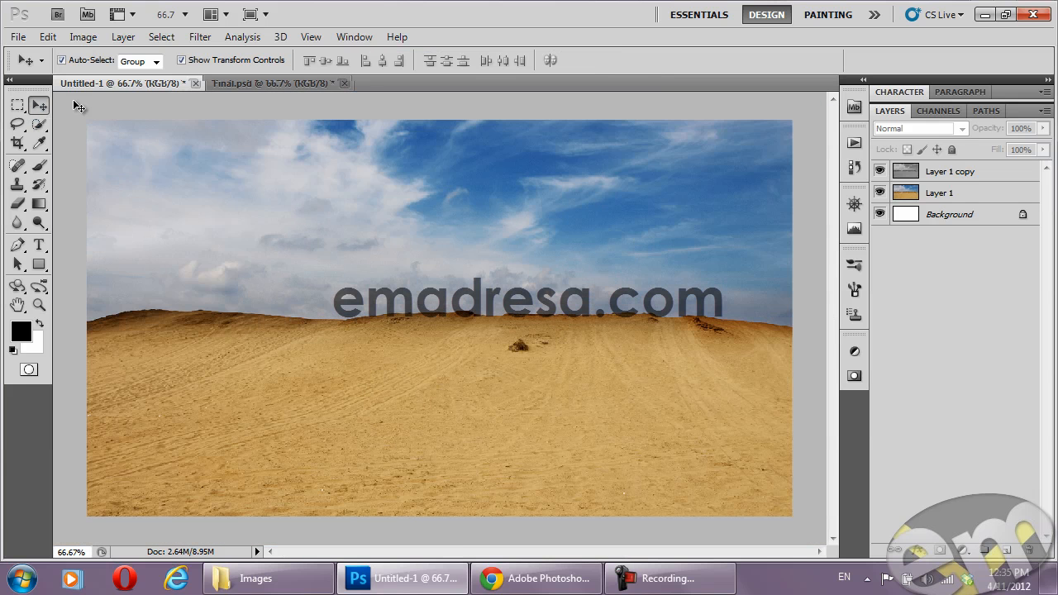
click(948, 172)
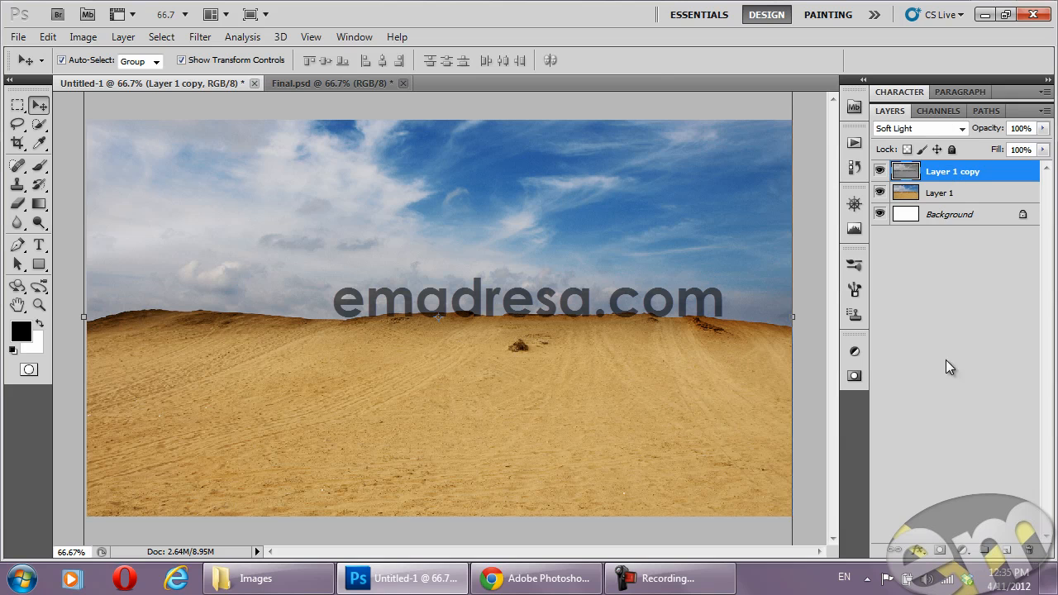
click(966, 558)
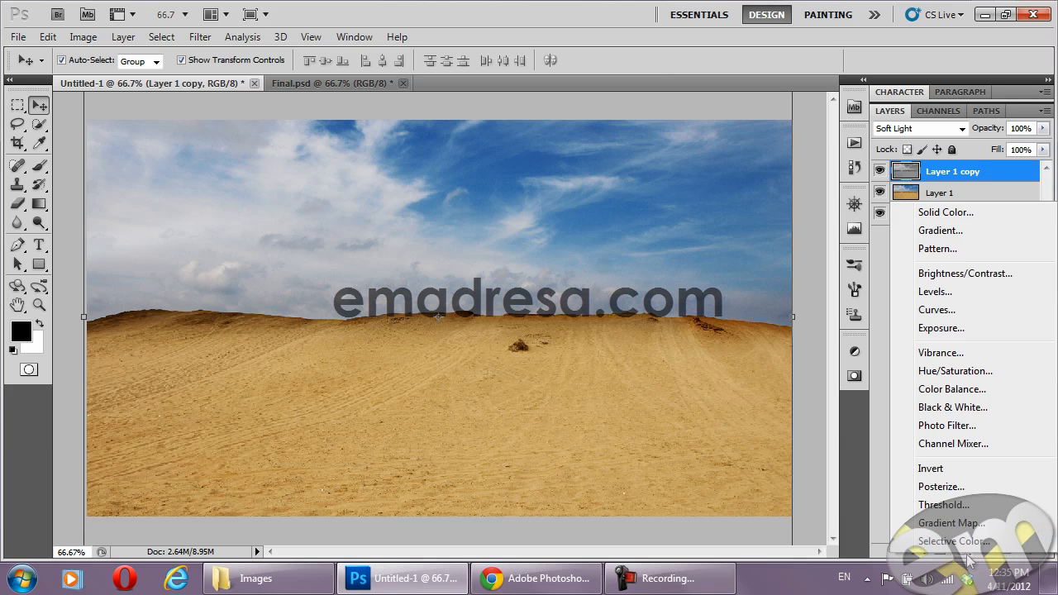
click(945, 294)
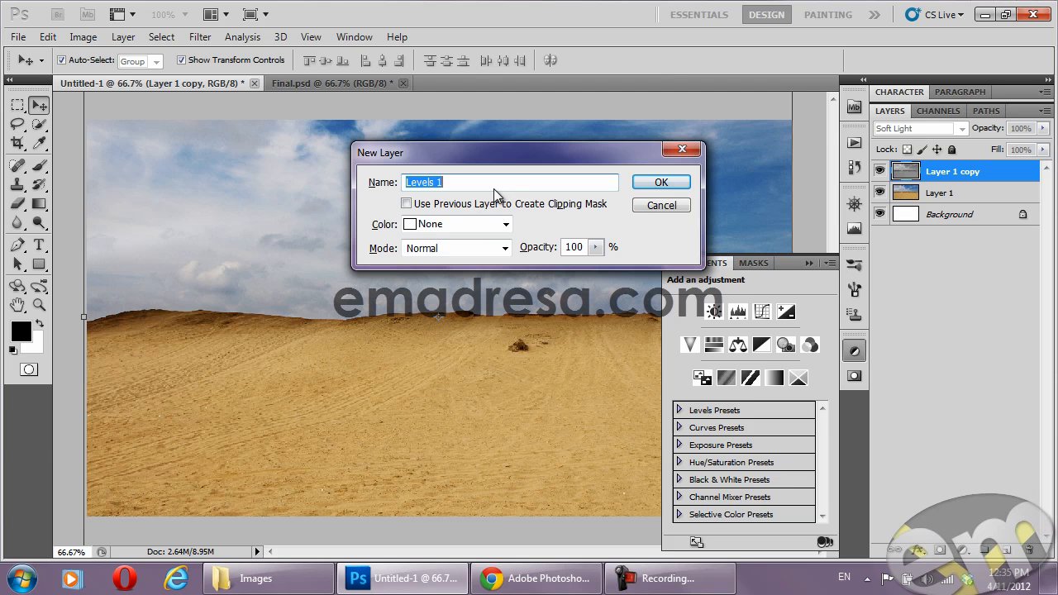
click(405, 204)
click(666, 183)
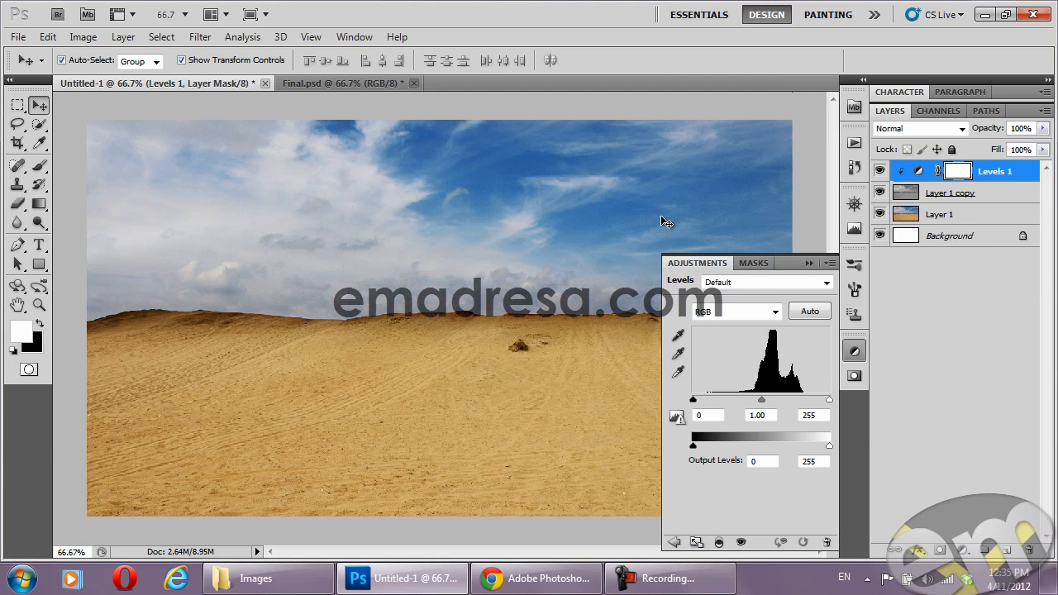
Raise the Levels black input to about 56 and compare the image with the adjustment hidden and shown
drag(691, 400, 724, 400)
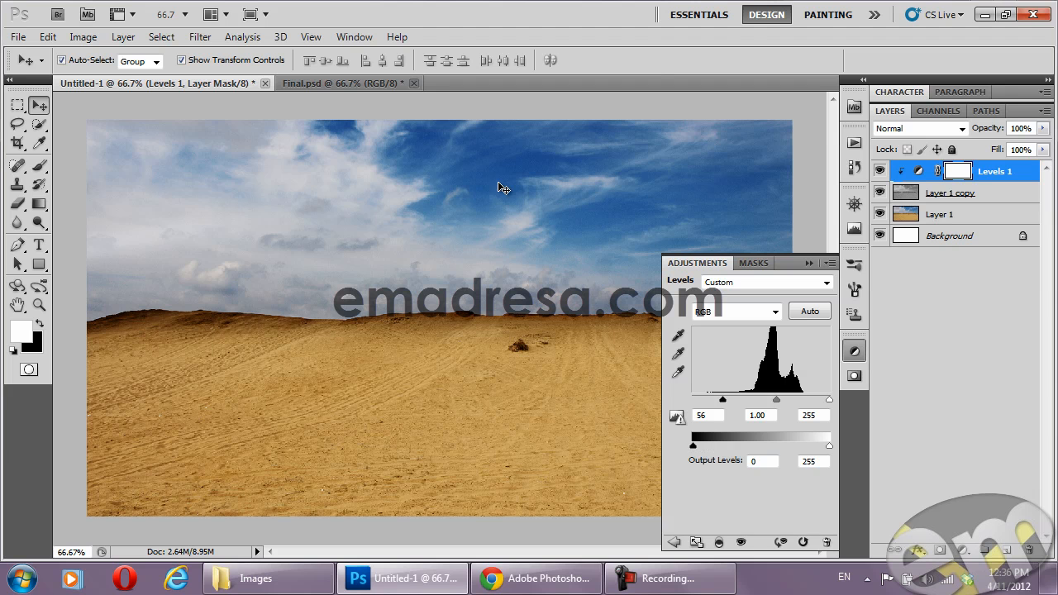
mouse_move(722, 401)
mouse_down()
mouse_move(680, 405)
mouse_move(713, 400)
mouse_up()
mouse_move(707, 402)
mouse_down()
mouse_move(694, 405)
mouse_move(722, 401)
mouse_up()
click(809, 262)
click(879, 171)
click(879, 170)
click(879, 171)
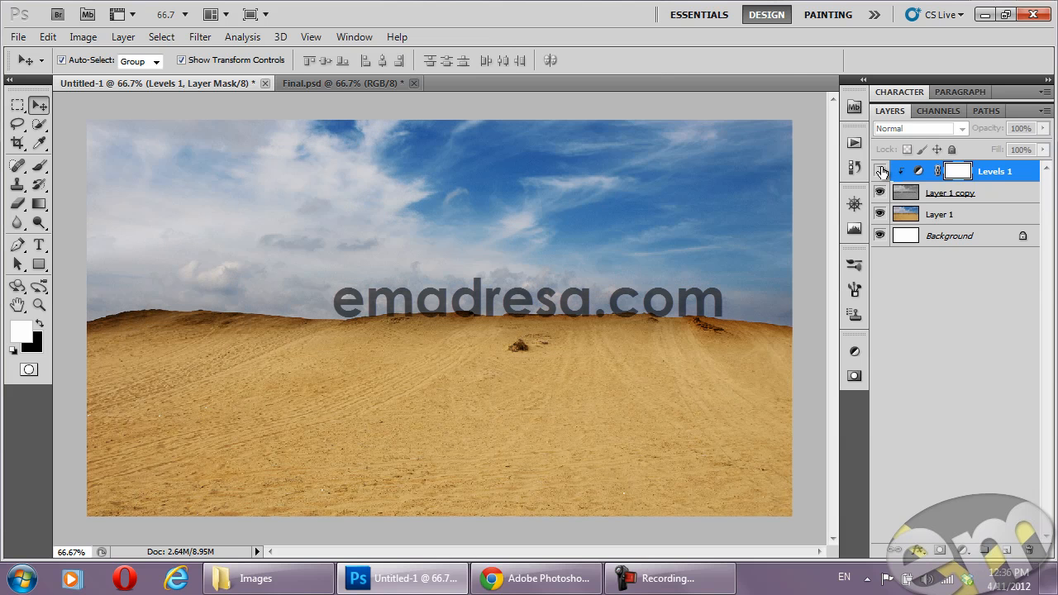
click(879, 170)
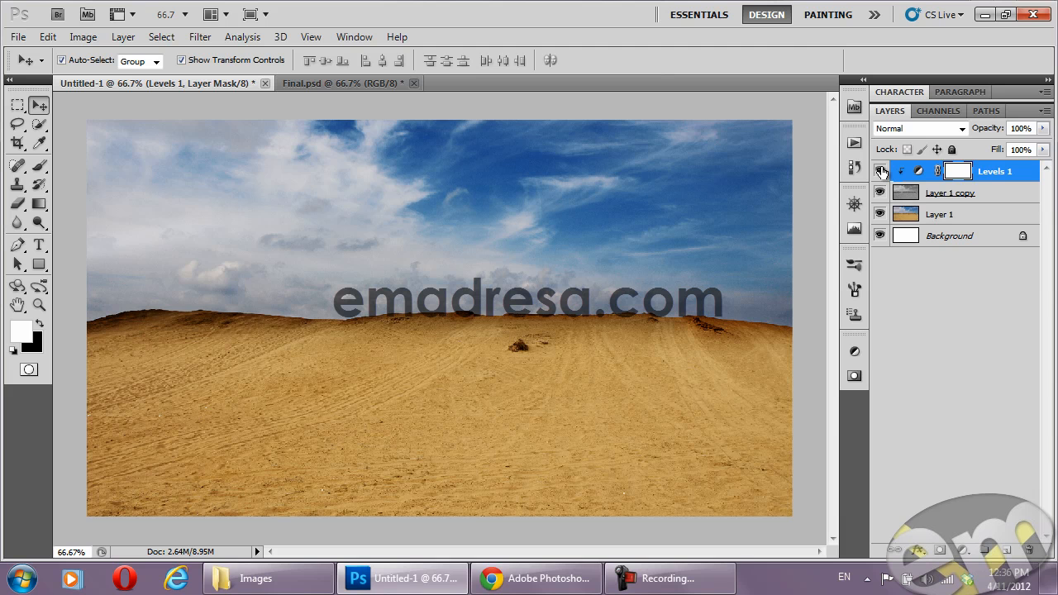
click(880, 171)
Open remix_nebula_stock_ii_by_moonchilde_stock-d3j9rin from the Images folder, bring it into Untitled-1 as a new layer, and close the source image
click(281, 577)
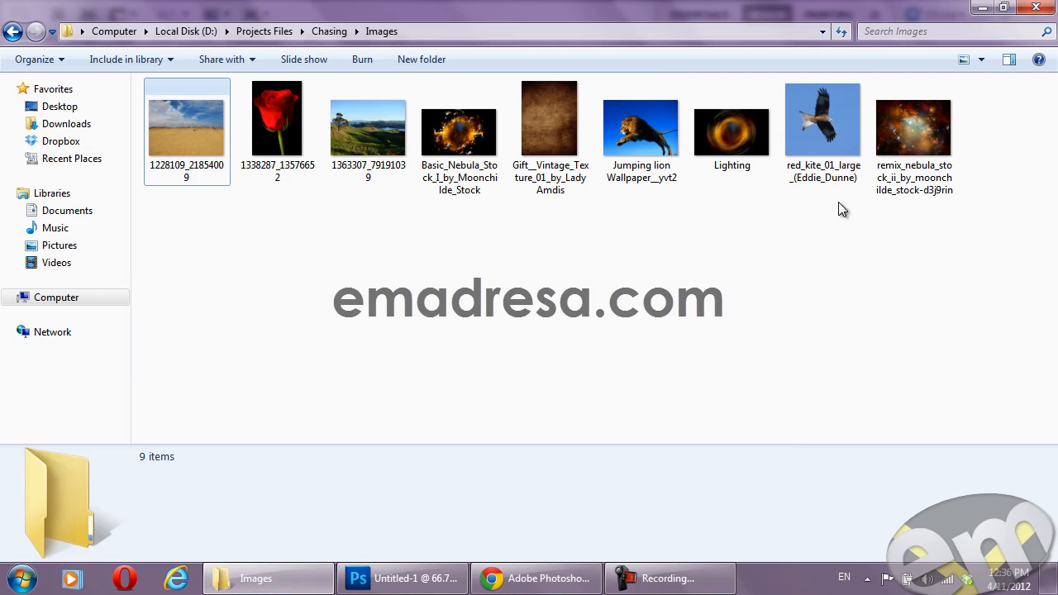
click(909, 166)
drag(912, 197, 496, 80)
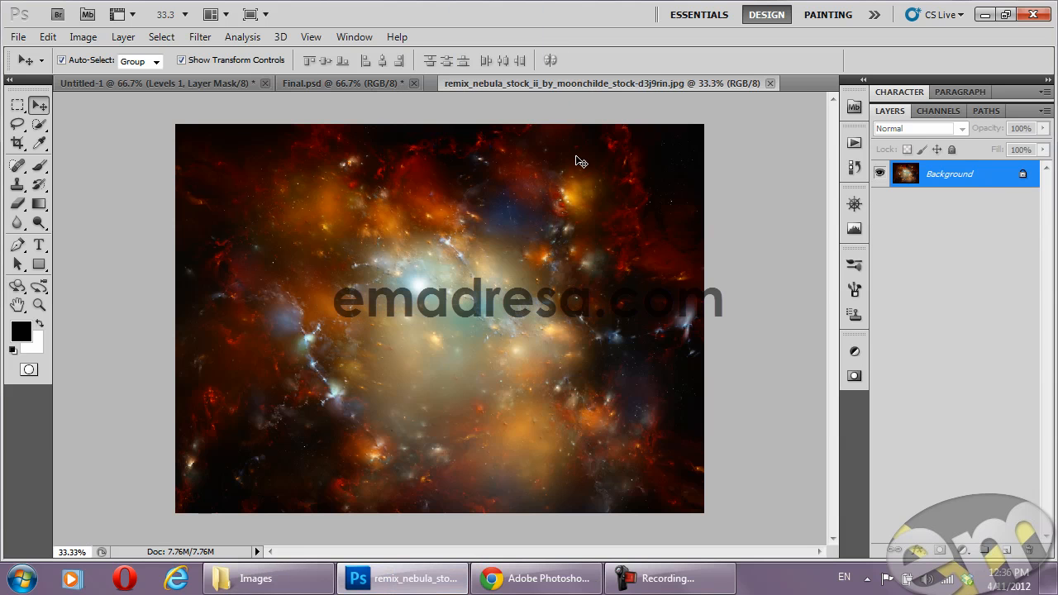
drag(581, 83, 699, 135)
drag(779, 149, 503, 147)
click(799, 145)
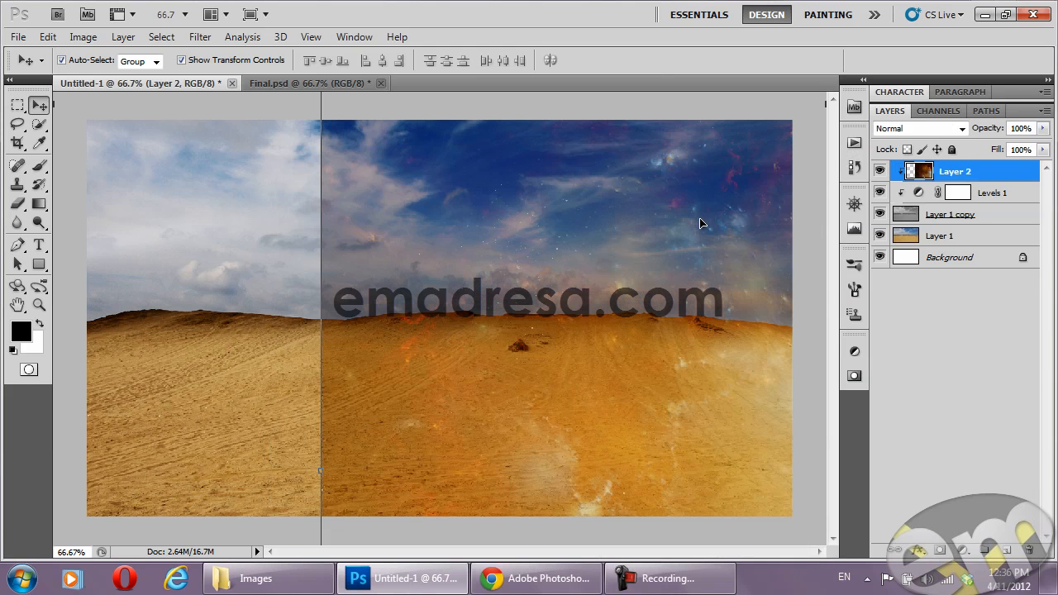
Release the nebula layer from the clipping mask and move it left across the canvas
drag(995, 175, 1013, 244)
mouse_move(1015, 171)
mouse_down()
mouse_move(1016, 247)
mouse_move(1009, 175)
mouse_up()
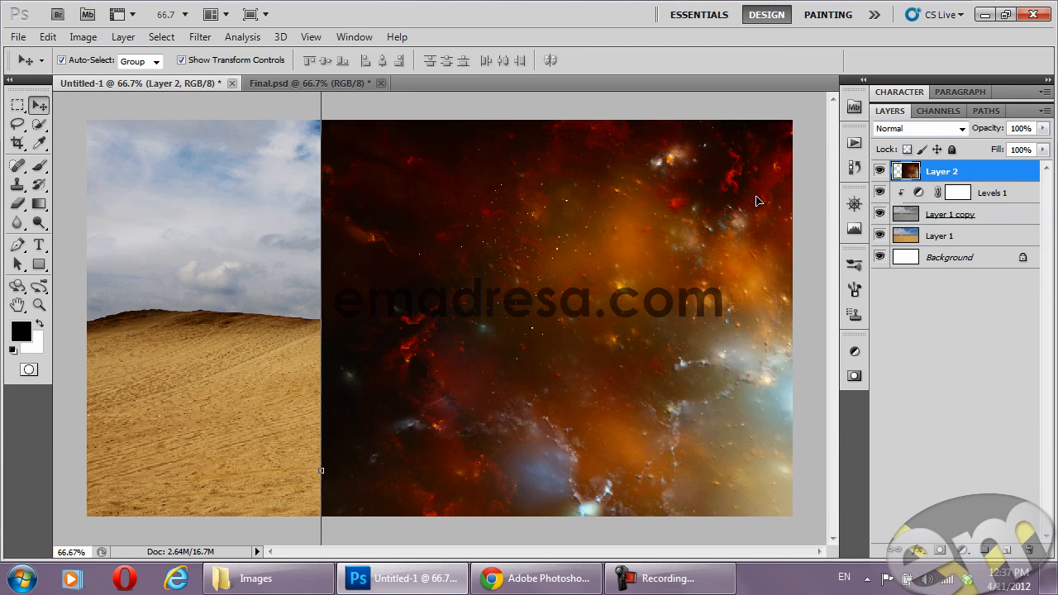
mouse_move(748, 216)
mouse_down()
mouse_move(606, 215)
mouse_move(625, 210)
mouse_move(586, 233)
mouse_move(504, 221)
mouse_up()
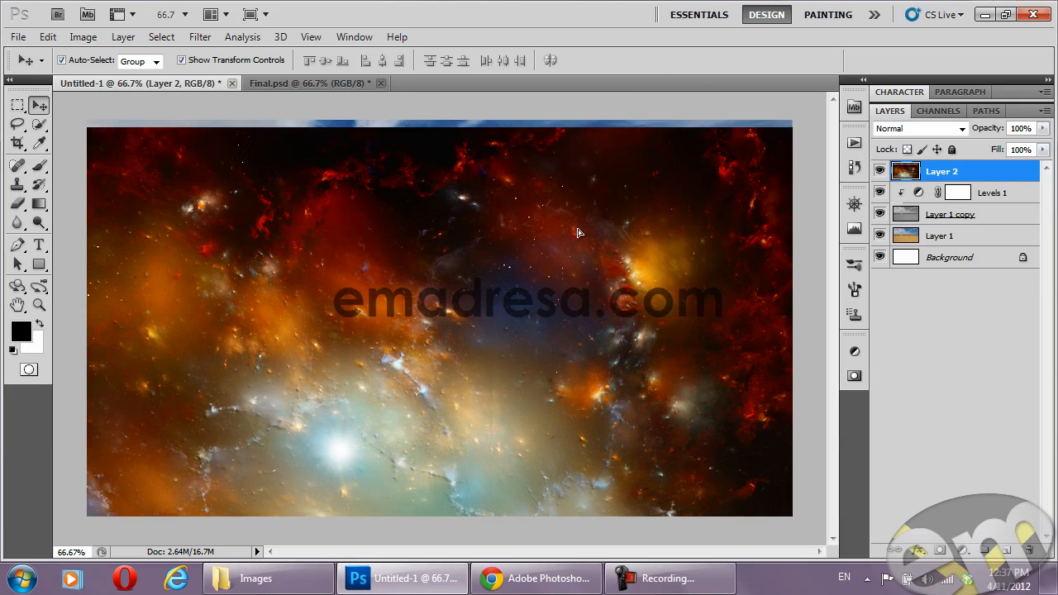
drag(579, 231, 520, 234)
mouse_move(611, 234)
mouse_down()
mouse_move(543, 232)
mouse_move(550, 257)
mouse_up()
Scale the nebula layer proportionally to 58.56% and position it against the canvas's left and top edges
click(760, 137)
drag(759, 139, 542, 283)
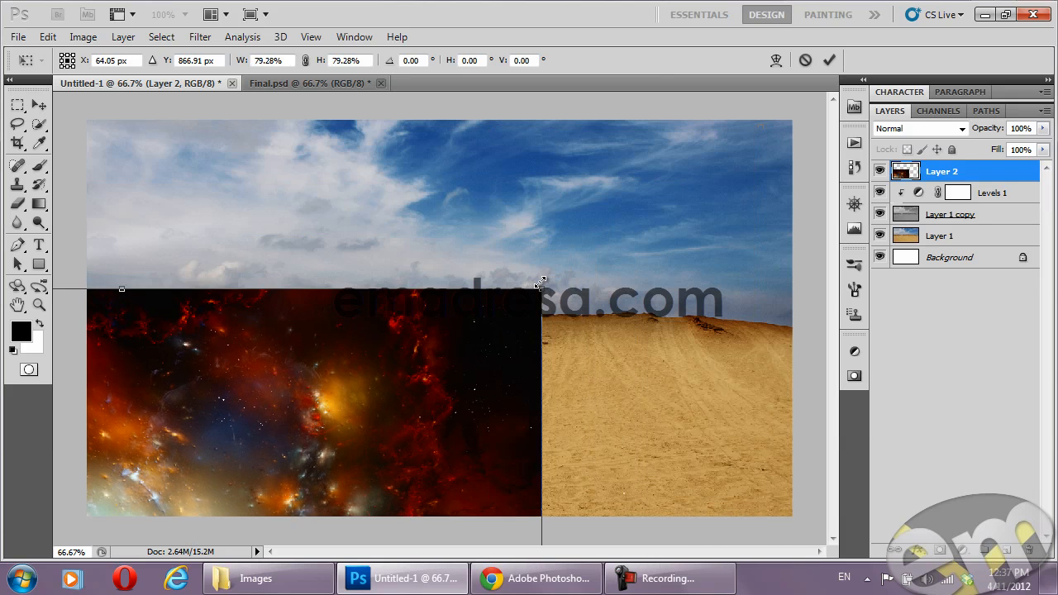
drag(420, 373, 636, 201)
drag(800, 101, 722, 164)
drag(511, 278, 600, 231)
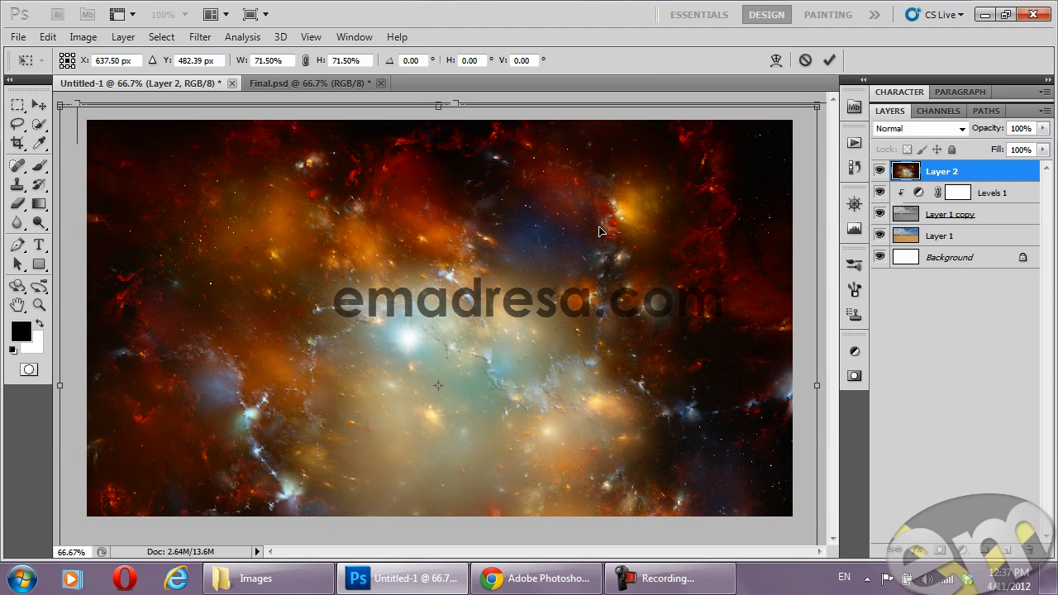
drag(816, 106, 677, 211)
drag(533, 328, 550, 199)
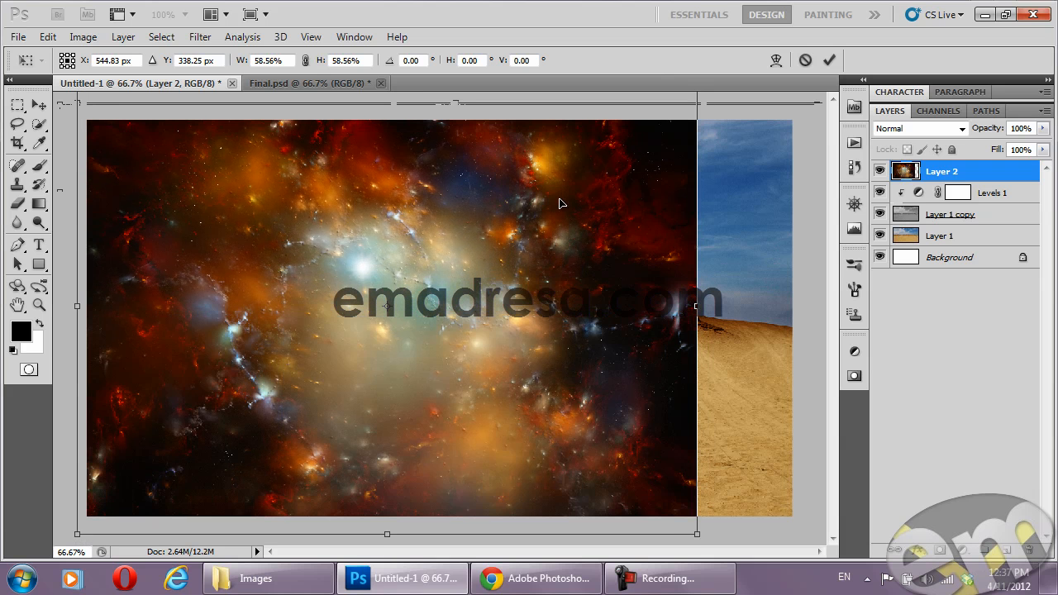
Squash the nebula to end just below the dune horizon, stretch it across the full canvas width, and nudge it slightly up and left
drag(386, 534, 433, 373)
drag(696, 225, 802, 216)
key(Return)
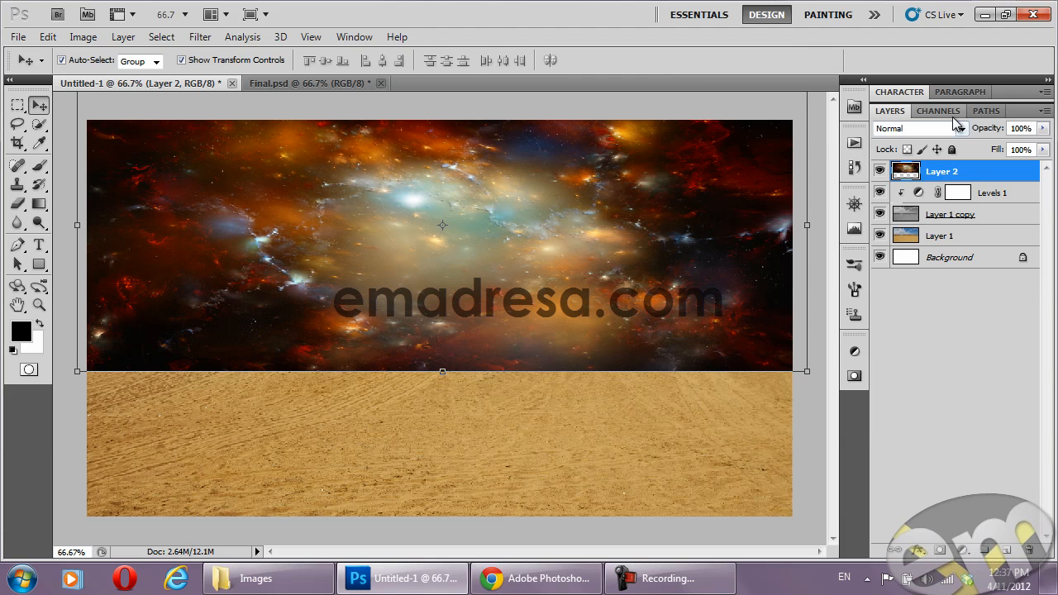
mouse_move(709, 281)
mouse_down()
mouse_move(700, 266)
mouse_move(699, 275)
mouse_up()
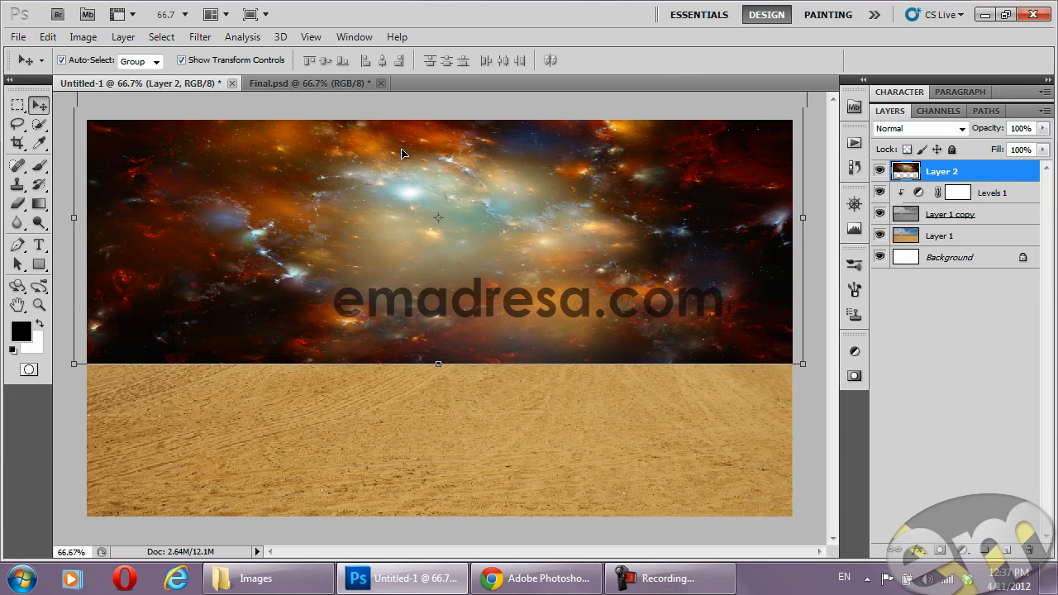
Set the nebula layer's blend mode to Screen and its opacity to 72%
click(962, 129)
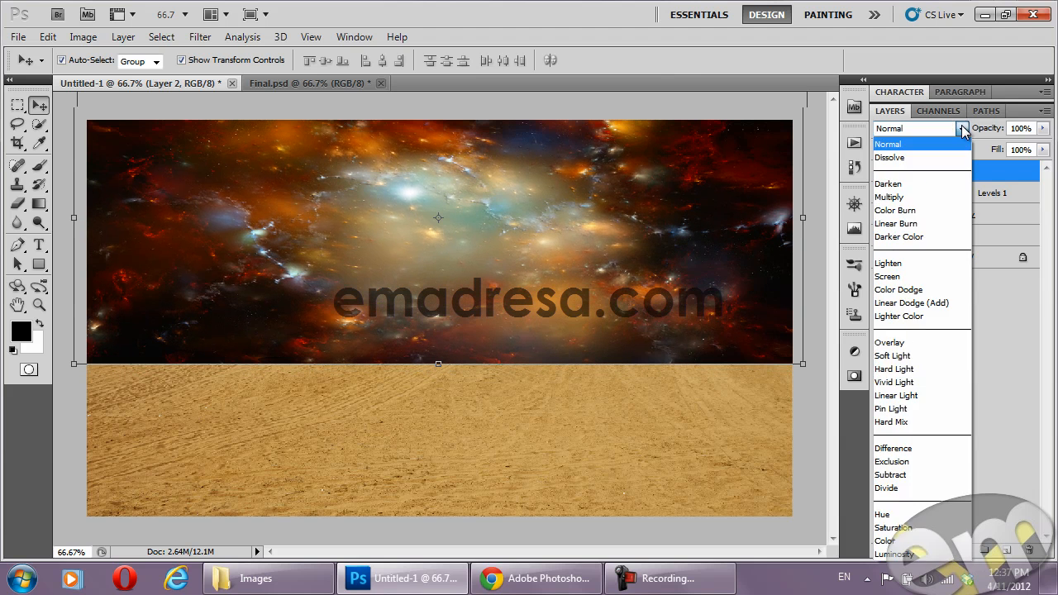
click(898, 276)
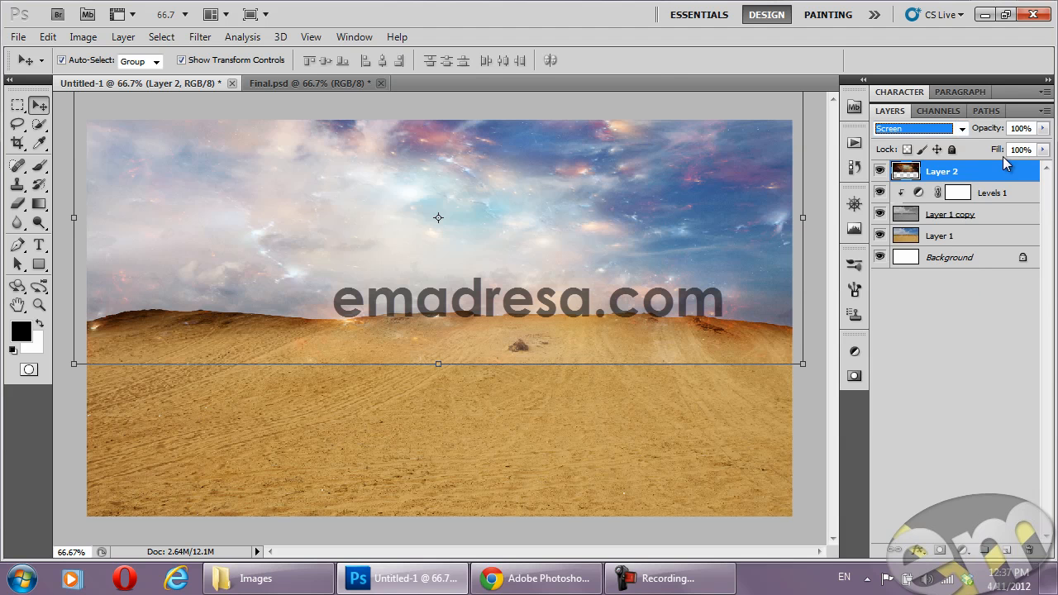
drag(987, 134, 971, 136)
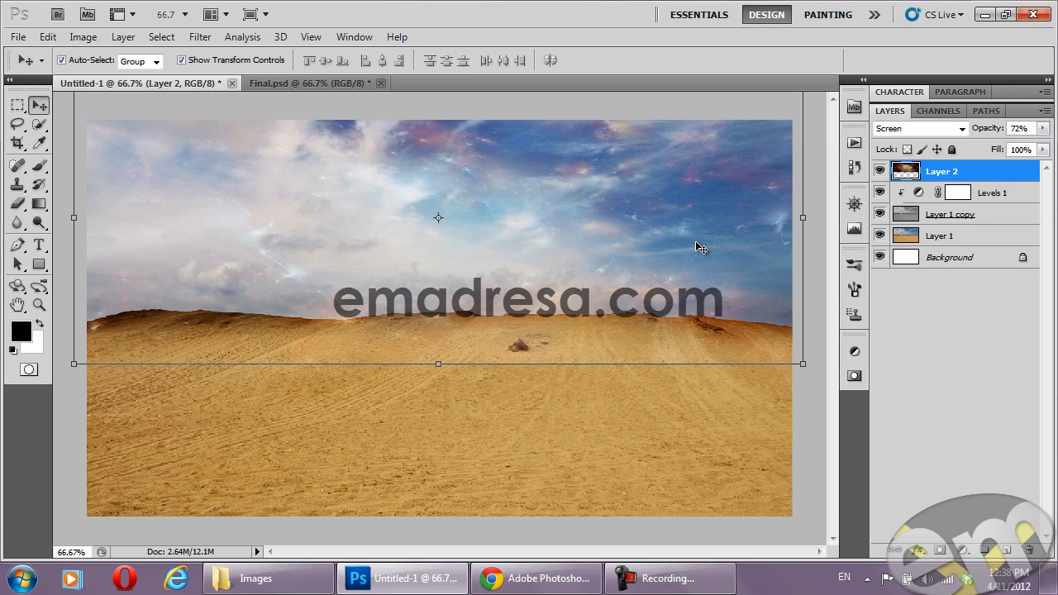
Add a layer mask to the nebula and draw a vertical black-to-white gradient from just below the horizon upward, hiding it over the sand
click(940, 550)
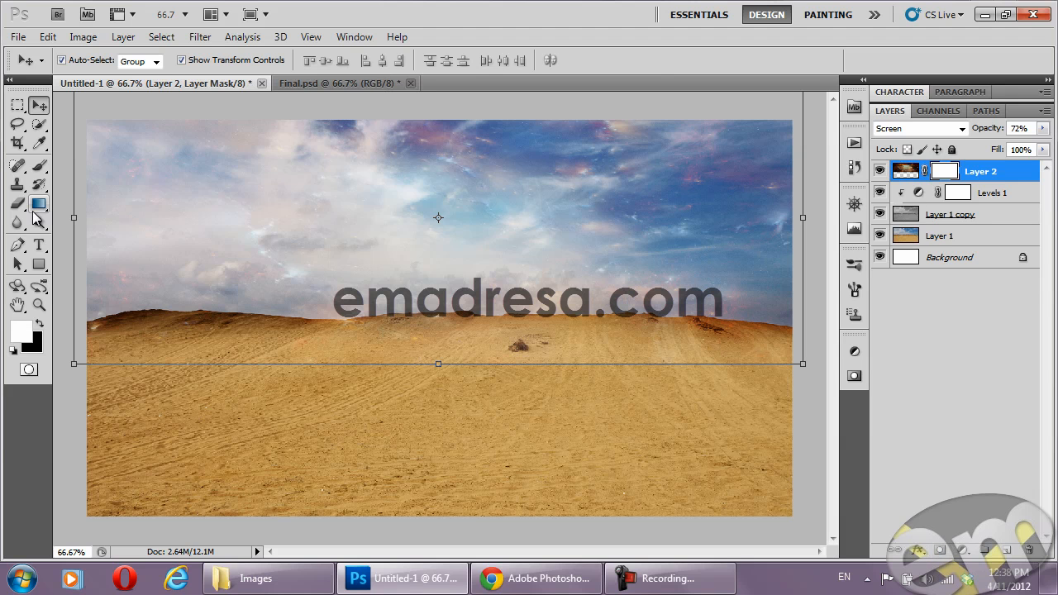
click(38, 206)
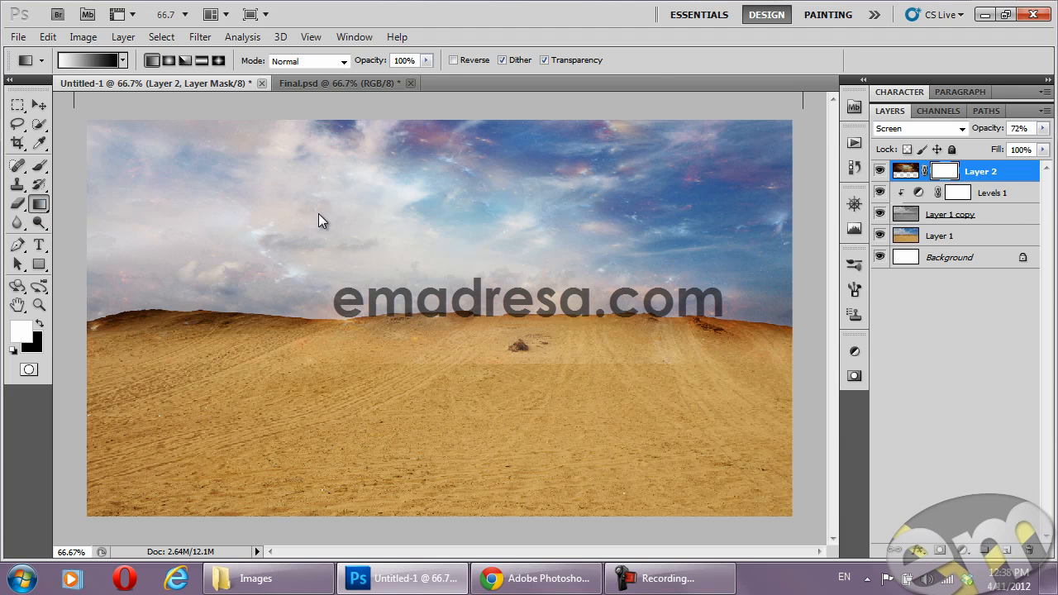
key(x)
key(x)
key(x)
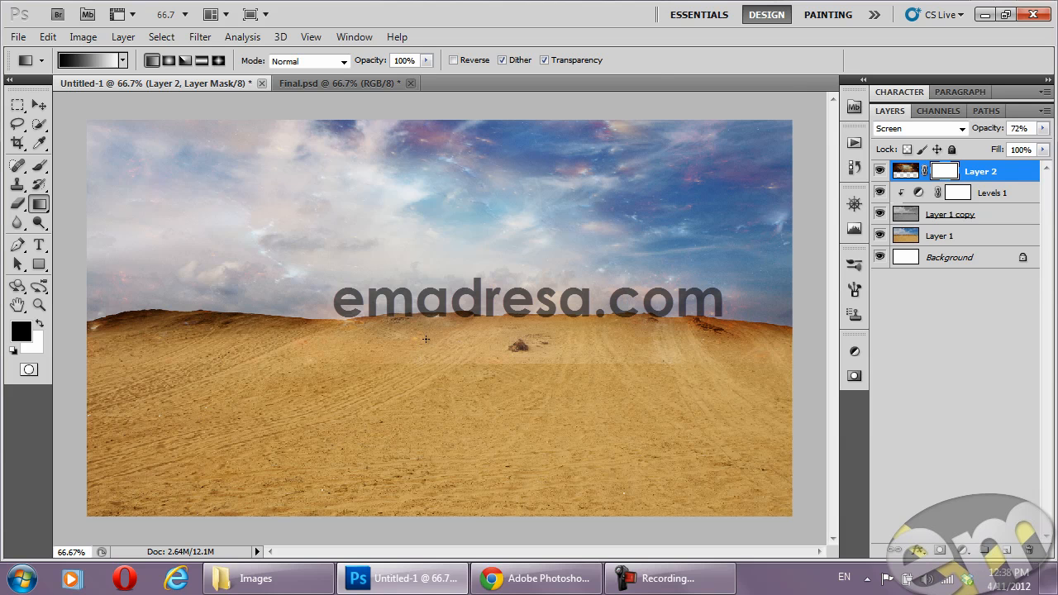
drag(425, 338, 426, 273)
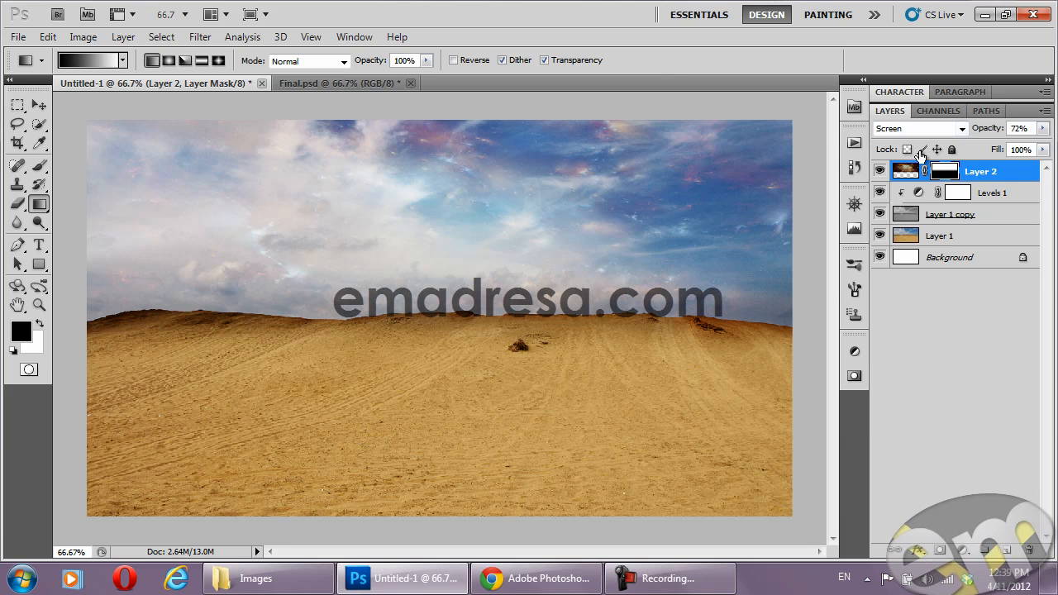
Compare the sky with and without the nebula layer, and raise the layer's opacity to 91%
click(879, 171)
click(880, 171)
drag(983, 135, 999, 130)
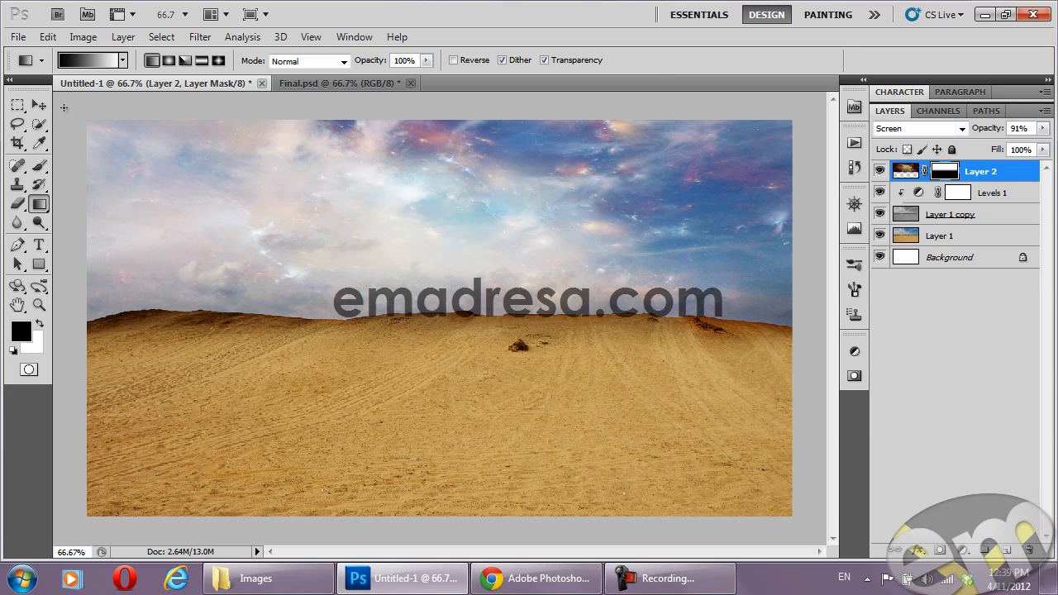
click(39, 105)
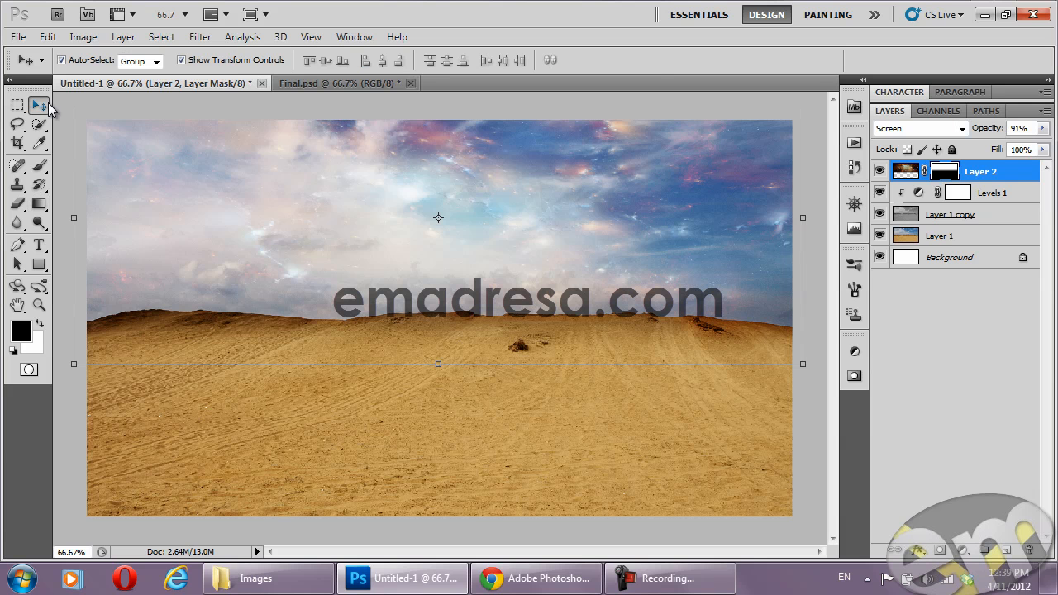
click(68, 460)
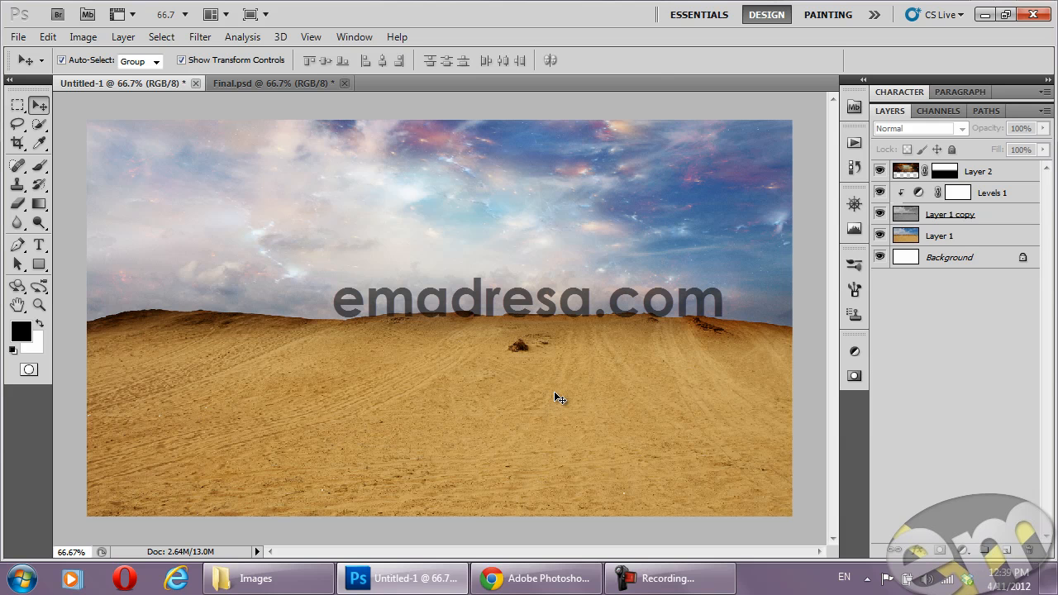
click(963, 223)
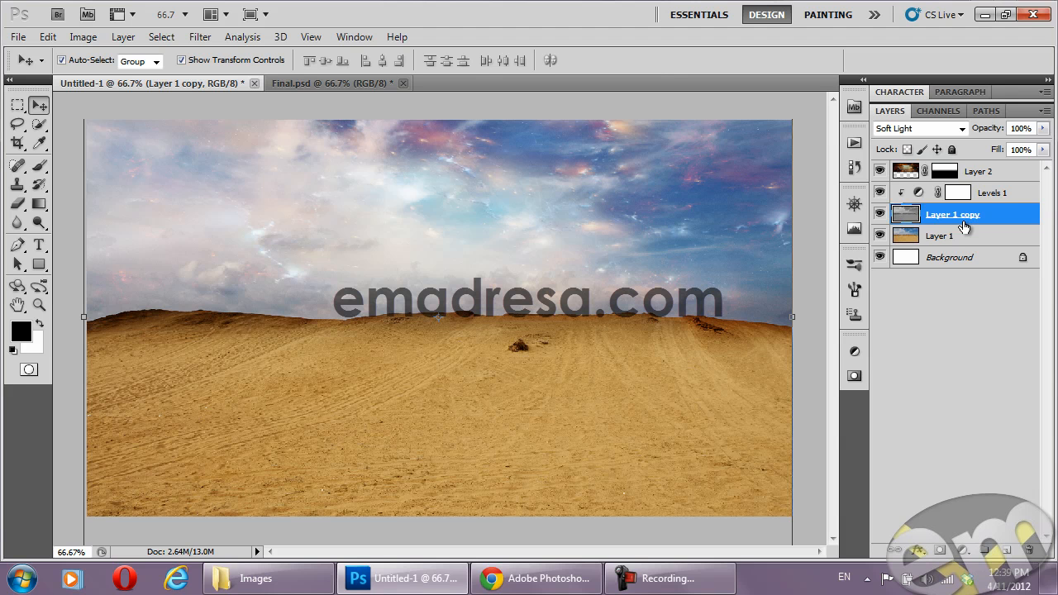
click(993, 195)
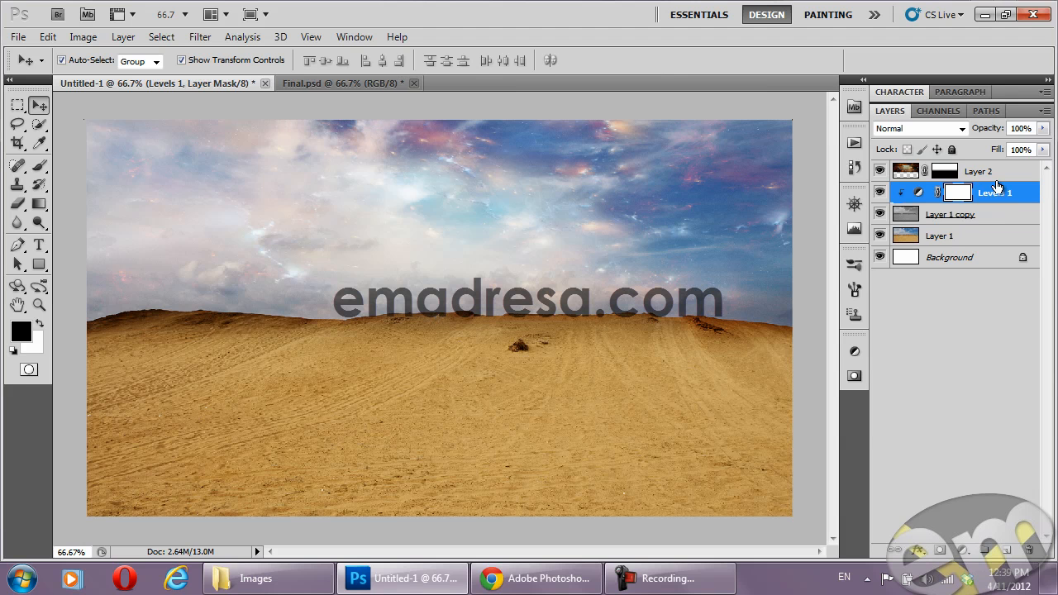
click(999, 181)
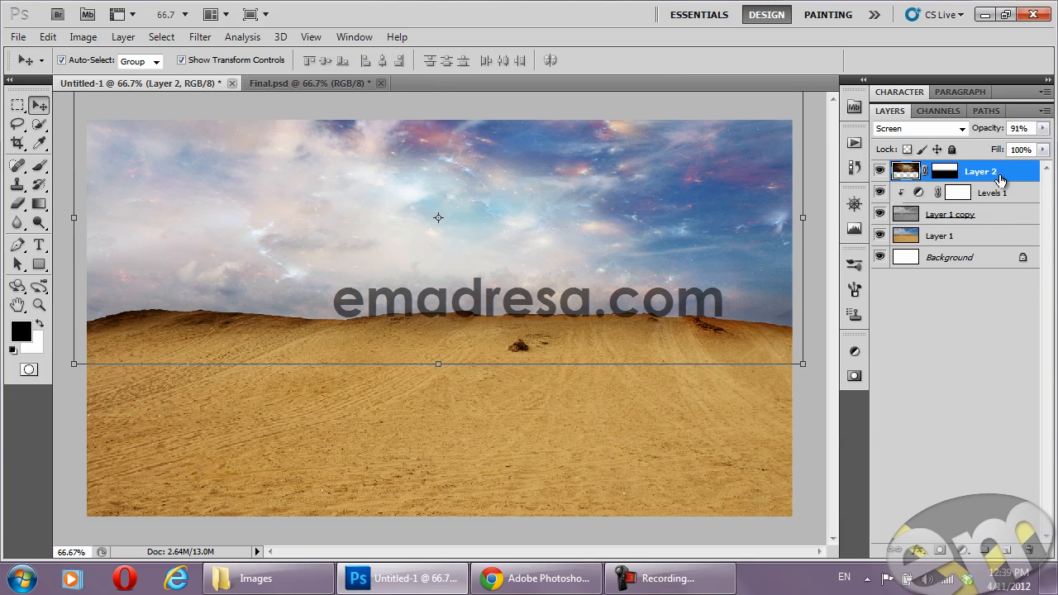
click(814, 423)
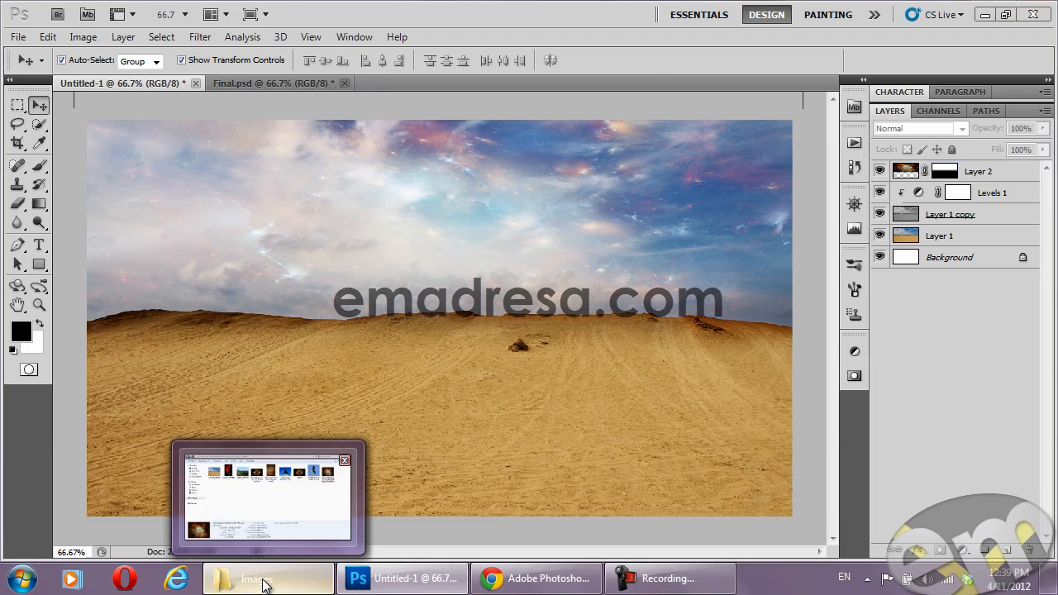
Open the Basic_Nebula_Stock_I_by_Moonchilde_Stock image from the Images folder as a separate Photoshop document
click(264, 584)
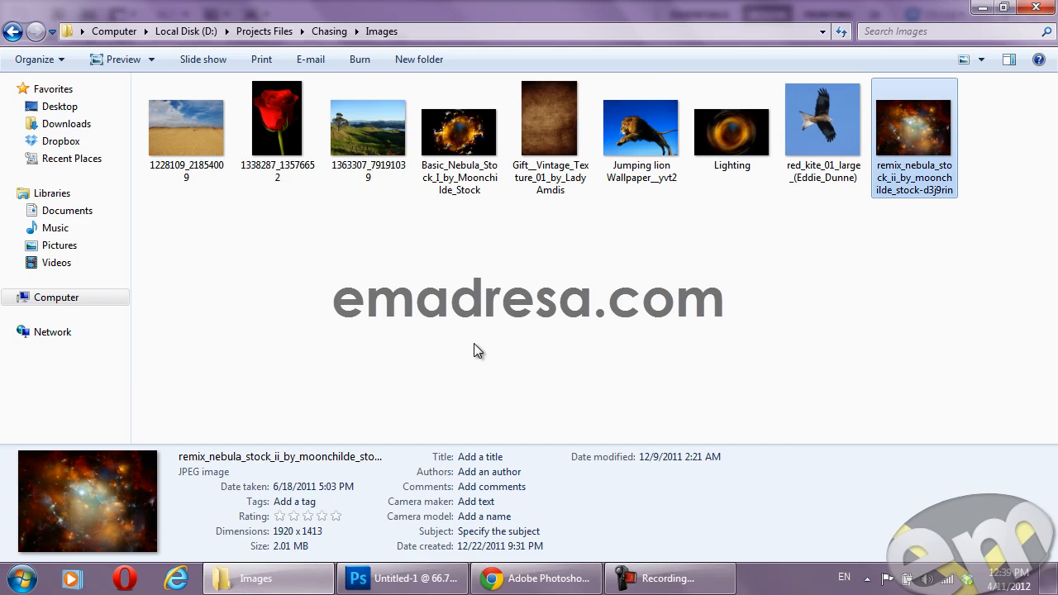
click(445, 142)
drag(456, 155, 380, 80)
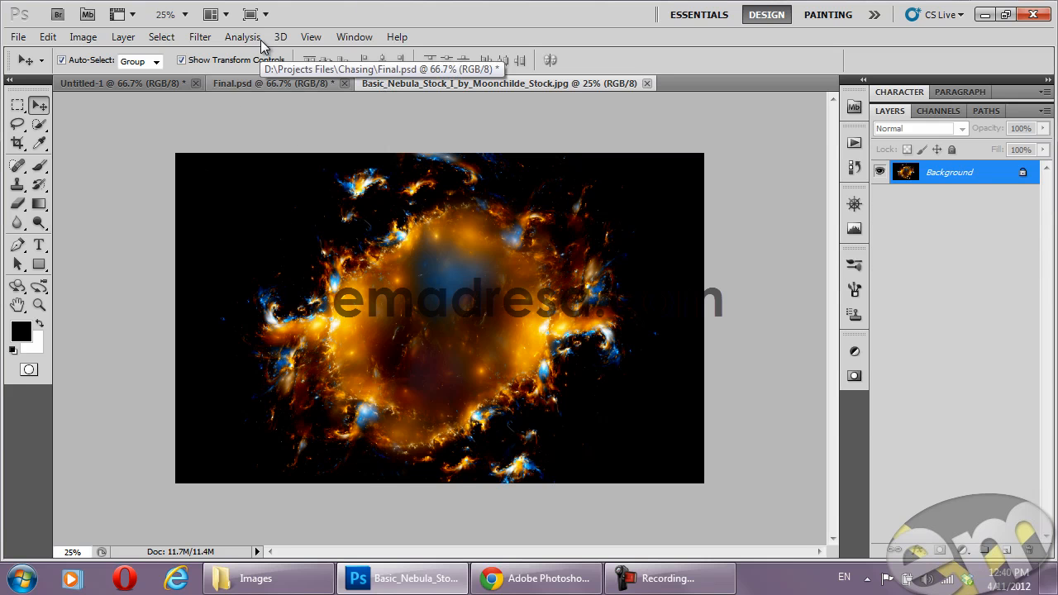
Try a Radial Blur with amount 100, Spin method and Good quality on the nebula image, and undo it
click(201, 40)
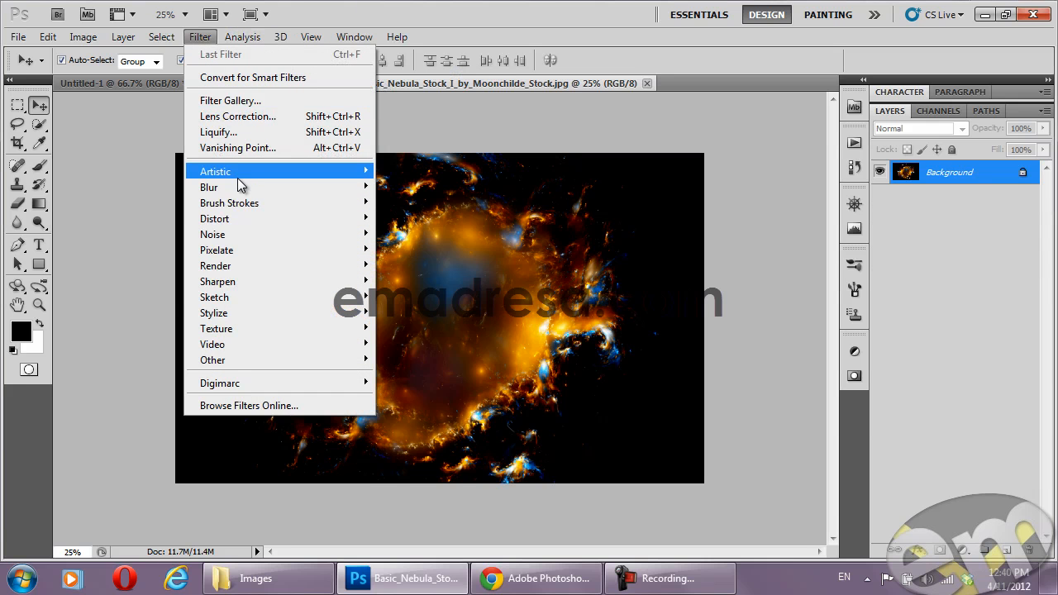
mouse_move(239, 194)
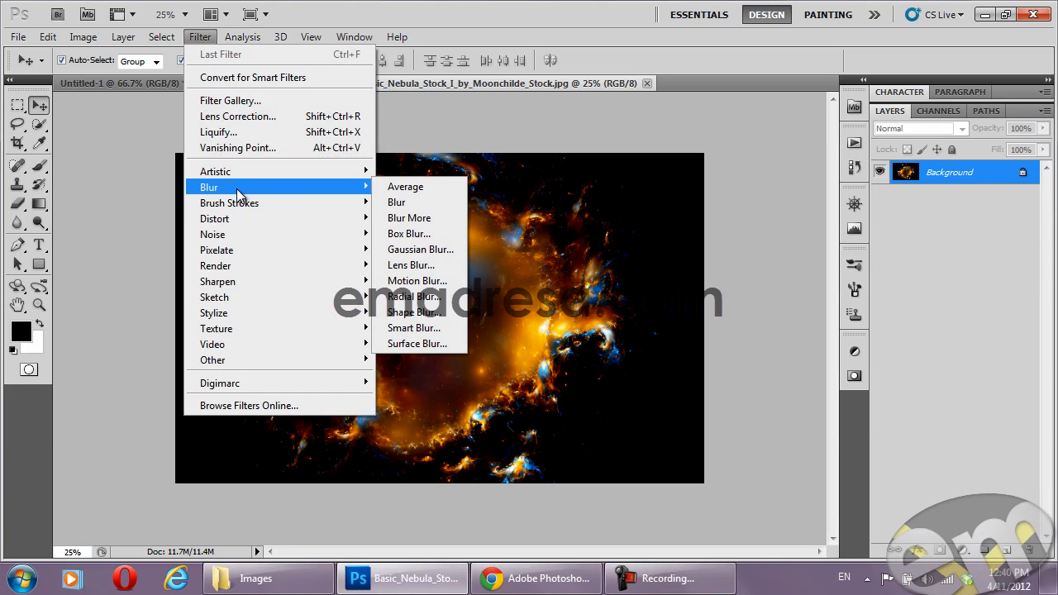
click(415, 296)
drag(601, 191, 682, 195)
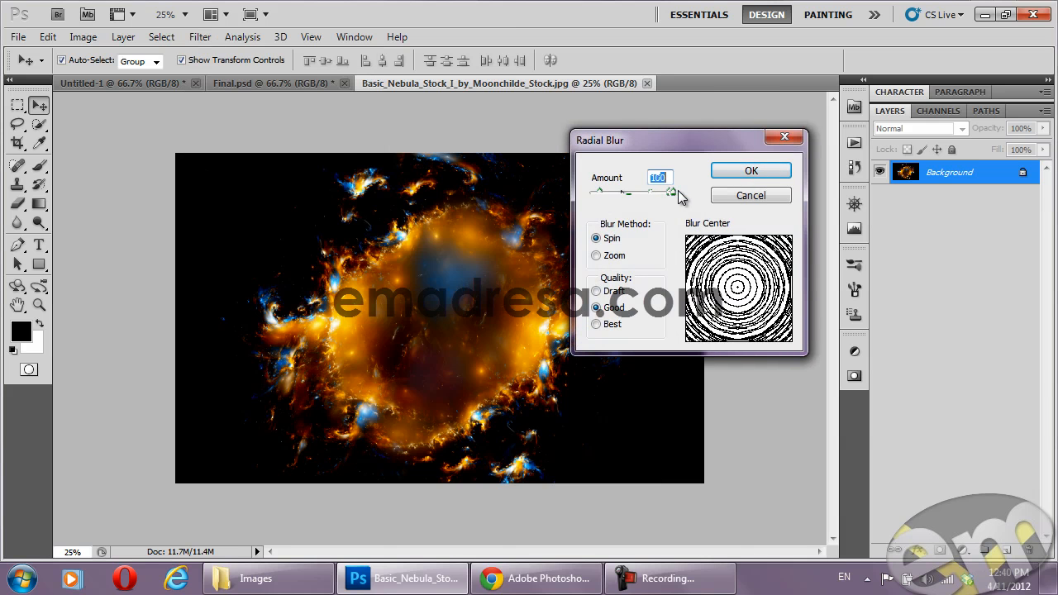
drag(699, 146, 647, 138)
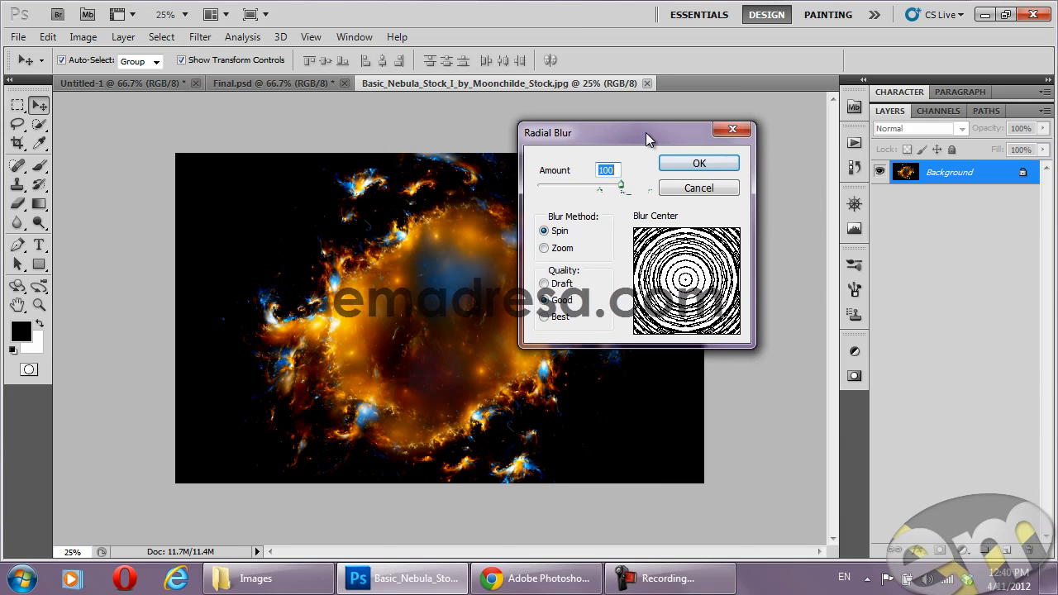
click(539, 246)
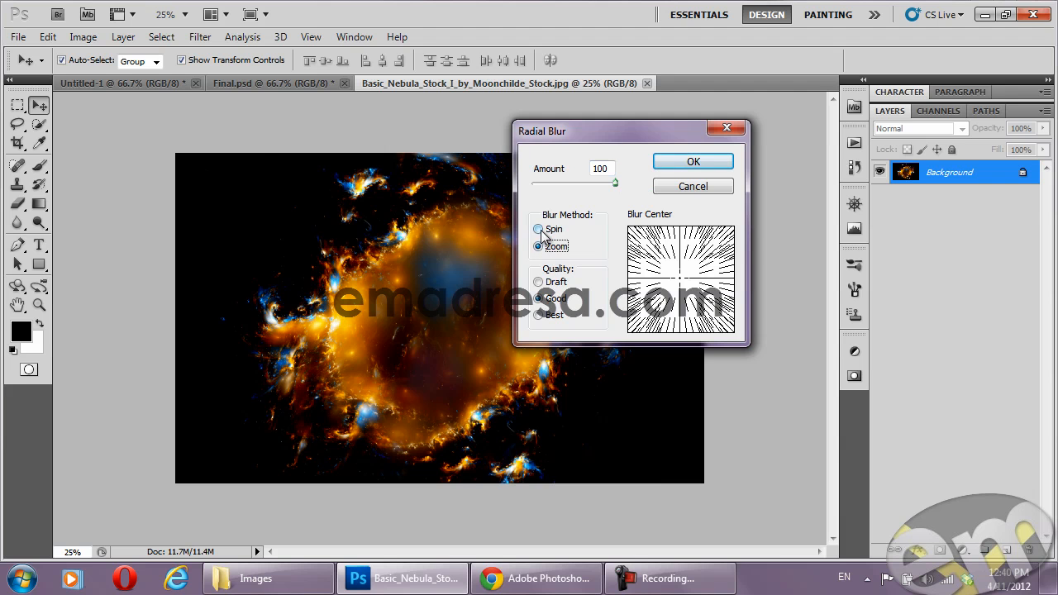
click(537, 230)
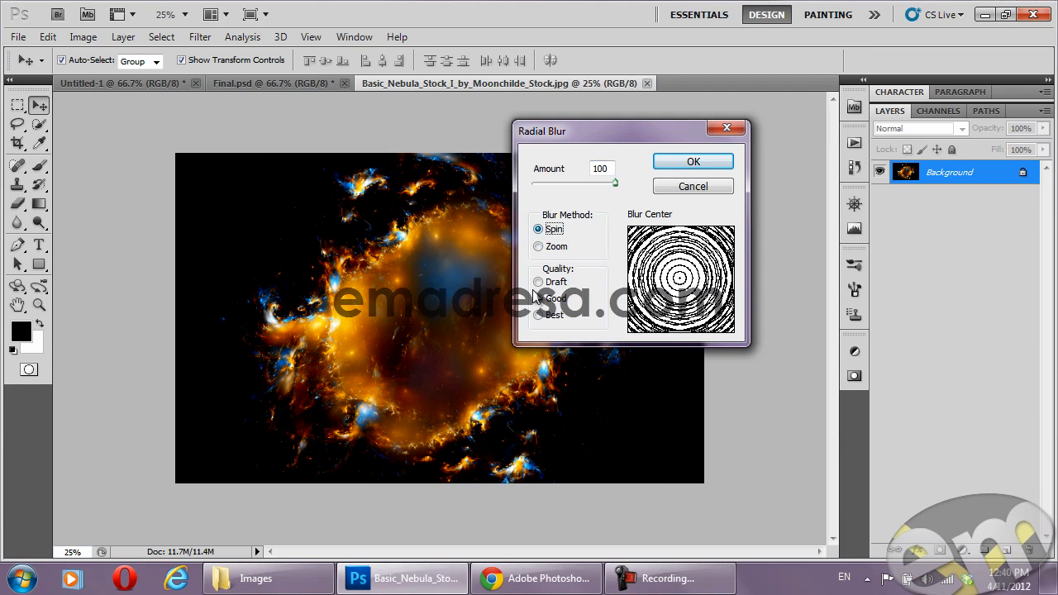
click(685, 165)
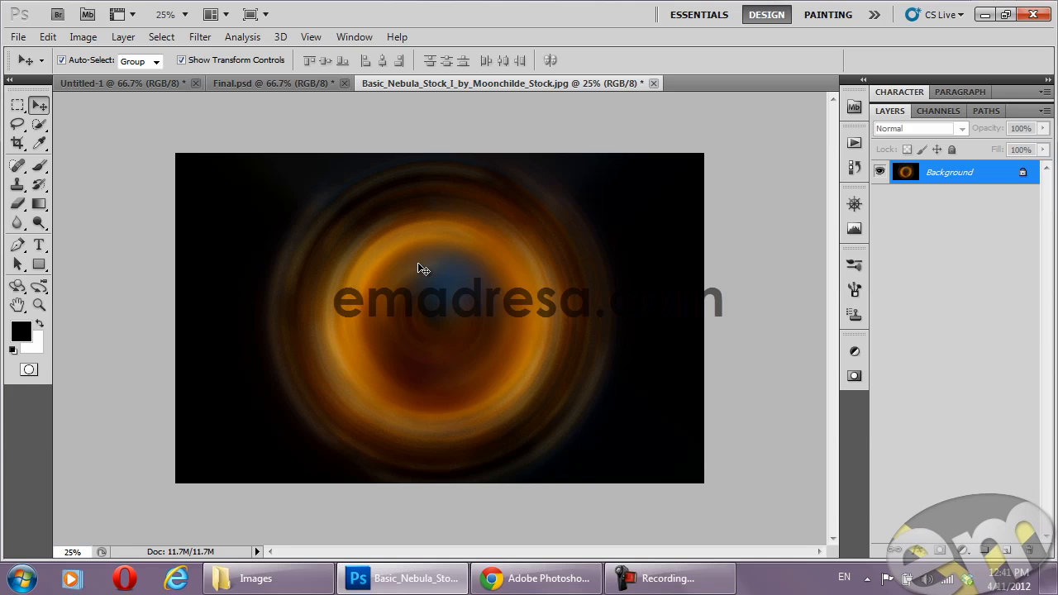
key(ctrl+z)
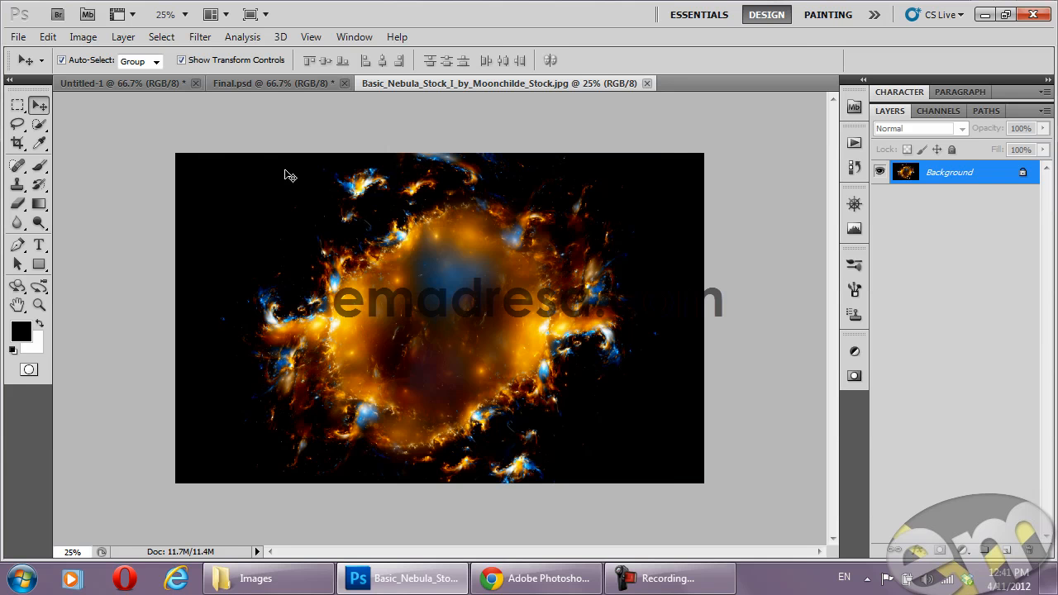
Try a Zoom Radial Blur of amount 100 twice on the nebula image, and close the image without saving
click(200, 38)
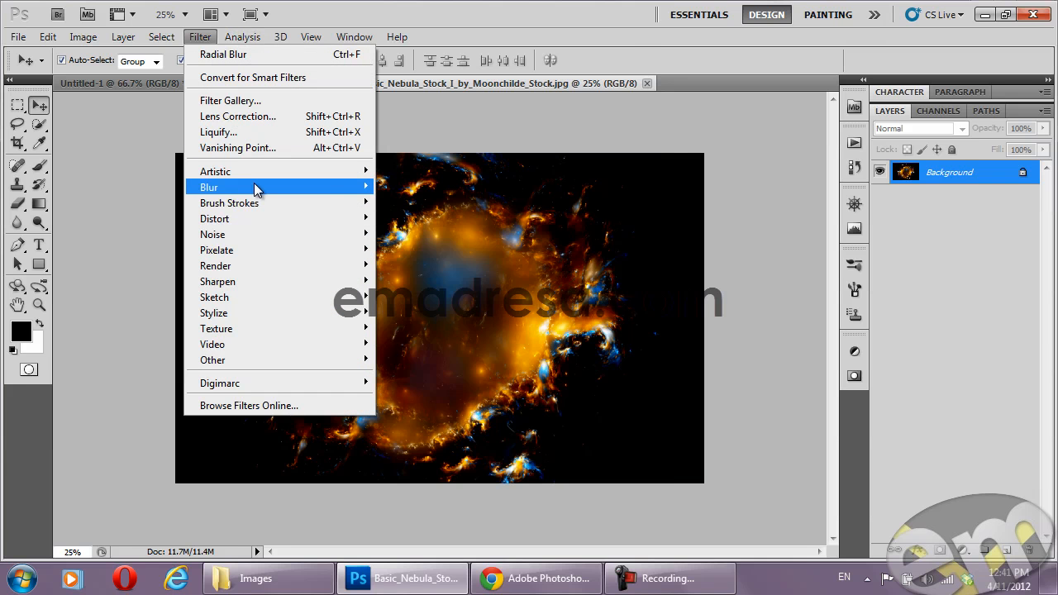
mouse_move(253, 184)
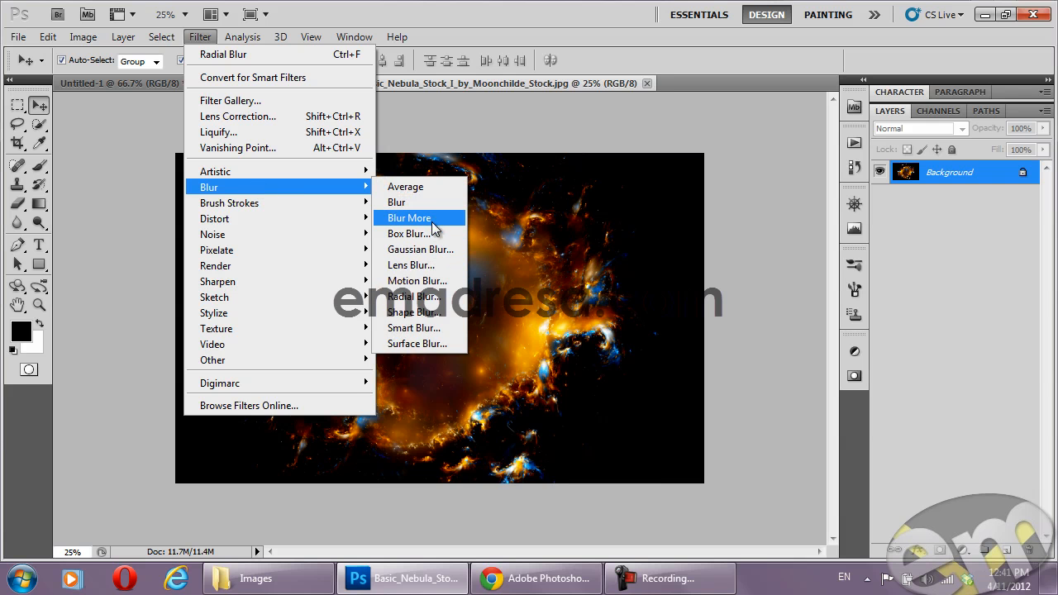
click(413, 295)
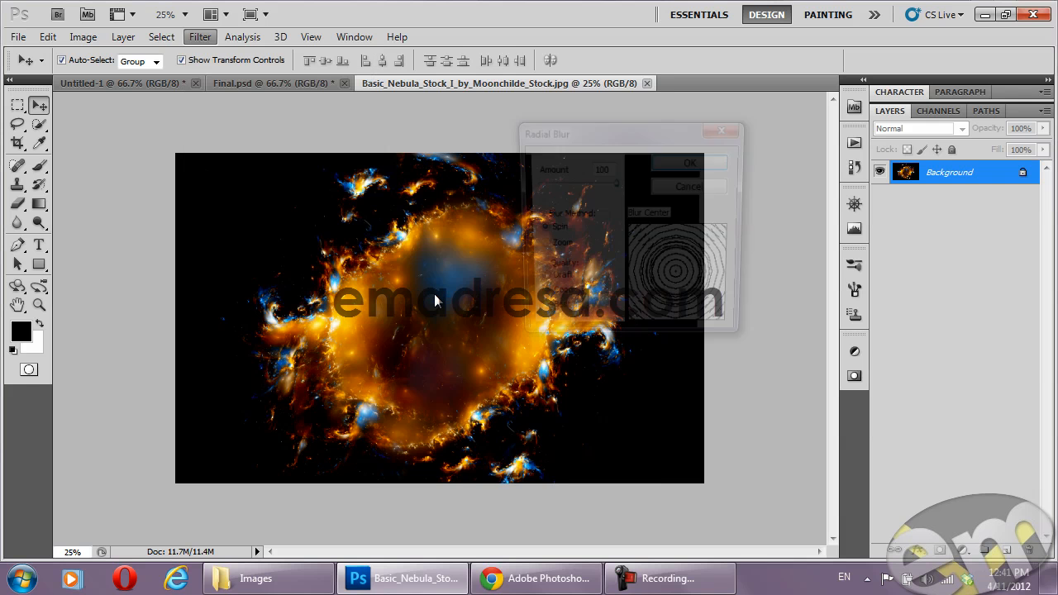
click(559, 247)
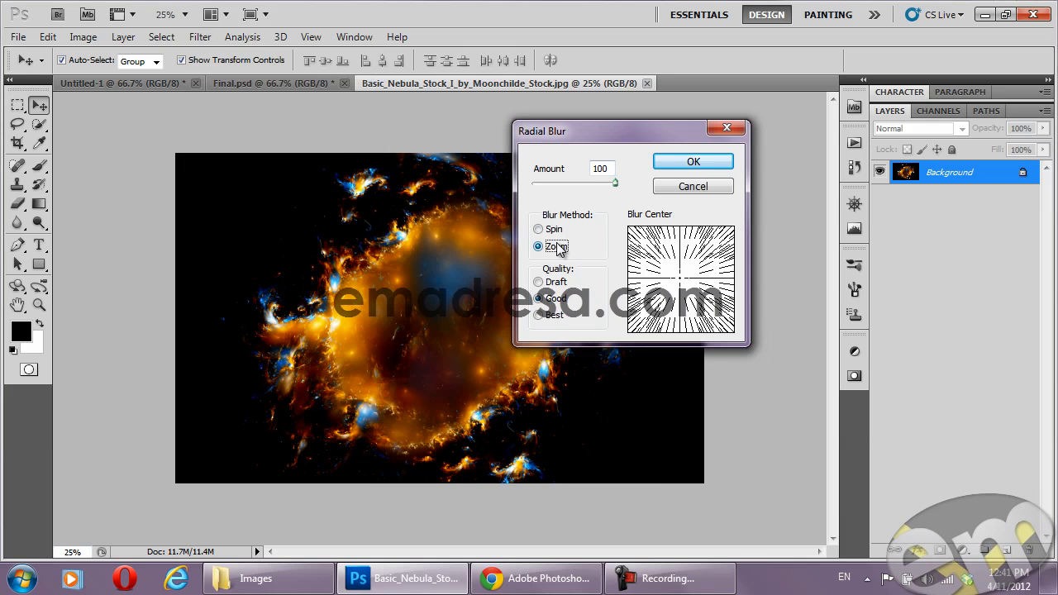
click(677, 162)
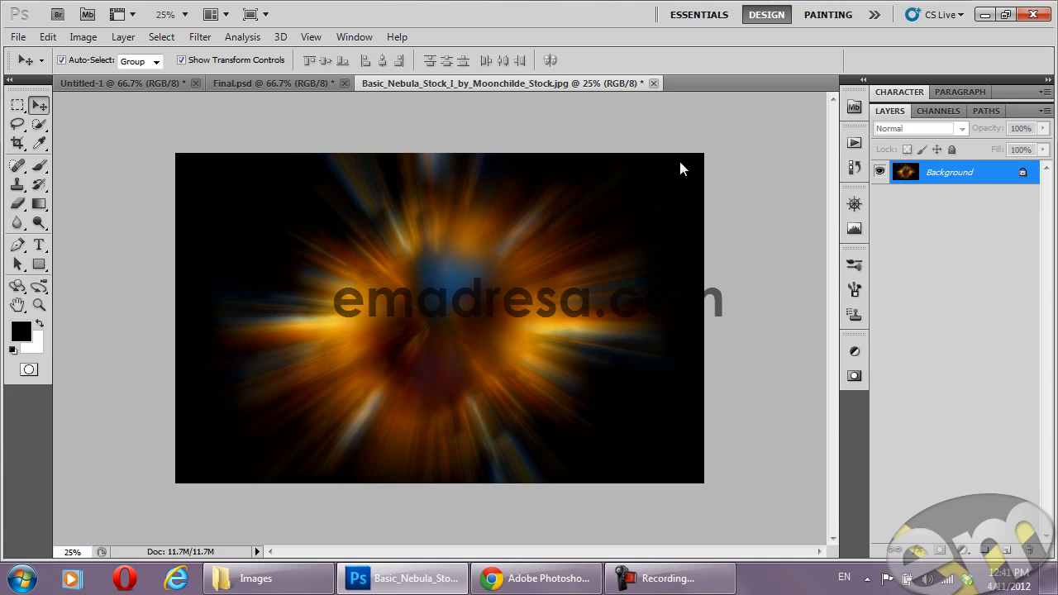
click(200, 36)
click(208, 53)
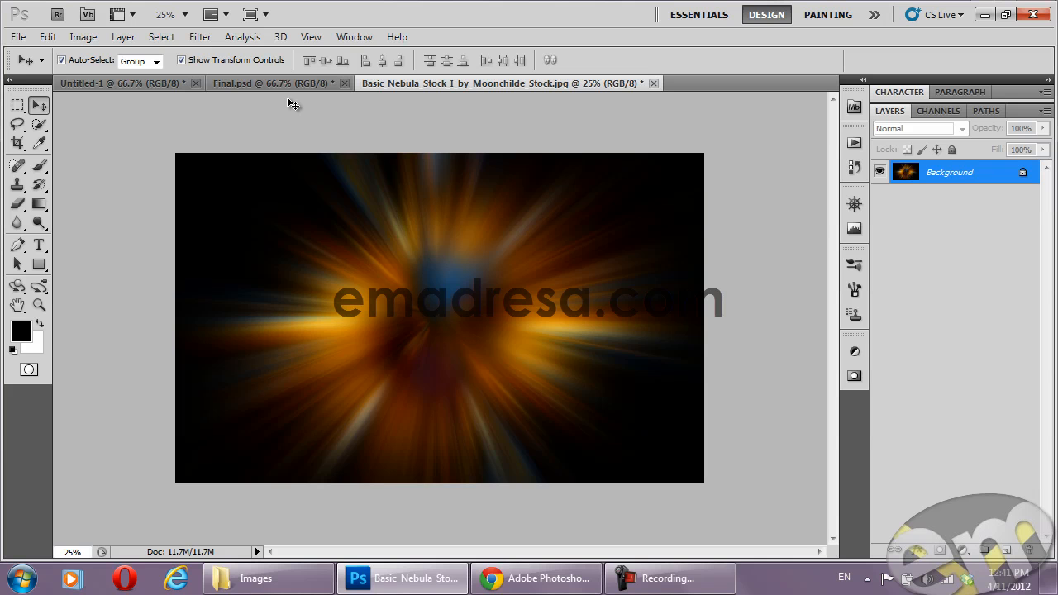
click(653, 83)
click(500, 238)
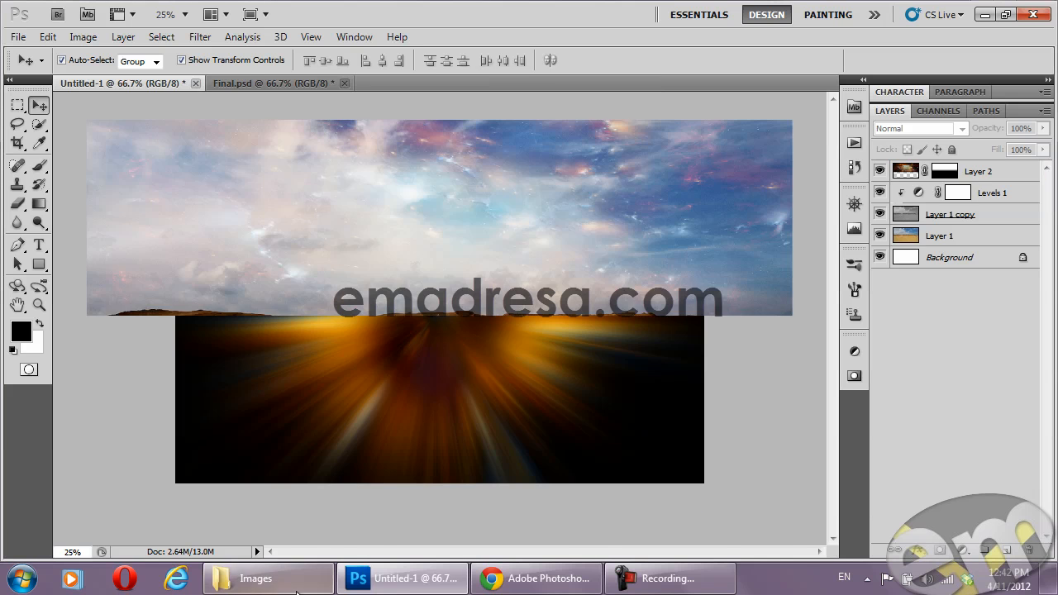
Open Lighting.jpg from the Images folder, copy it into the Untitled-1 document as a new layer, and close the source image
key(alt+Tab)
drag(710, 134, 561, 119)
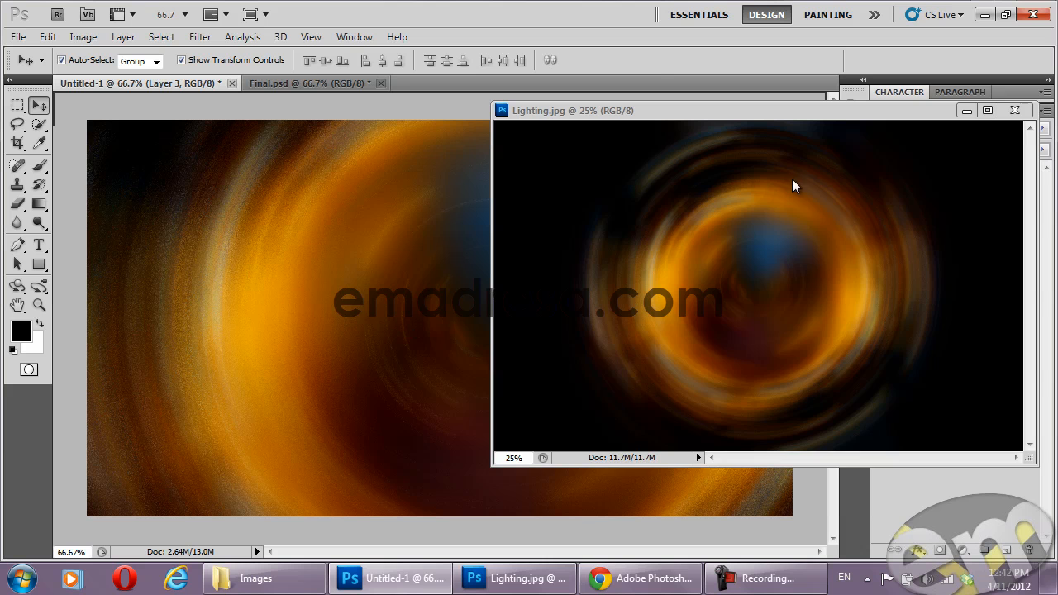
click(1009, 114)
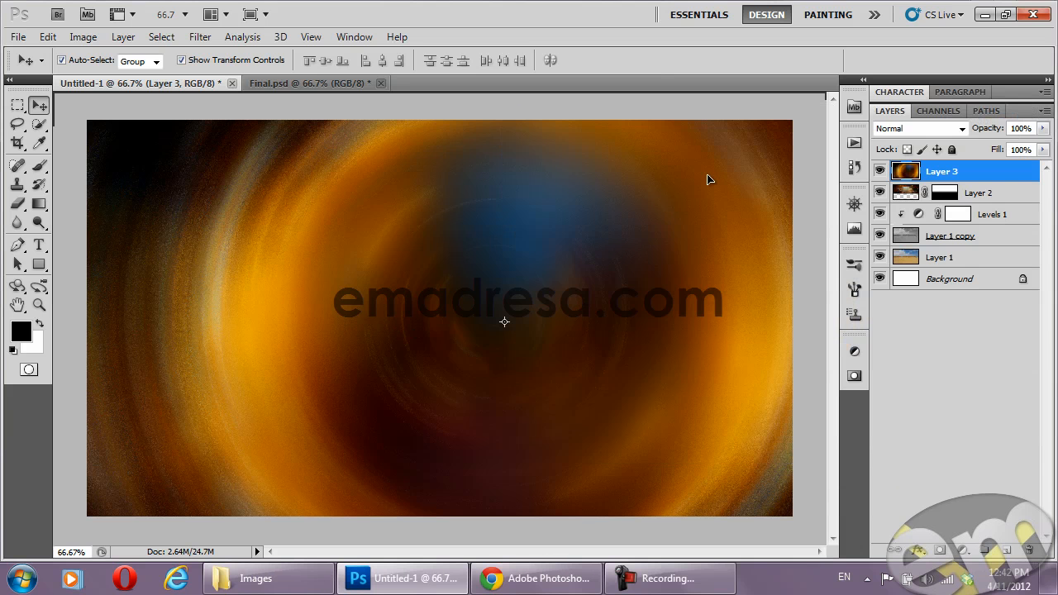
Scale the lighting layer down proportionally to about 60% of the canvas width and place it over the left side of the dune horizon
drag(670, 236, 562, 297)
drag(797, 166, 659, 183)
drag(721, 139, 550, 284)
key(Return)
drag(449, 309, 458, 299)
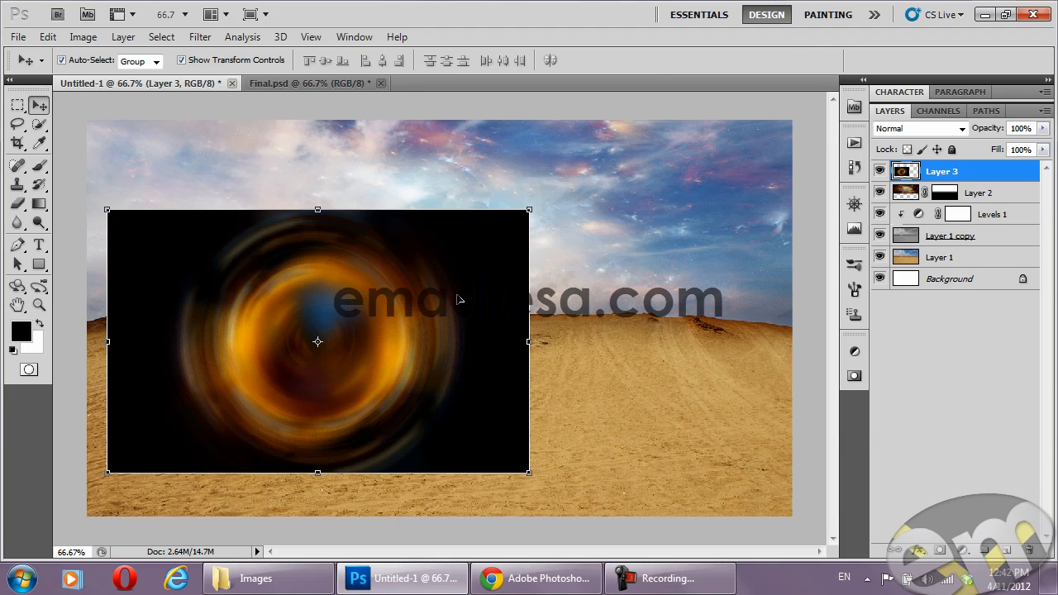
Shrink the lighting layer around its centre to about 84% and set its blend mode to Linear Dodge (Add)
drag(528, 213, 501, 247)
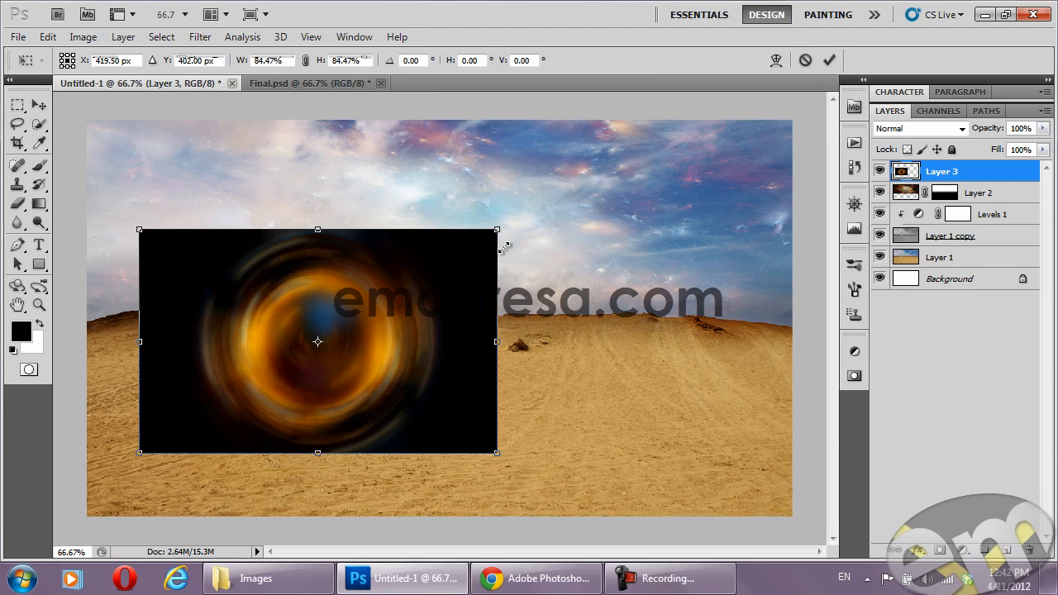
key(Return)
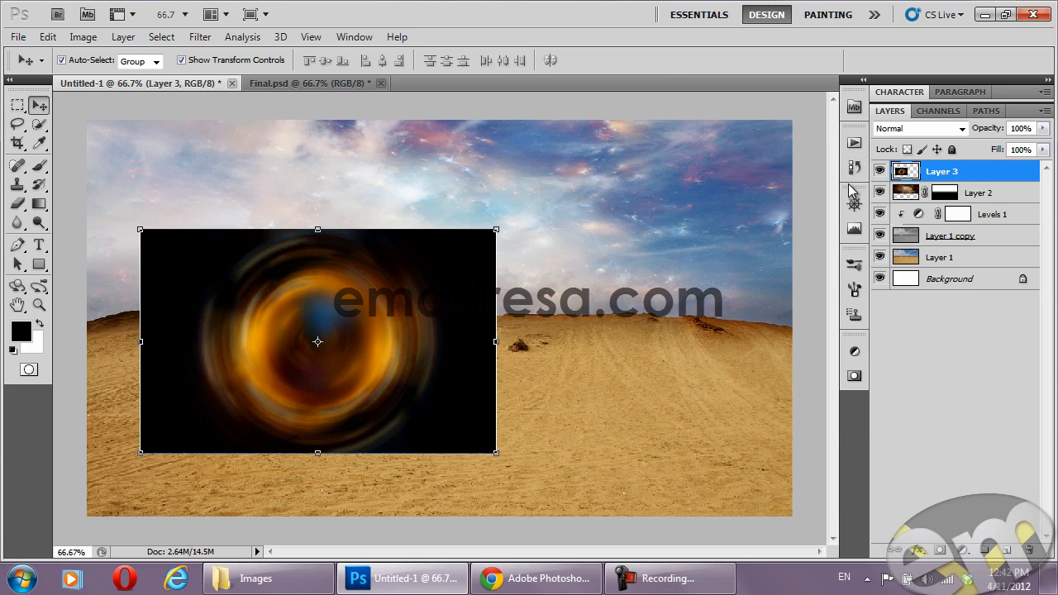
click(942, 131)
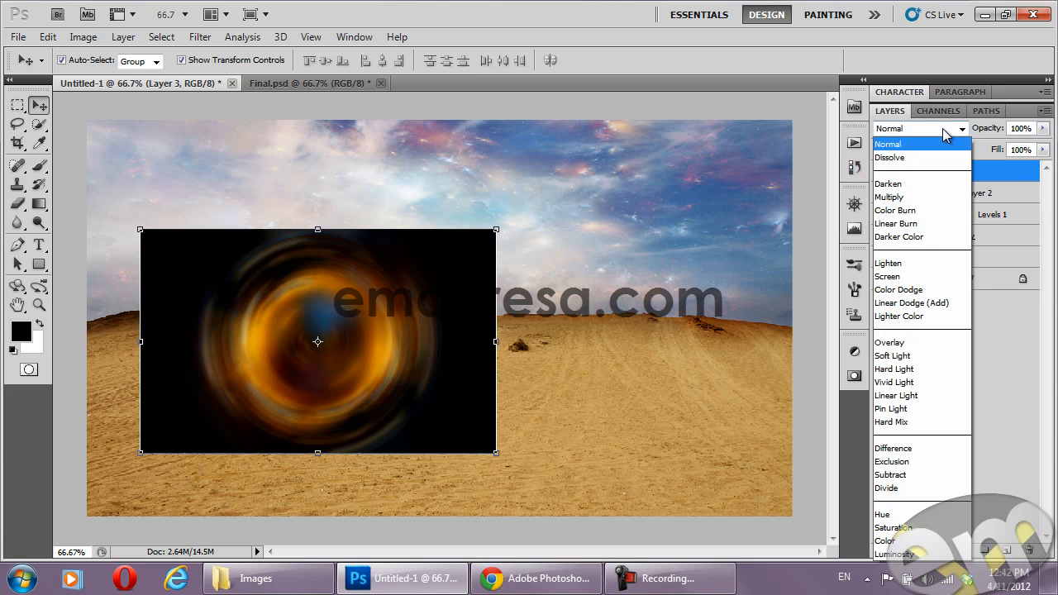
click(927, 304)
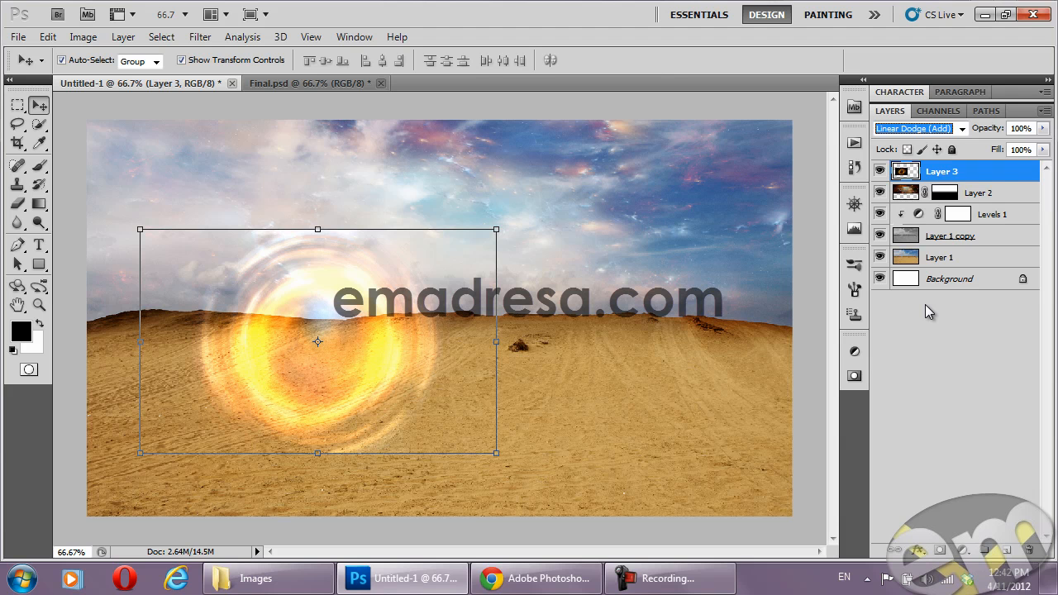
Open the finished chasing image from the Chasing folder and examine how the light ring is placed in the composition
click(254, 588)
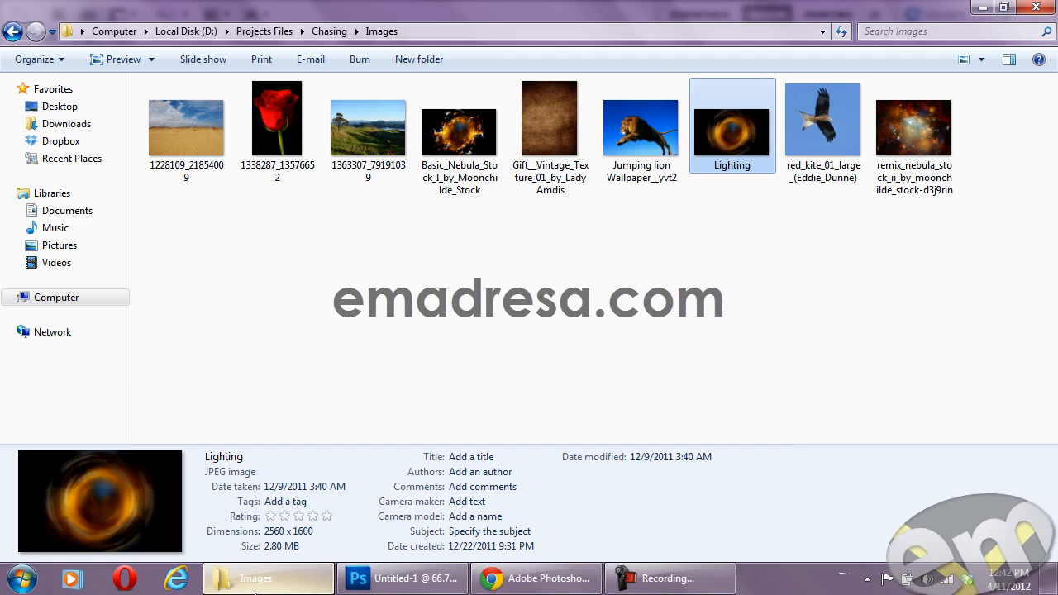
click(12, 30)
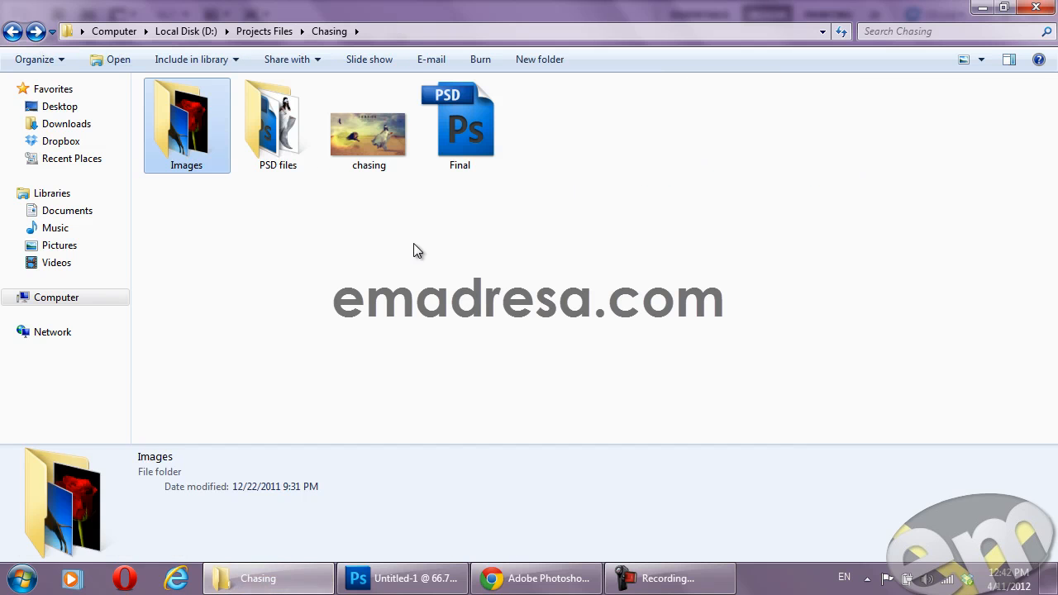
double_click(342, 145)
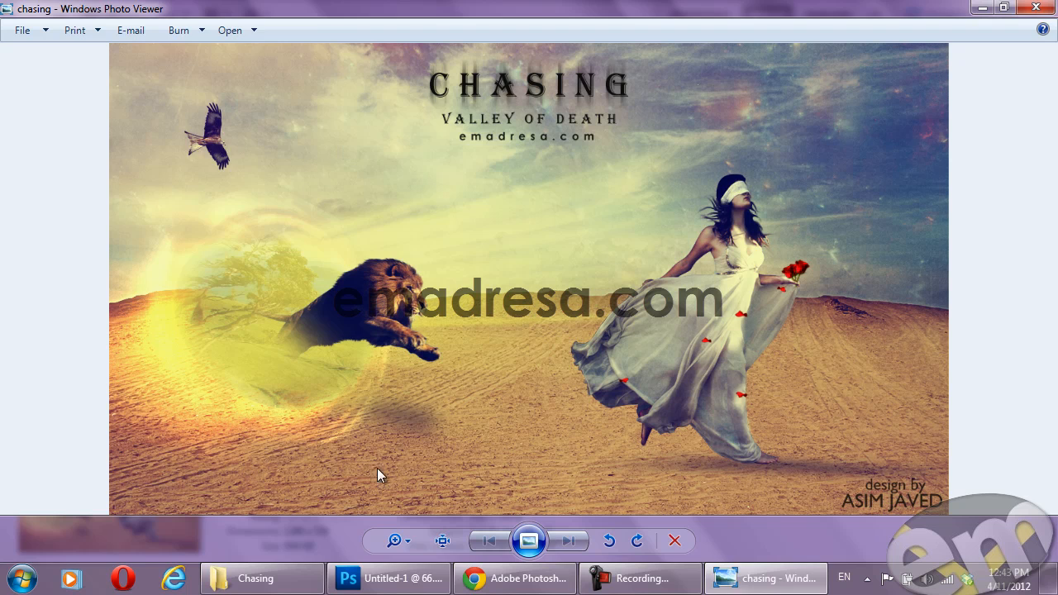
Return to the Photoshop composition and nudge the lighting layer slightly down and to the right
click(387, 578)
mouse_move(387, 317)
mouse_down()
mouse_move(393, 339)
mouse_move(389, 322)
mouse_up()
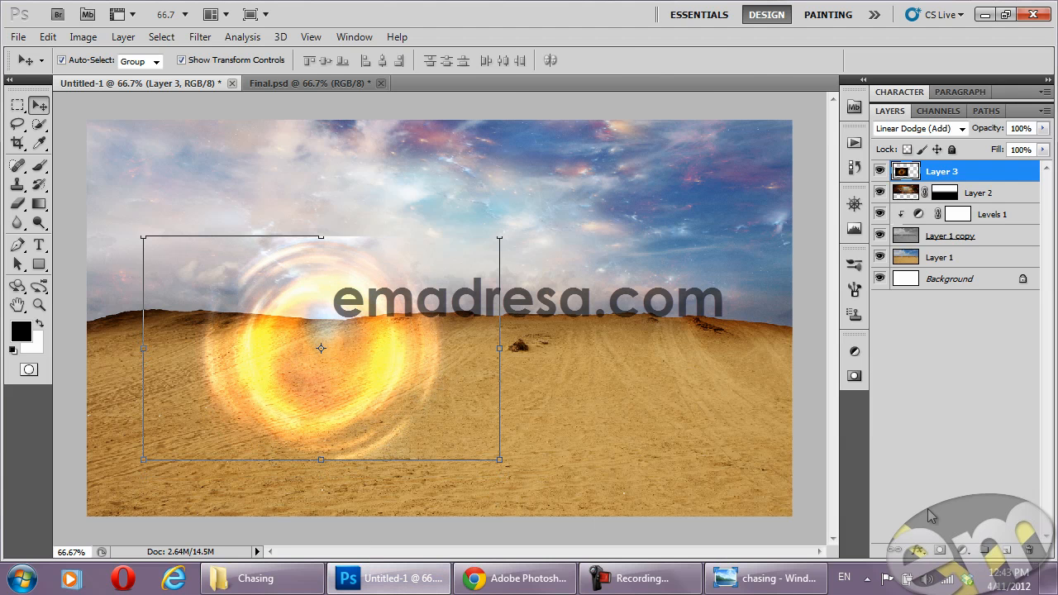
Add a layer mask to the lighting layer and paint black around the ring's surroundings with a soft 160 px brush to hide the layer's hard edges
click(940, 551)
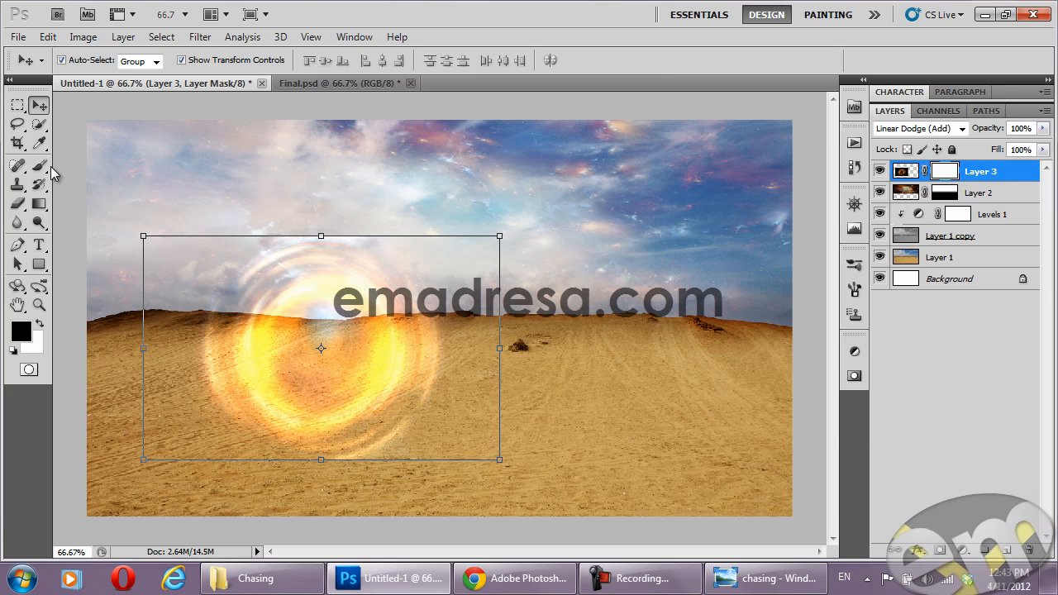
click(39, 165)
right_click(348, 217)
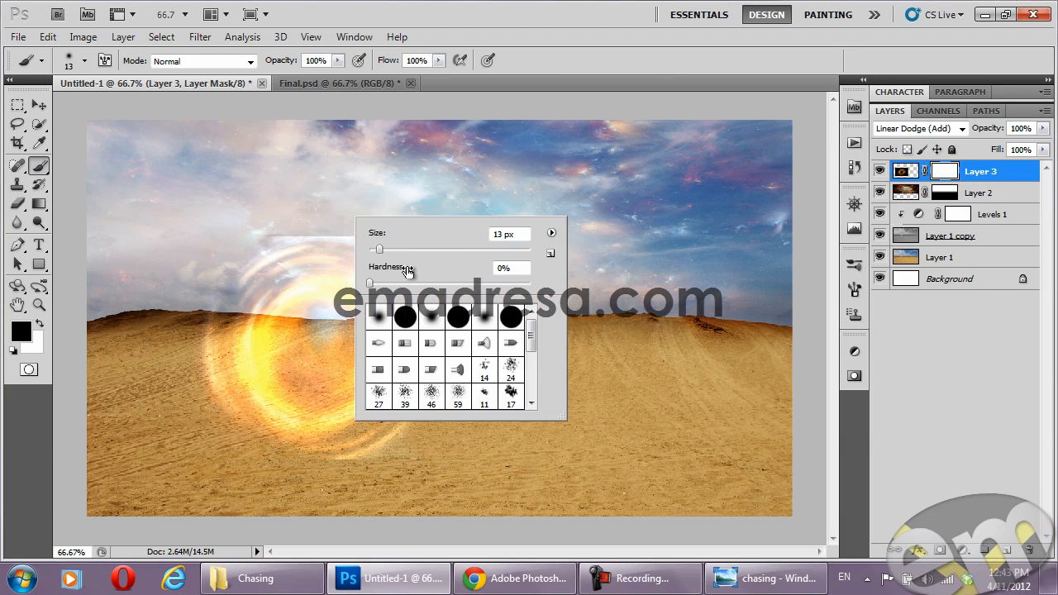
drag(467, 251, 473, 248)
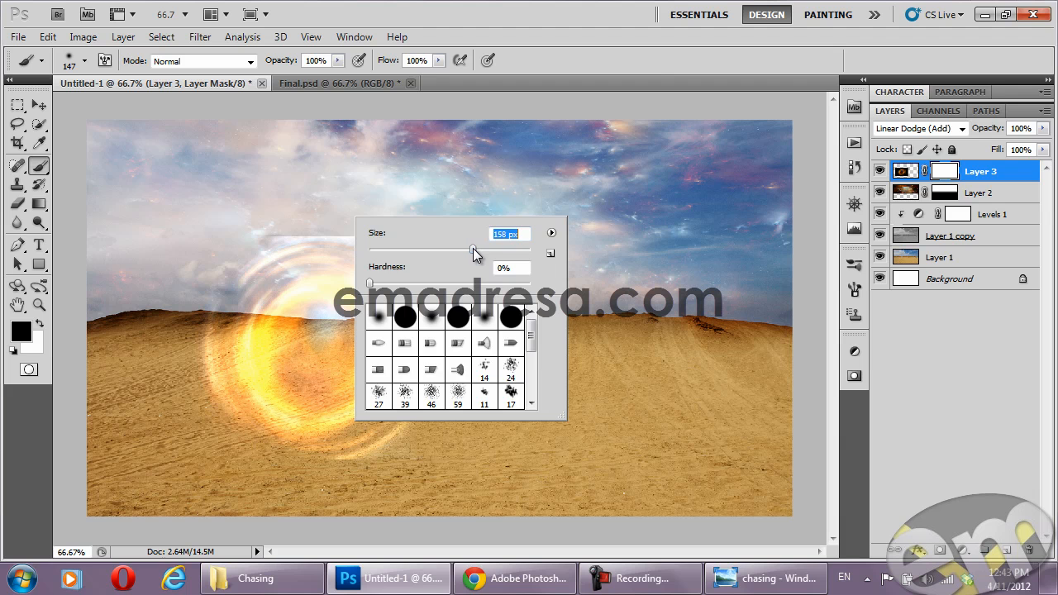
click(132, 83)
mouse_move(336, 208)
mouse_down()
mouse_move(384, 207)
mouse_move(246, 209)
mouse_up()
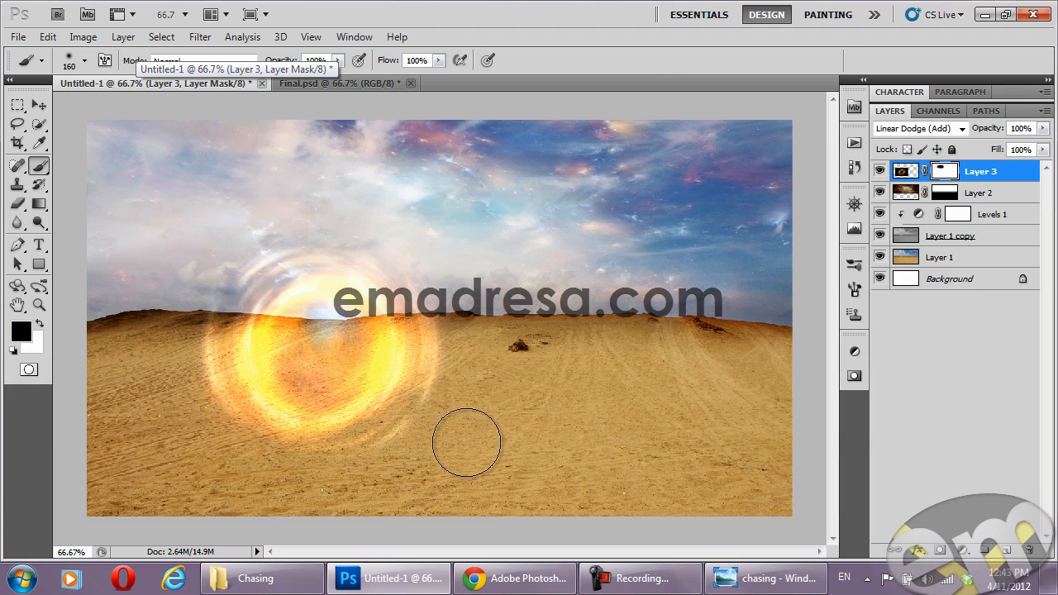
mouse_move(484, 276)
mouse_down()
mouse_move(181, 255)
mouse_move(143, 267)
mouse_move(172, 429)
mouse_move(206, 471)
mouse_move(347, 493)
mouse_up()
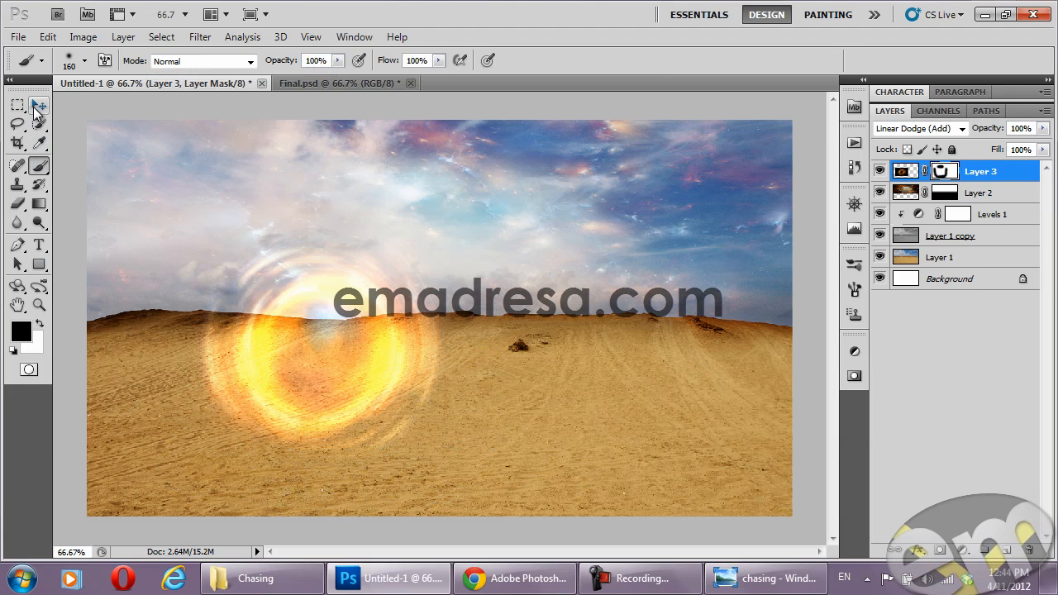
Distort the lighting layer in perspective with its right side shorter than its left, and place the ring farther left on the dune horizon
click(37, 107)
drag(263, 318, 238, 326)
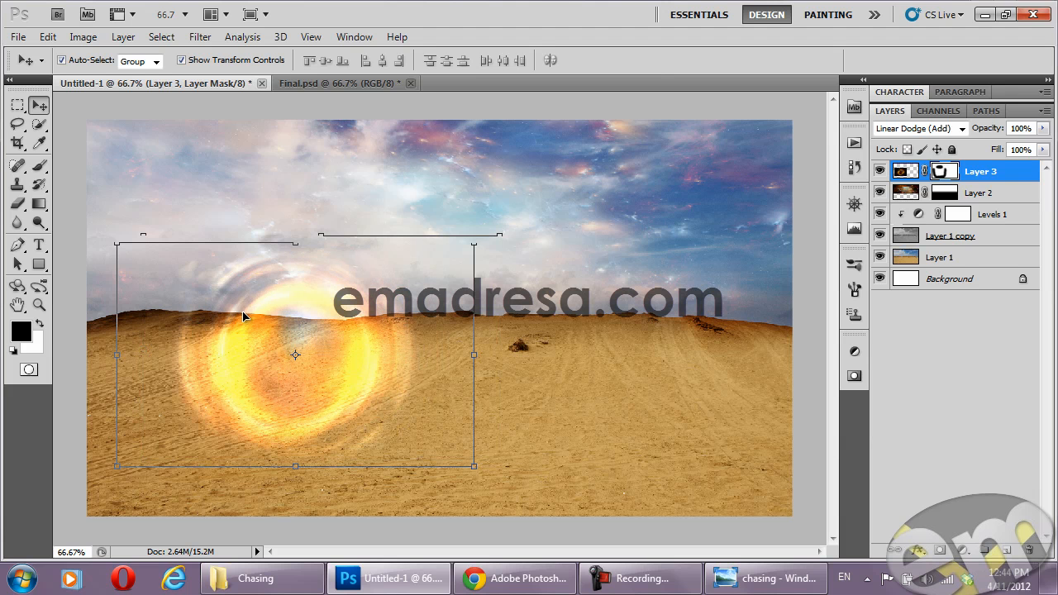
drag(475, 244, 465, 299)
drag(475, 467, 474, 438)
drag(116, 243, 109, 201)
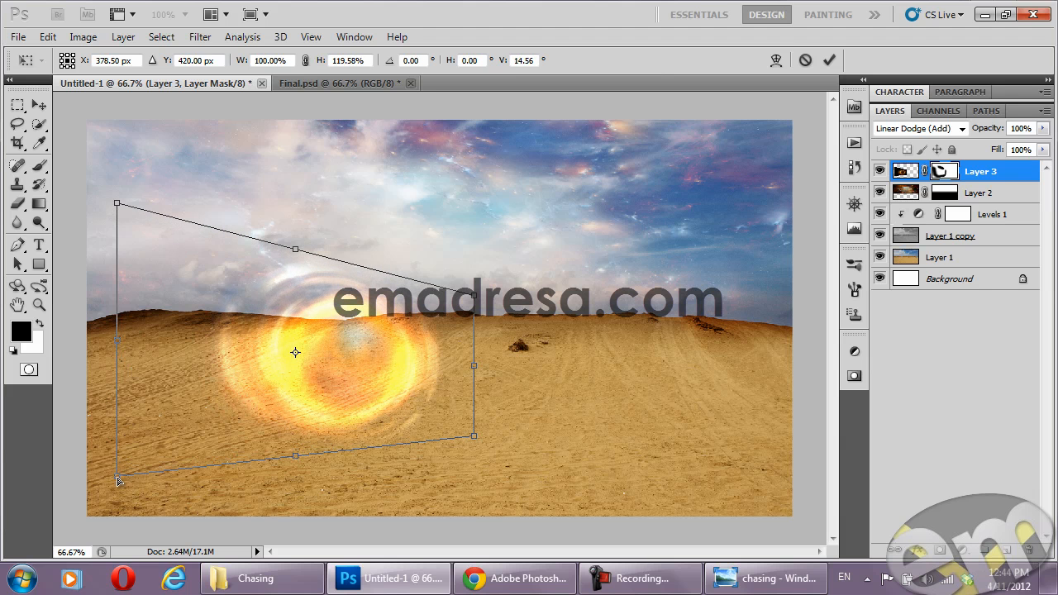
drag(346, 340, 274, 324)
drag(224, 235, 222, 222)
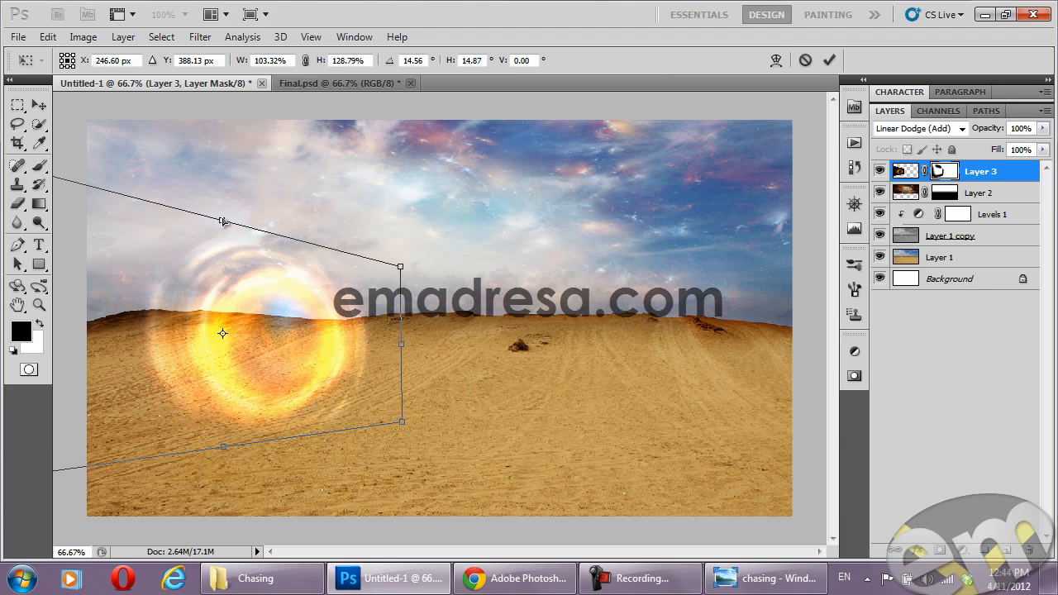
key(Return)
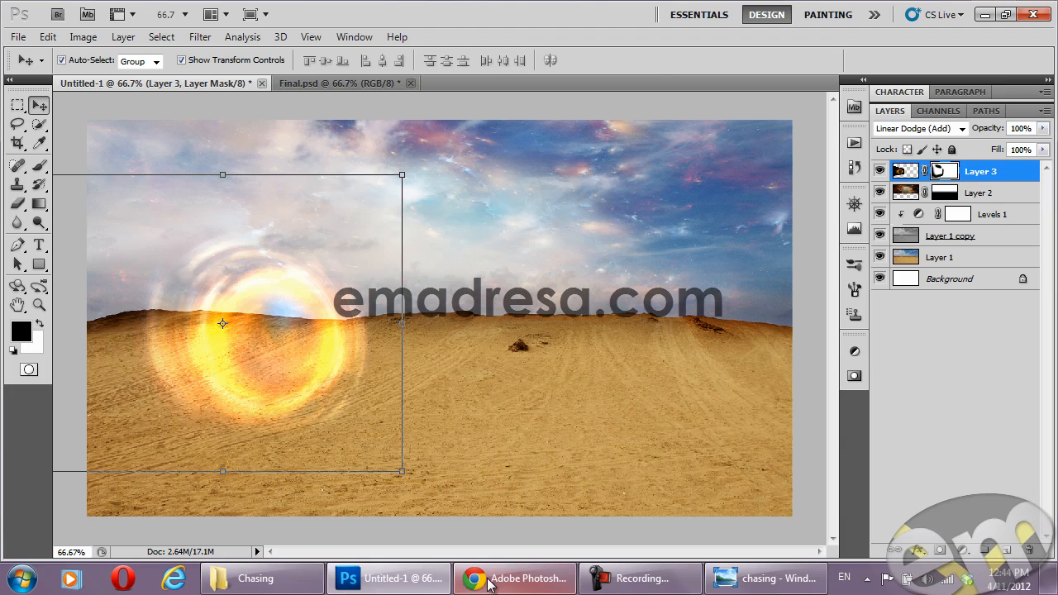
Lower the lighting layer's opacity to 76%, comparing the ring with the finished chasing image
click(744, 581)
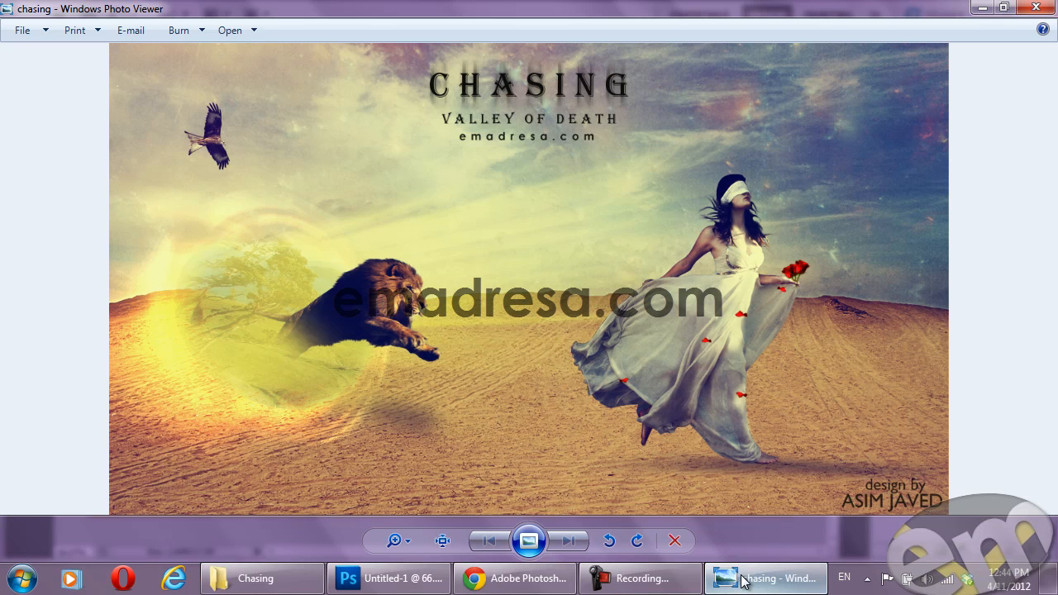
click(743, 581)
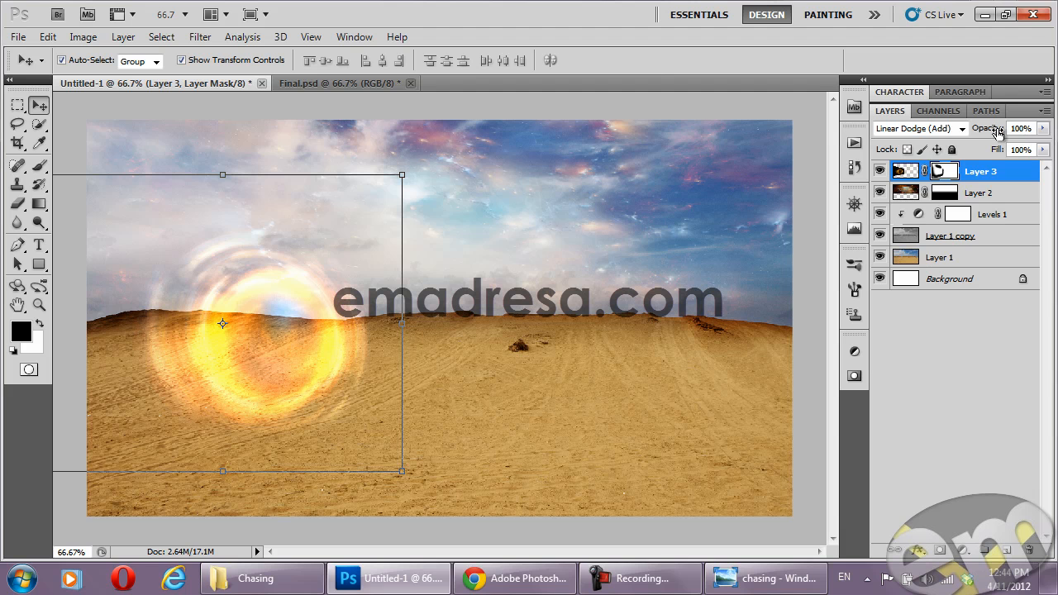
drag(998, 134, 976, 135)
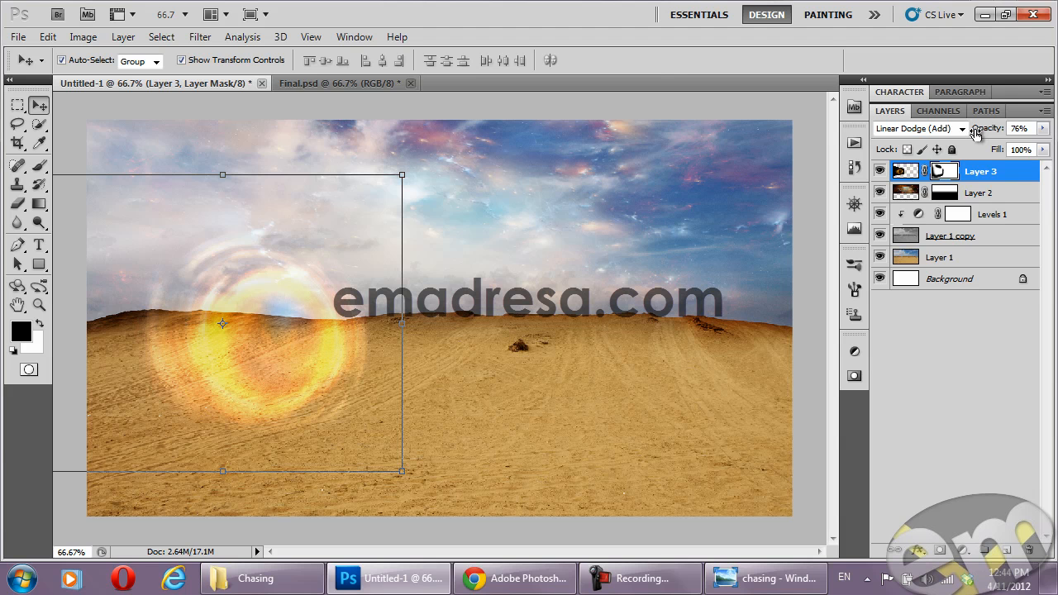
click(762, 583)
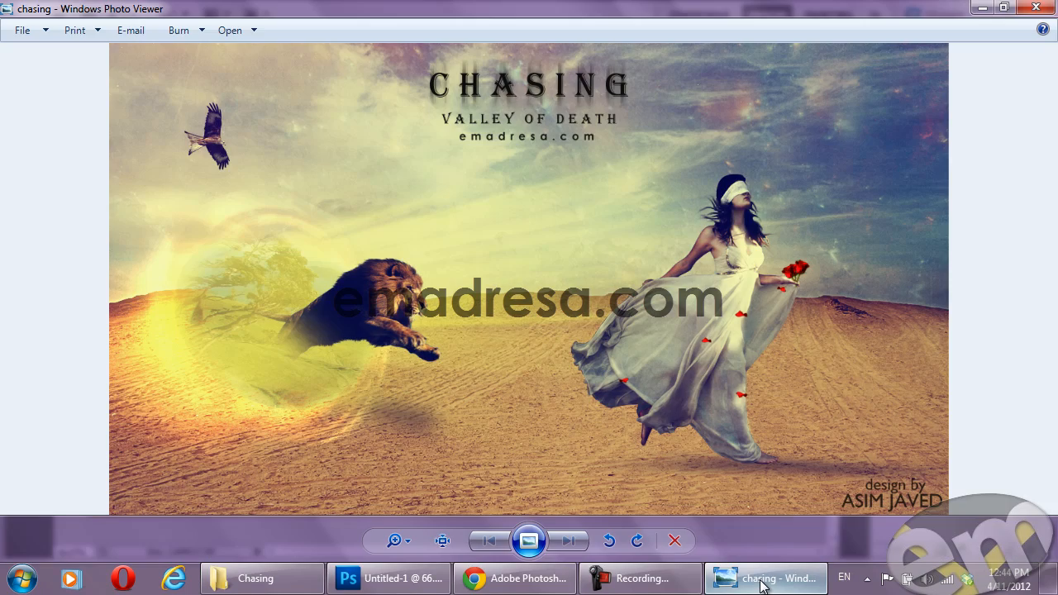
click(761, 581)
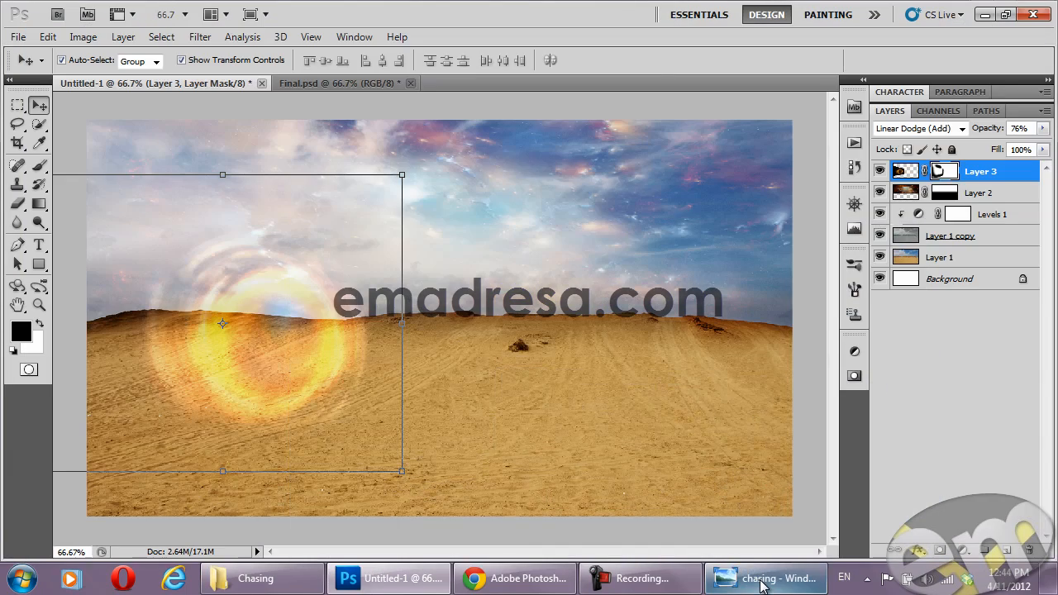
click(761, 578)
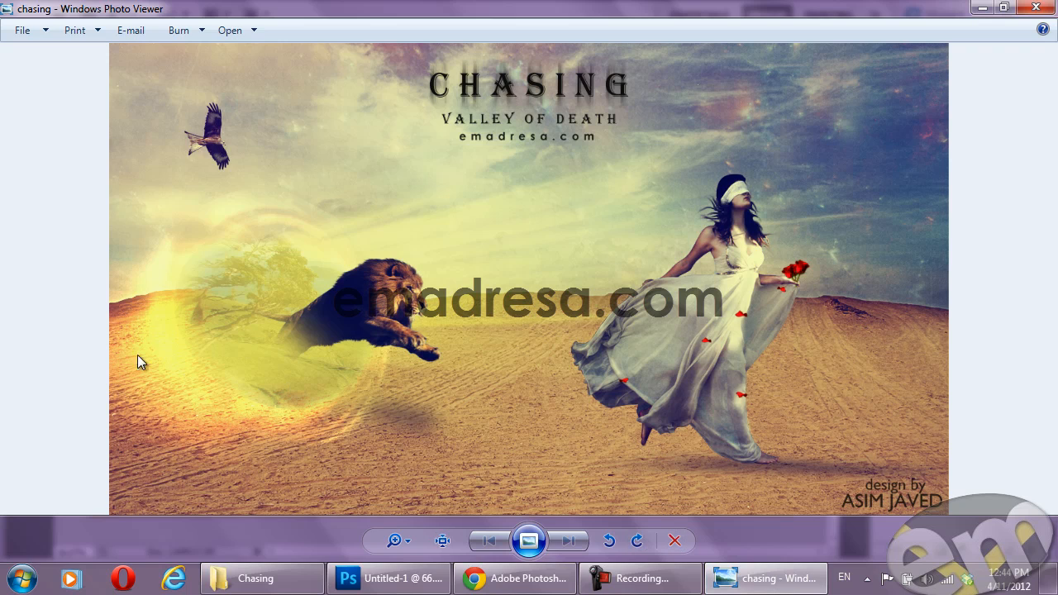
click(758, 583)
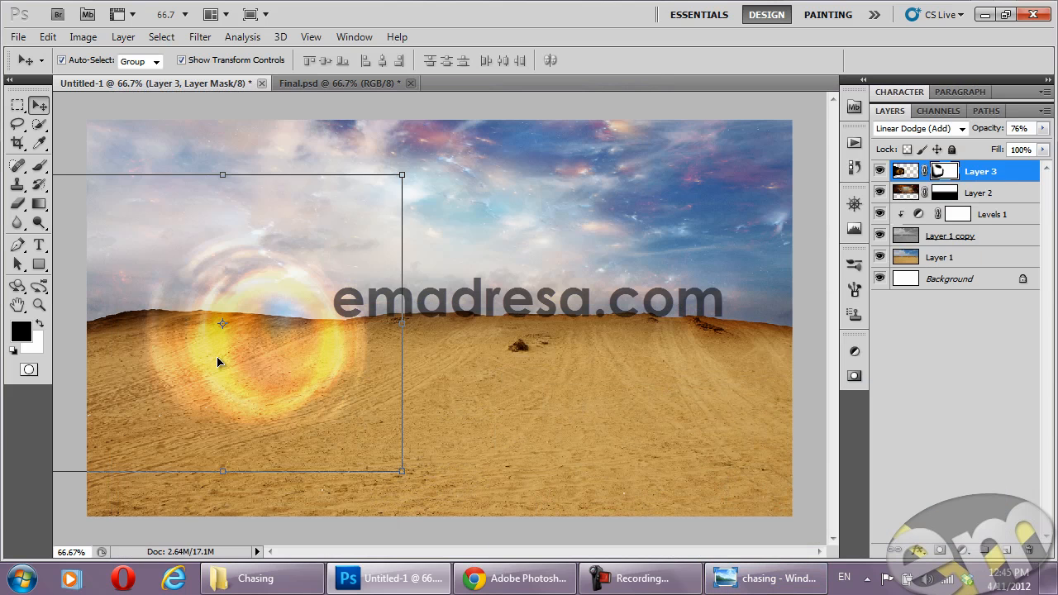
Duplicate the lighting layer slightly to the left and paint black on the copy with the 160 px brush to remove its surplus glow
drag(203, 351, 162, 360)
key(ctrl+j)
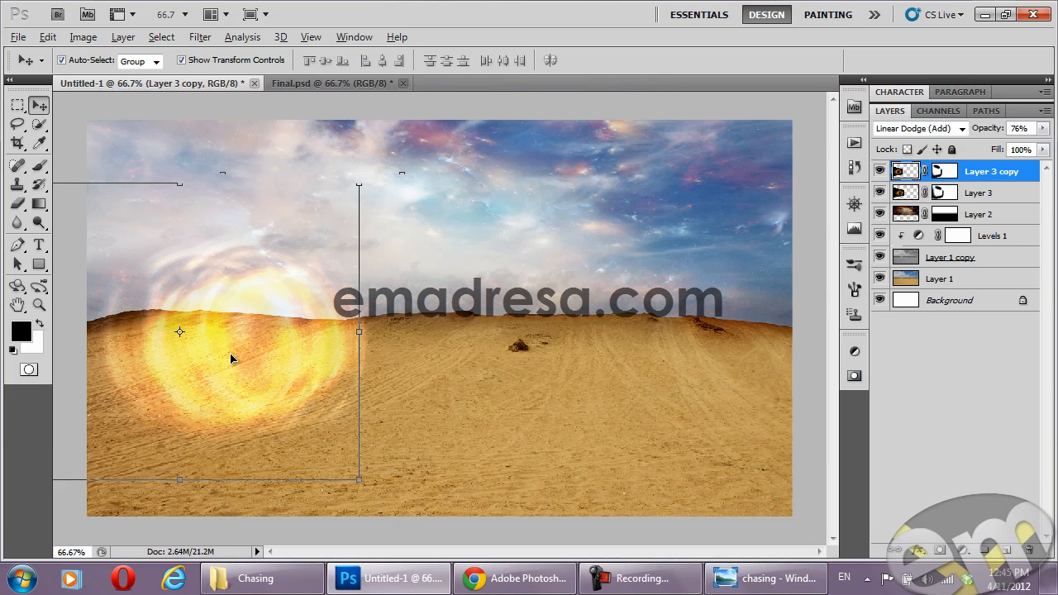
click(39, 166)
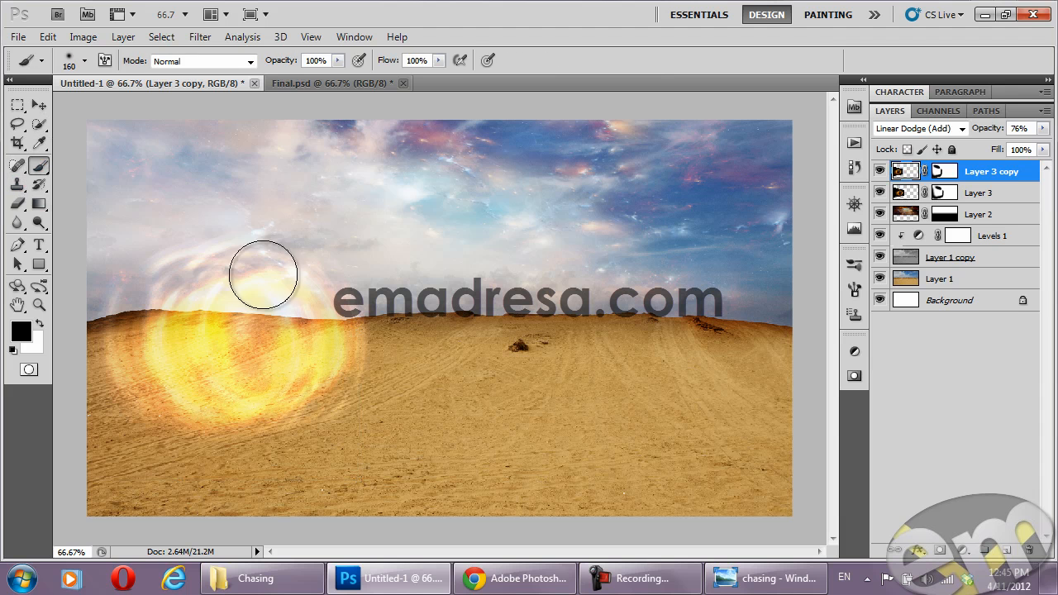
mouse_move(236, 231)
mouse_down()
mouse_move(281, 321)
mouse_move(240, 241)
mouse_up()
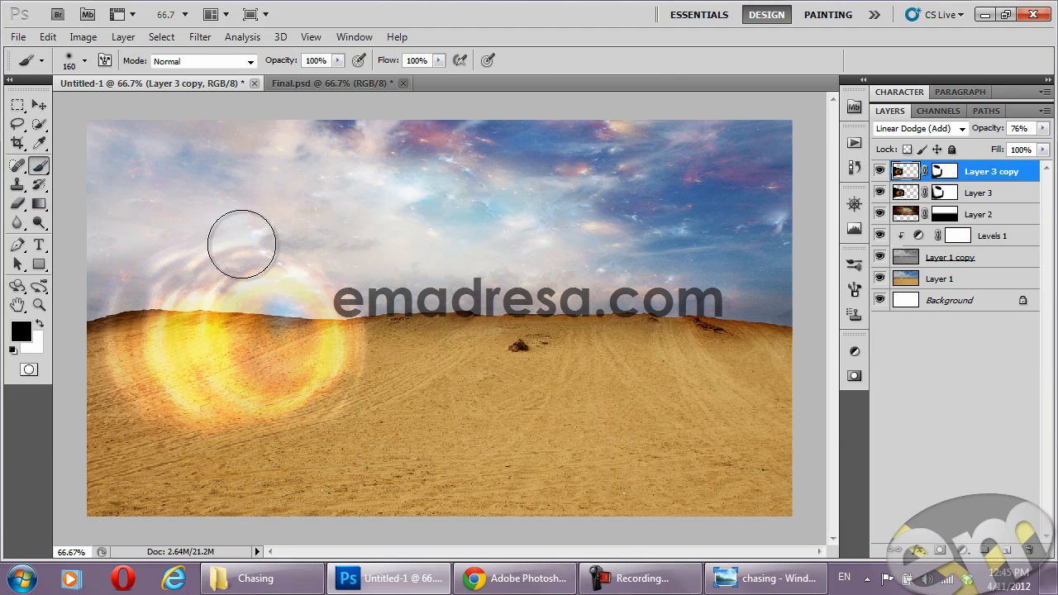
drag(145, 268, 114, 275)
drag(262, 451, 219, 458)
click(38, 105)
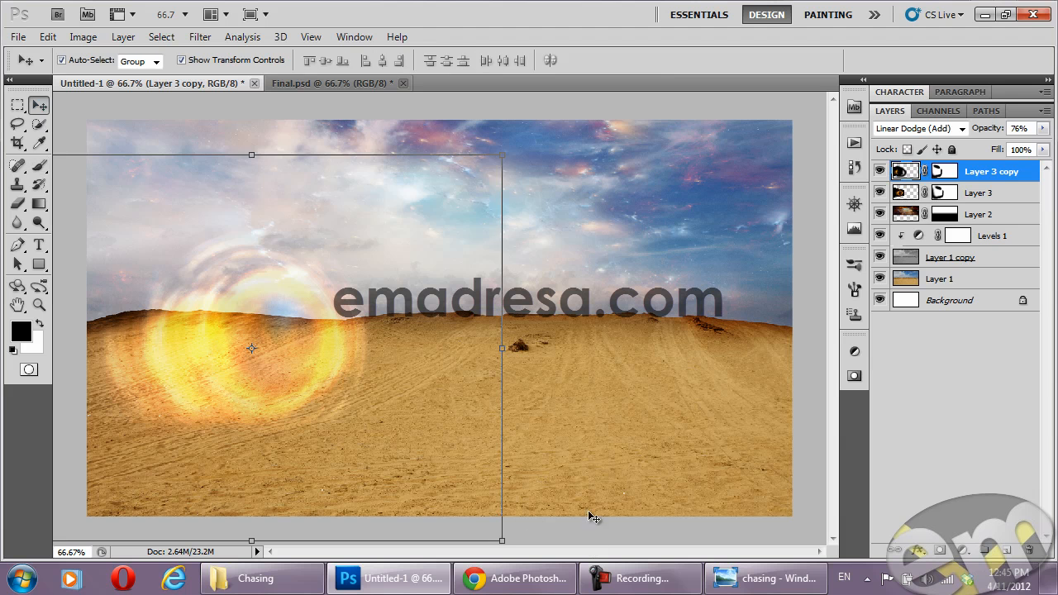
Stretch the duplicate lighting layer horizontally on both sides to about 147% of its width
click(854, 204)
drag(763, 280, 760, 280)
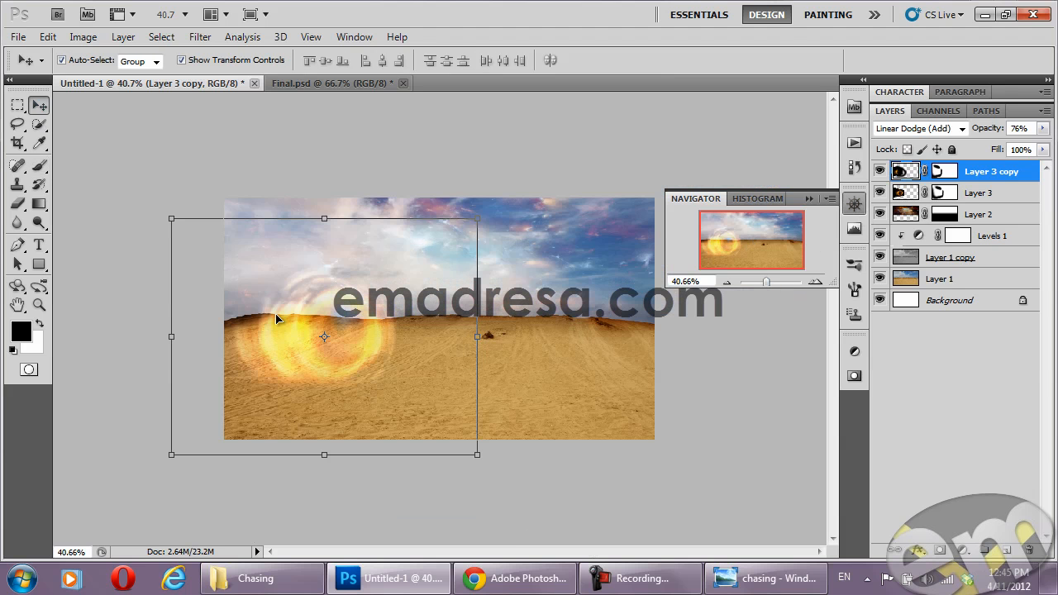
drag(171, 337, 108, 335)
drag(481, 336, 560, 328)
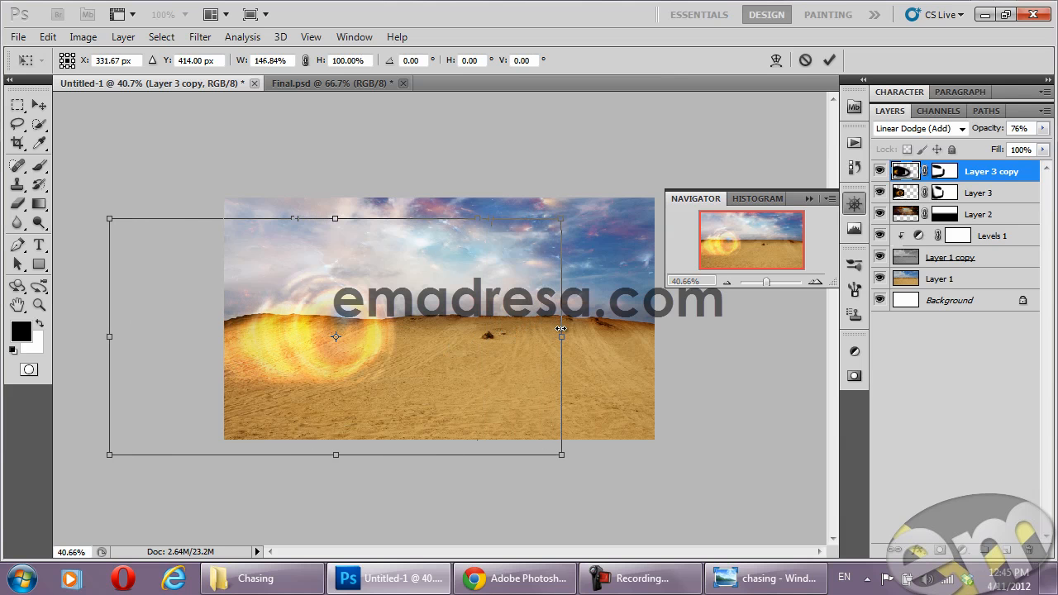
key(Return)
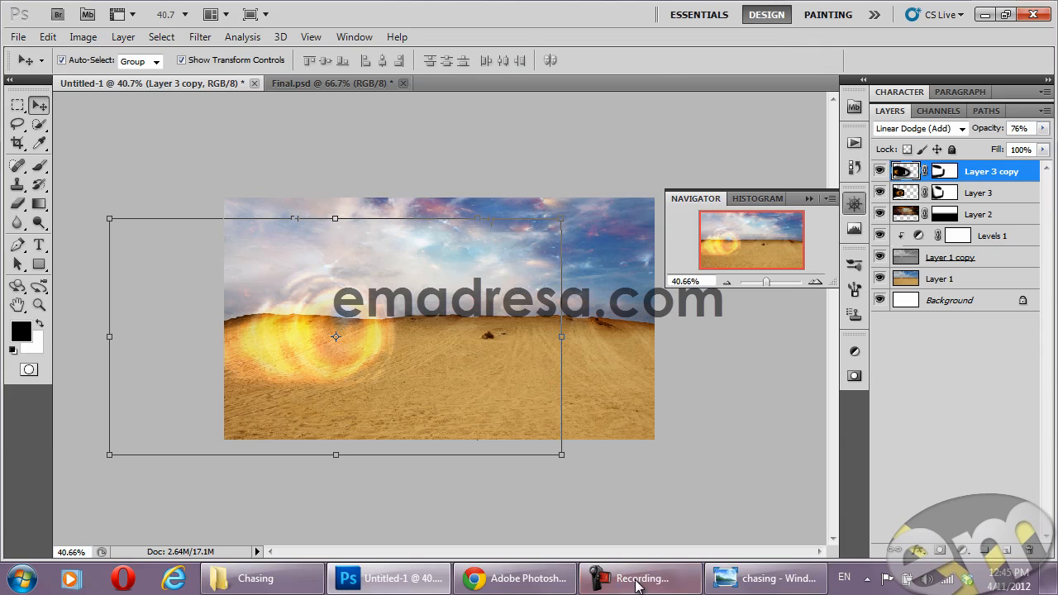
Lower the duplicate lighting layer's opacity to 55% using the finished chasing image as reference, and deselect the layer to check the glow
click(769, 579)
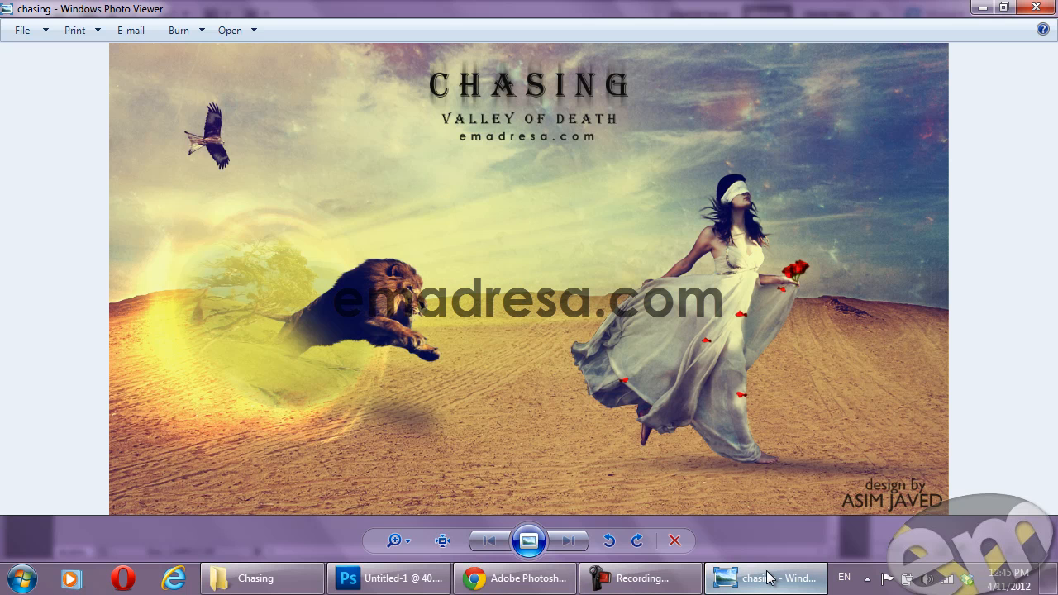
click(769, 578)
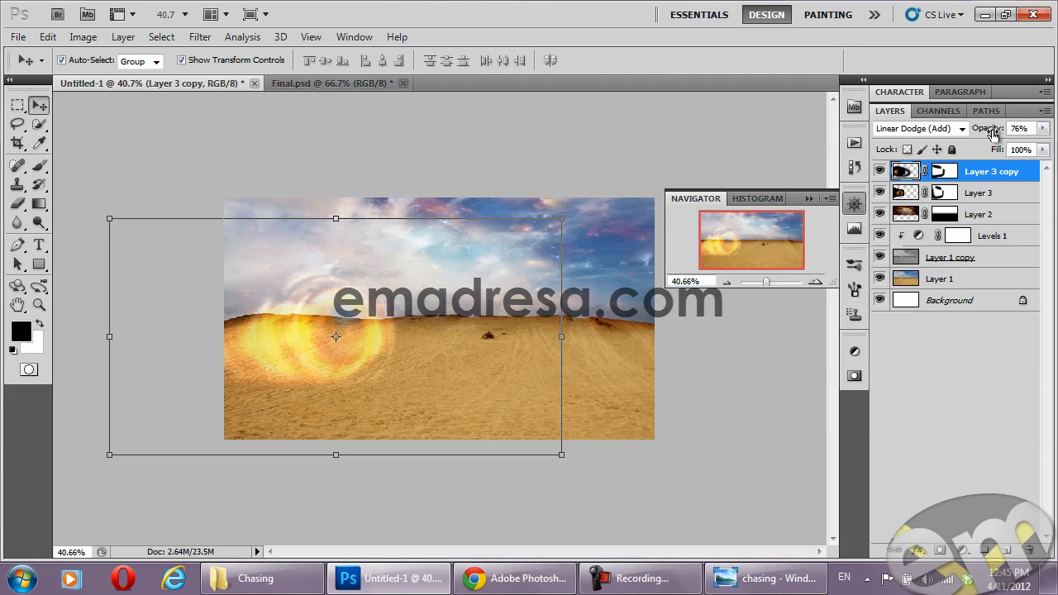
drag(992, 134, 976, 137)
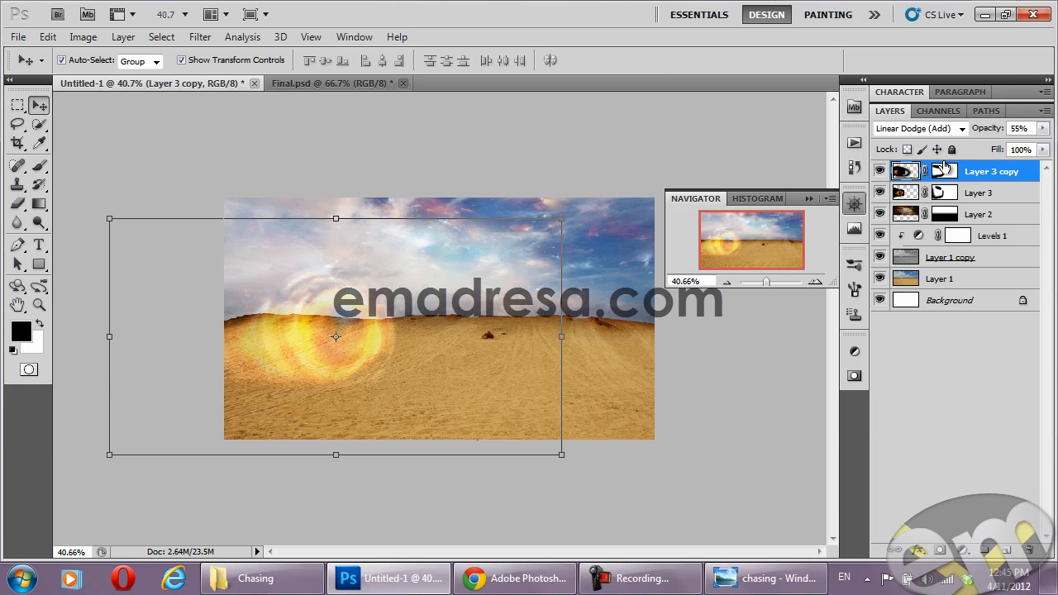
click(808, 199)
click(743, 289)
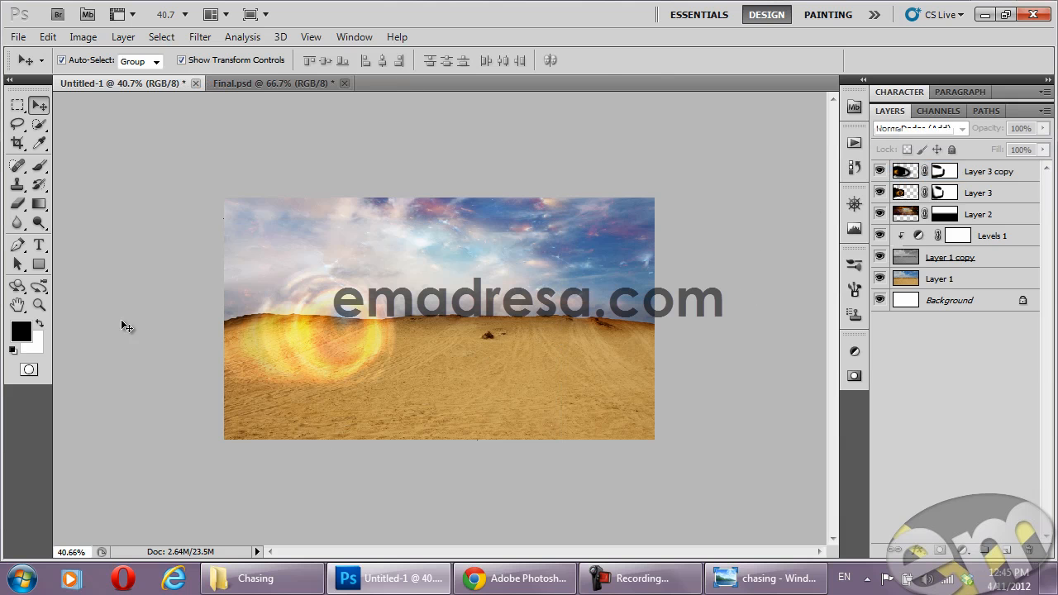
click(45, 306)
click(383, 66)
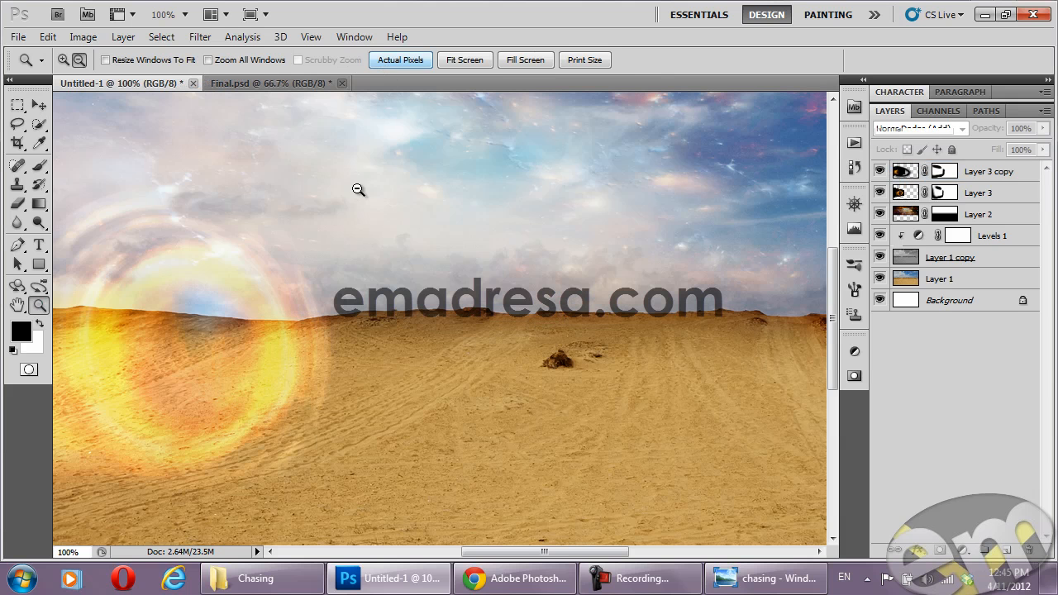
alt+click(371, 361)
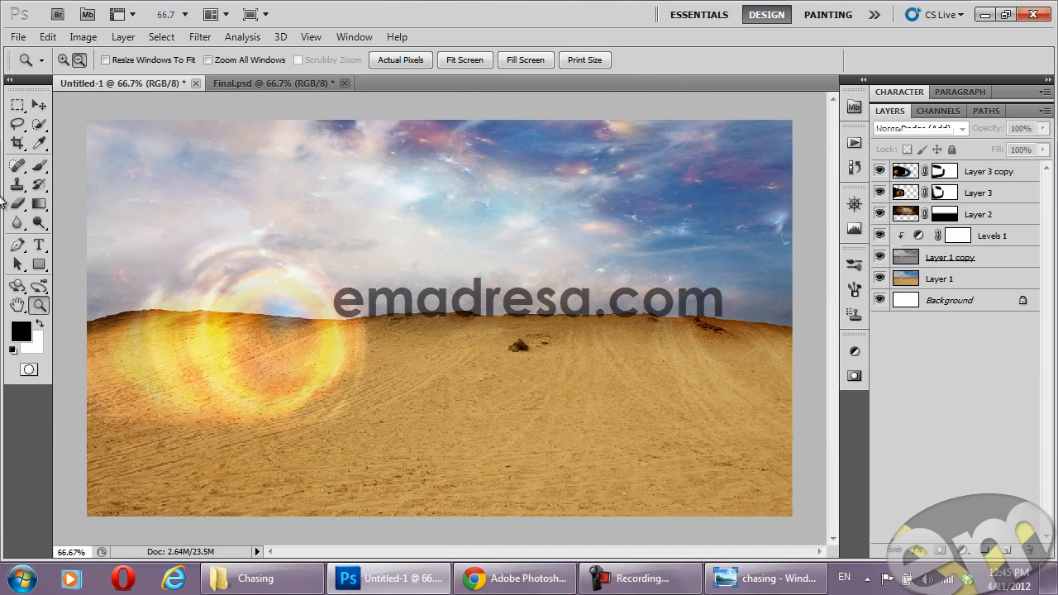
click(39, 114)
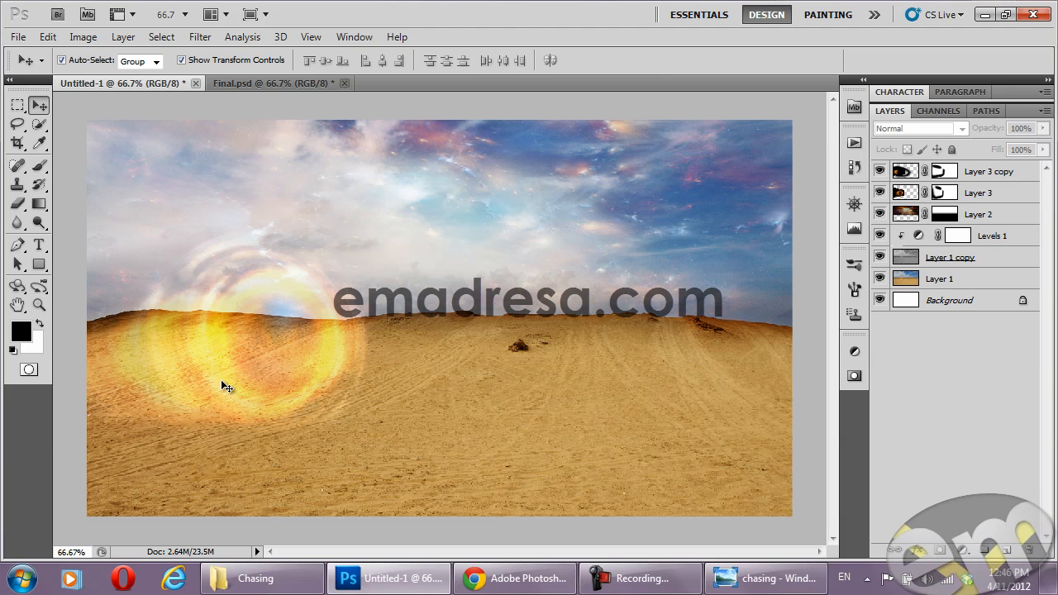
Paste a circular area copied from the tree landscape 1363307_79191039.jpg into the Untitled-1 composition as a new layer
click(260, 577)
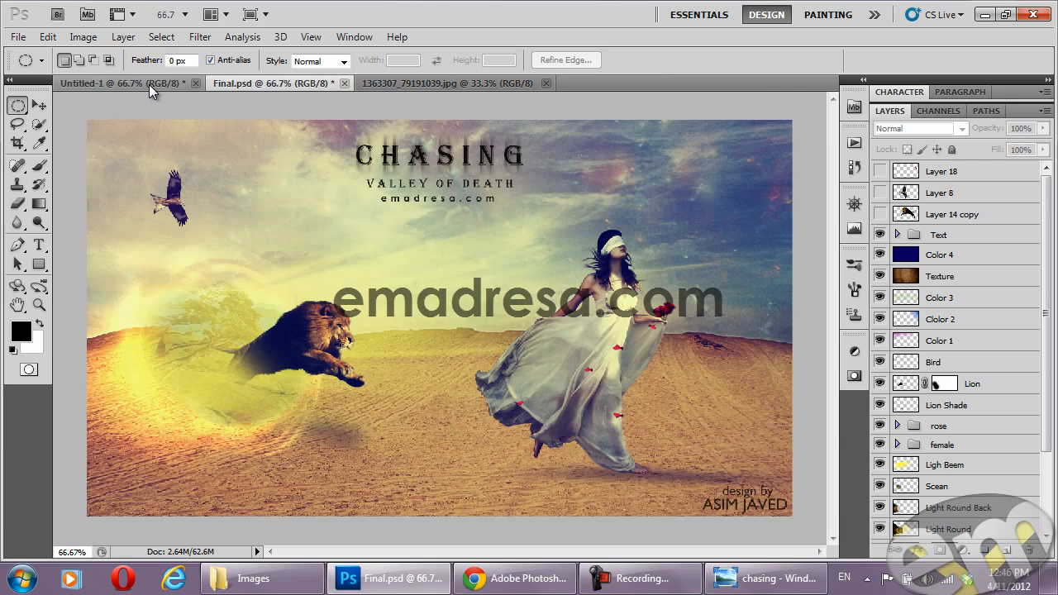
click(149, 84)
click(47, 37)
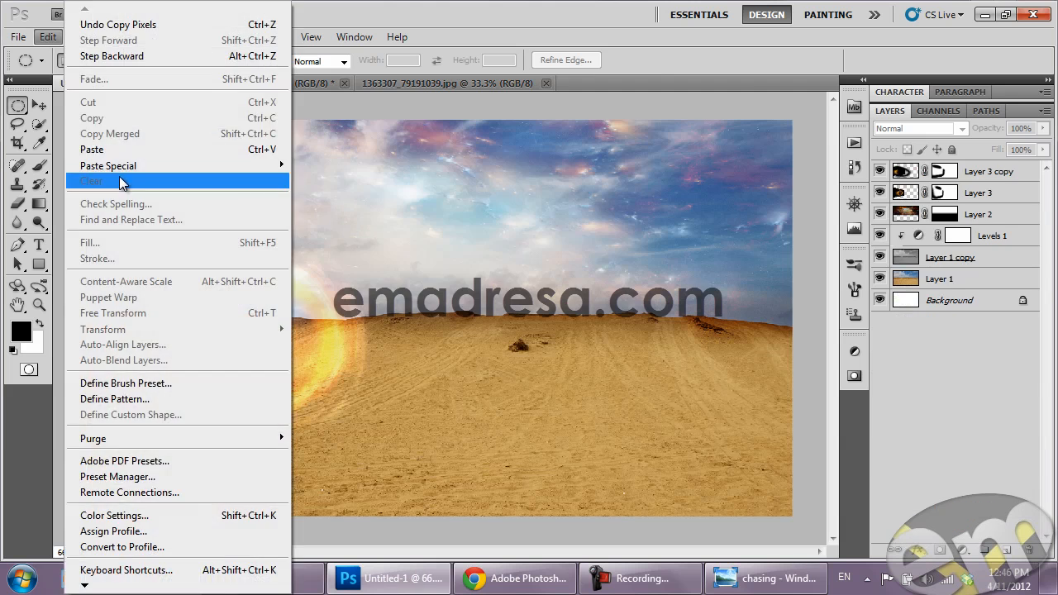
click(113, 151)
Scale the pasted landscape circle proportionally to about 70% and place it over the light ring
key(ctrl+t)
drag(580, 172, 537, 224)
drag(447, 315, 293, 323)
Distort the landscape circle's corners in perspective to fit inside the light ring, and move its layer below both lighting layers
drag(383, 238, 349, 285)
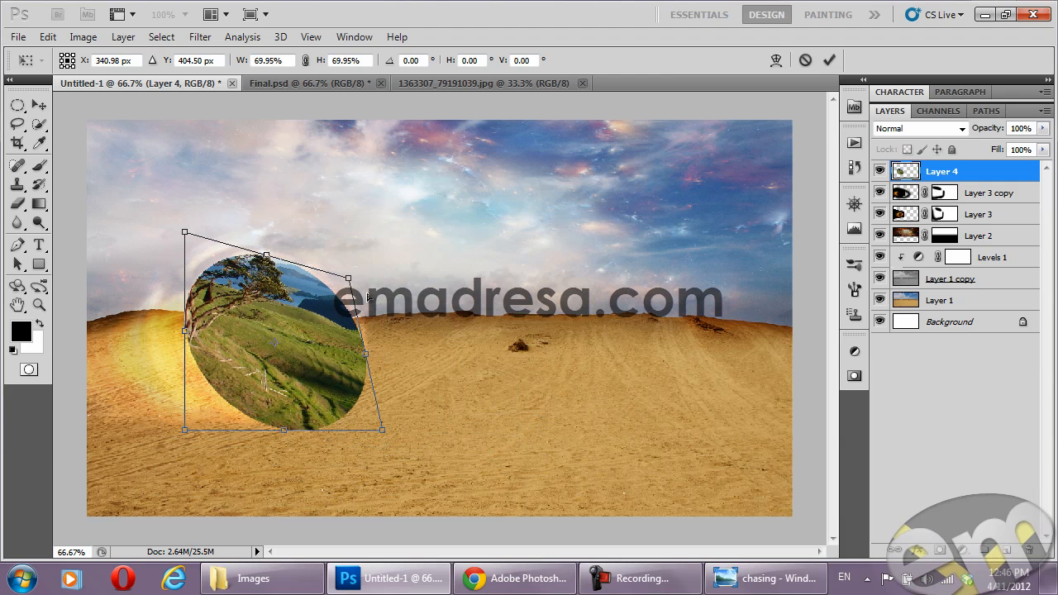
drag(382, 430, 345, 393)
drag(184, 233, 176, 230)
drag(184, 430, 182, 433)
drag(235, 364, 241, 364)
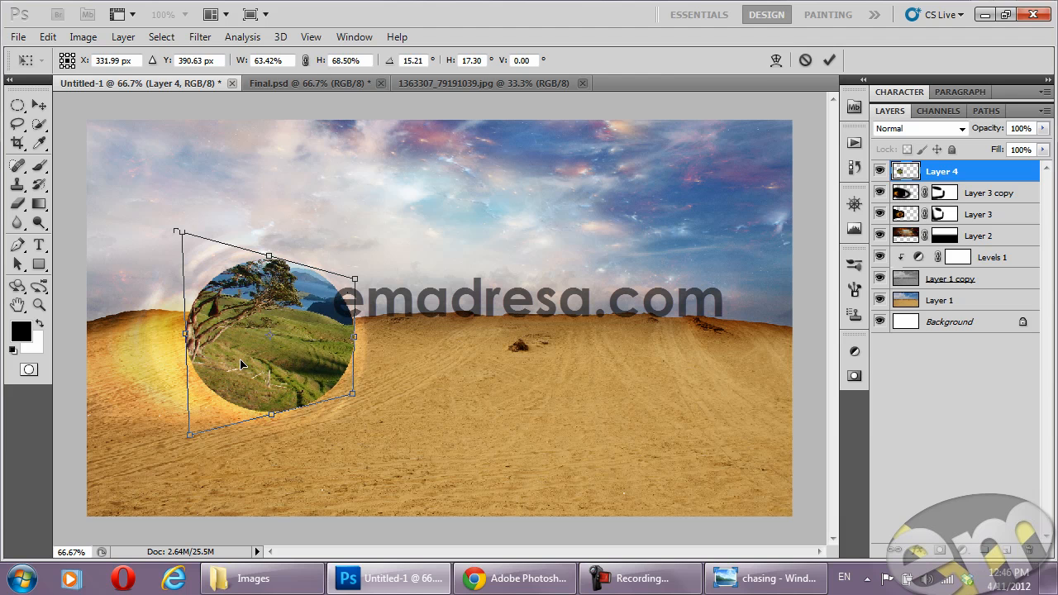
key(Escape)
mouse_move(1010, 236)
mouse_down()
mouse_move(1015, 255)
mouse_move(1017, 223)
mouse_up()
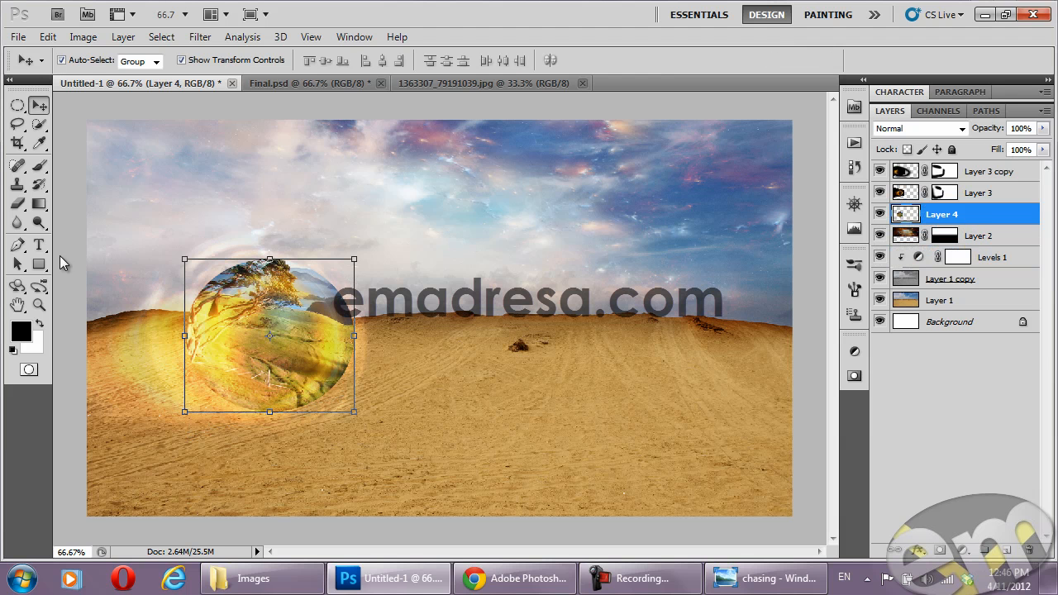
Add a mask to the landscape circle, soften its outer edge with a 160 px black brush, and move its layer above both lighting layers
click(939, 549)
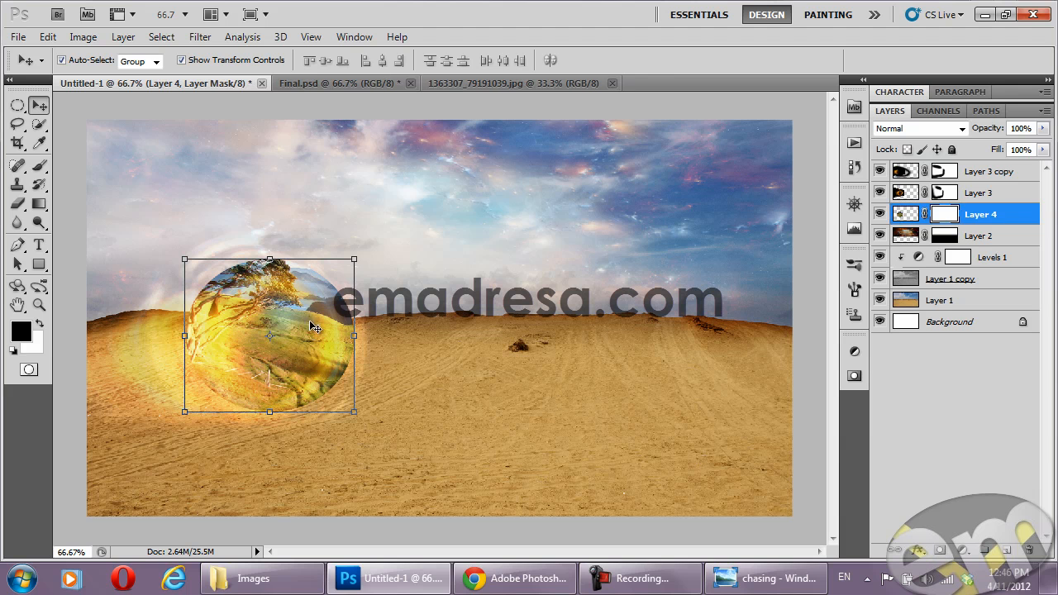
click(39, 165)
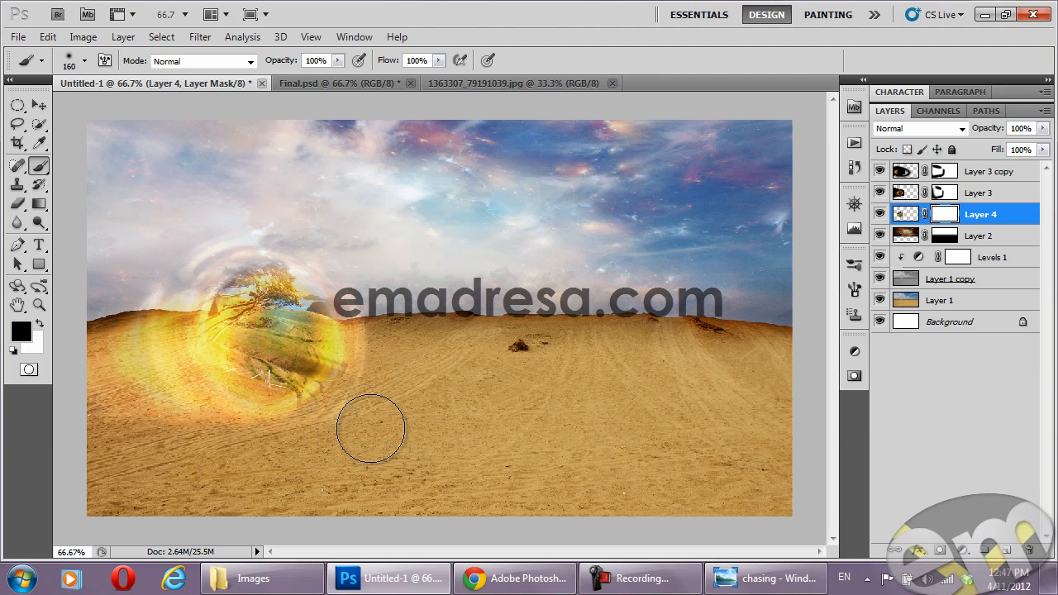
key(v)
drag(922, 223, 1000, 171)
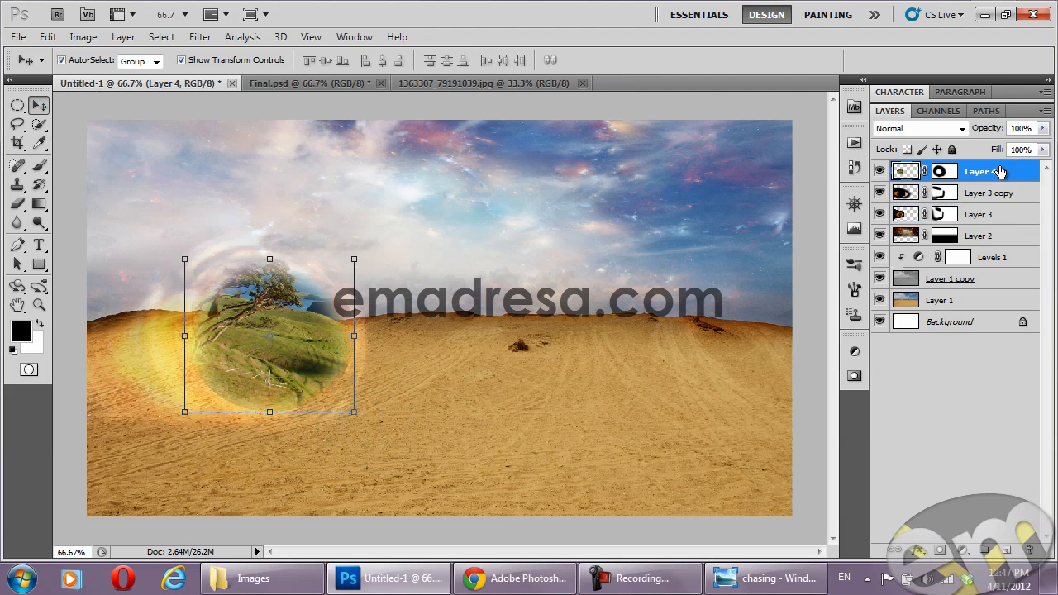
Undo the stray brush stroke made on the landscape layer and paint black on its mask along the circle's lower edge
click(39, 165)
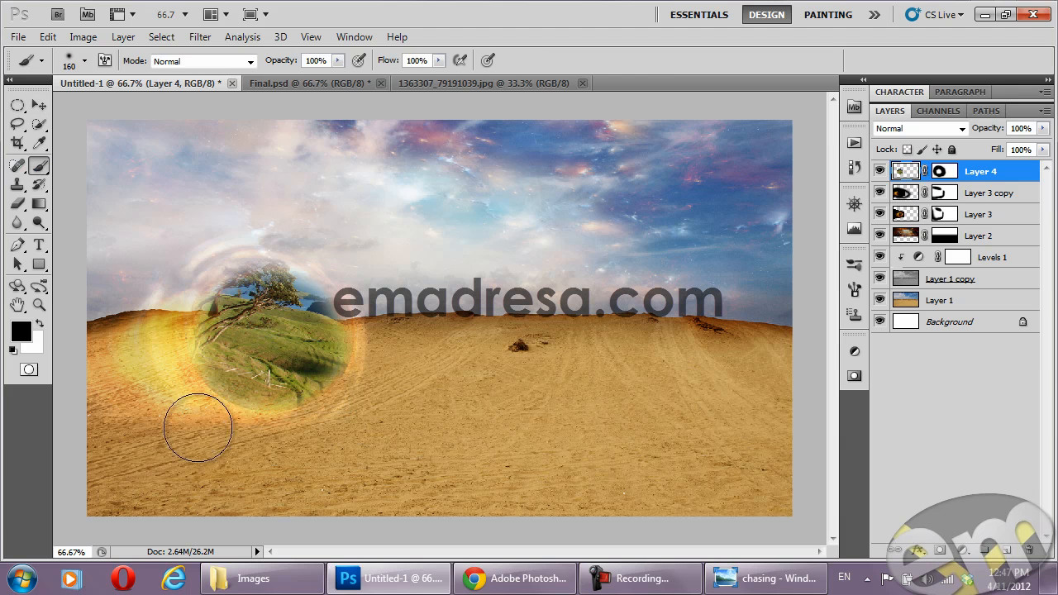
drag(209, 431, 210, 434)
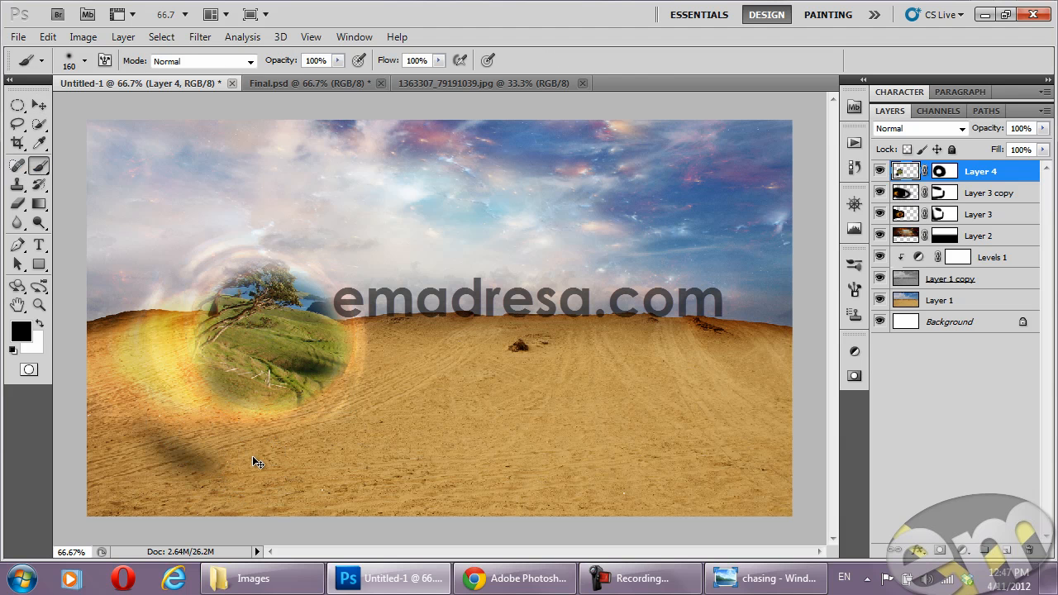
key(ctrl+z)
click(940, 171)
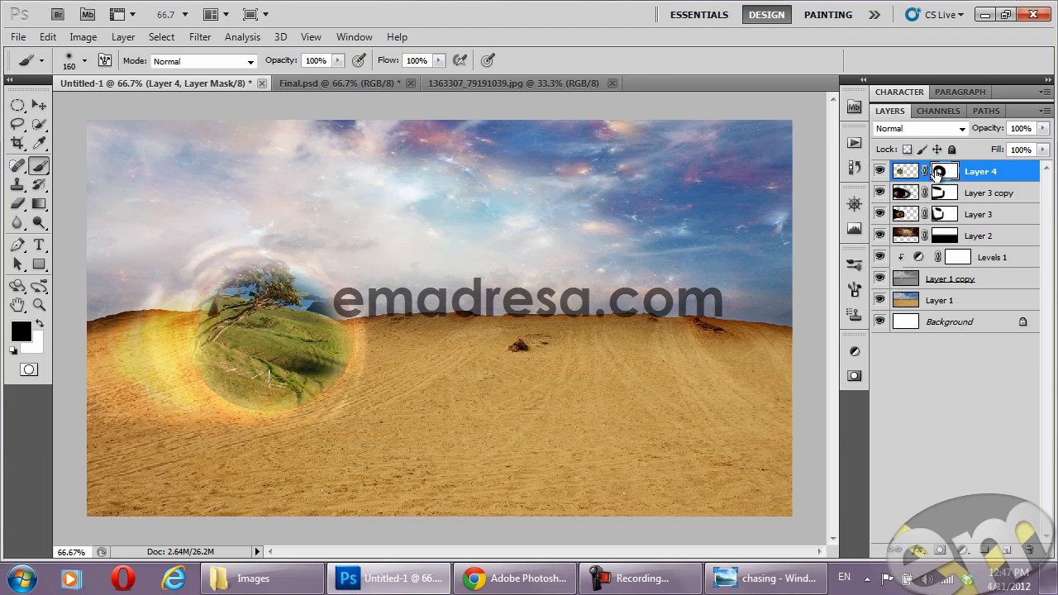
drag(223, 439, 305, 441)
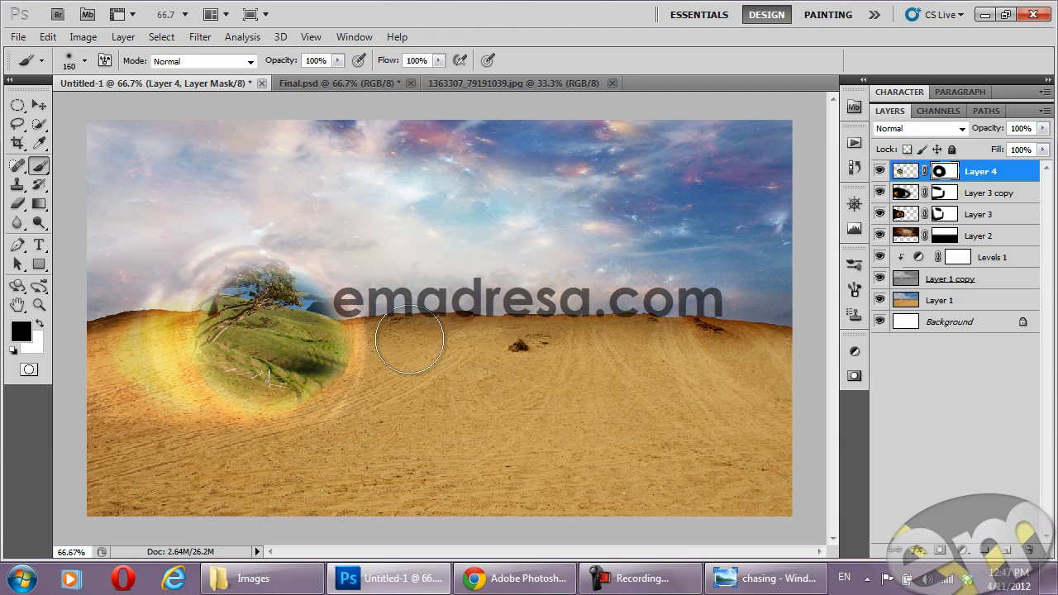
Lower the landscape layer's opacity to 81%, deselect it to check the blend, and reselect it
click(39, 105)
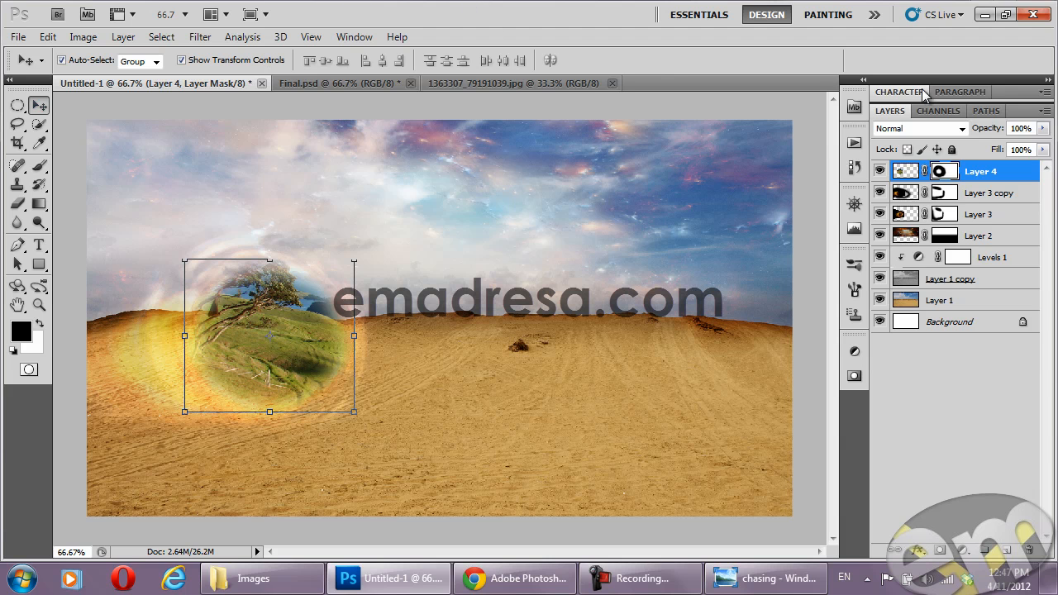
drag(989, 132, 973, 132)
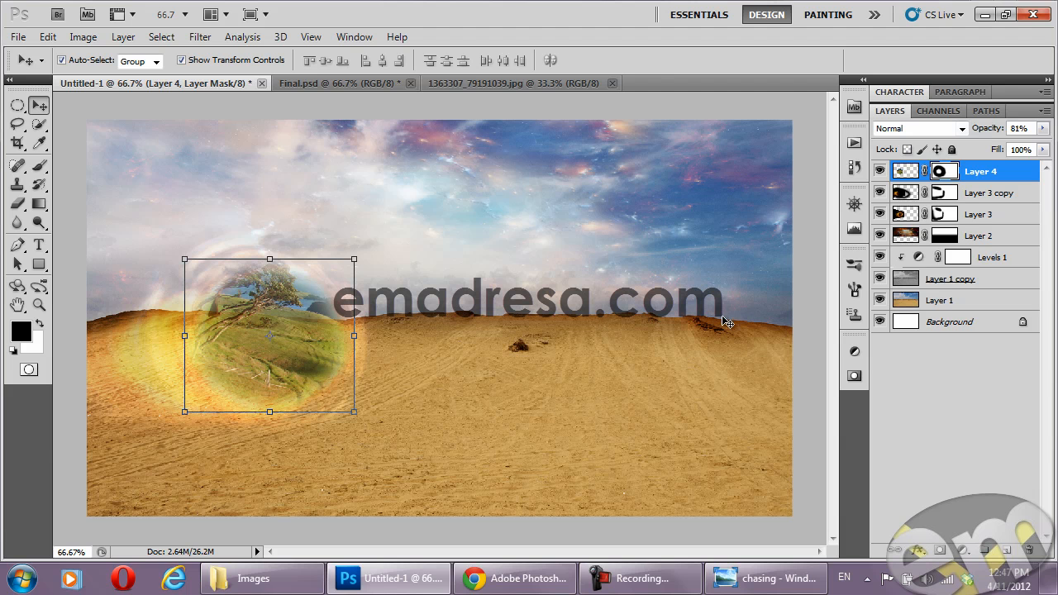
click(65, 116)
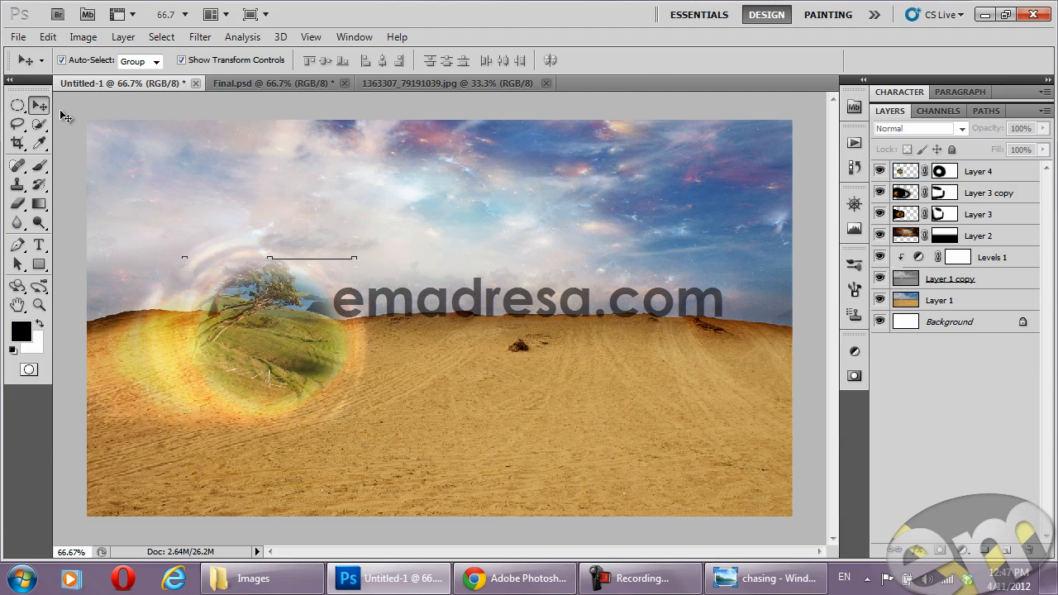
click(269, 332)
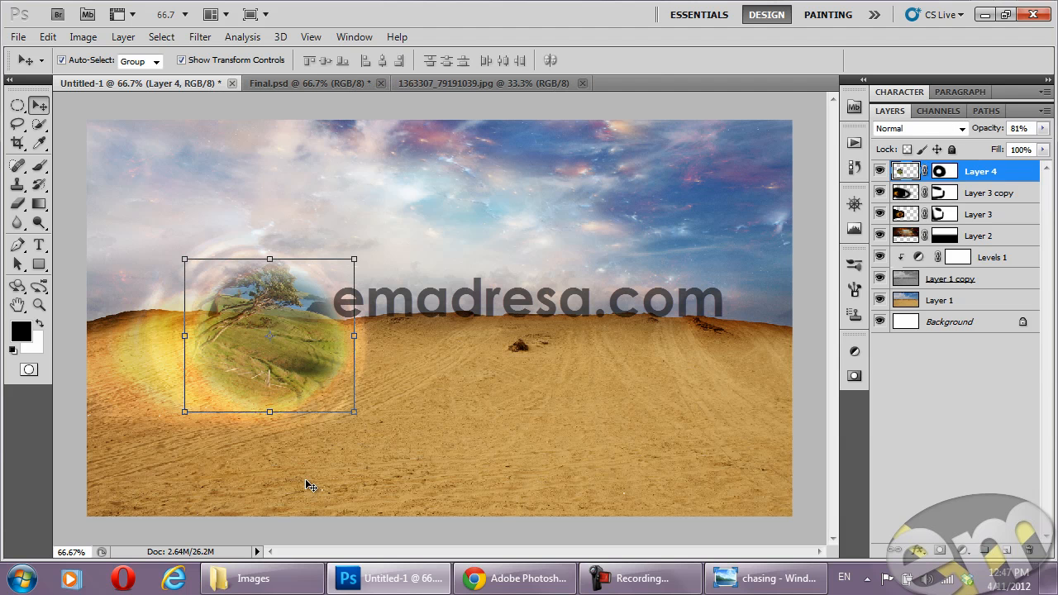
Set the foreground color to a warm yellow sampled from the ring's glow, using the finished chasing image as reference
click(764, 578)
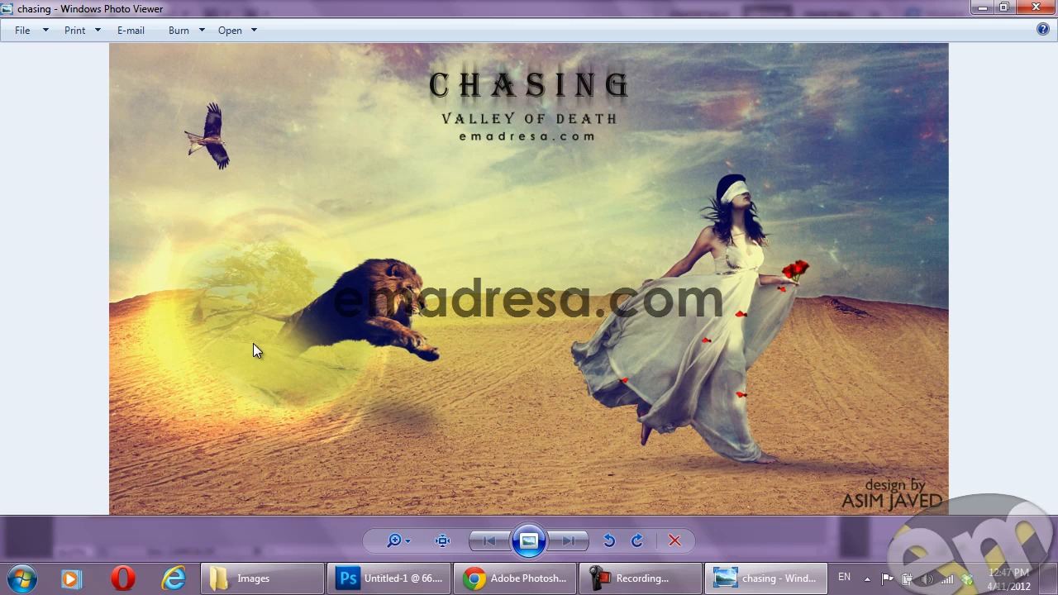
click(348, 580)
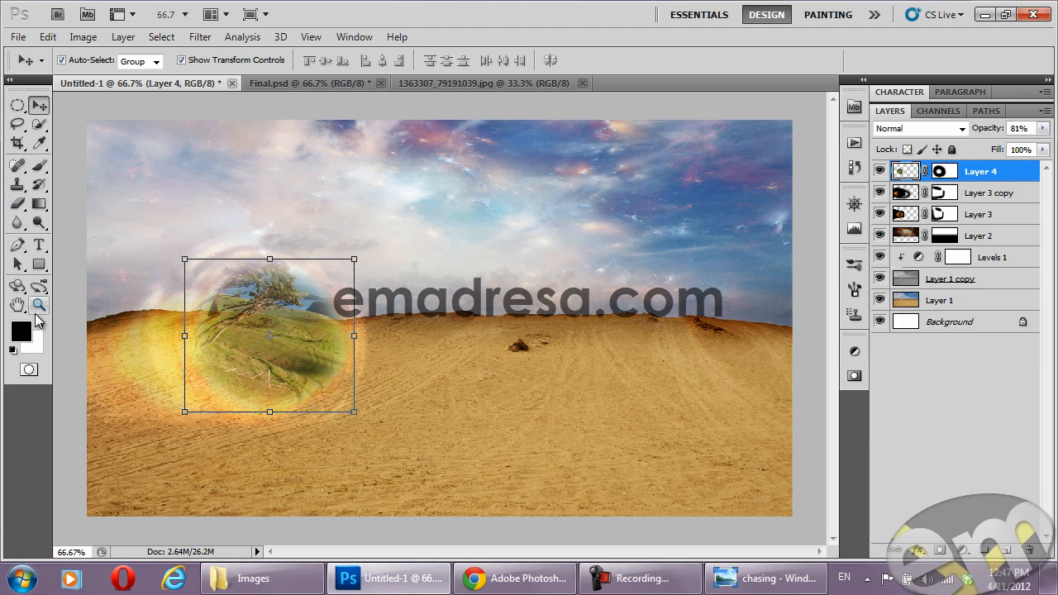
click(22, 334)
click(163, 341)
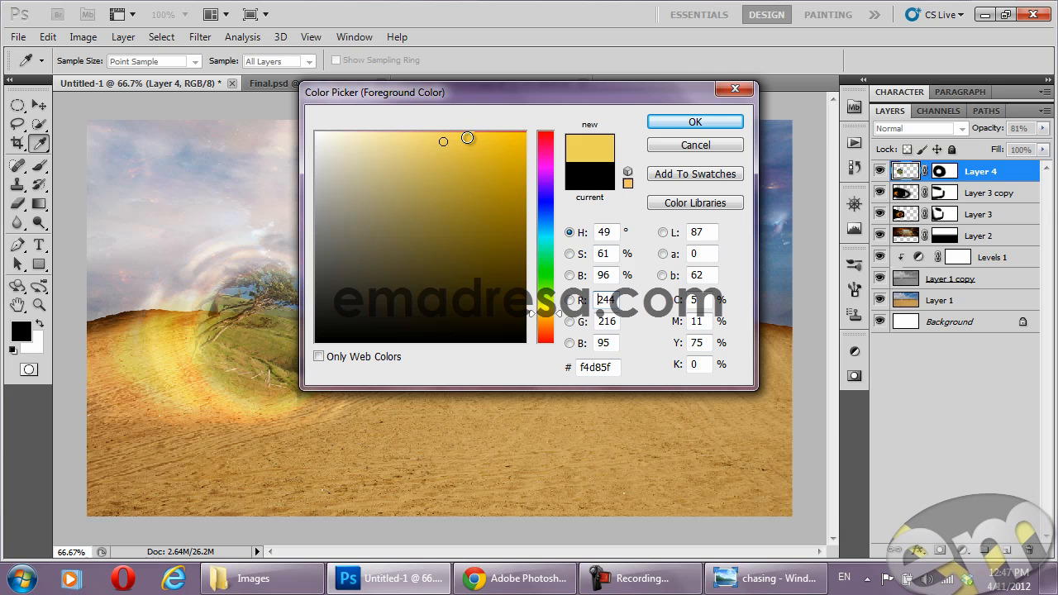
click(452, 133)
click(689, 120)
key(v)
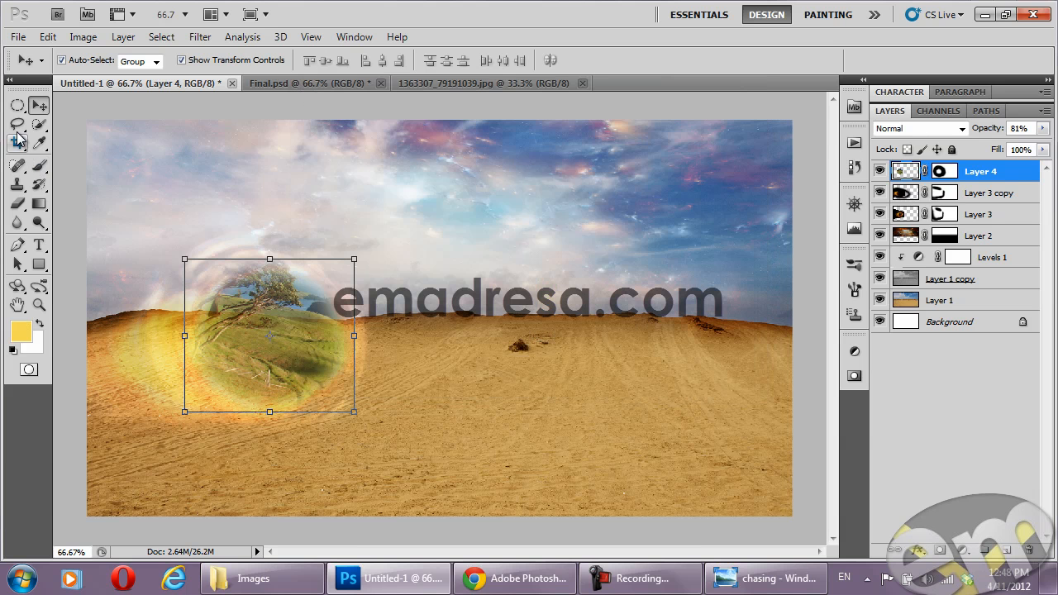
Draw a jagged, spiky lasso selection from the ring across the desert, fill it with the yellow on a new layer, and deselect it
drag(18, 124, 73, 149)
click(83, 122)
mouse_move(264, 257)
mouse_down()
mouse_move(352, 233)
mouse_move(310, 263)
mouse_move(447, 233)
mouse_move(468, 236)
mouse_move(431, 245)
mouse_move(575, 224)
mouse_move(514, 247)
mouse_move(621, 237)
mouse_move(512, 273)
mouse_move(661, 278)
mouse_move(514, 291)
mouse_move(638, 314)
mouse_move(493, 327)
mouse_move(612, 353)
mouse_move(566, 369)
mouse_move(580, 413)
mouse_move(466, 402)
mouse_move(483, 410)
mouse_move(492, 449)
mouse_move(331, 406)
mouse_move(302, 432)
mouse_move(177, 404)
mouse_move(214, 388)
mouse_move(187, 340)
mouse_move(194, 234)
mouse_move(258, 249)
mouse_move(223, 402)
mouse_move(262, 252)
mouse_up()
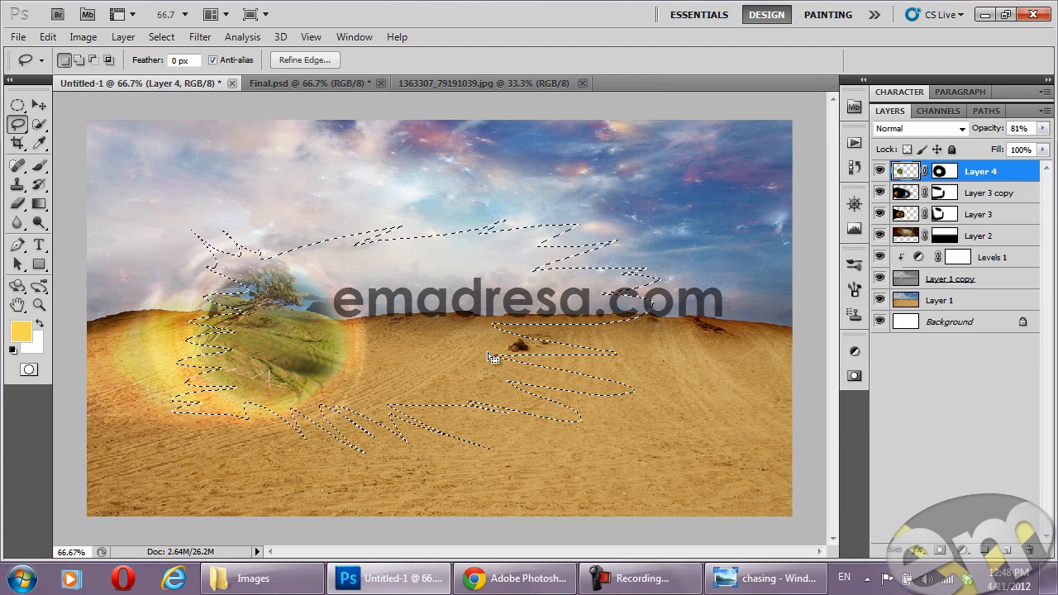
key(ctrl+shift+alt+n)
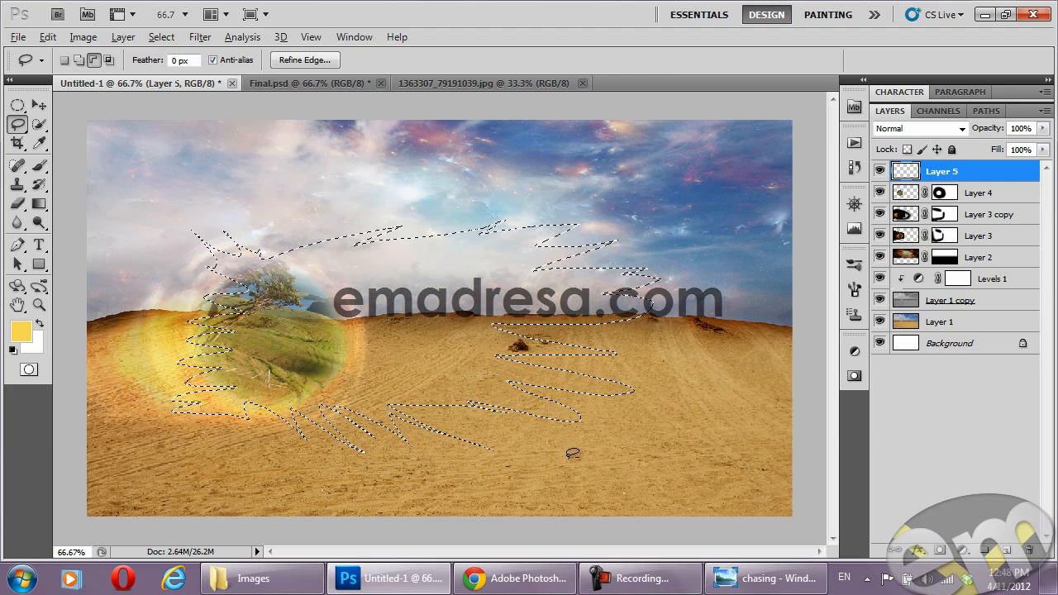
key(alt+BackSpace)
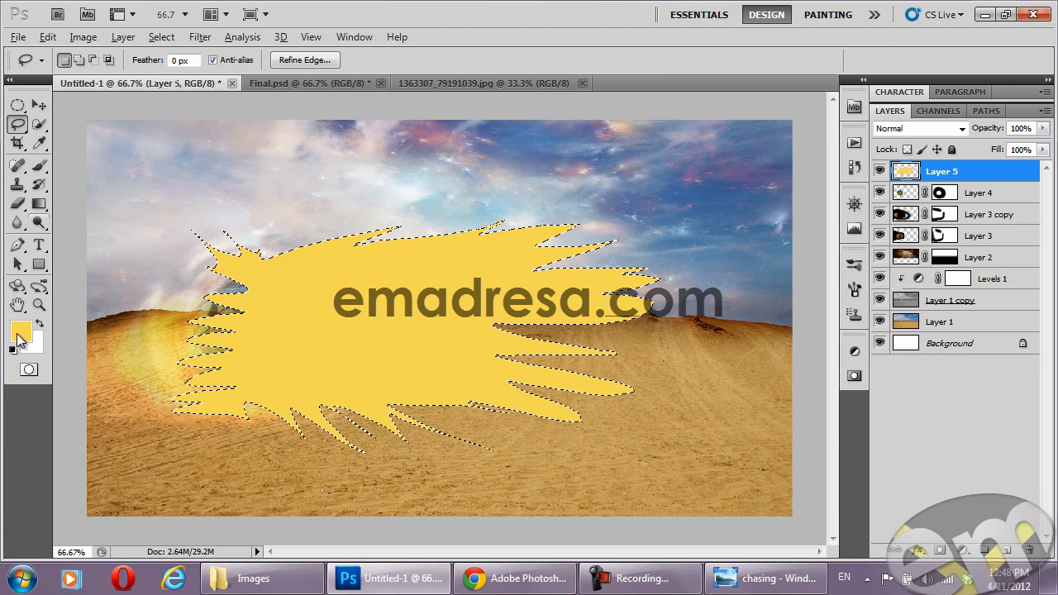
key(ctrl+d)
Scale the yellow burst proportionally to about 58%, rotate it about -5.2°, and place it over the light ring
click(39, 105)
drag(666, 217, 563, 260)
drag(585, 419, 596, 406)
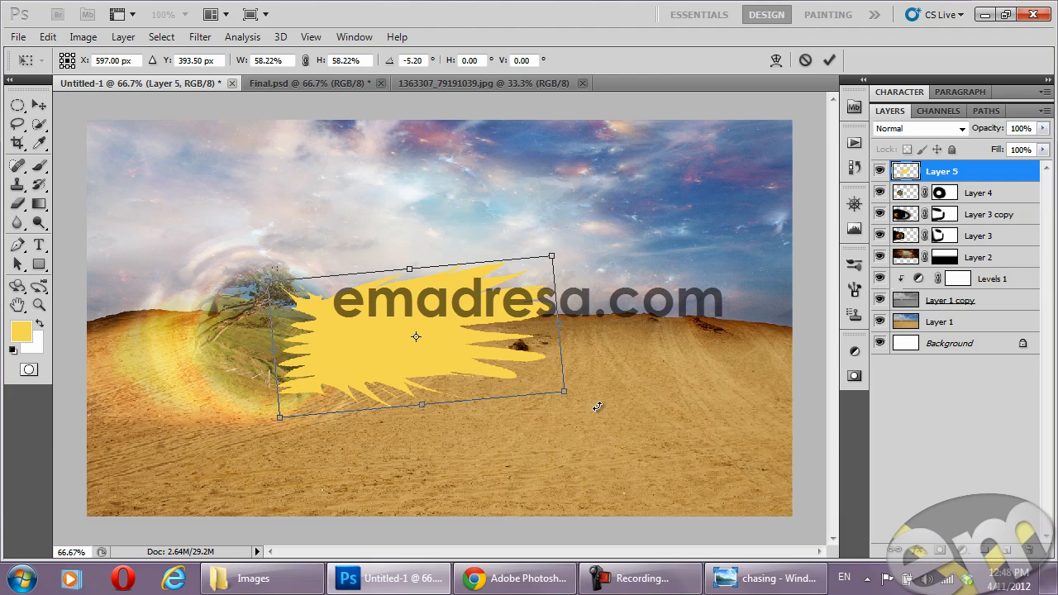
key(Return)
drag(454, 342, 377, 326)
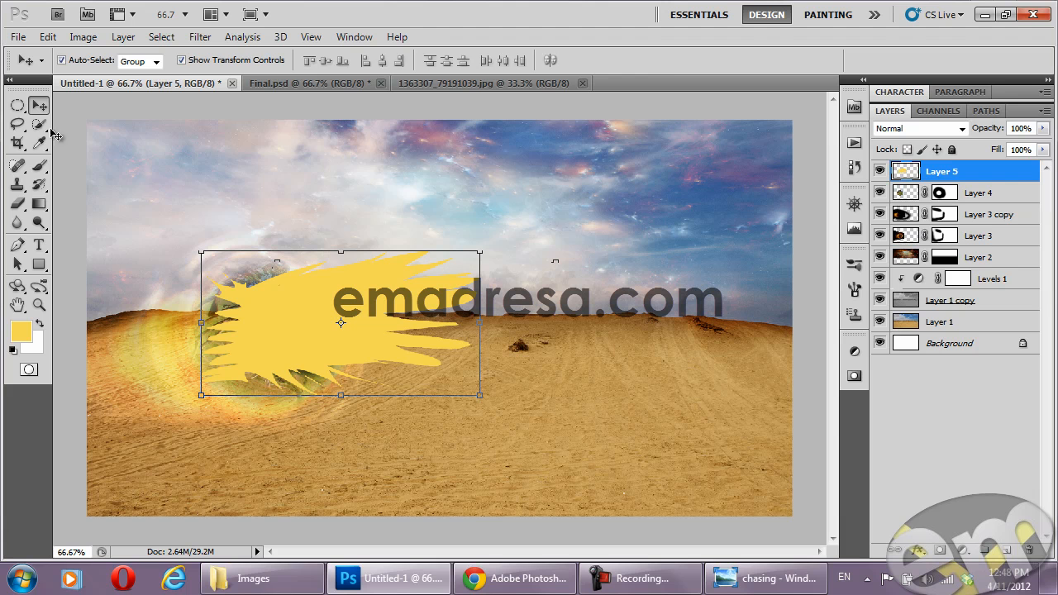
Select the whole canvas and apply a Zoom Radial Blur of 100 at Good quality, with the blur center shifted toward the ring
drag(18, 105, 64, 107)
drag(365, 300, 798, 526)
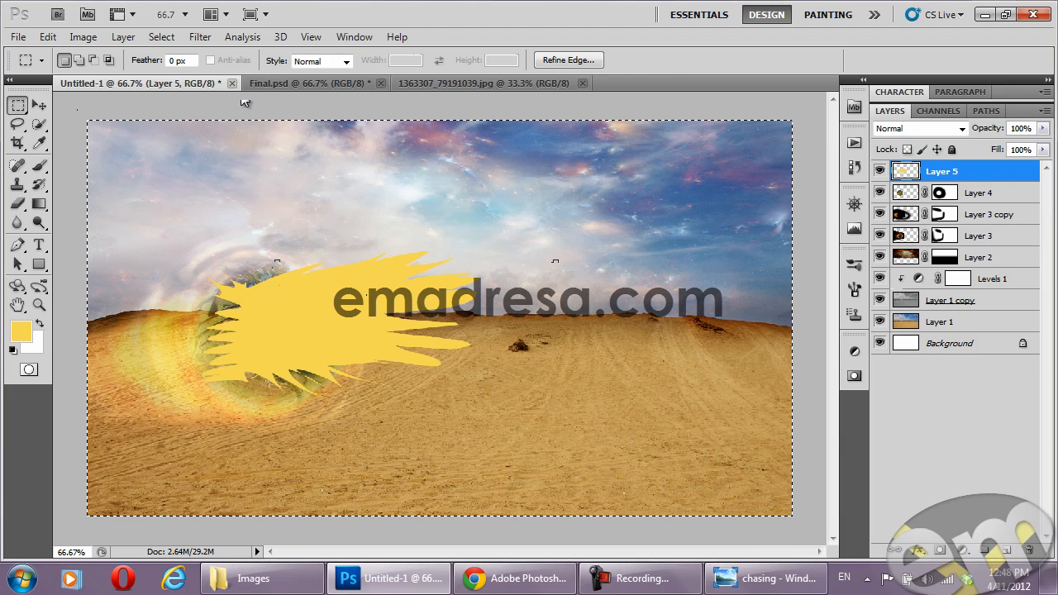
click(206, 37)
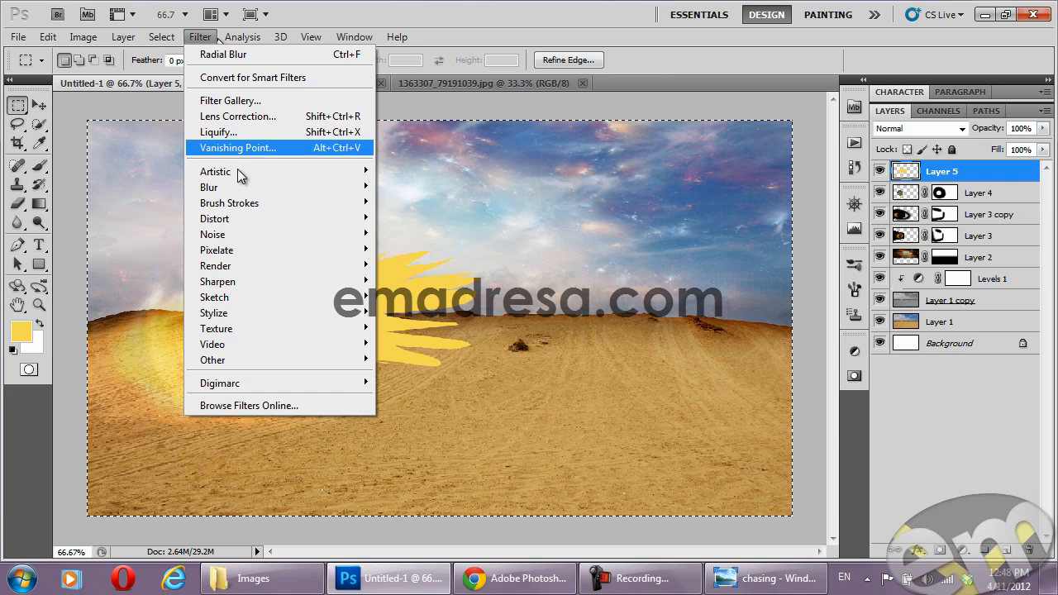
mouse_move(240, 185)
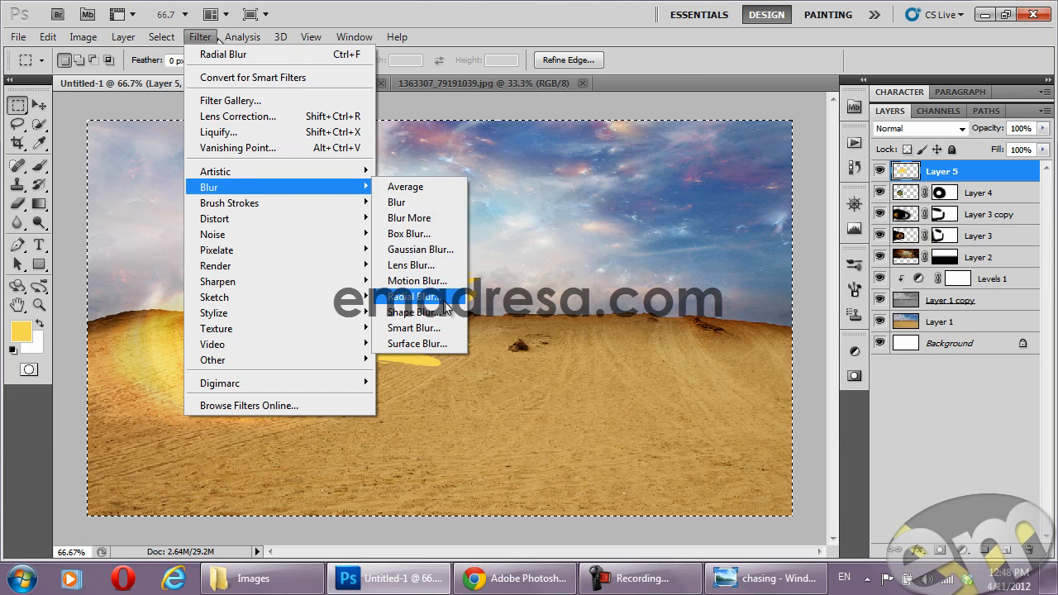
click(414, 296)
drag(687, 284, 625, 286)
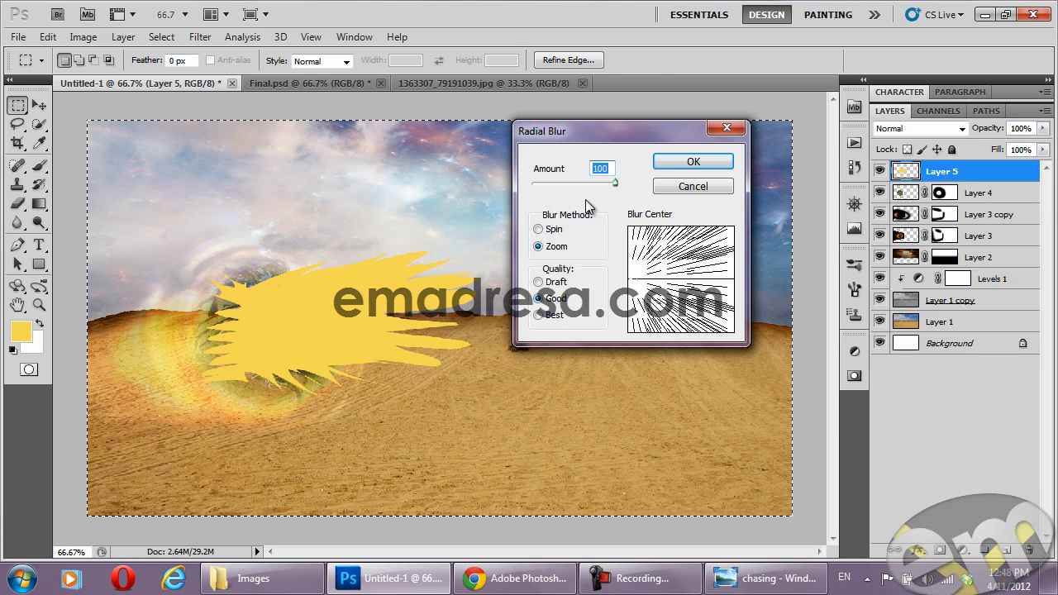
click(673, 163)
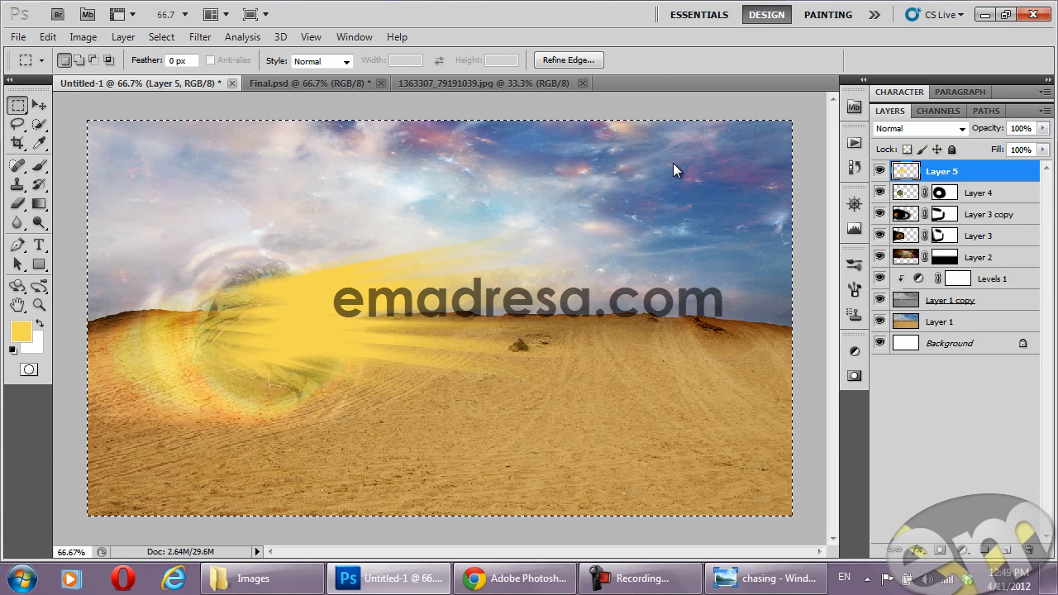
Repeat the Radial Blur on the yellow burst to lengthen the light rays, and clear the selection
click(203, 38)
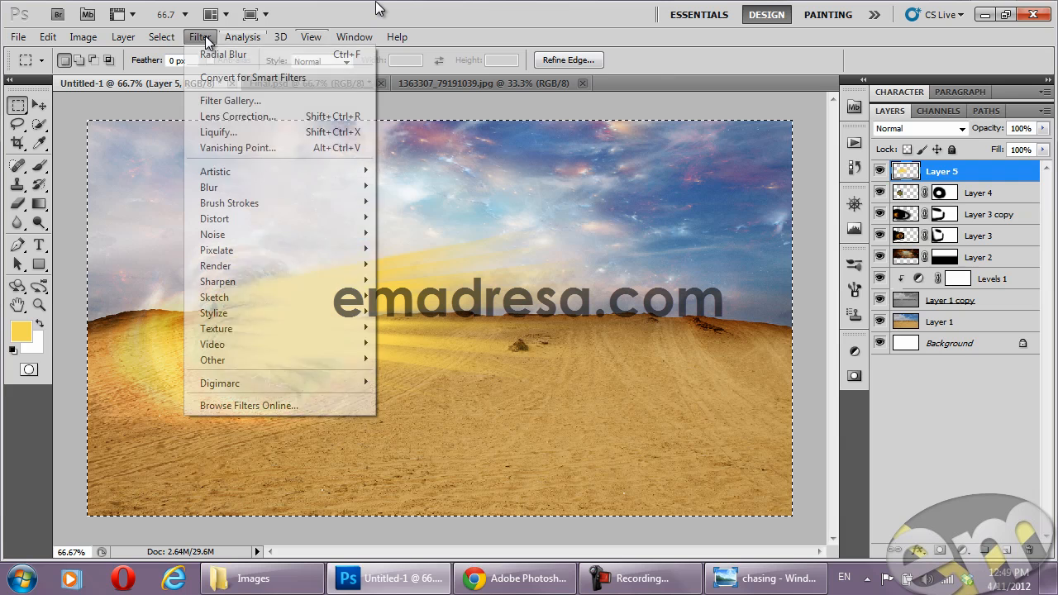
click(254, 54)
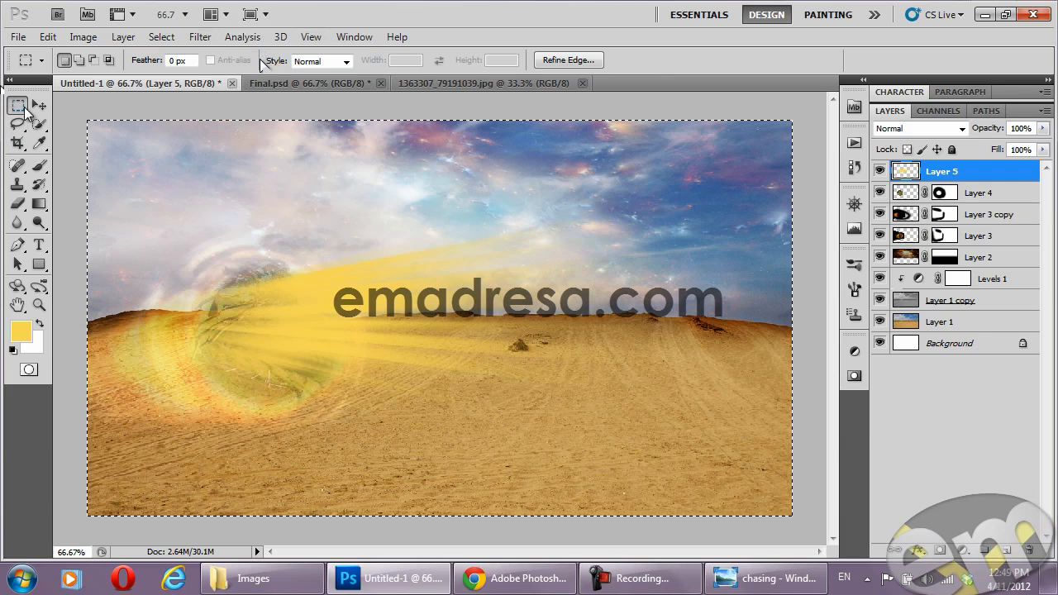
key(ctrl+d)
Change the light rays layer's blending mode to Linear Dodge (Add)
click(39, 105)
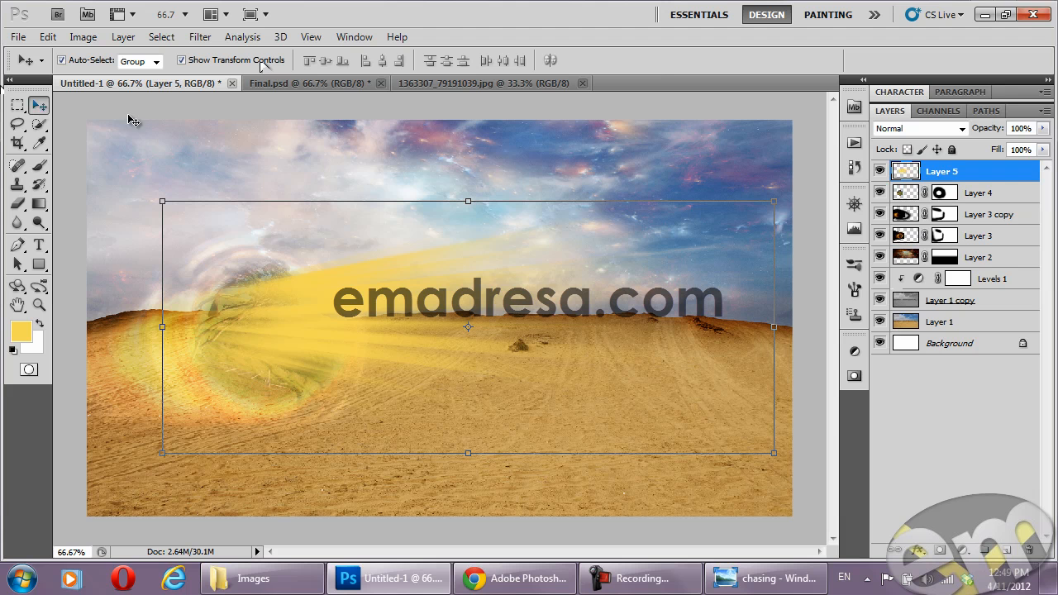
click(917, 129)
click(911, 302)
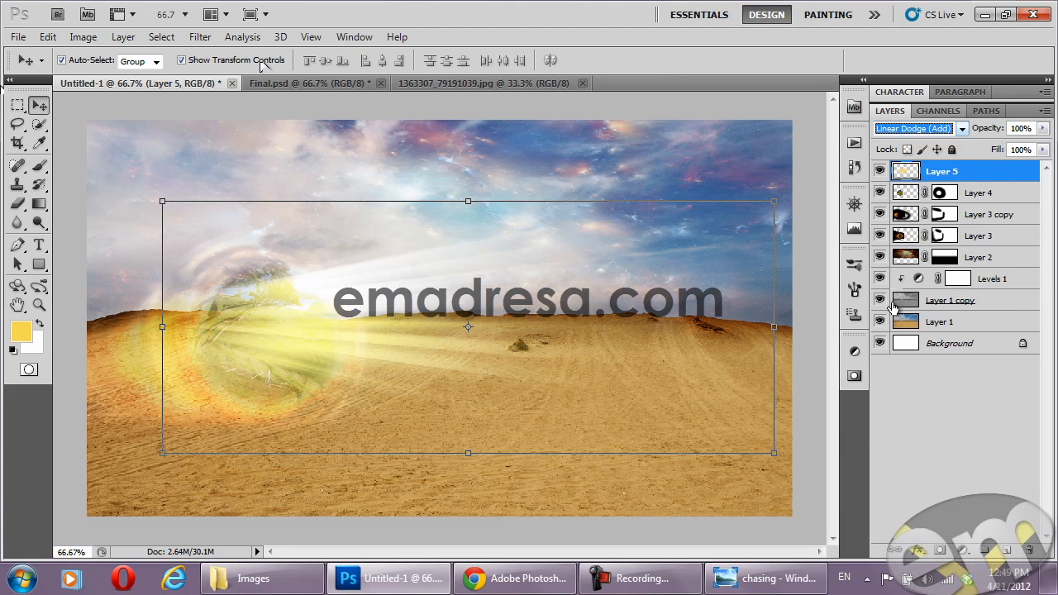
Rotate the light rays about -3.83° and reposition them so they shine out of the landscape portal
drag(331, 303, 348, 322)
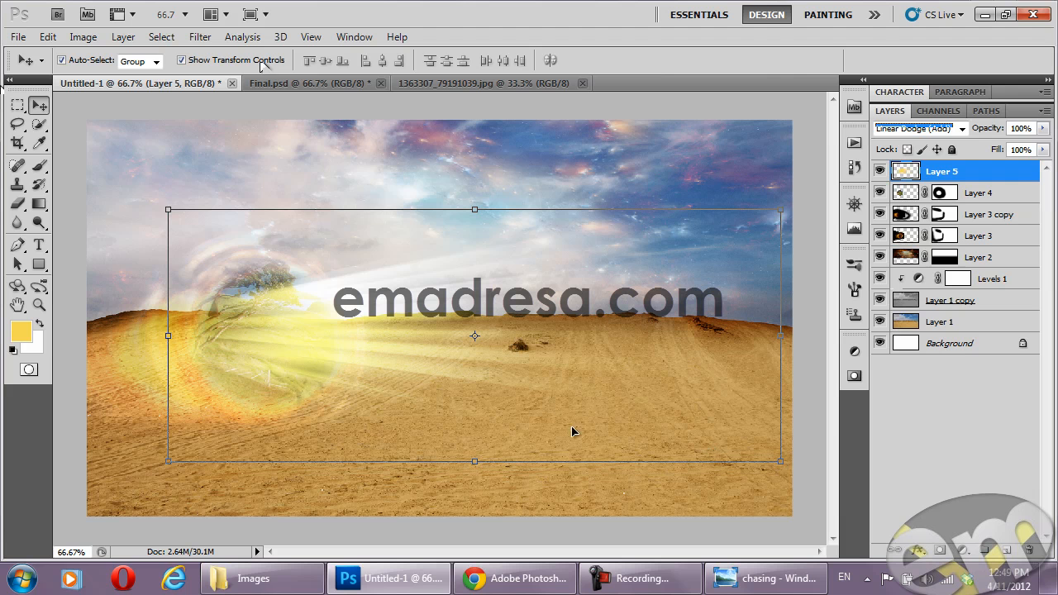
drag(164, 204, 136, 219)
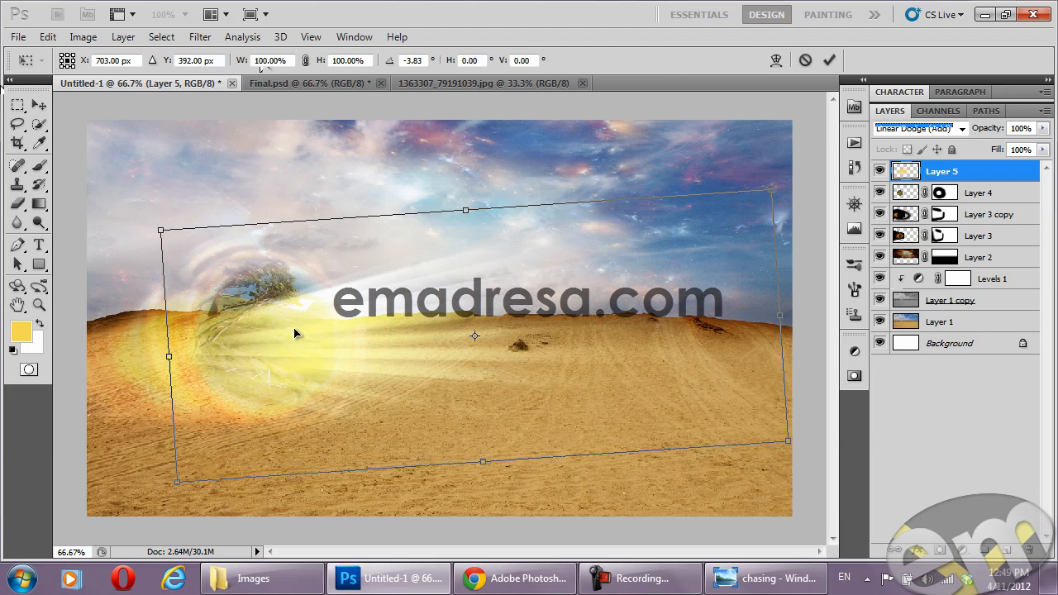
drag(285, 314, 289, 316)
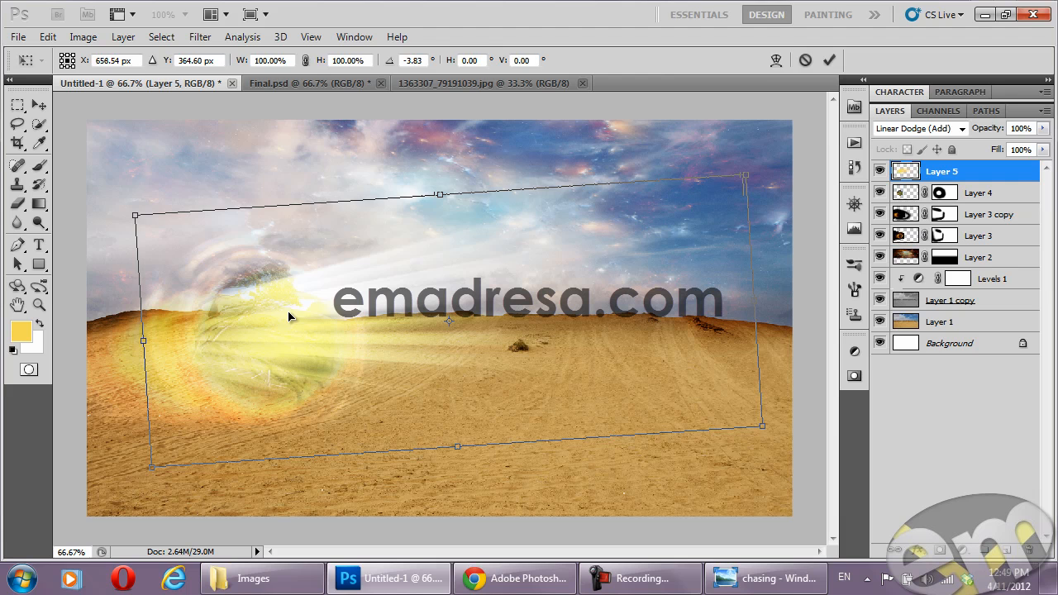
key(Return)
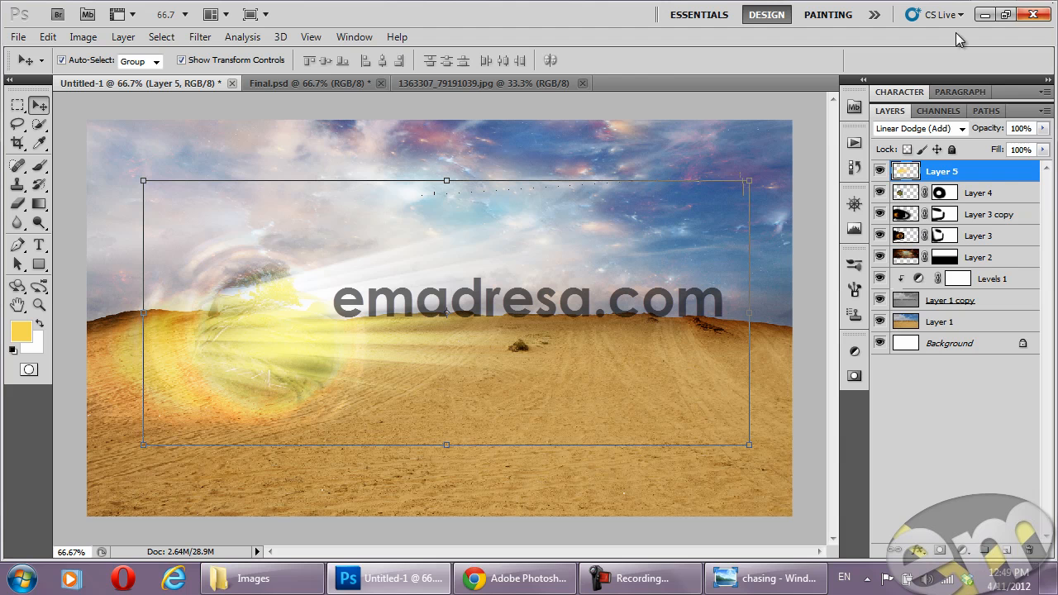
Lower the light rays layer's opacity to 75%, try out different blending modes, and settle on Lighten
drag(1004, 133, 966, 137)
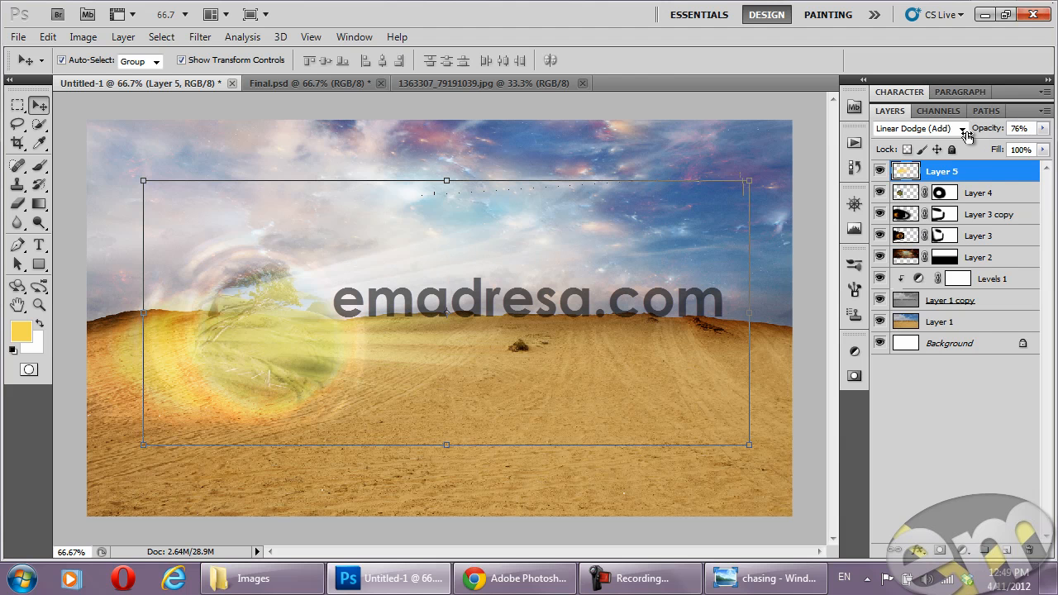
click(962, 129)
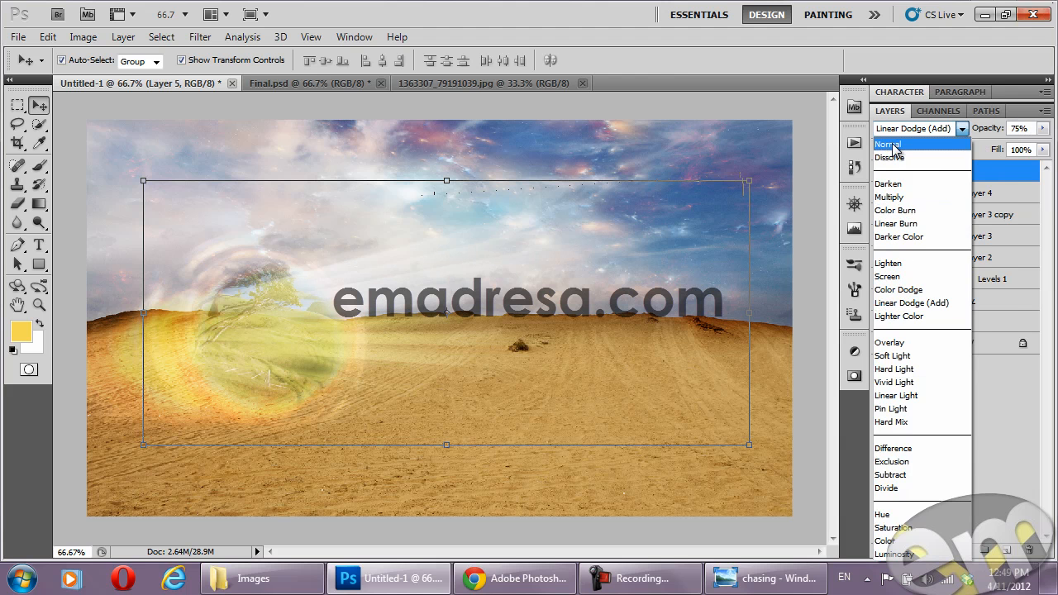
click(894, 143)
key(Down)
key(Down)
key(Down)
key(Down)
key(Down)
key(Down)
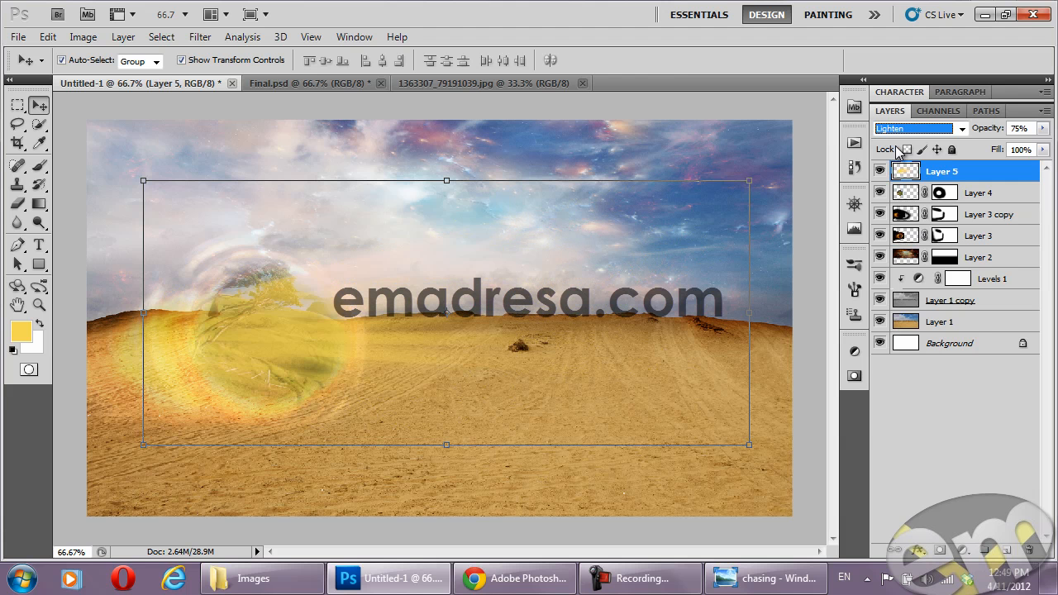
key(Down)
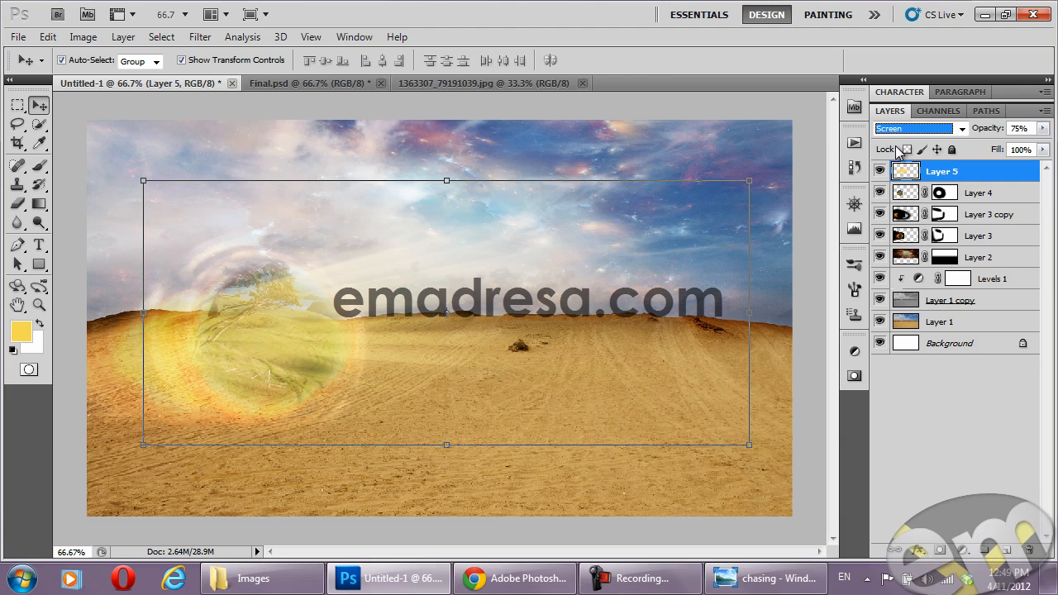
key(Down)
key(Down)
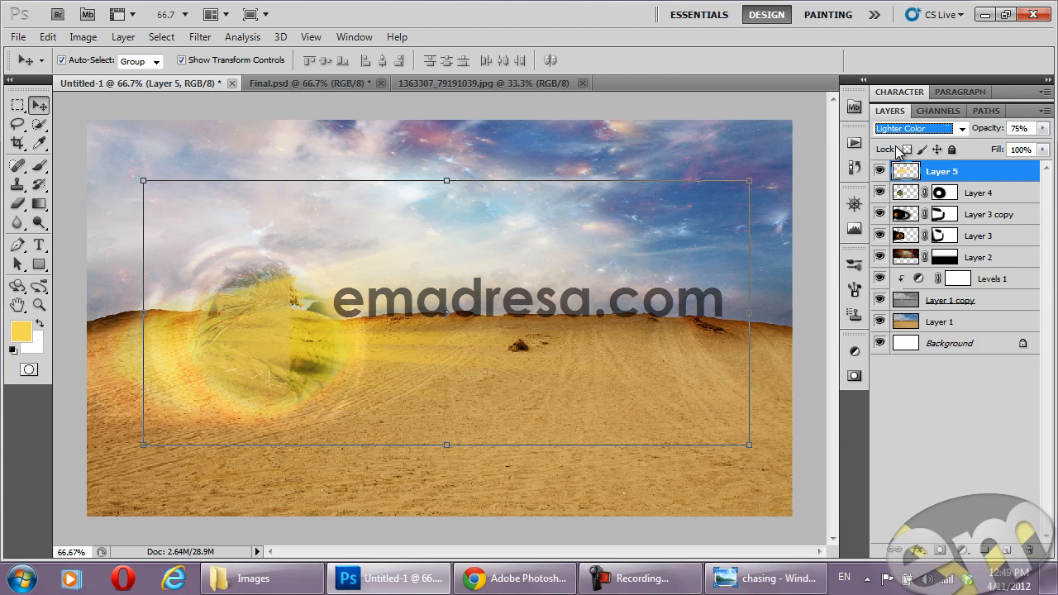
key(Down)
key(Down)
key(Down)
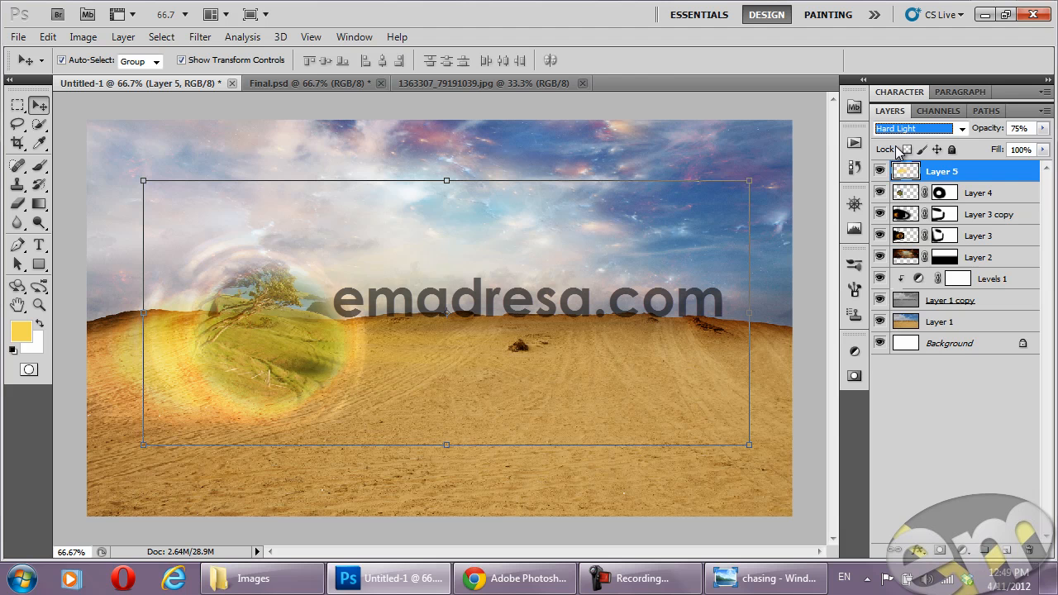
key(Down)
key(Up)
key(Up)
key(Up)
key(Up)
key(Up)
key(Up)
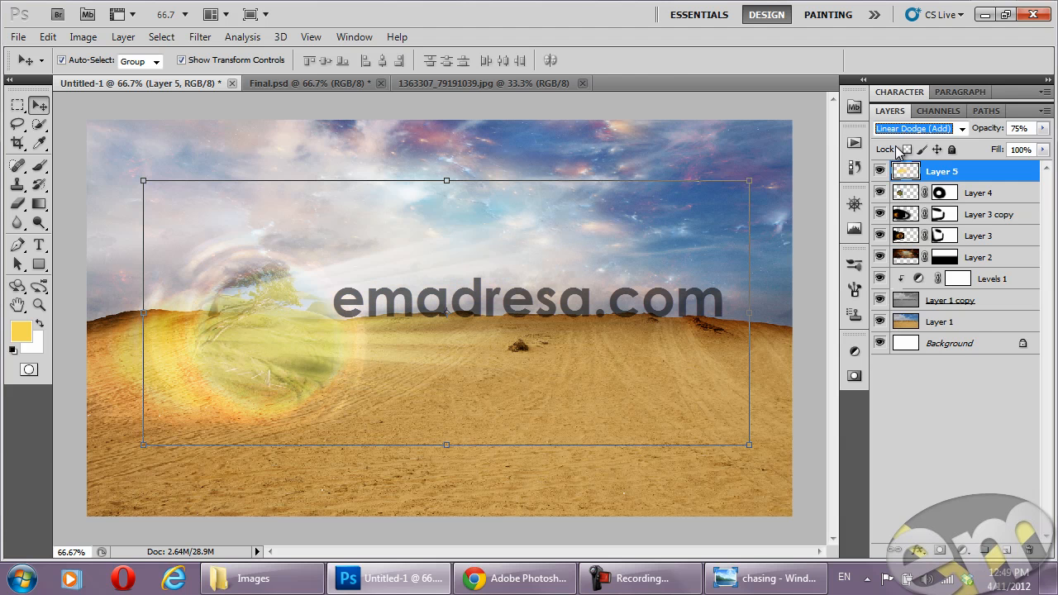
key(Up)
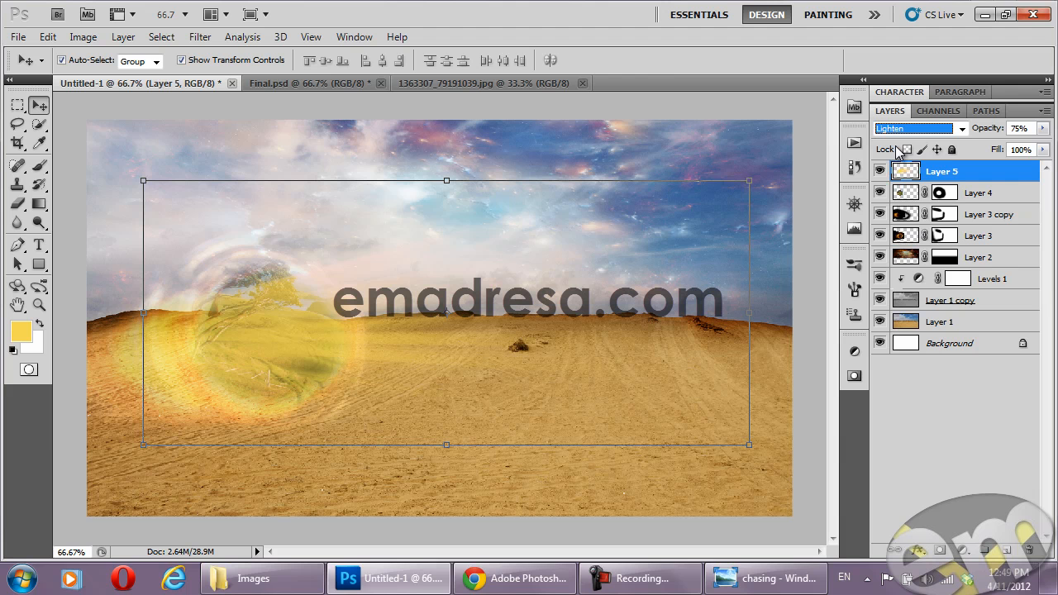
Duplicate the light rays layer, rotate the copy about -7.74°, and reposition it so its rays fan upward from the portal
drag(267, 346, 302, 316)
key(ctrl+j)
drag(142, 421, 210, 445)
drag(300, 327, 279, 304)
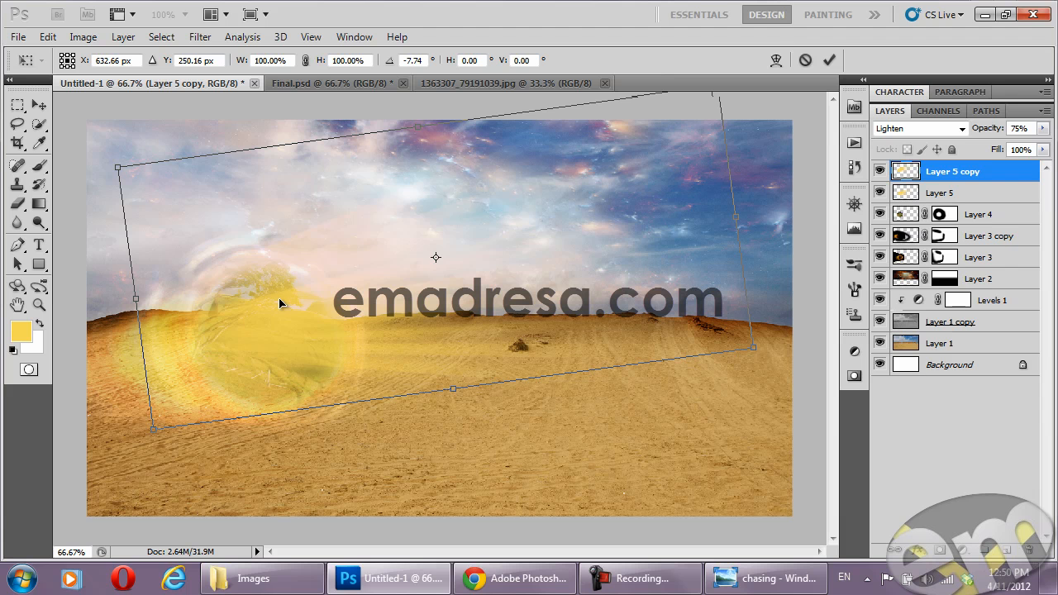
mouse_move(304, 347)
mouse_down()
mouse_move(297, 337)
mouse_move(308, 342)
mouse_up()
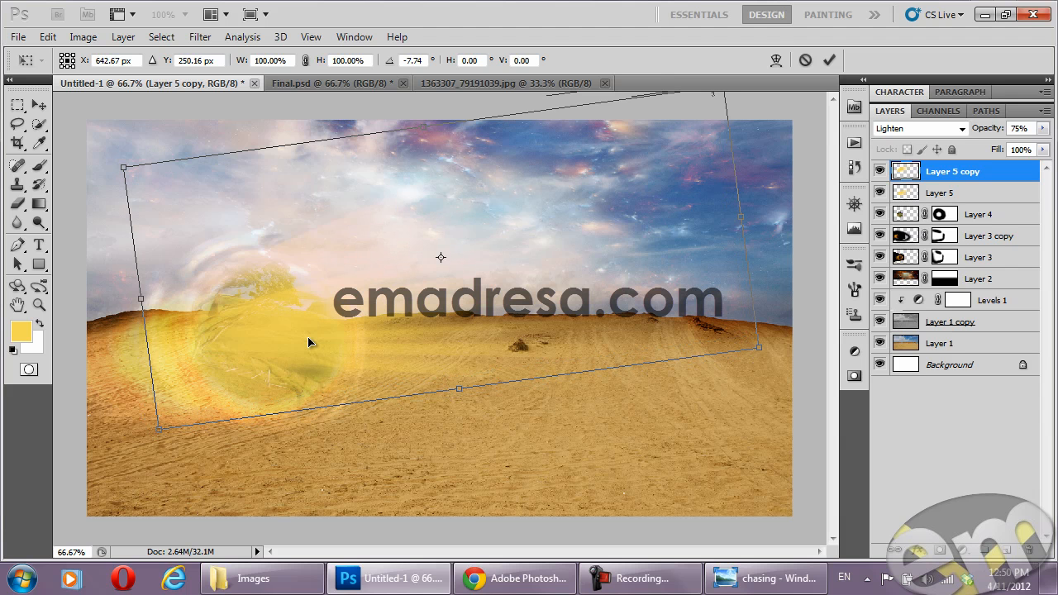
key(Return)
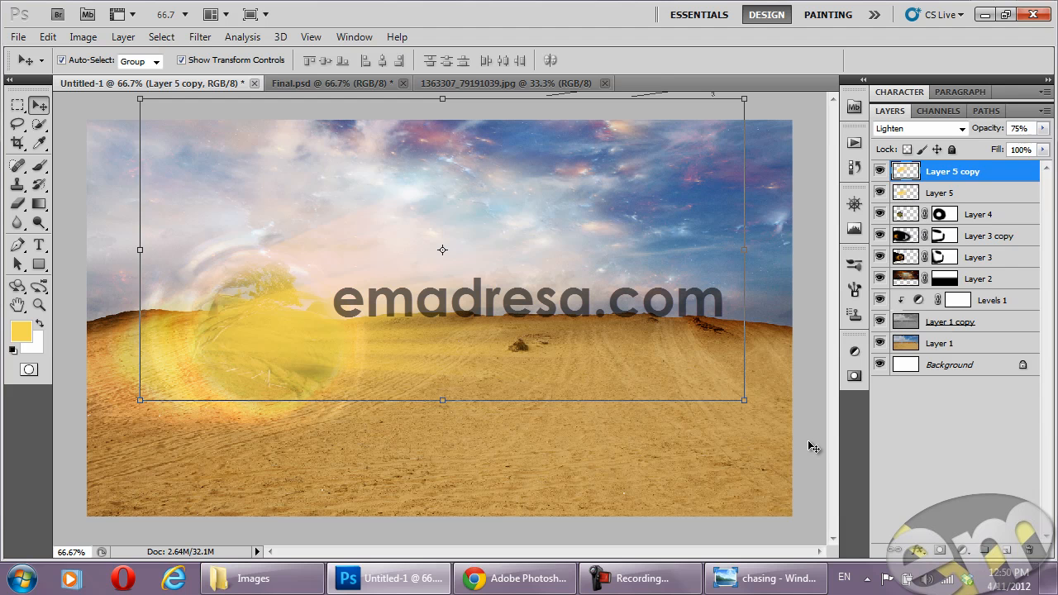
Switch to the finished chasing image in Windows Photo Viewer, examine its portal light rays, and return to Photoshop
click(813, 447)
click(774, 590)
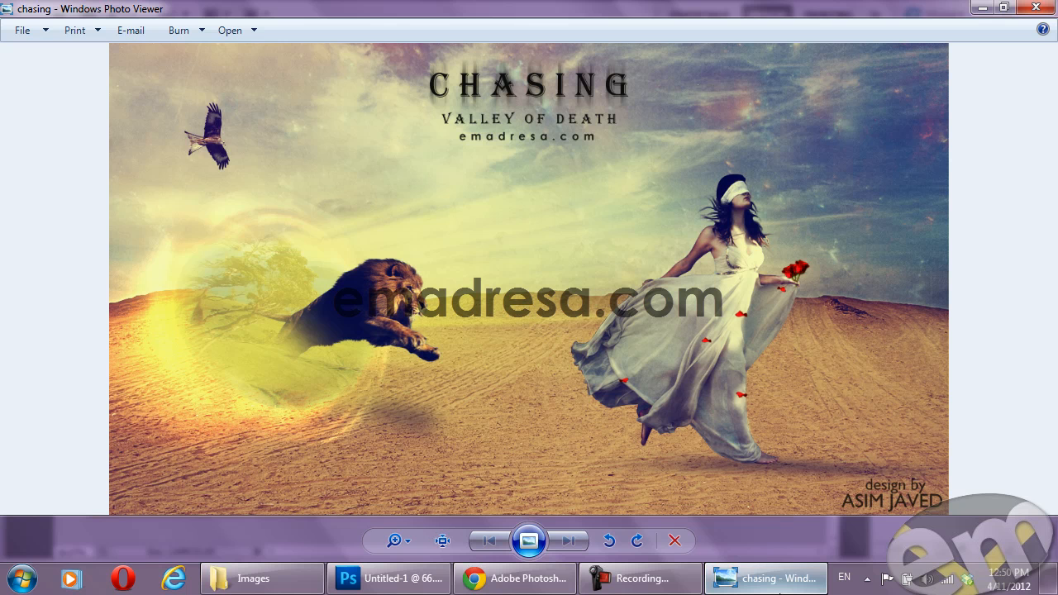
click(806, 575)
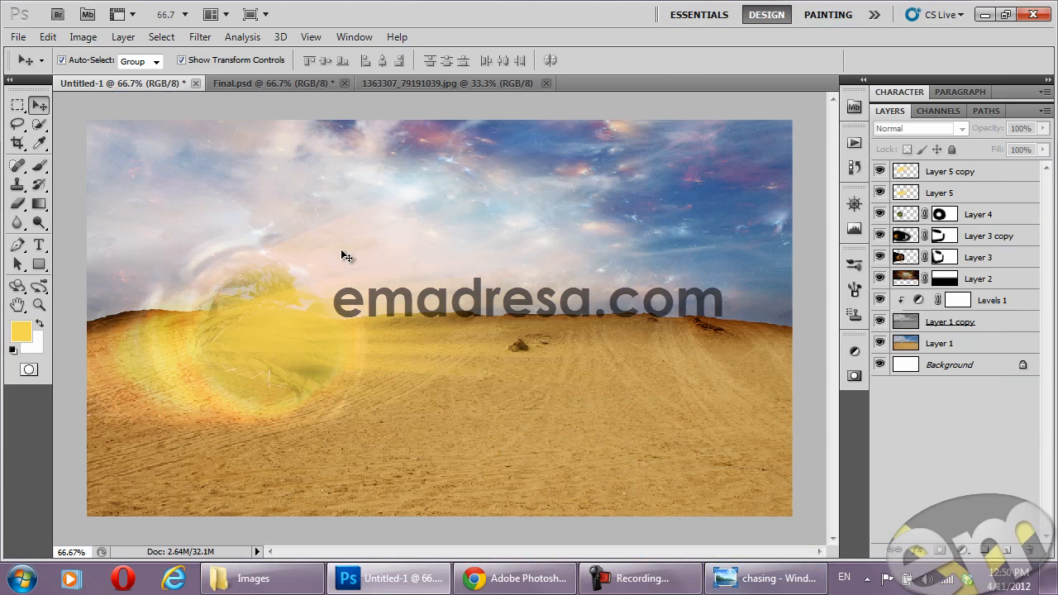
Hide the duplicated light rays, shift the original rays slightly lower across the desert, and show the duplicate again
click(364, 339)
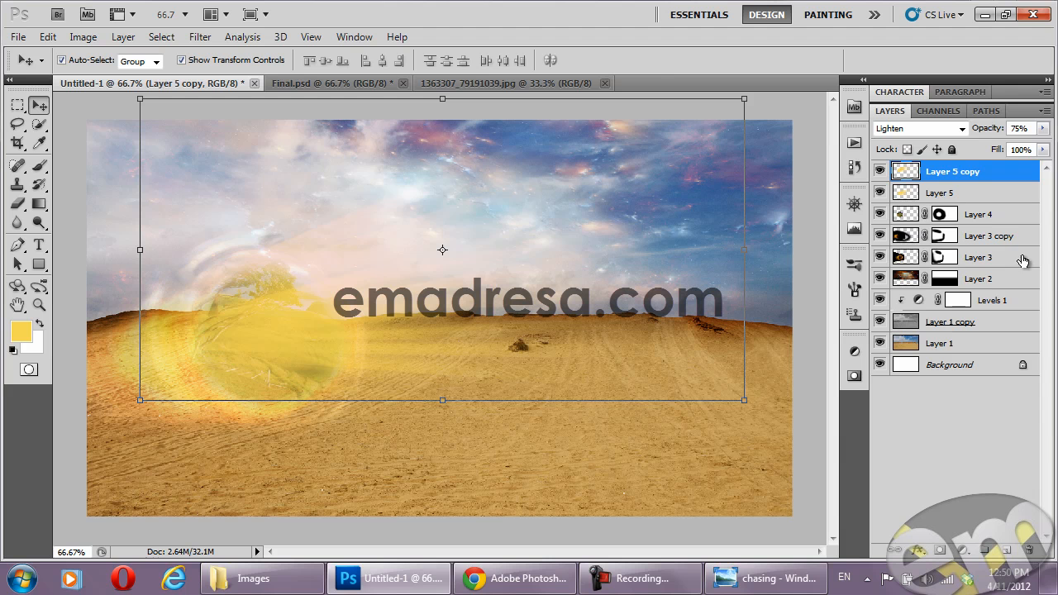
click(880, 171)
click(357, 350)
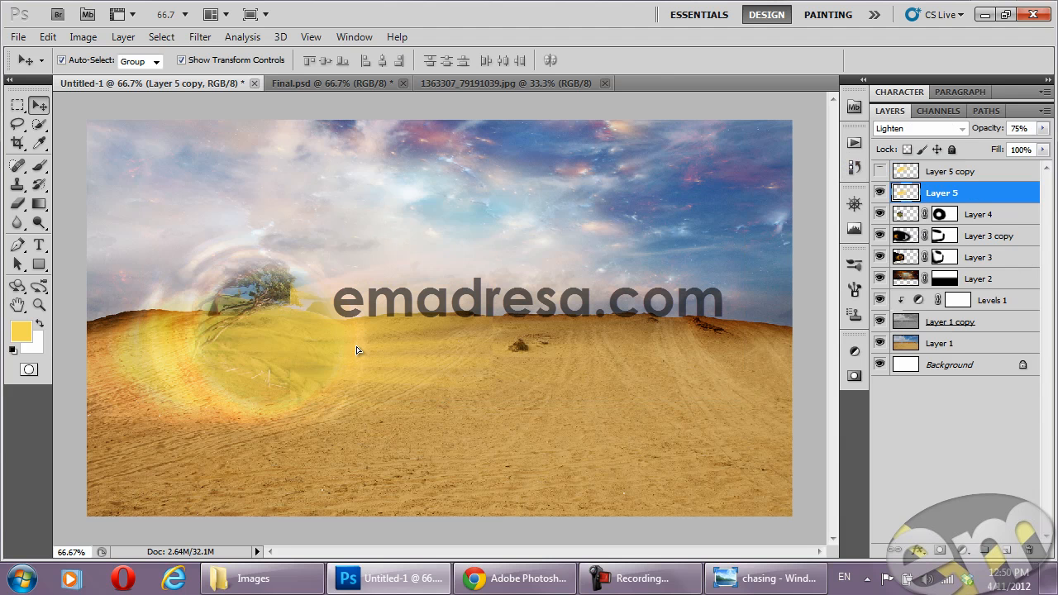
click(879, 175)
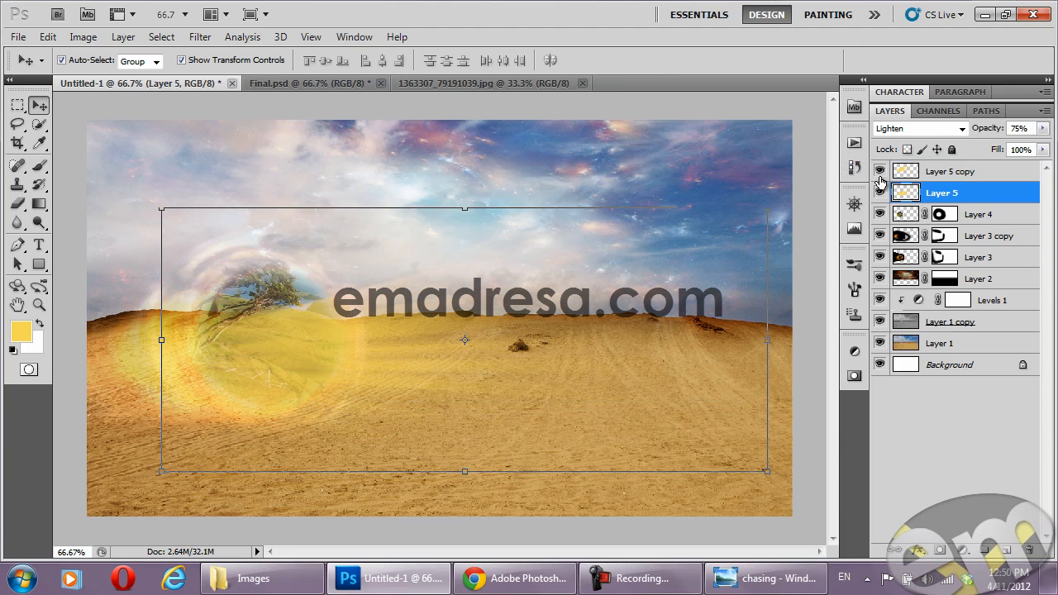
click(820, 271)
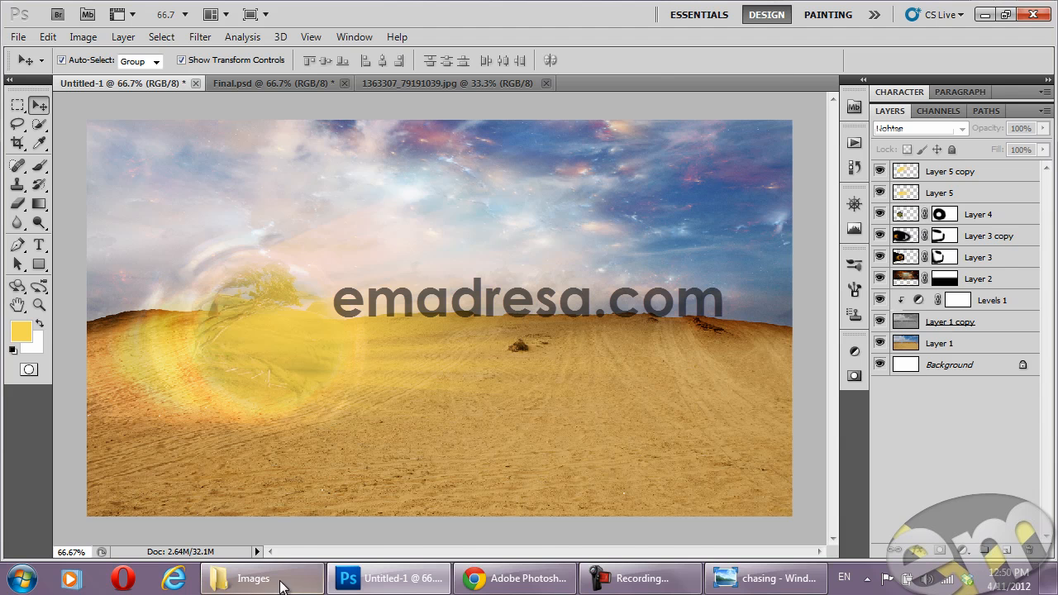
Switch to Windows Explorer and find the Crpped lion file in the Chasing project's PSD files folder
click(273, 580)
click(616, 116)
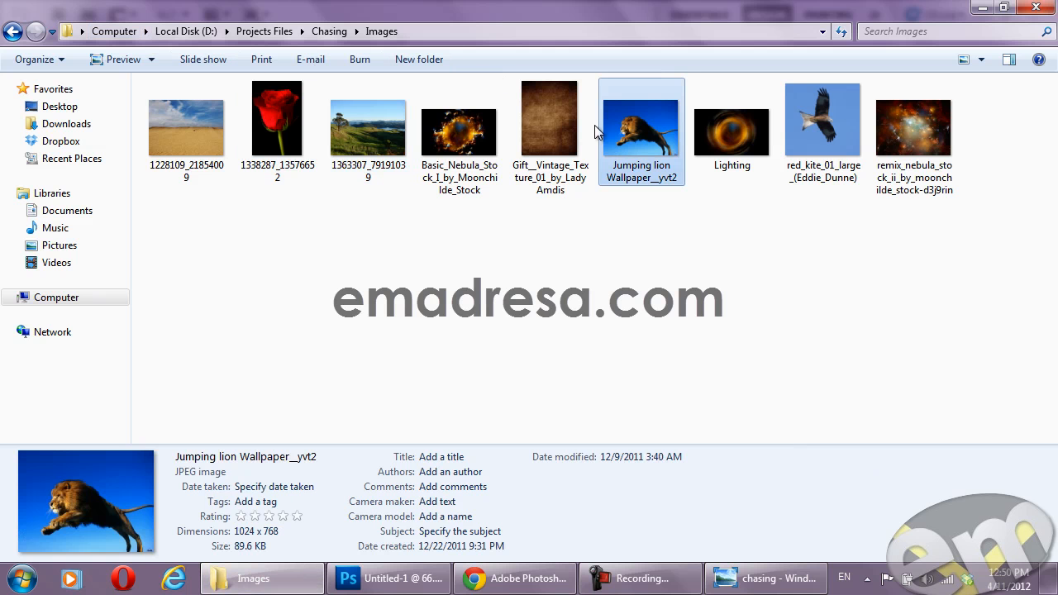
click(331, 32)
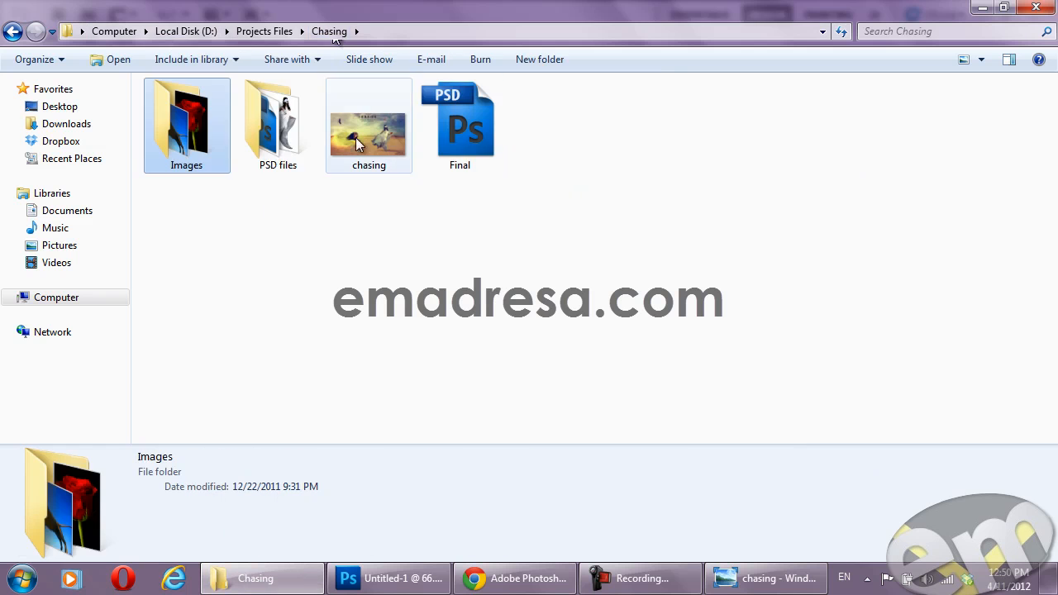
double_click(300, 141)
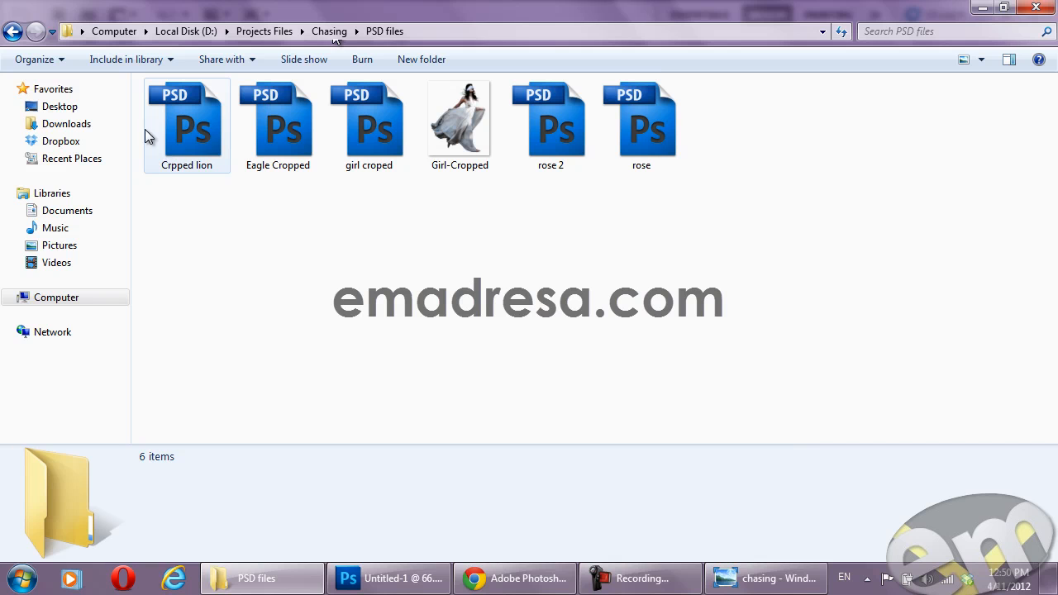
click(165, 133)
double_click(177, 149)
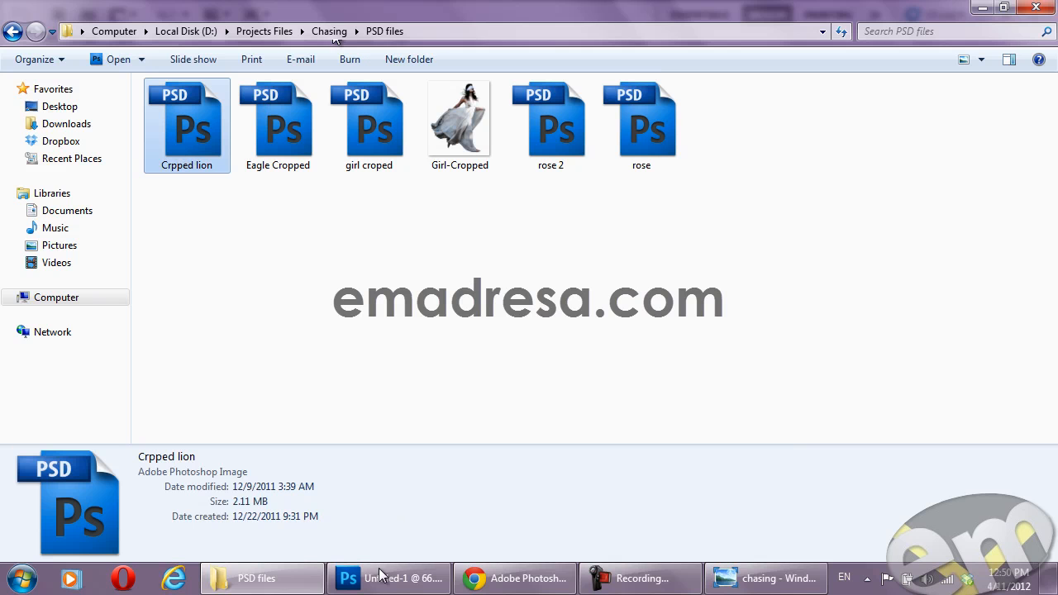
In Final.psd, hide the Text group and the Color 4, Texture and Color 3 layers, and select the Lion layer
click(264, 86)
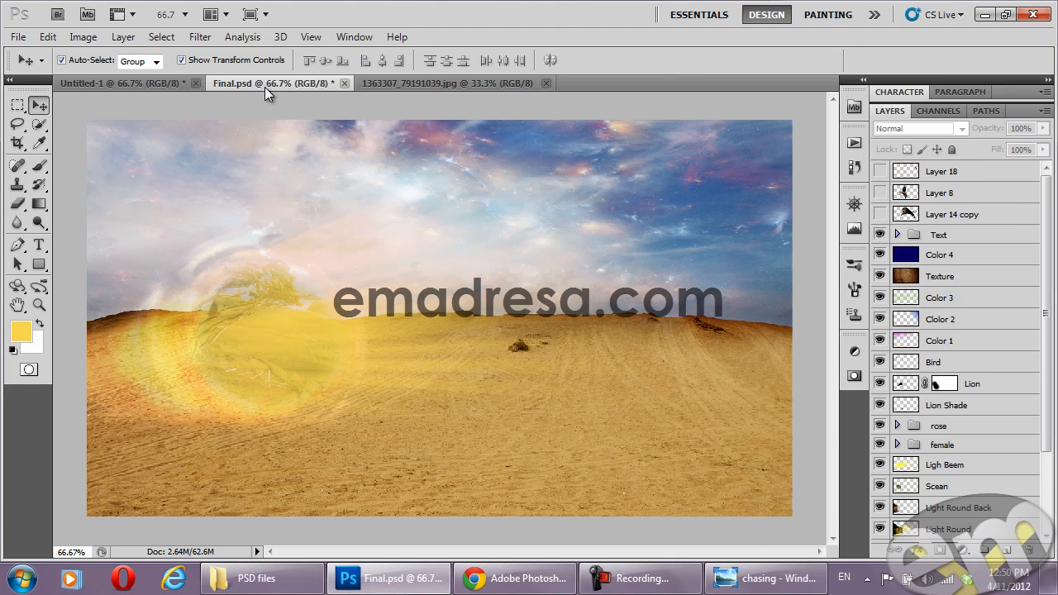
click(879, 257)
click(879, 273)
click(879, 235)
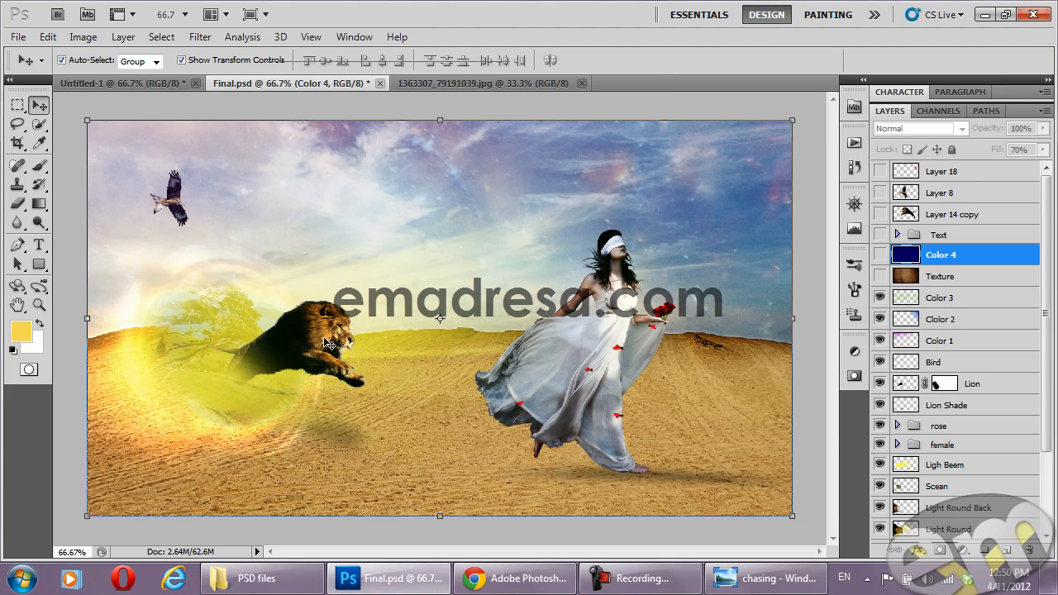
click(896, 299)
click(879, 298)
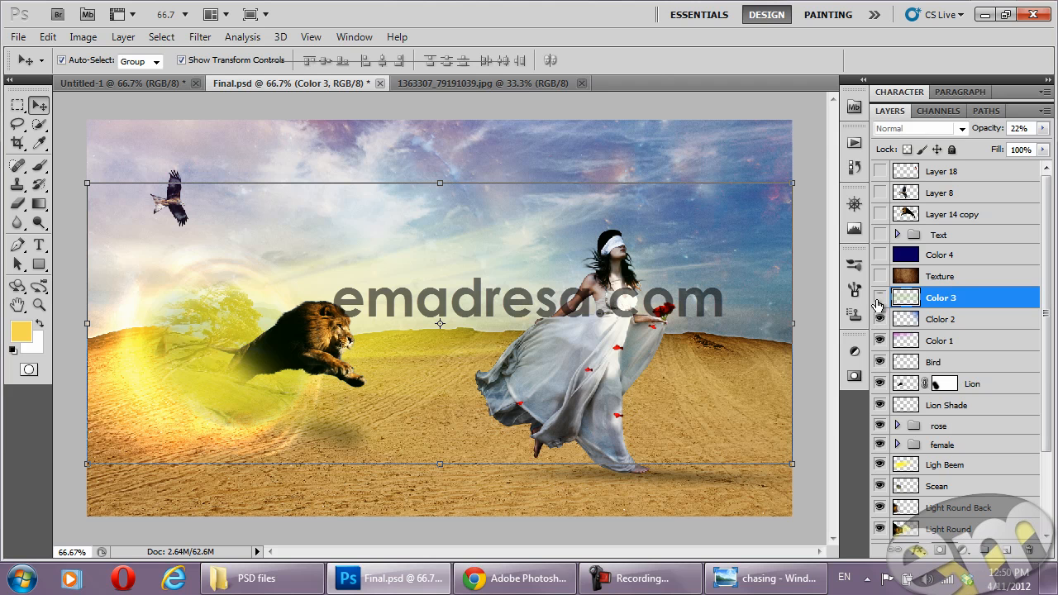
click(315, 322)
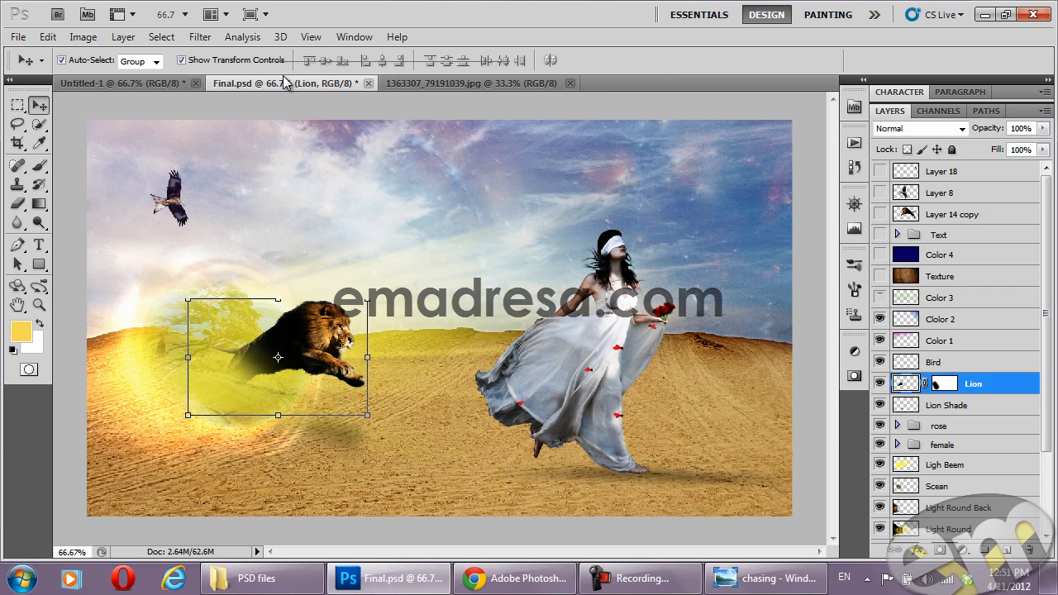
Float the Final.psd window, copy its masked Lion layer into Untitled-1, and dock Final.psd again
drag(322, 91, 417, 130)
drag(450, 355, 240, 405)
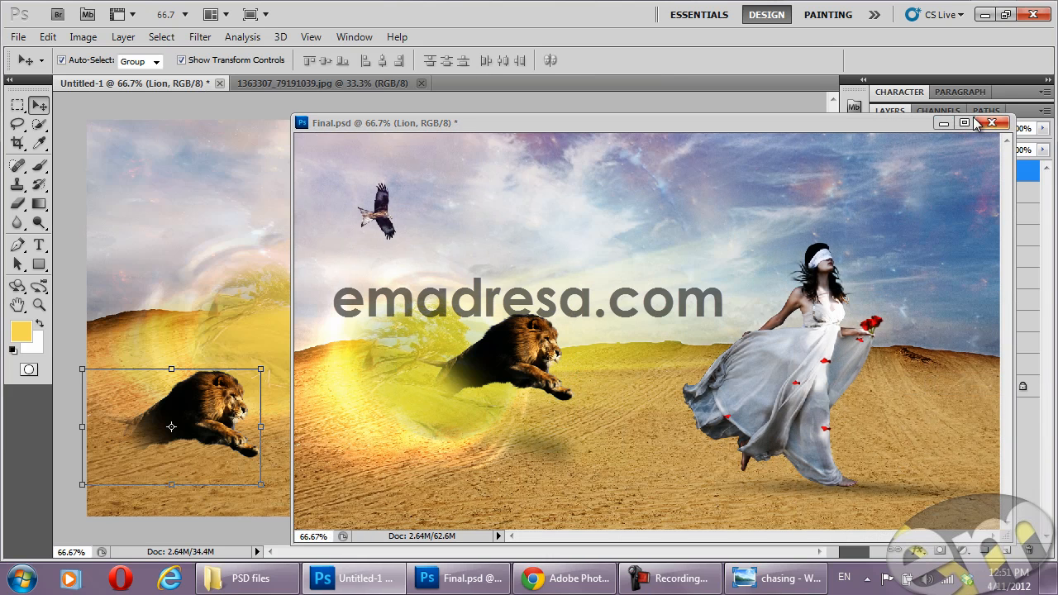
drag(808, 125, 761, 88)
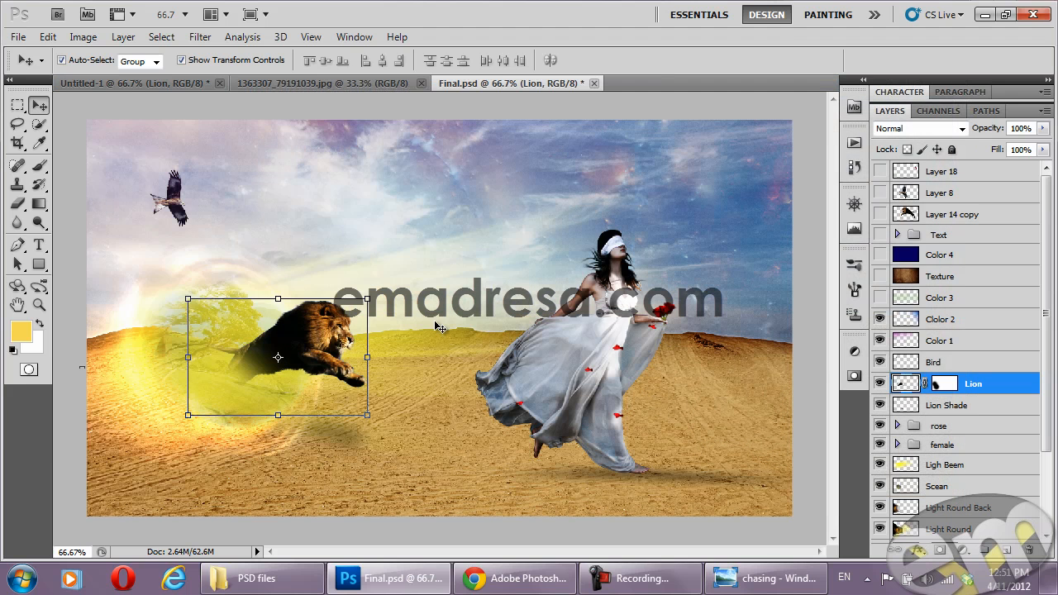
mouse_move(300, 336)
mouse_down()
mouse_move(325, 332)
mouse_move(300, 334)
mouse_move(308, 344)
mouse_move(301, 337)
mouse_up()
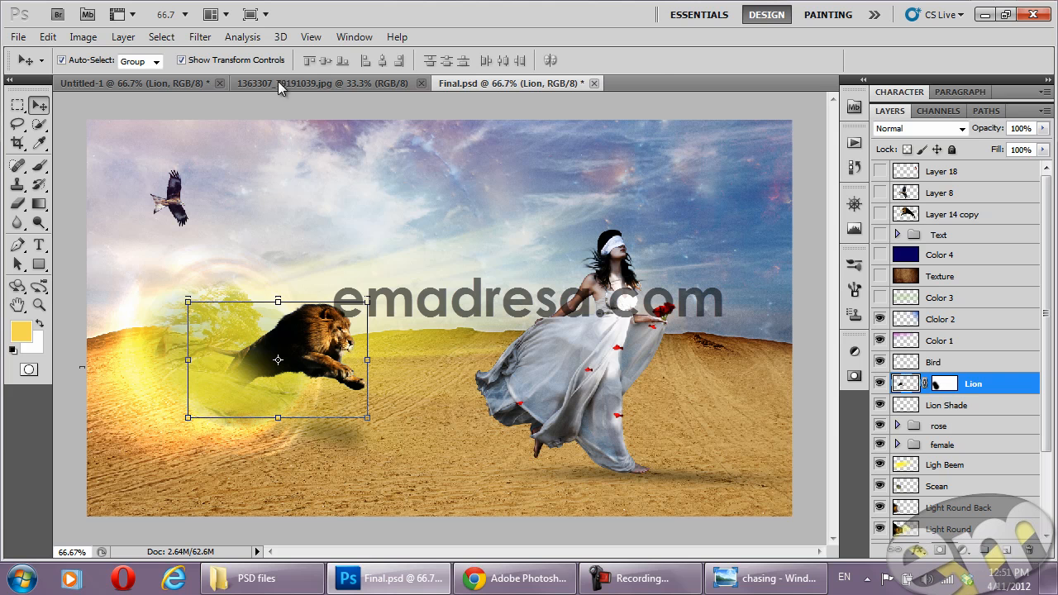
In Untitled-1, position the masked lion so it leaps out of the glowing portal
click(151, 84)
drag(259, 376, 697, 290)
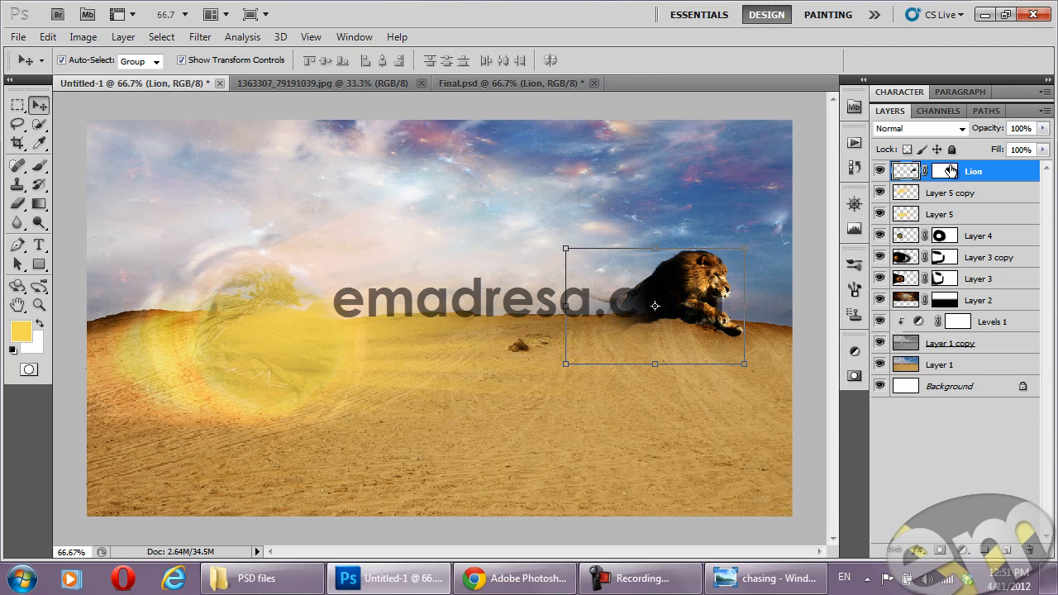
click(947, 171)
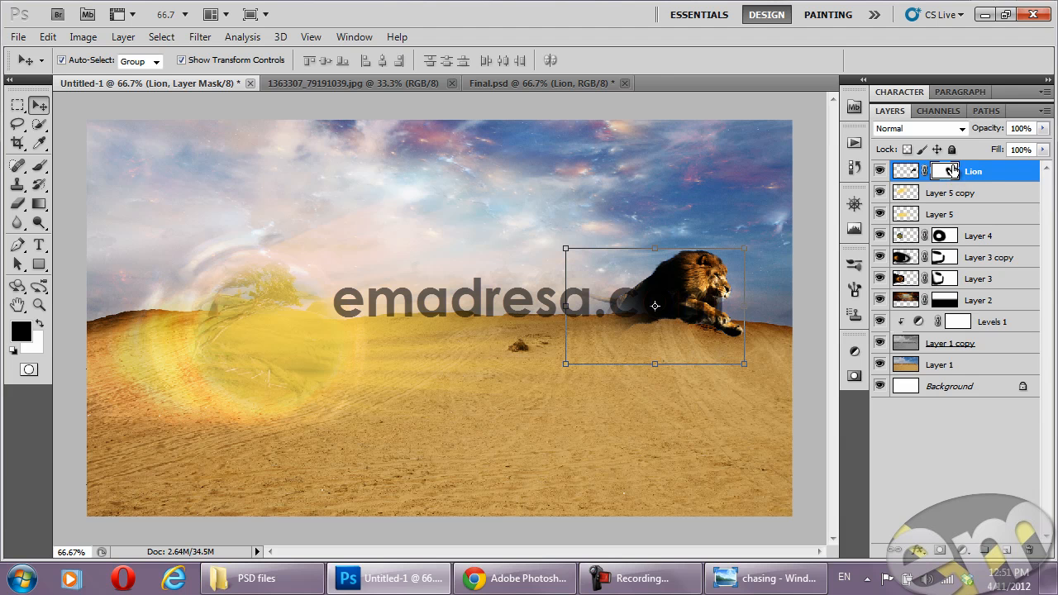
drag(700, 289, 339, 314)
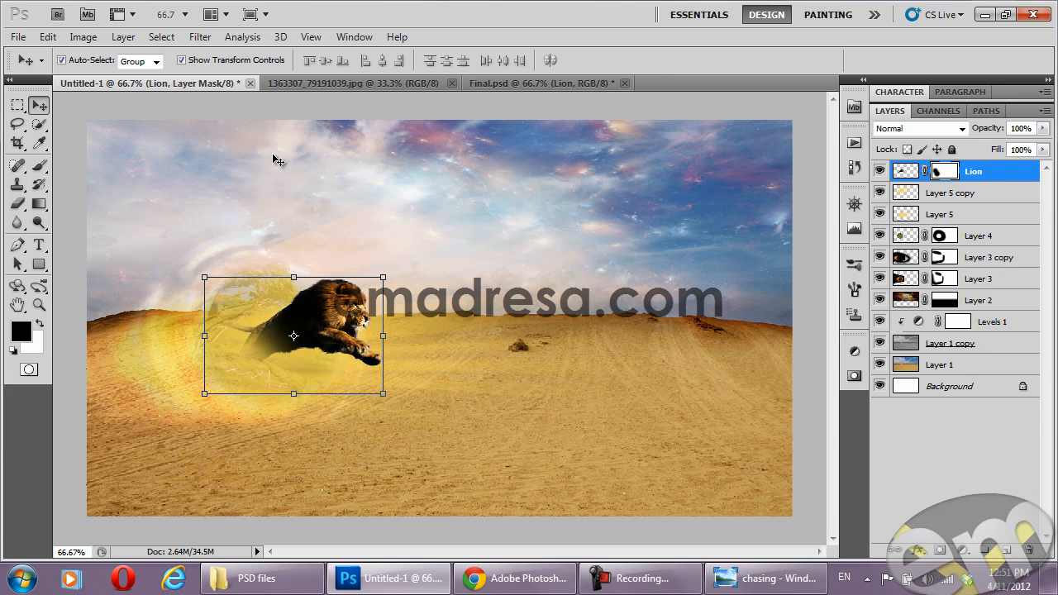
Place Girl-Cropped from the PSD files folder at 100% on the desert ahead of the lion, and put it in a new group
click(257, 578)
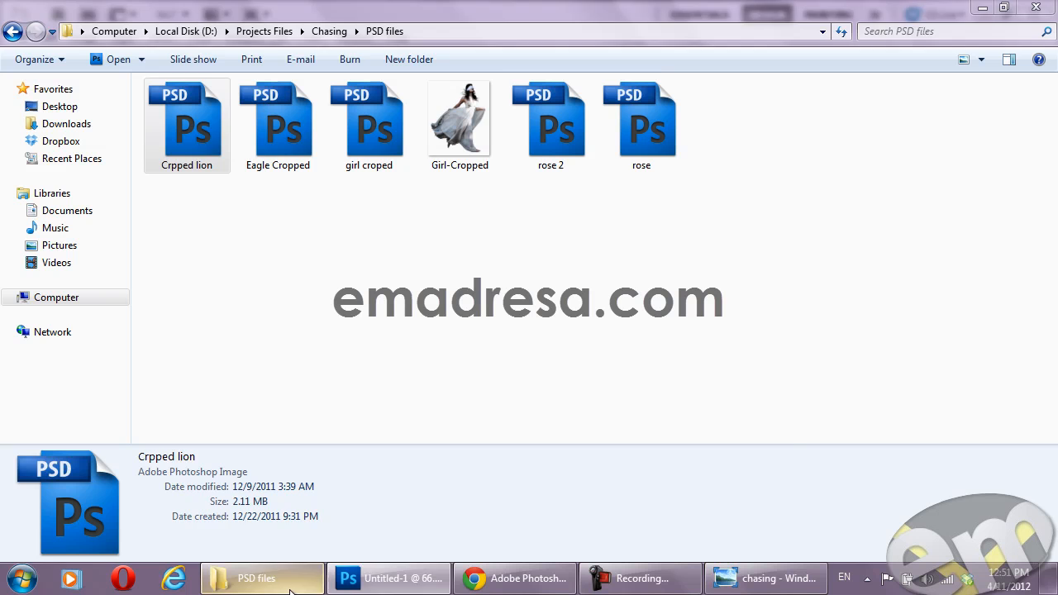
drag(472, 165, 641, 323)
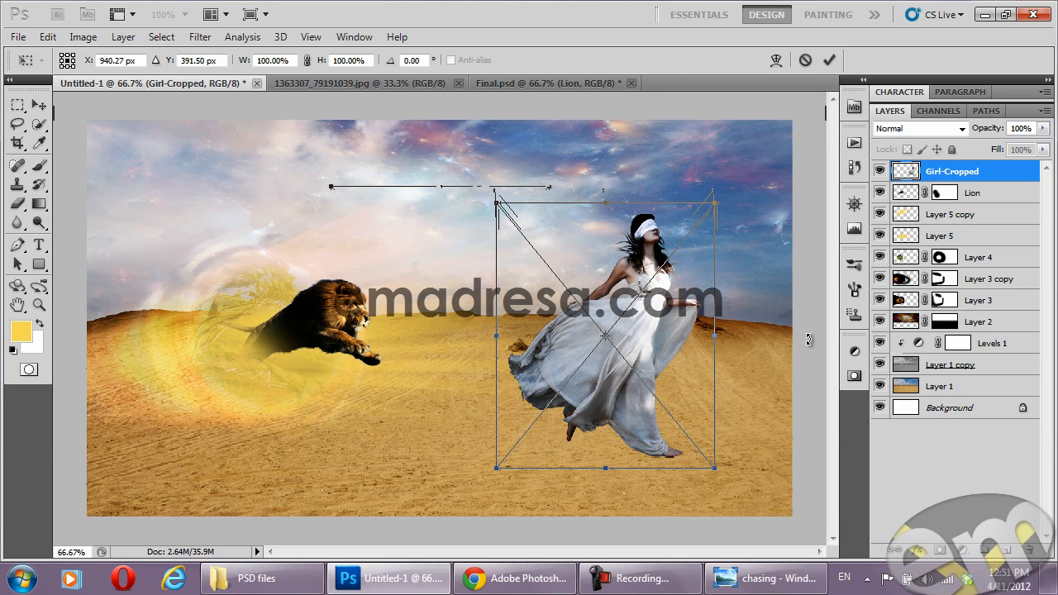
key(Return)
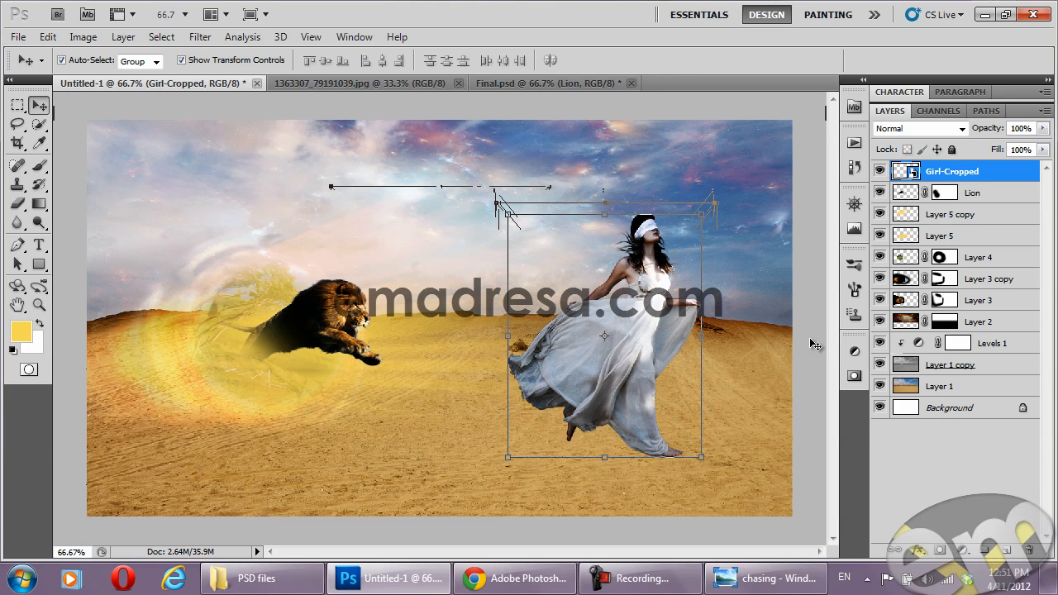
drag(1011, 173, 983, 549)
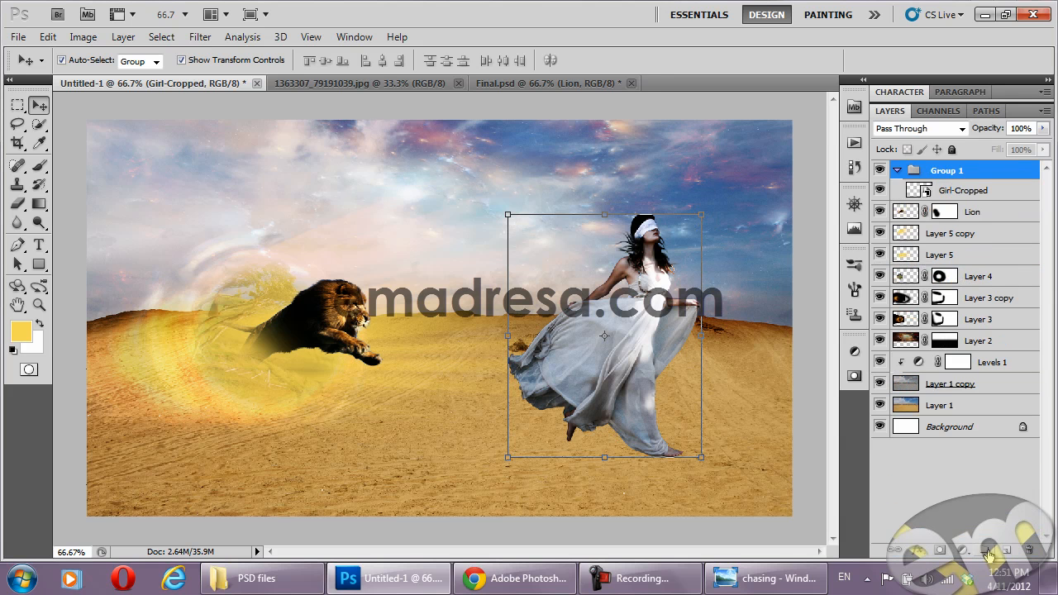
Collapse Group 1 and rename it as female
click(897, 170)
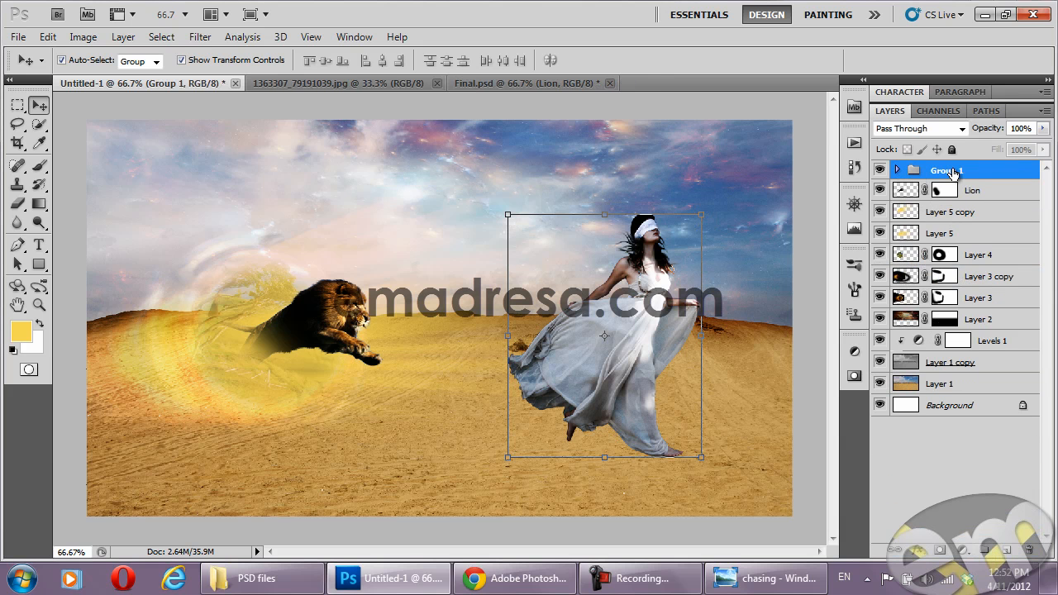
double_click(950, 172)
text(female)
key(Return)
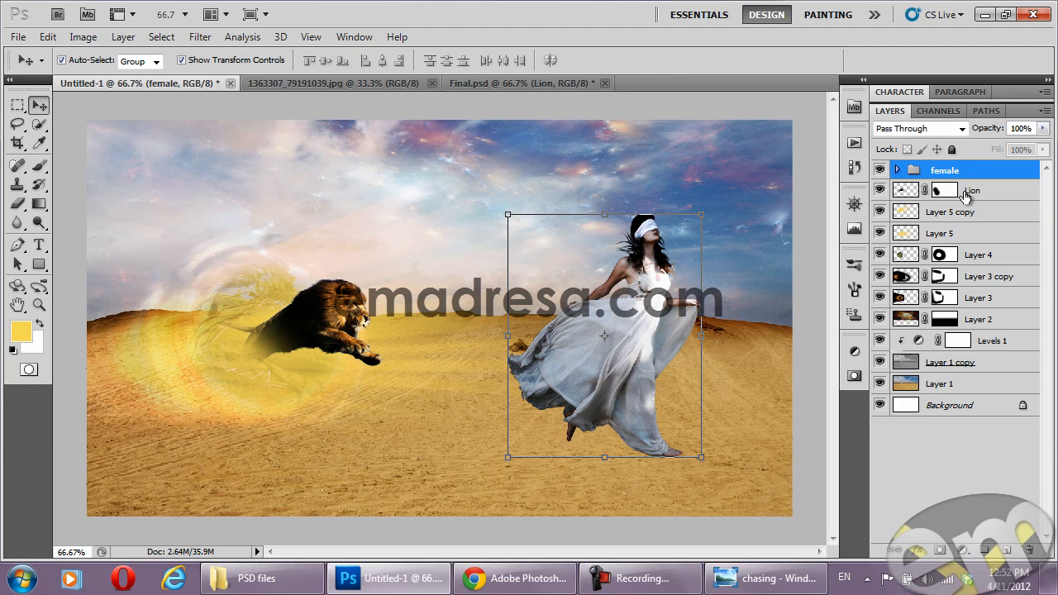
Duplicate the Girl-Cropped layer inside the female group and rasterize the copy
click(897, 171)
click(1010, 191)
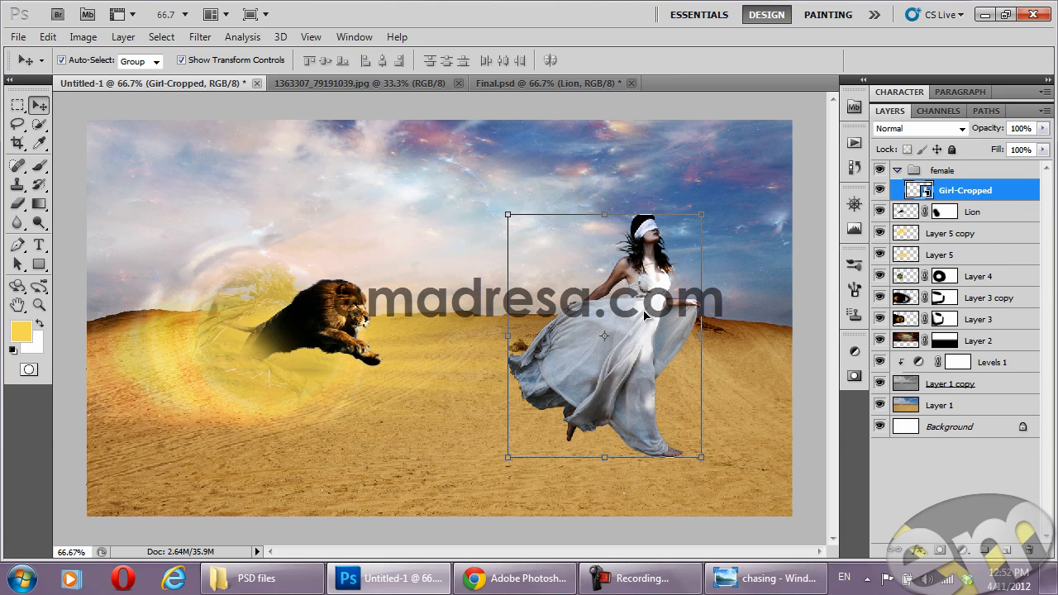
drag(1018, 198, 1009, 554)
right_click(952, 197)
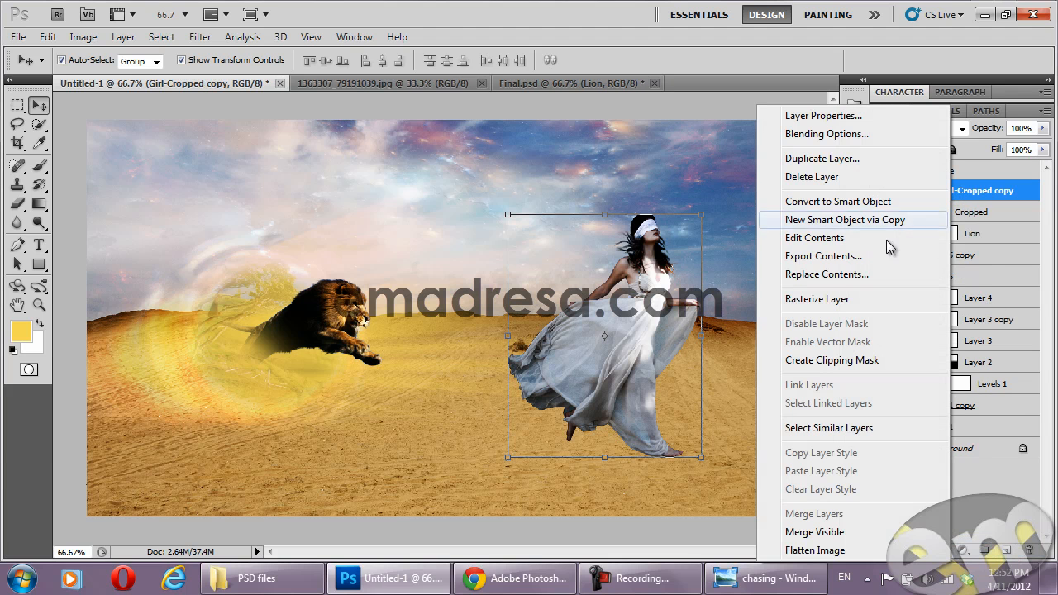
click(848, 298)
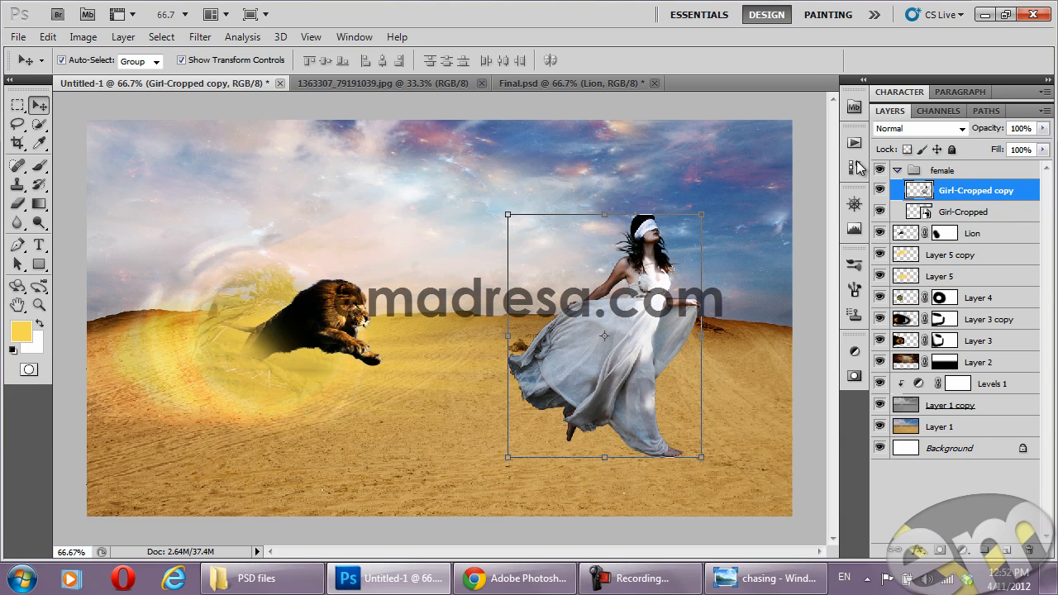
Apply a High Pass filter with a 10.0 pixel radius to the Girl-Cropped copy layer
click(200, 37)
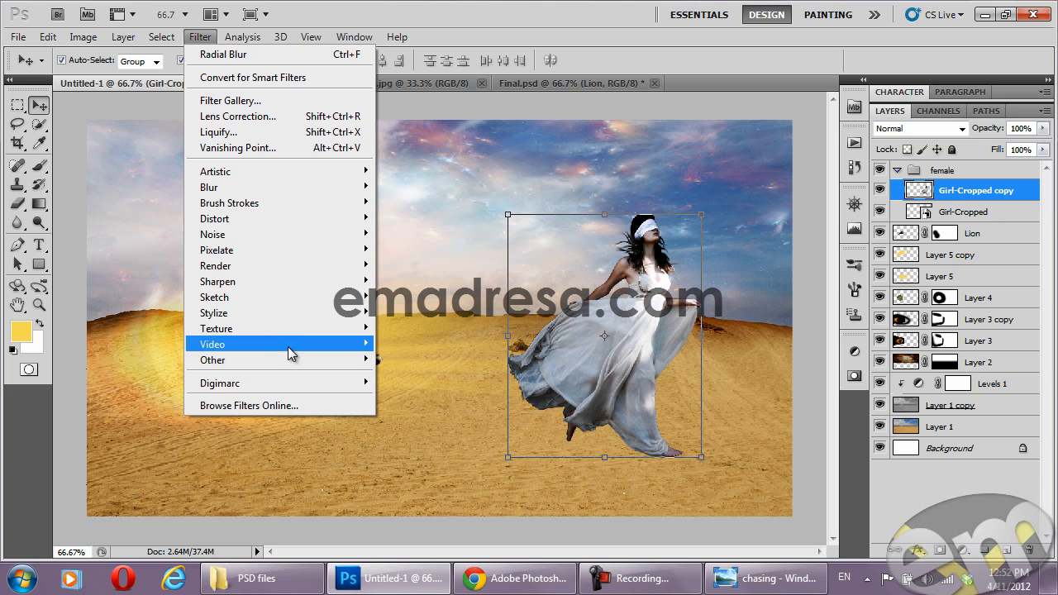
mouse_move(289, 349)
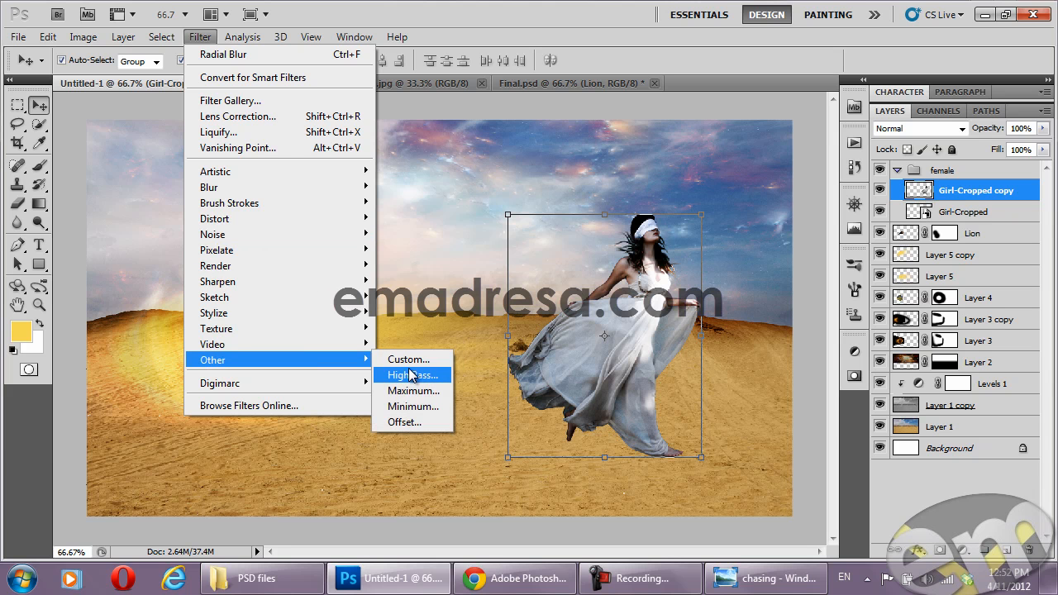
click(411, 376)
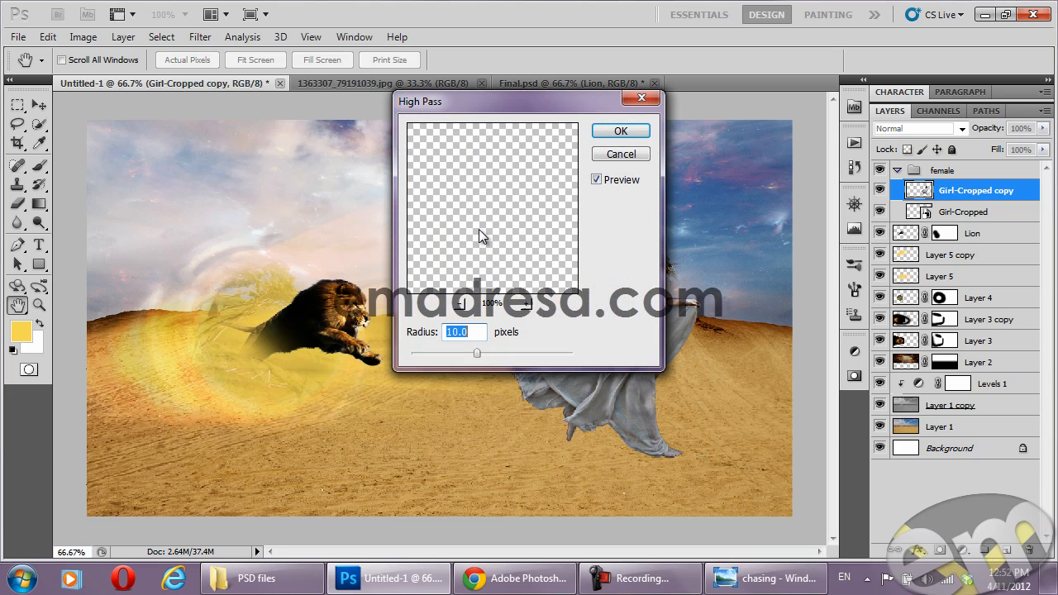
drag(528, 104, 343, 110)
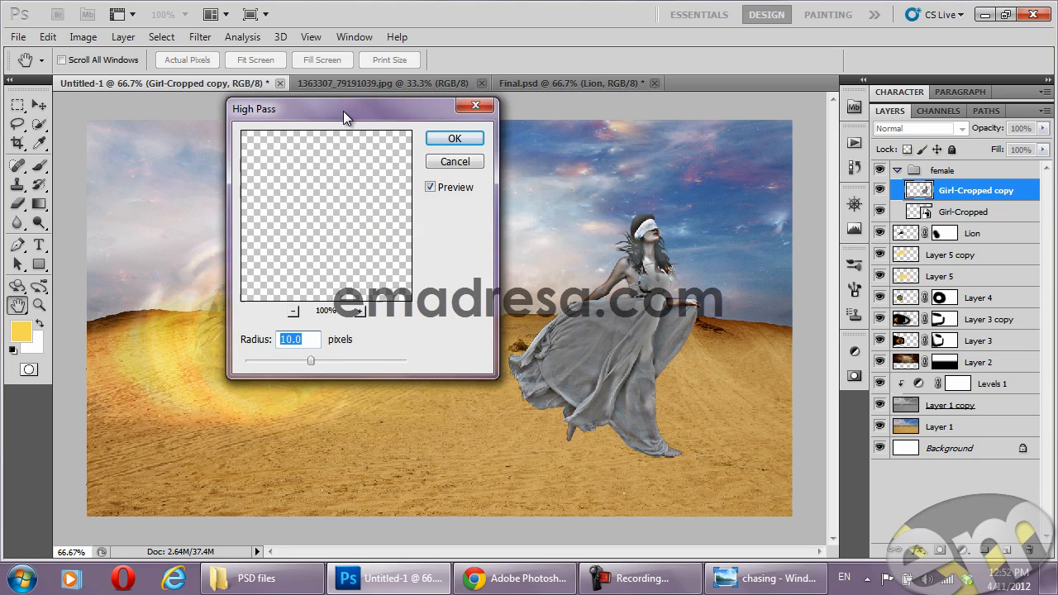
click(423, 139)
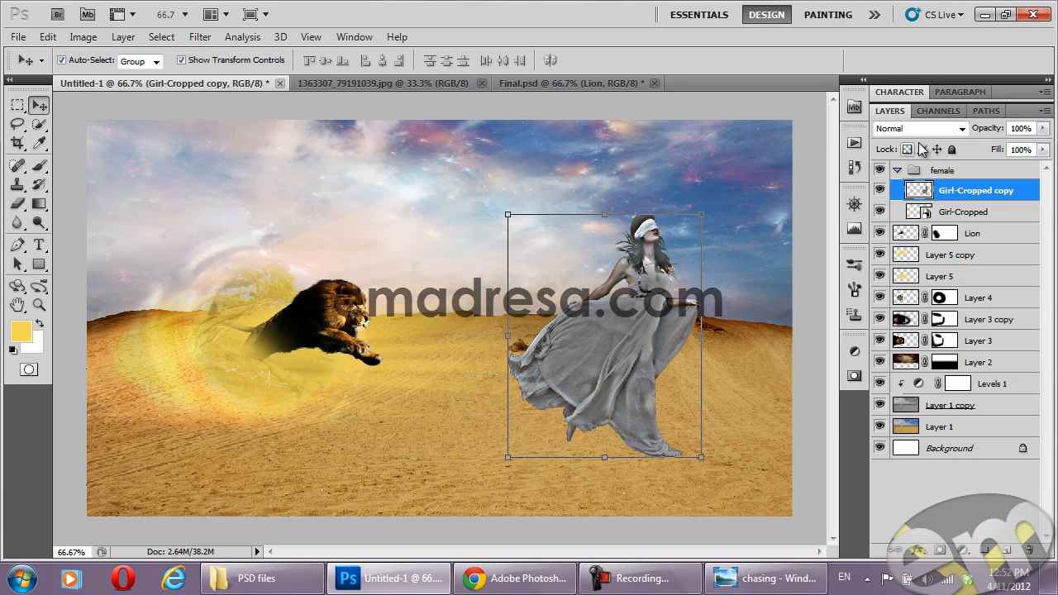
Set the Girl-Cropped copy layer's blend mode to Overlay and its opacity to 53%
click(922, 130)
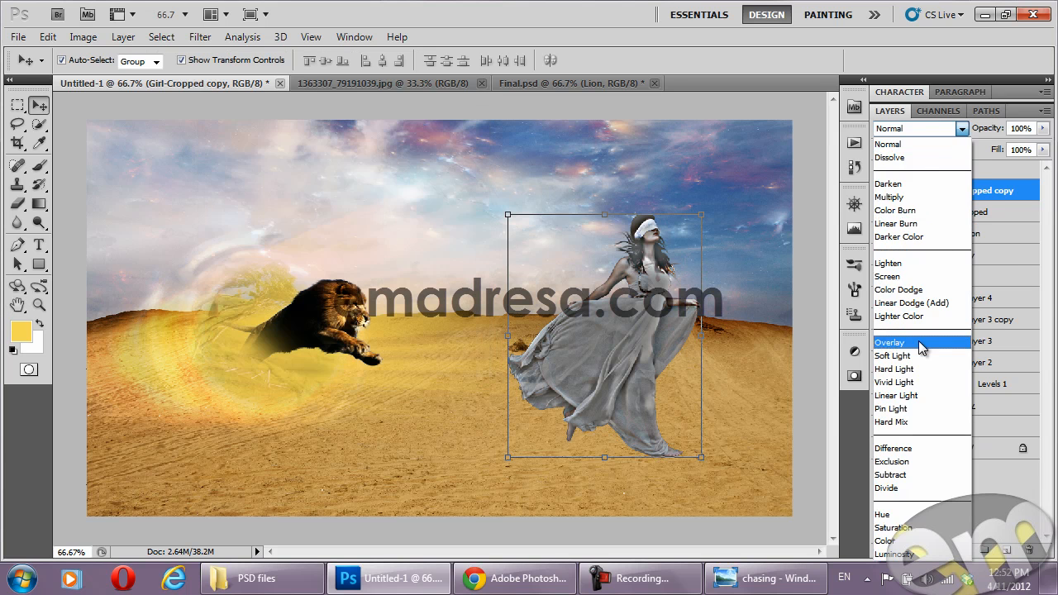
click(917, 340)
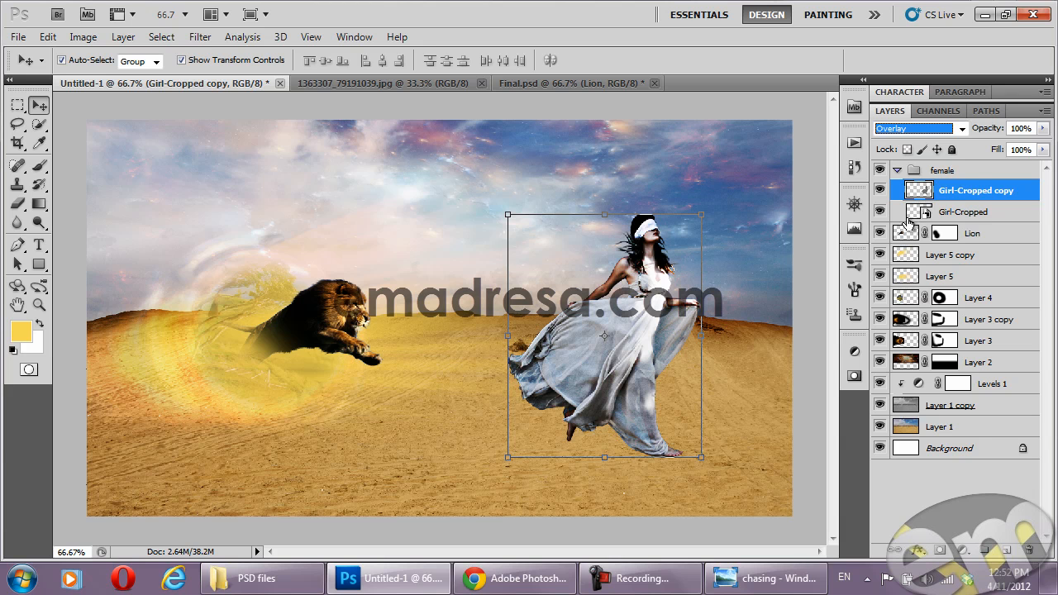
drag(991, 131, 953, 130)
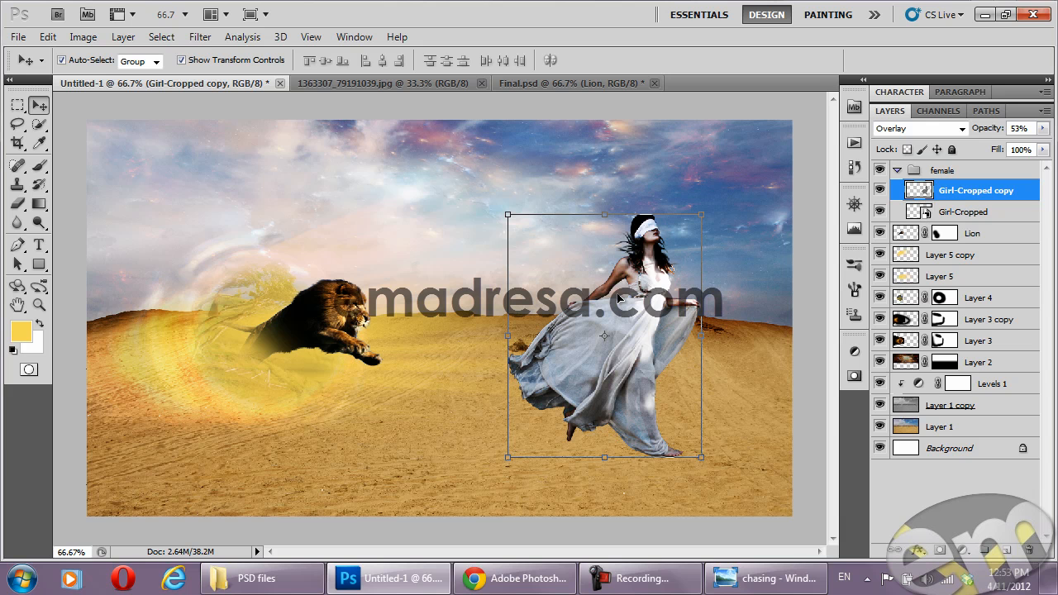
Load the girl's outline as a selection and fill it with black on a new layer directly below the female group
shift+click(912, 211)
ctrl+click(917, 215)
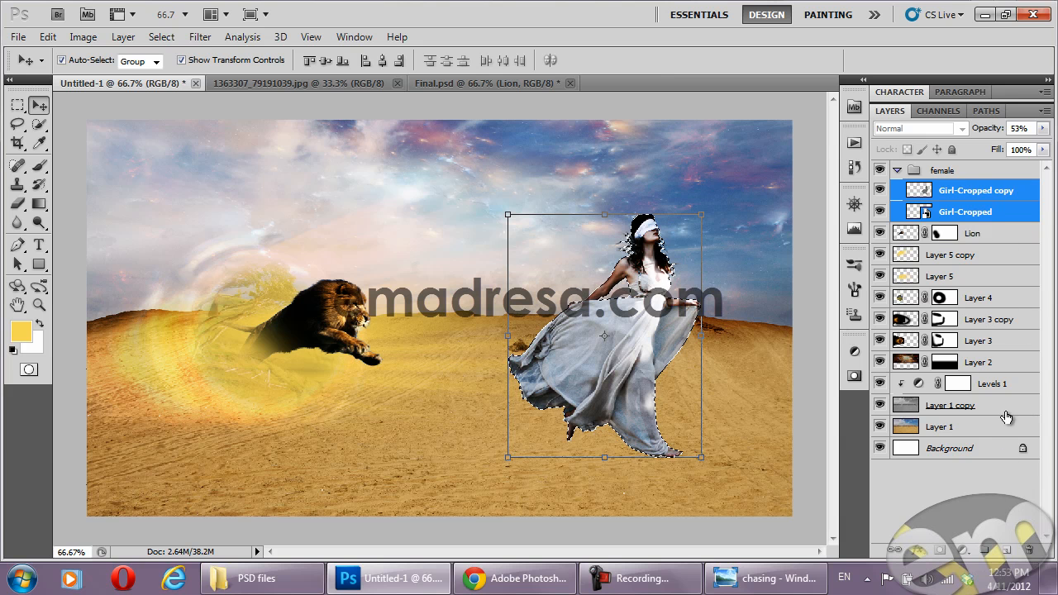
click(1005, 550)
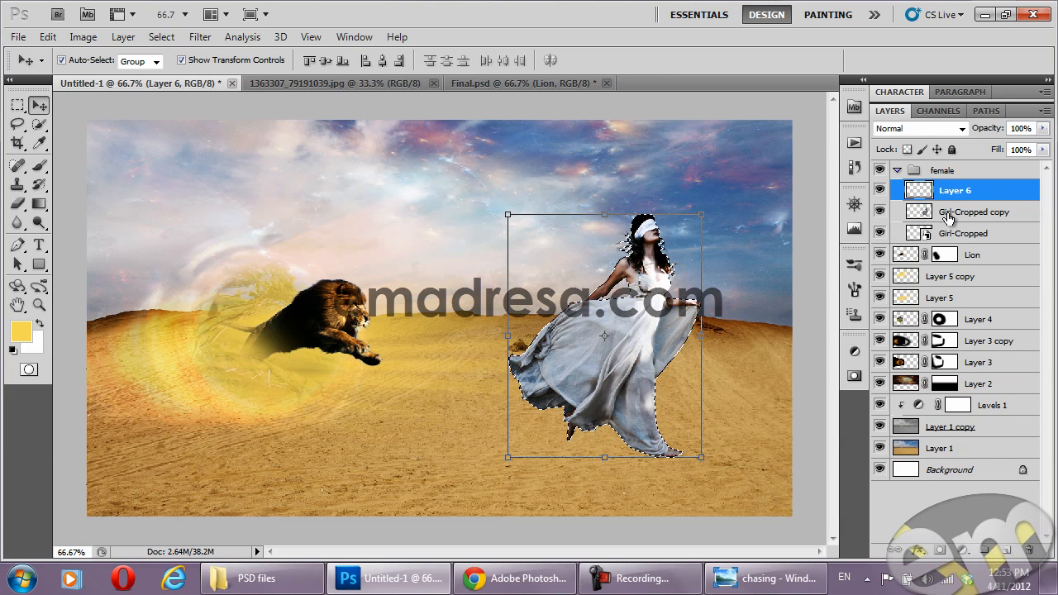
drag(991, 193, 995, 251)
key(d)
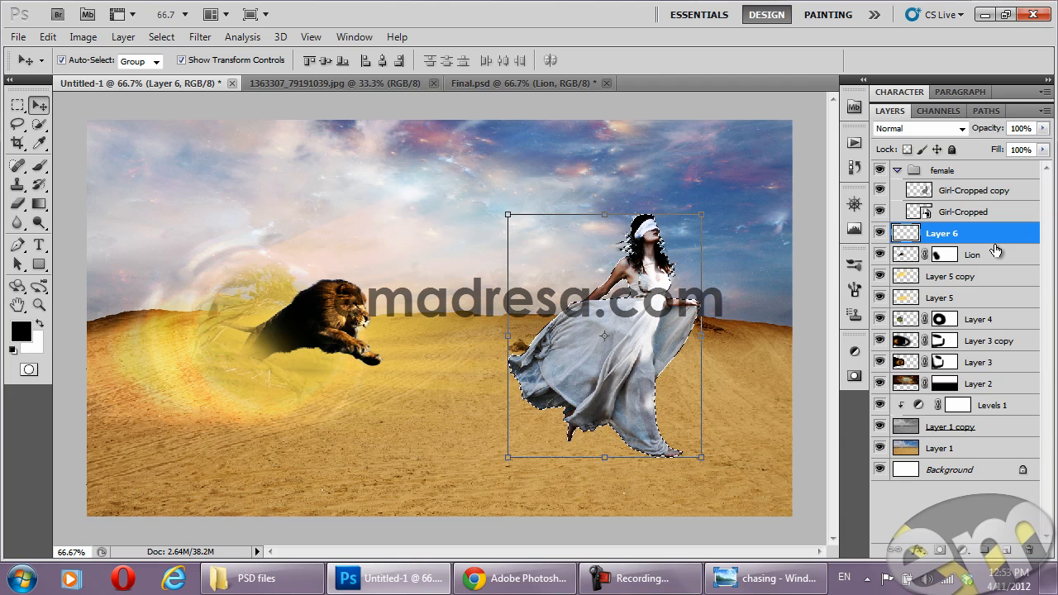
key(alt+BackSpace)
Hide the Girl-Cropped copy layer and transform the black silhouette into a flat, skewed ground shadow, about 110.71% wide and 6.43% high
click(879, 190)
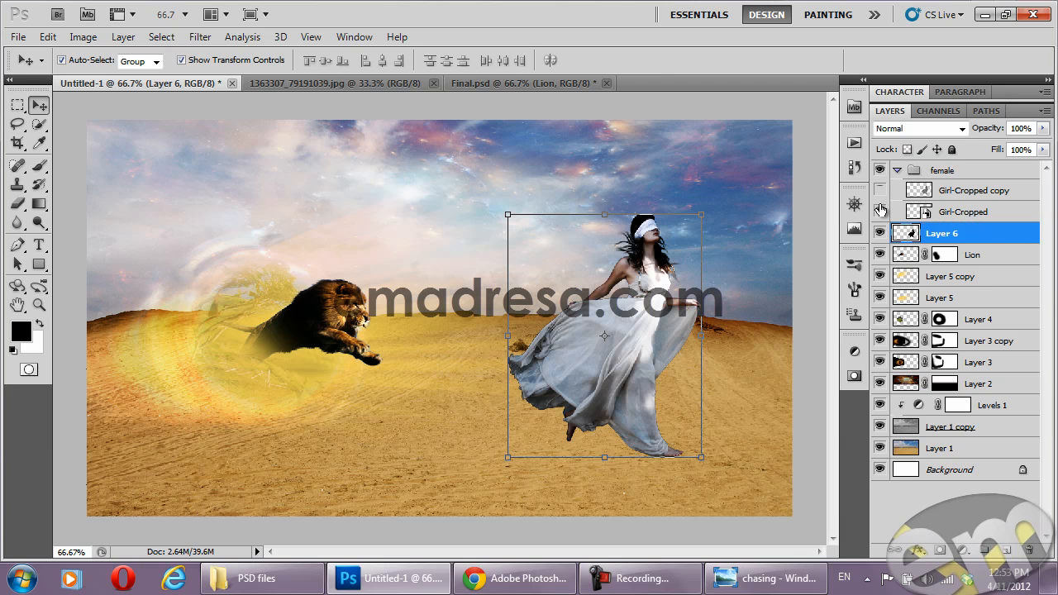
click(879, 212)
drag(603, 214, 634, 449)
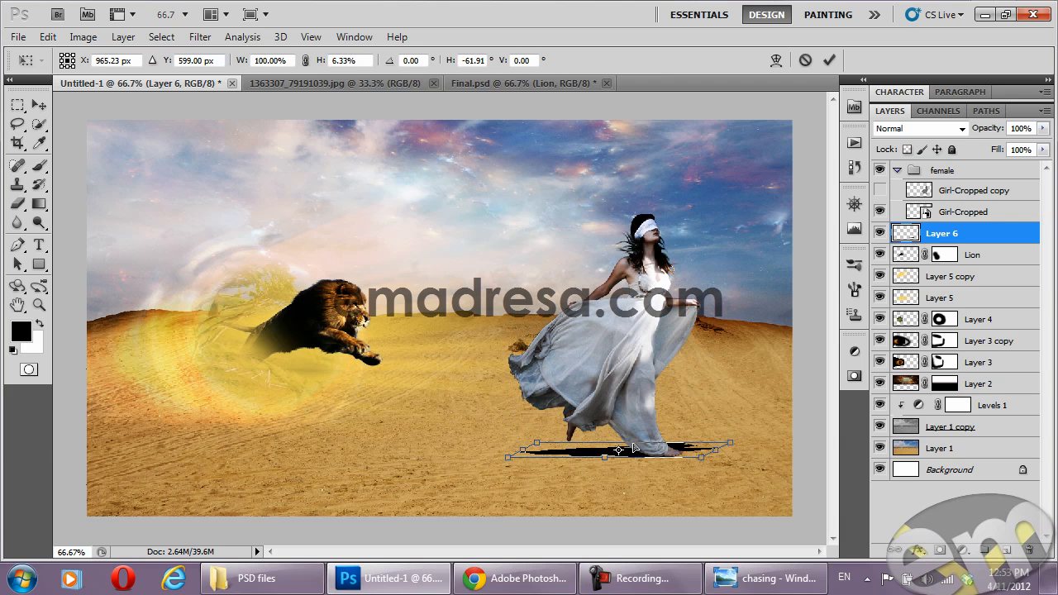
drag(716, 452, 739, 455)
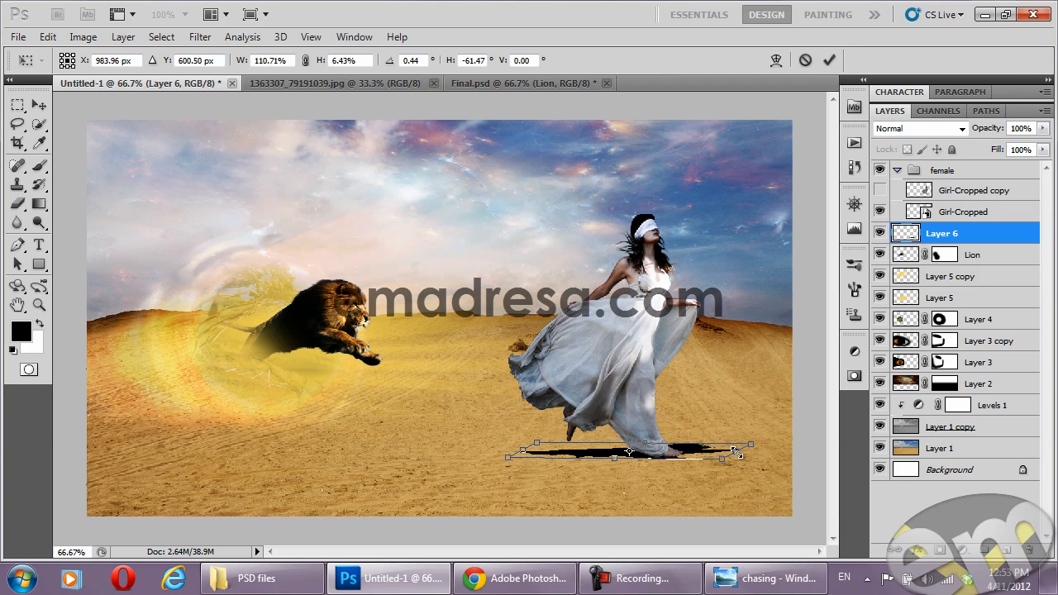
key(Return)
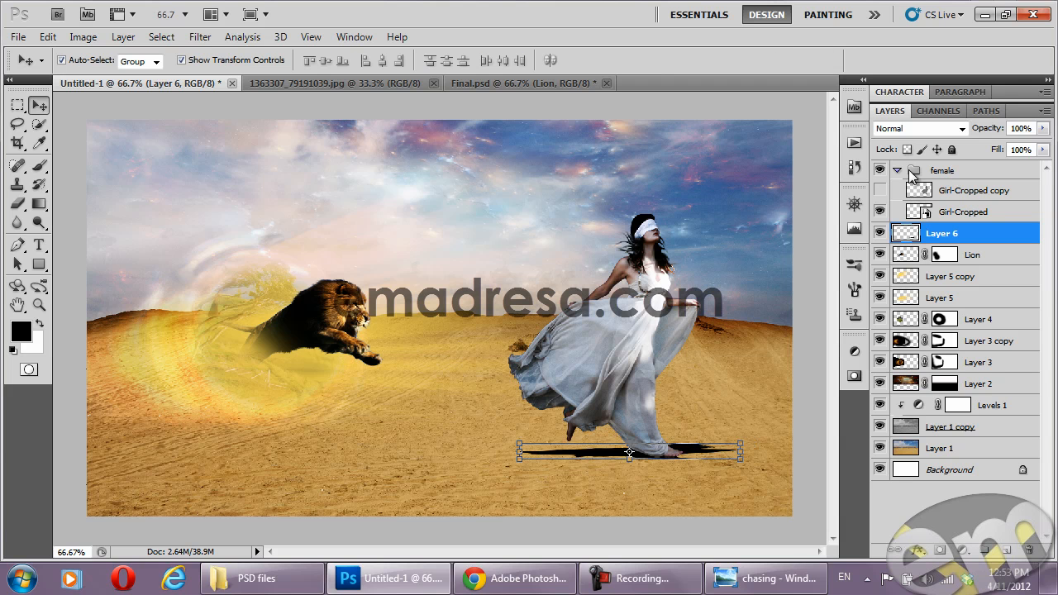
Soften the girl's ground shadow with a Gaussian Blur of 4.9 pixels radius
click(201, 36)
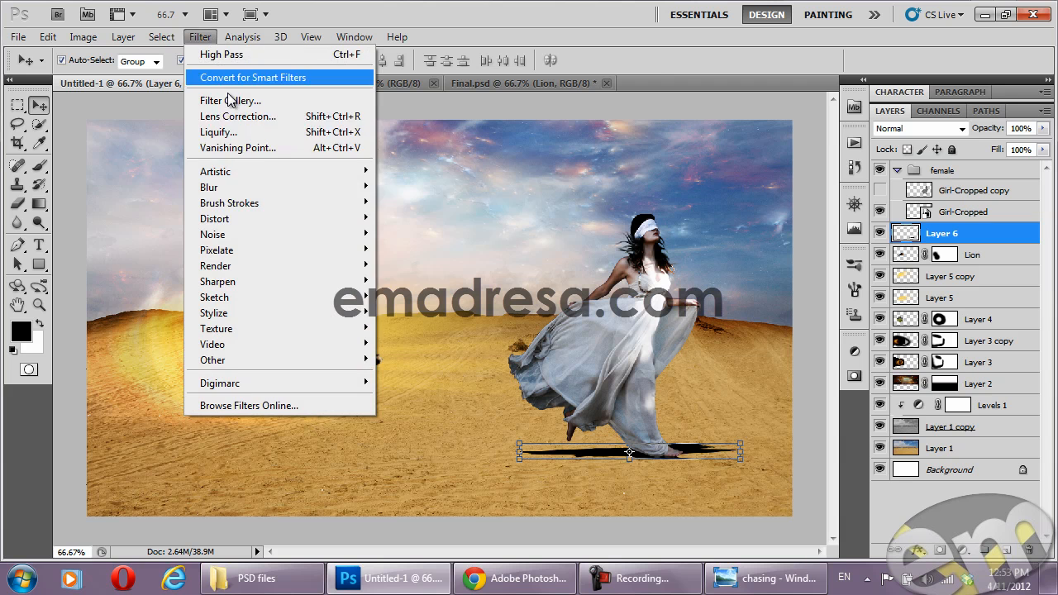
mouse_move(264, 188)
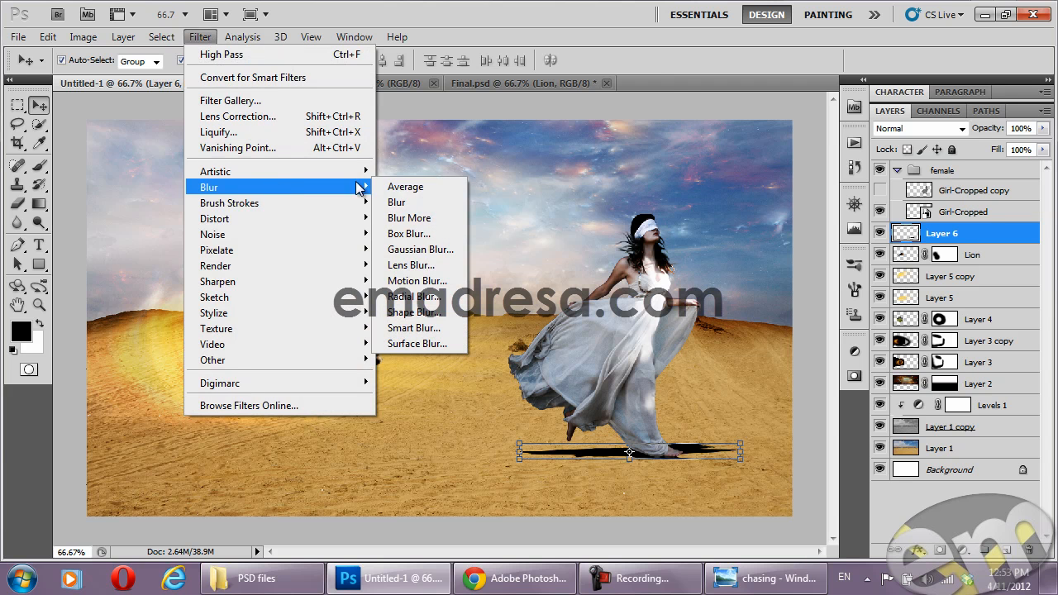
click(420, 249)
drag(503, 96, 324, 104)
drag(238, 361, 272, 361)
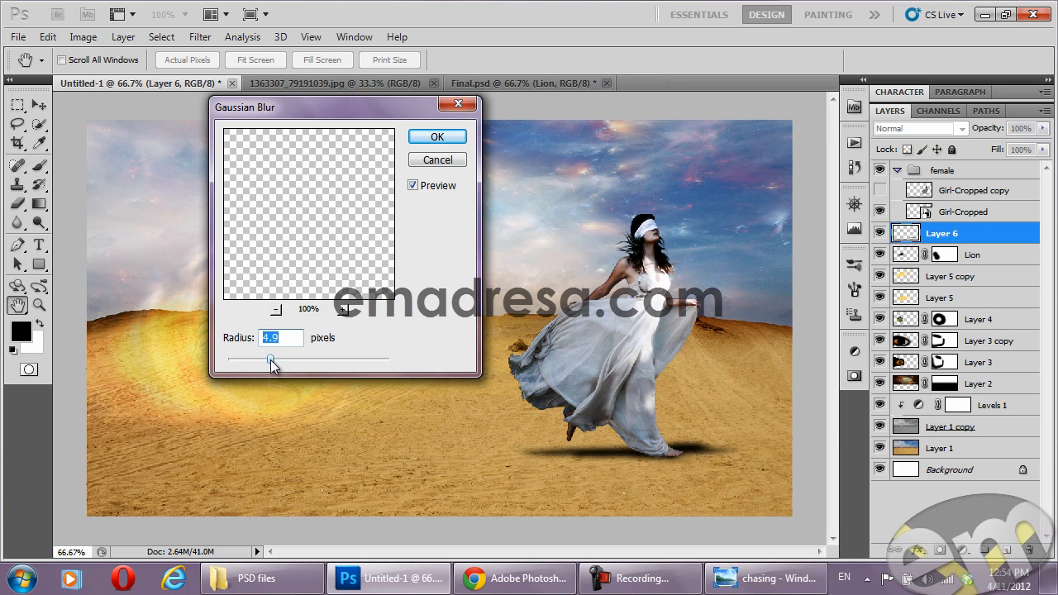
click(440, 137)
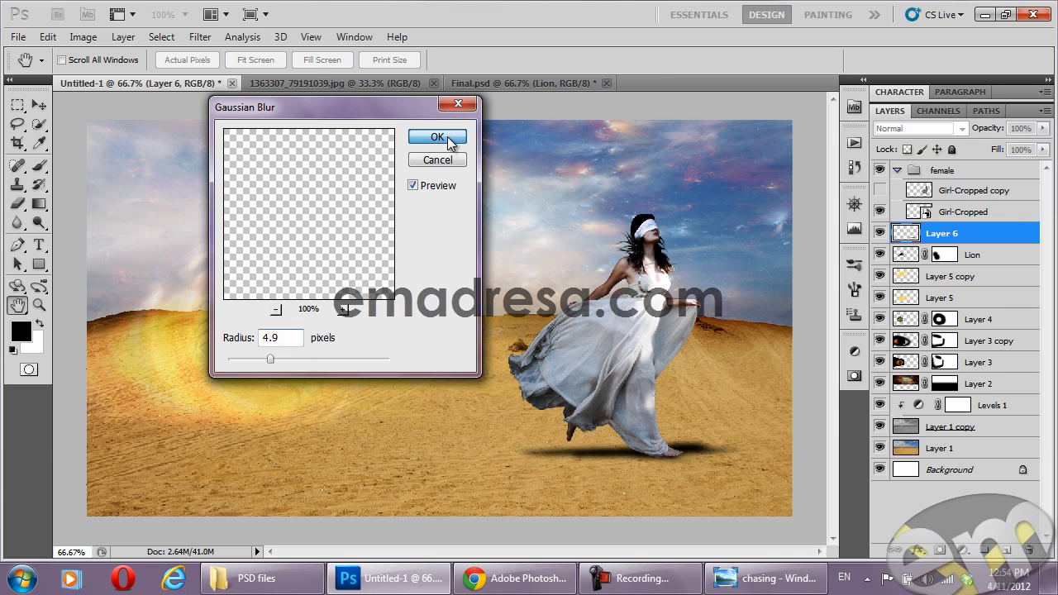
key(v)
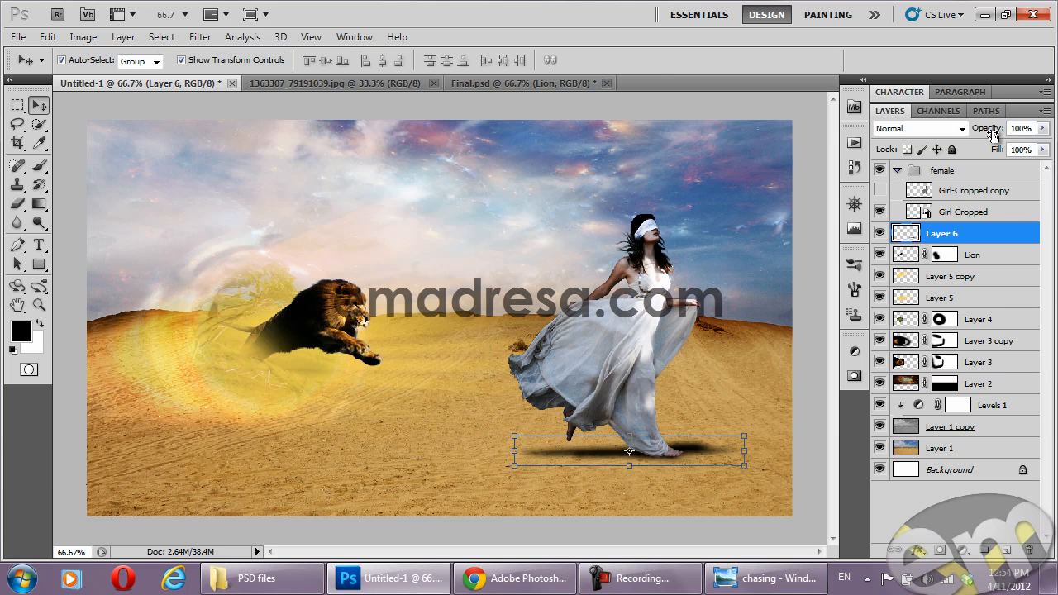
Lower the opacity of the girl's ground shadow layer to 50%
drag(992, 135, 961, 136)
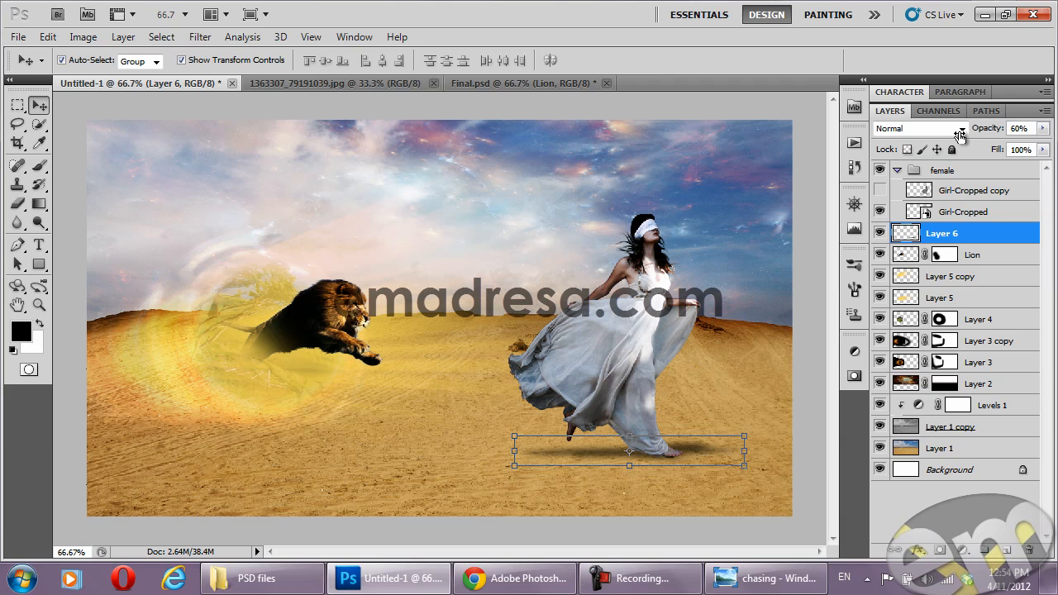
click(814, 459)
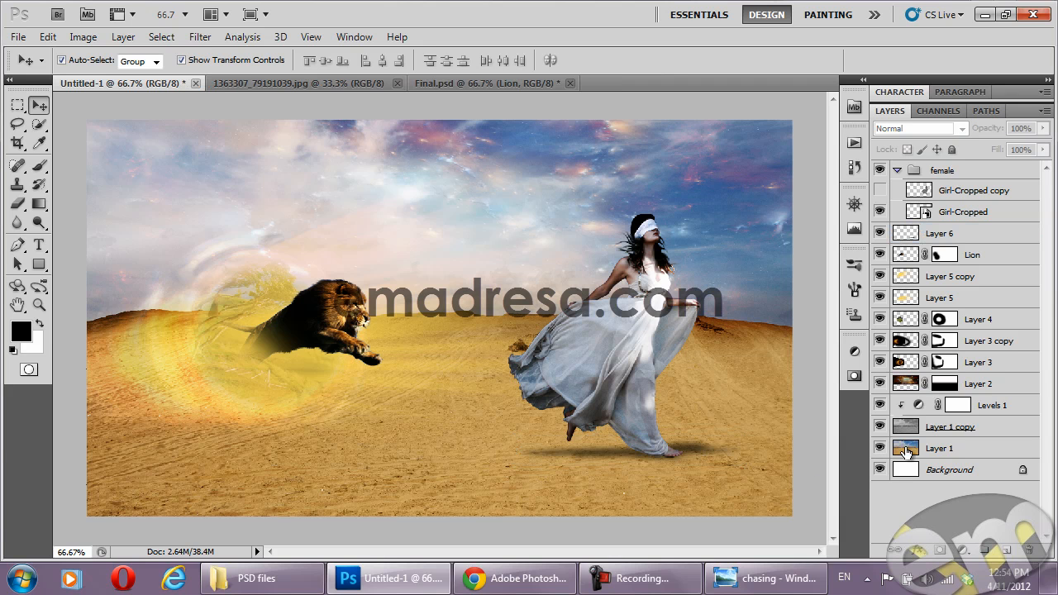
click(635, 454)
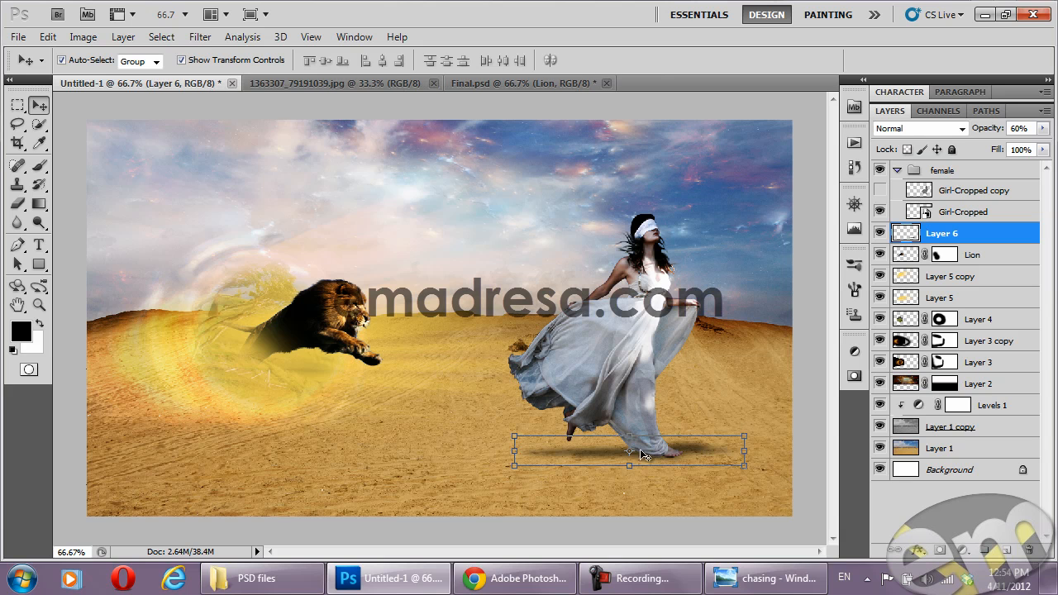
drag(983, 127, 979, 128)
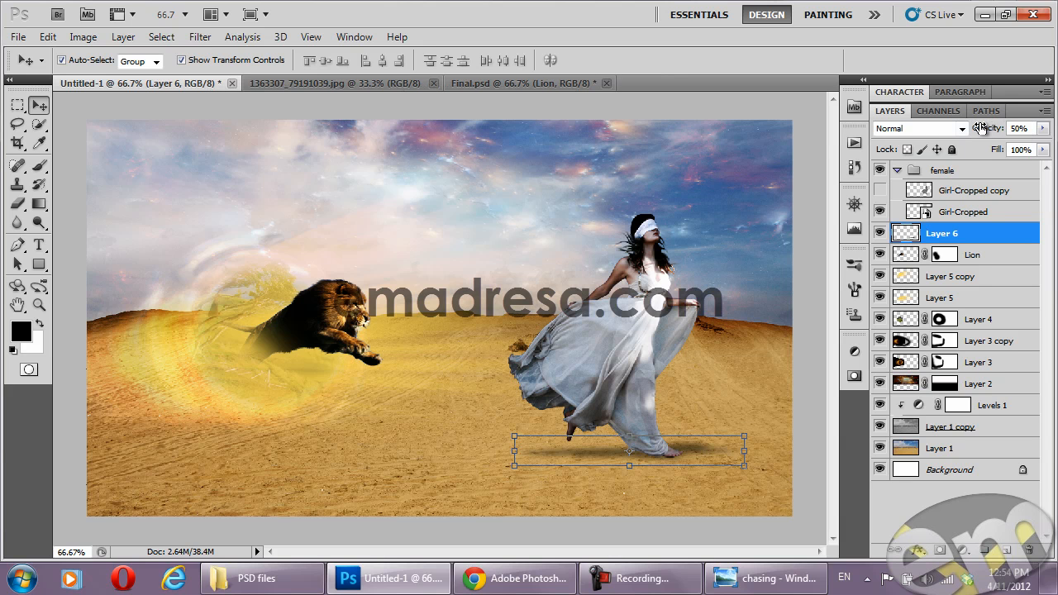
Paint a contact shadow under the girl's front foot on a new layer with a soft black 24 px brush at 0% hardness
click(1006, 551)
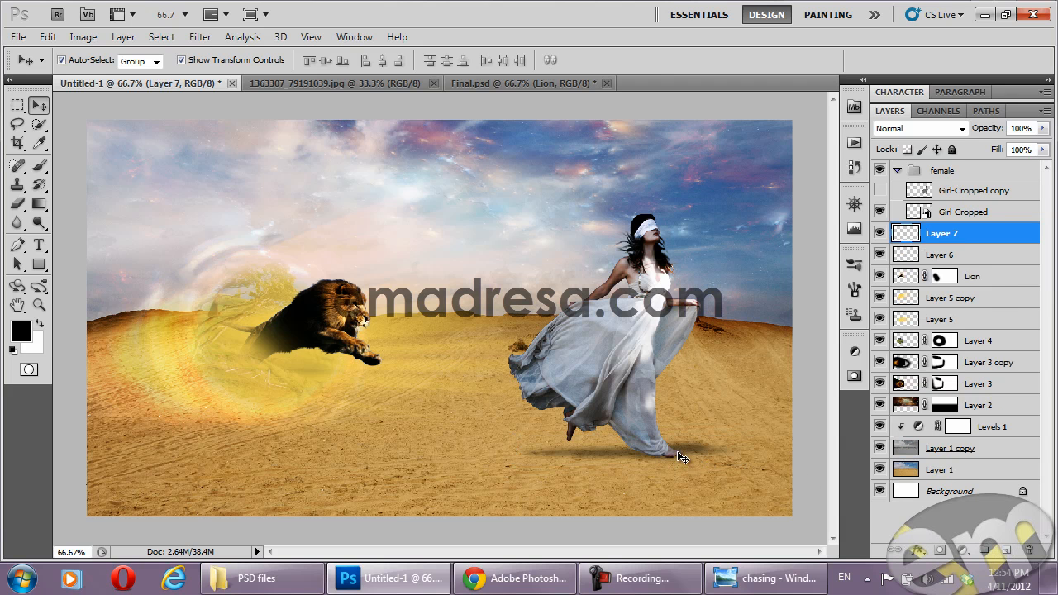
click(39, 165)
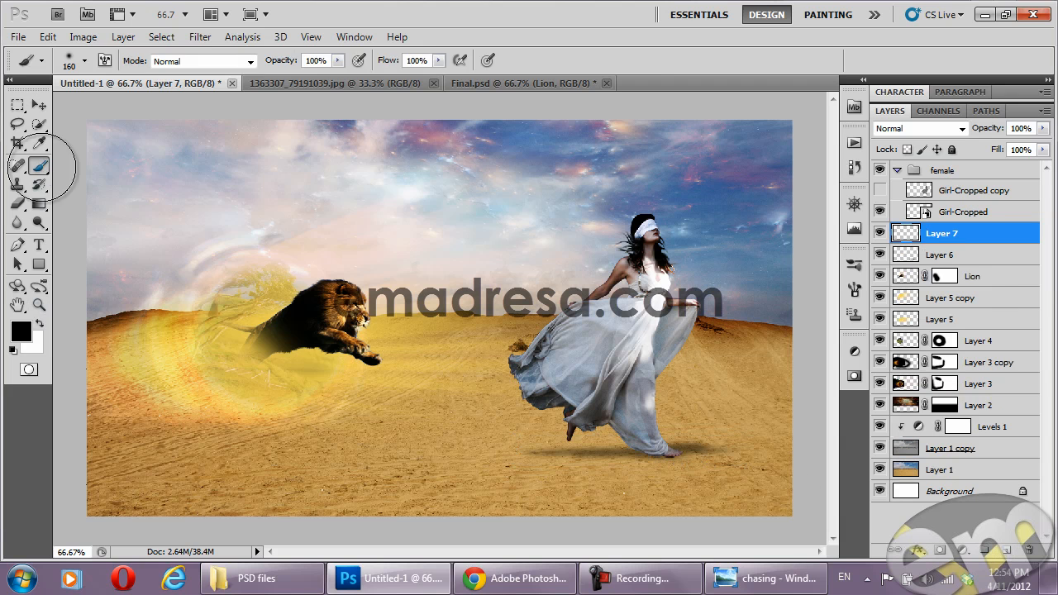
right_click(622, 386)
drag(665, 387, 652, 385)
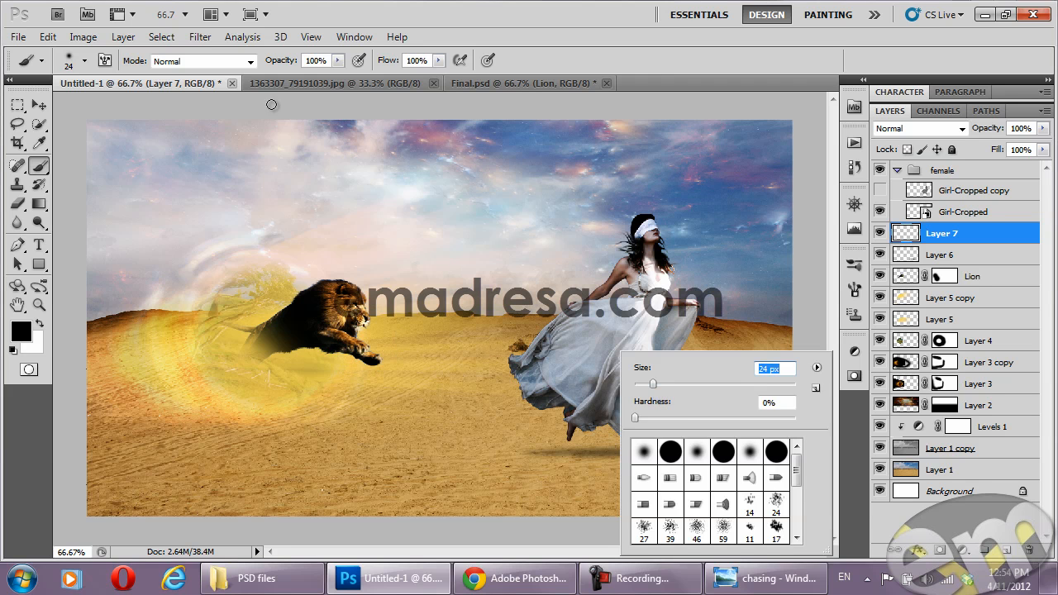
click(192, 87)
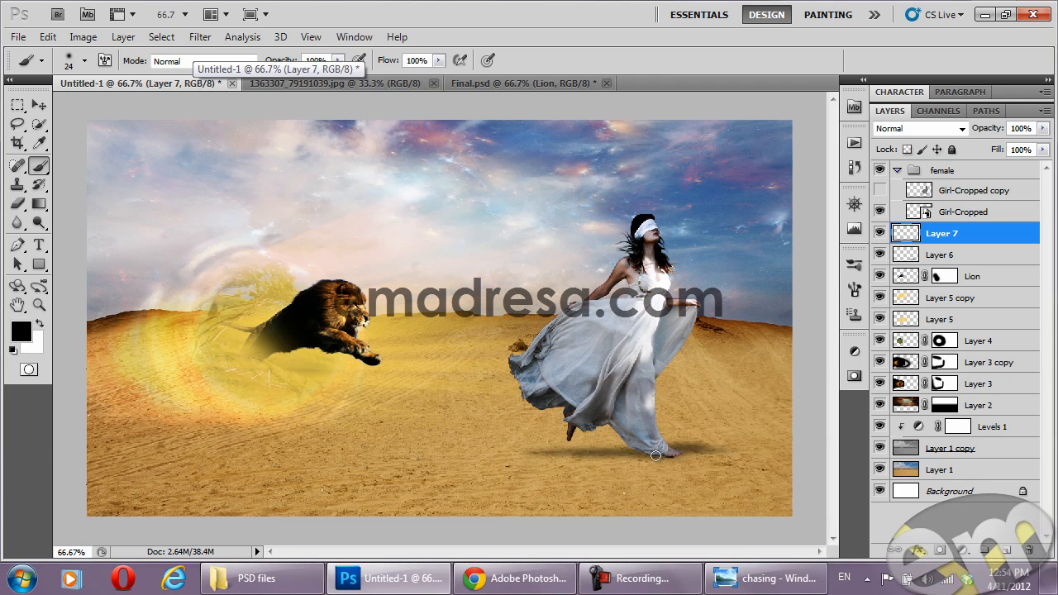
drag(652, 449, 673, 452)
Set the foot shadow layer's opacity to 35% and compare the image with each shadow layer hidden and shown
drag(989, 129, 941, 139)
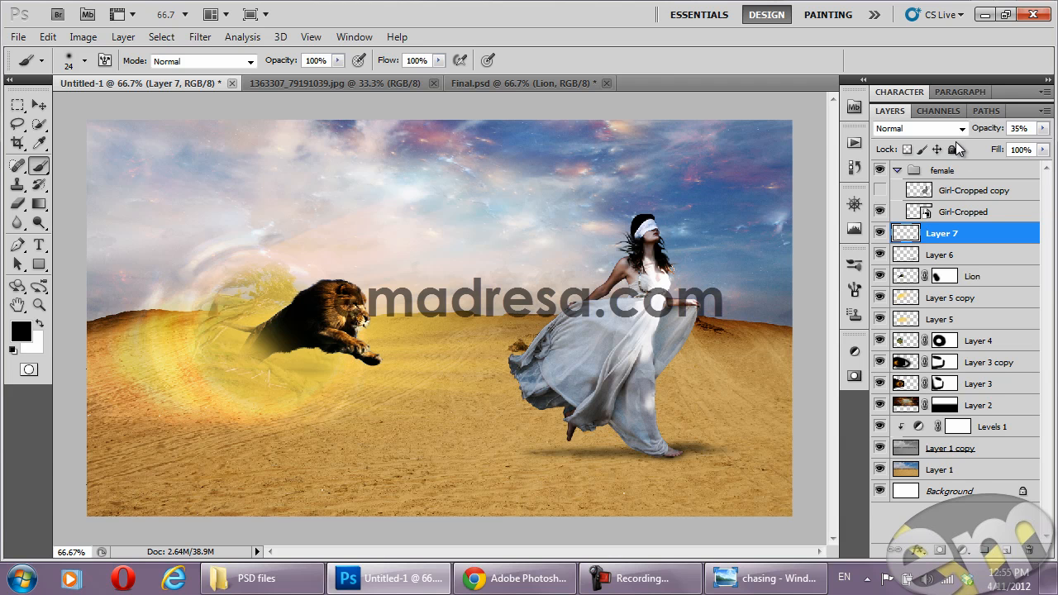
click(880, 235)
click(880, 236)
click(880, 256)
click(880, 255)
click(895, 171)
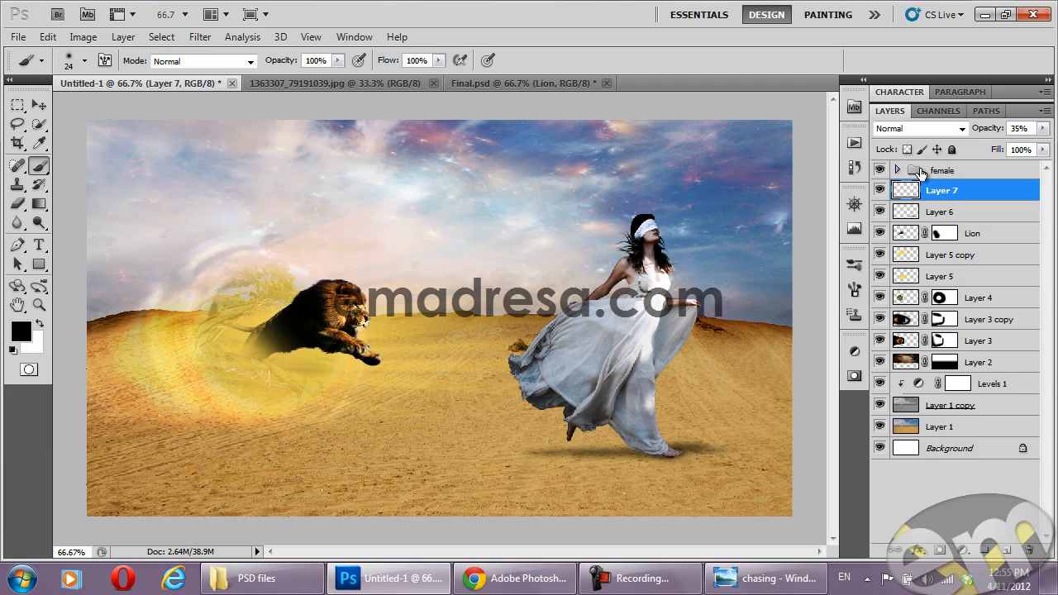
Move the girl's two shadow layers into the female group below Girl-Cropped, collapse the group, and check it by hiding and showing it
click(921, 171)
click(879, 170)
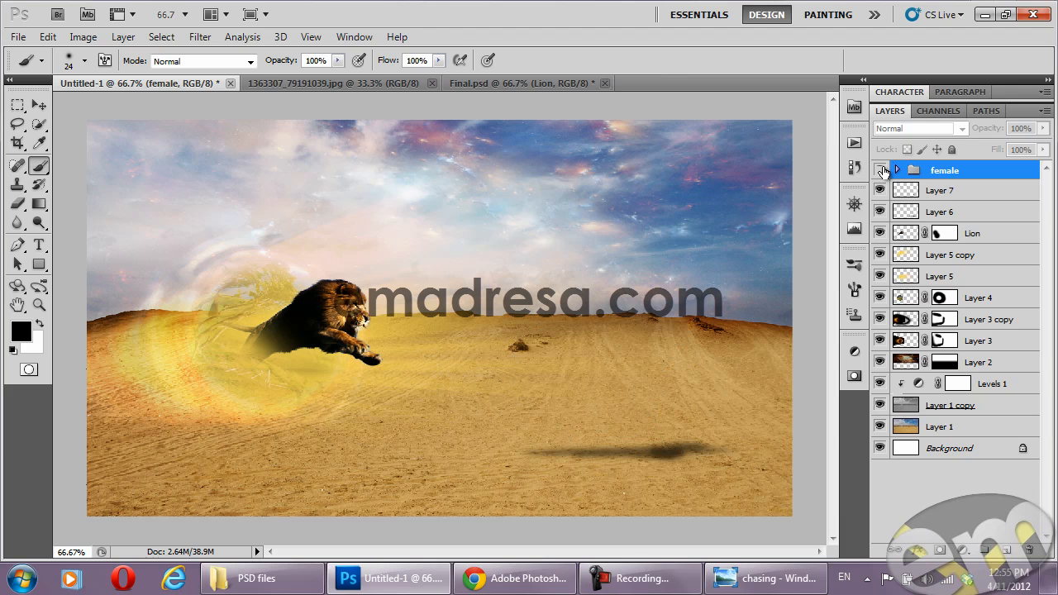
click(880, 171)
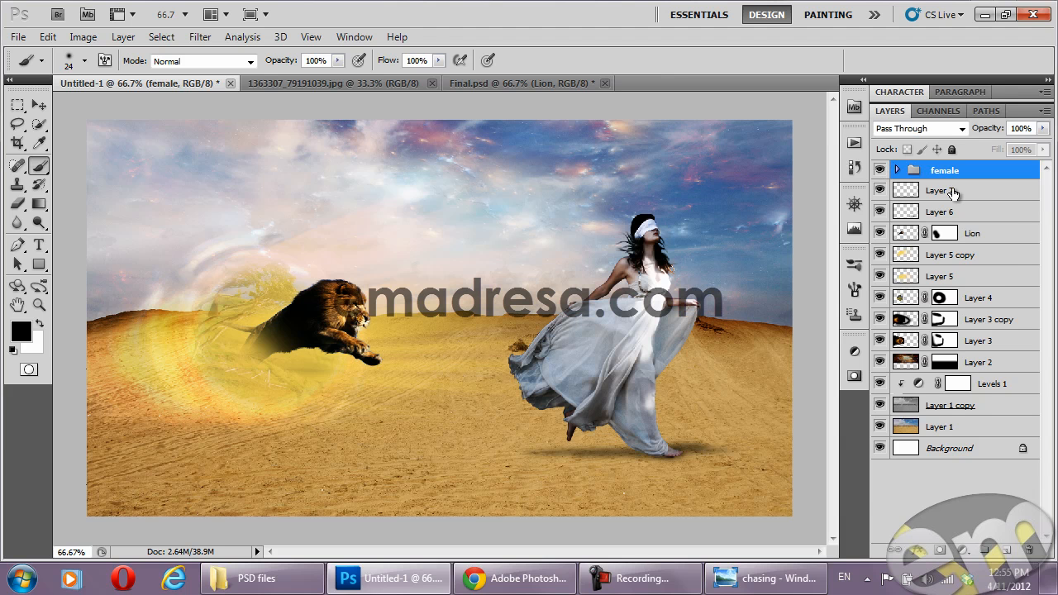
click(896, 170)
mouse_move(987, 240)
mouse_down()
mouse_move(983, 217)
mouse_move(983, 241)
mouse_up()
click(983, 261)
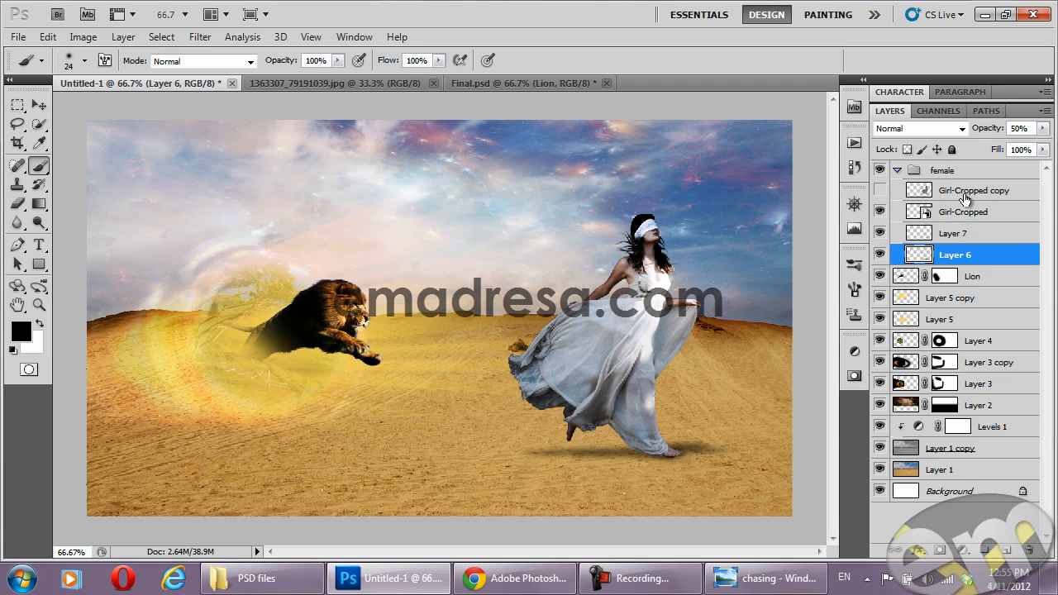
click(898, 177)
click(896, 170)
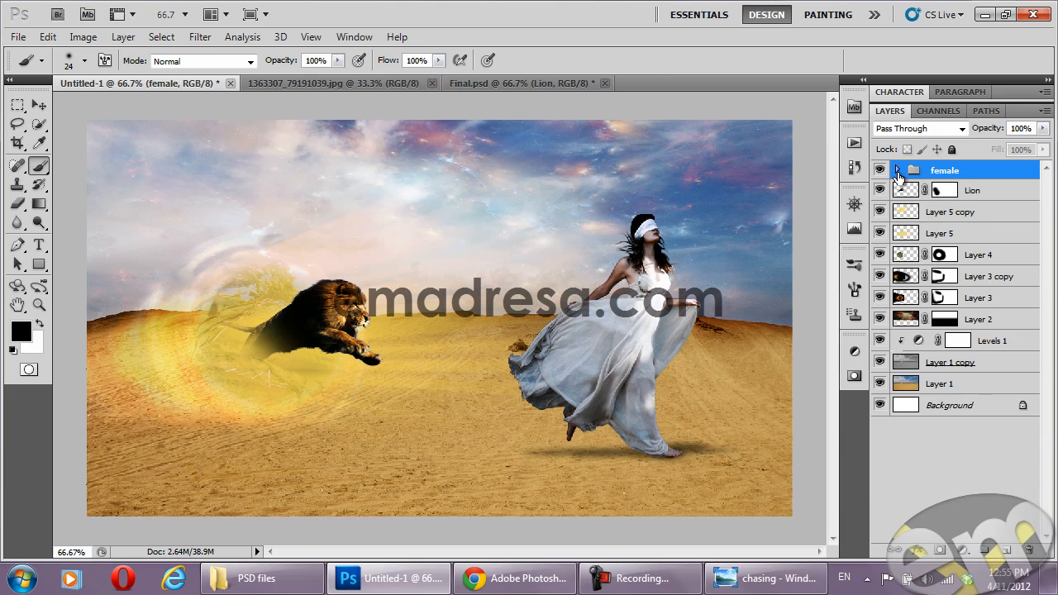
click(880, 171)
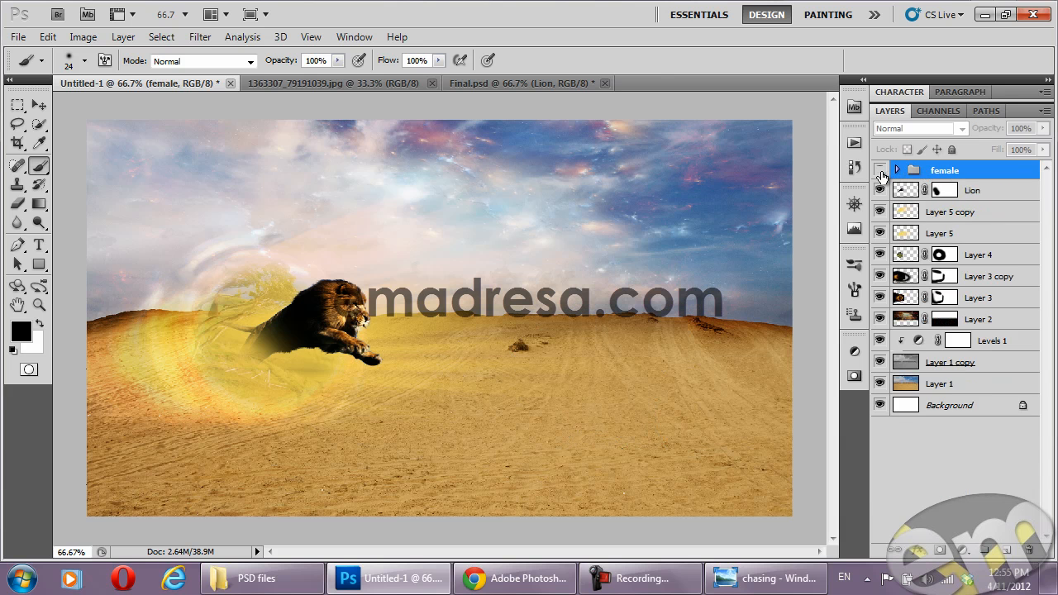
click(880, 171)
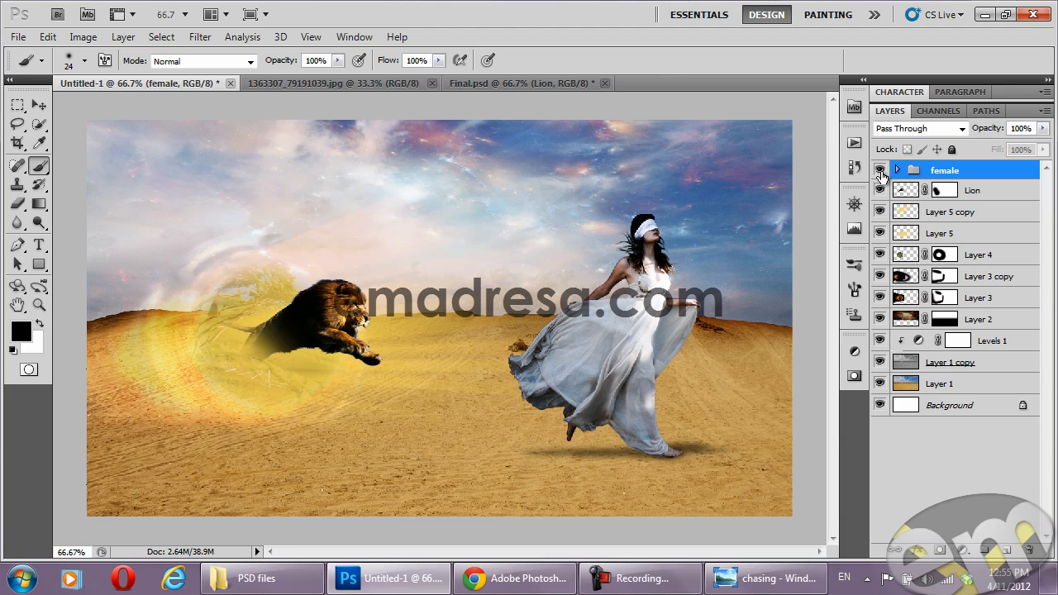
Open Eagle Cropped from the PSD files folder in Photoshop, copy the eagle into the Untitled-1 composite, and close the source file
click(257, 579)
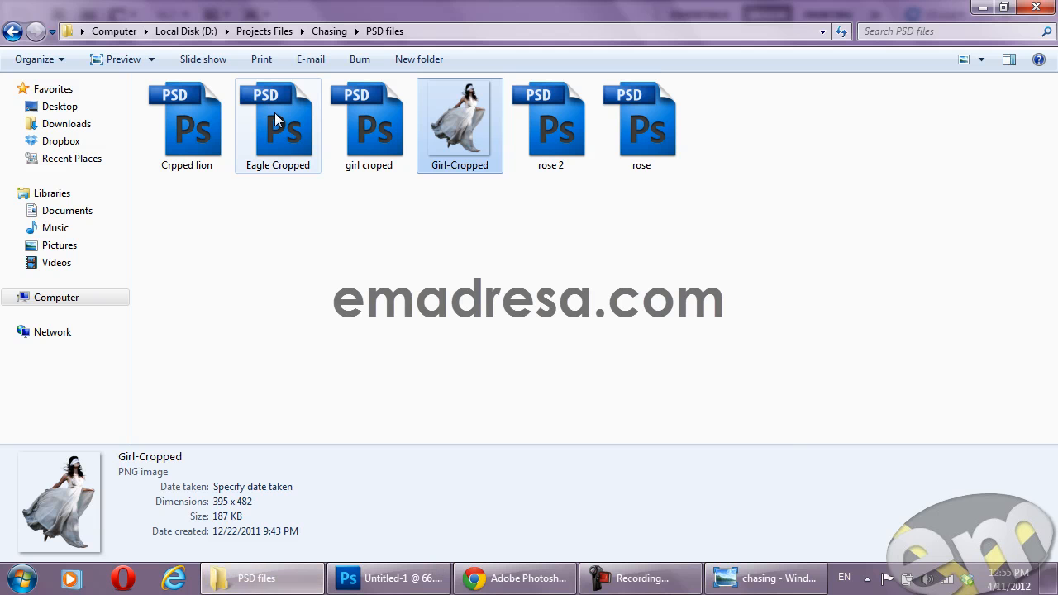
drag(272, 108, 557, 124)
drag(658, 66, 715, 108)
key(v)
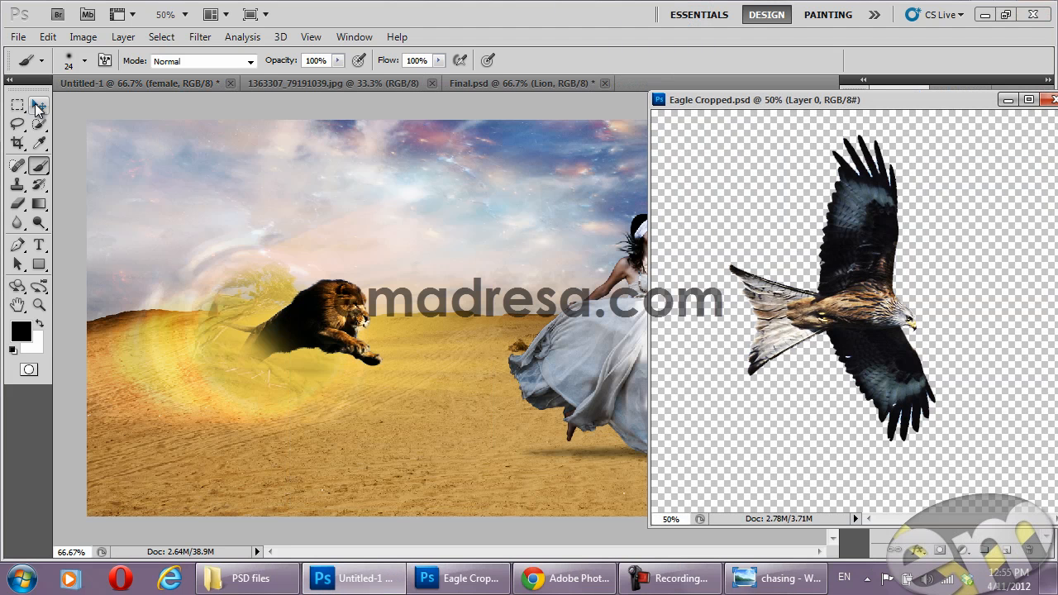
drag(846, 232, 516, 228)
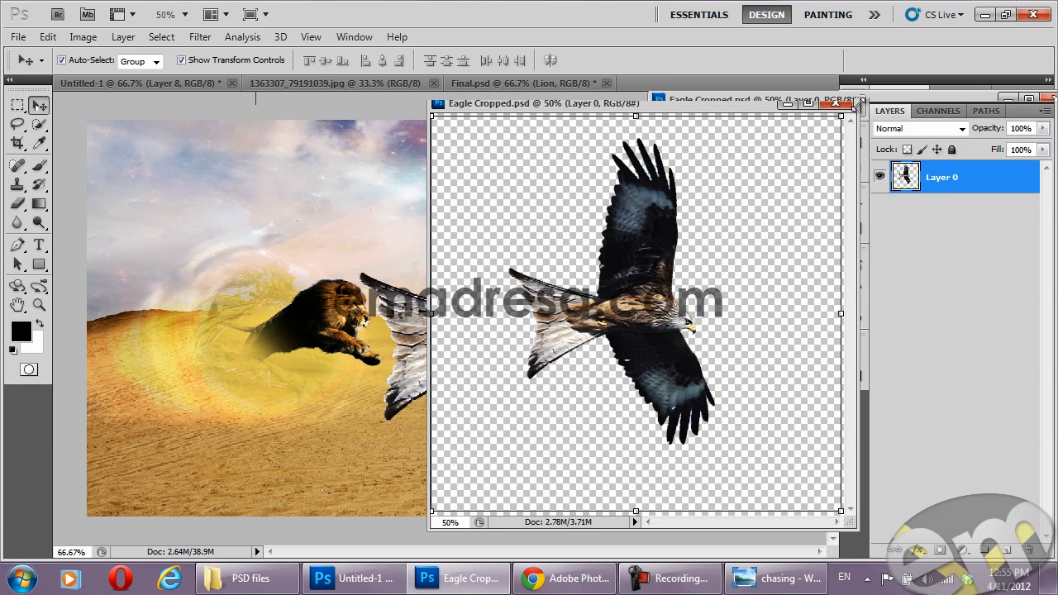
click(839, 100)
drag(524, 262, 502, 287)
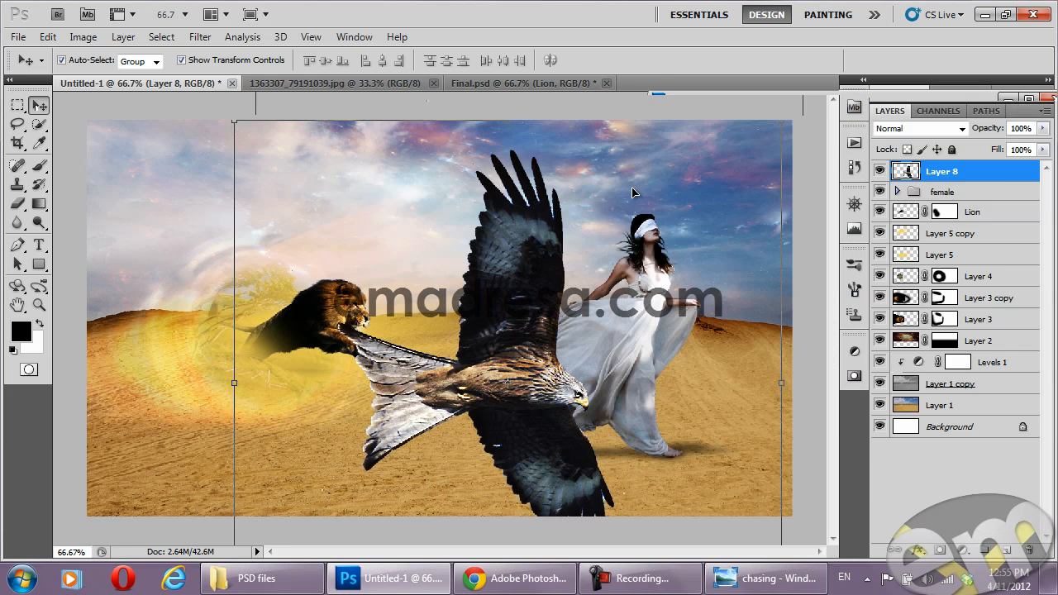
Scale the eagle down to a small bird and place it in the sky above the lion
key(ctrl+t)
drag(780, 123, 568, 325)
drag(611, 381, 601, 390)
key(Return)
drag(512, 364, 228, 157)
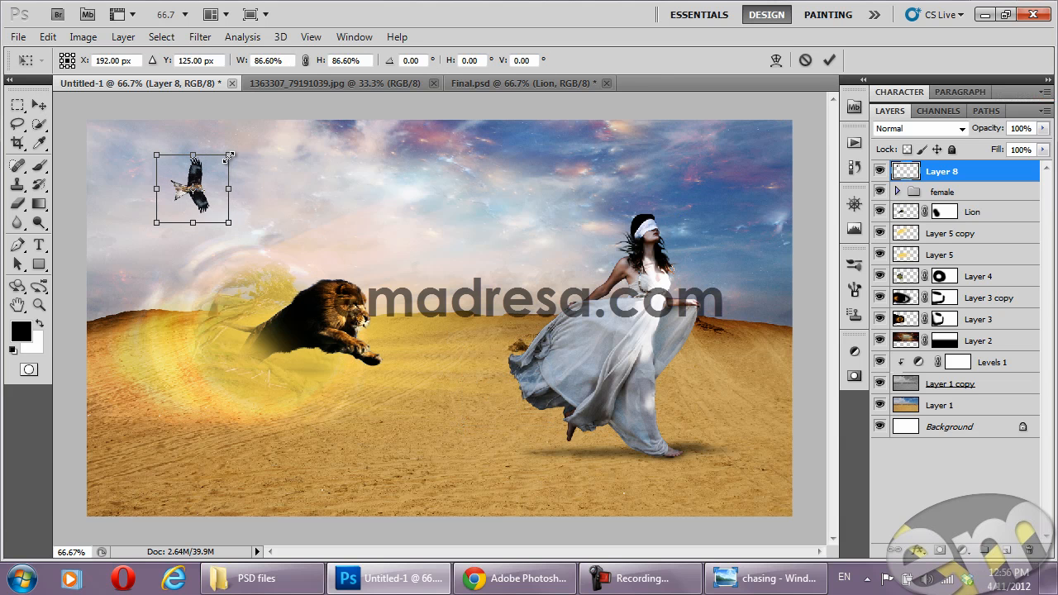
key(Return)
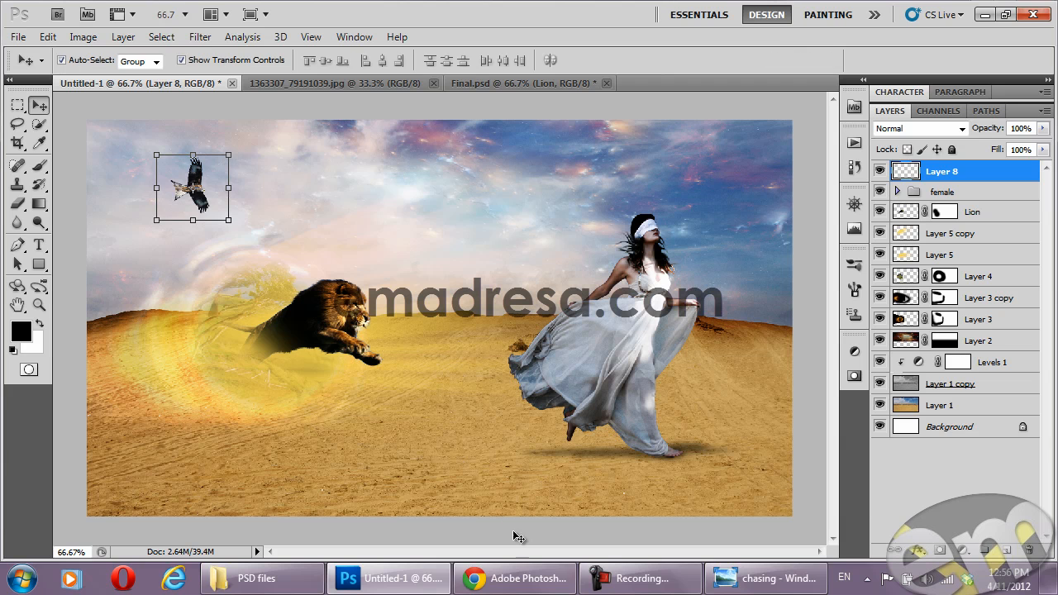
Examine the finished chasing image in Windows Photo Viewer for its sky colours, and return to the Photoshop composite
click(748, 578)
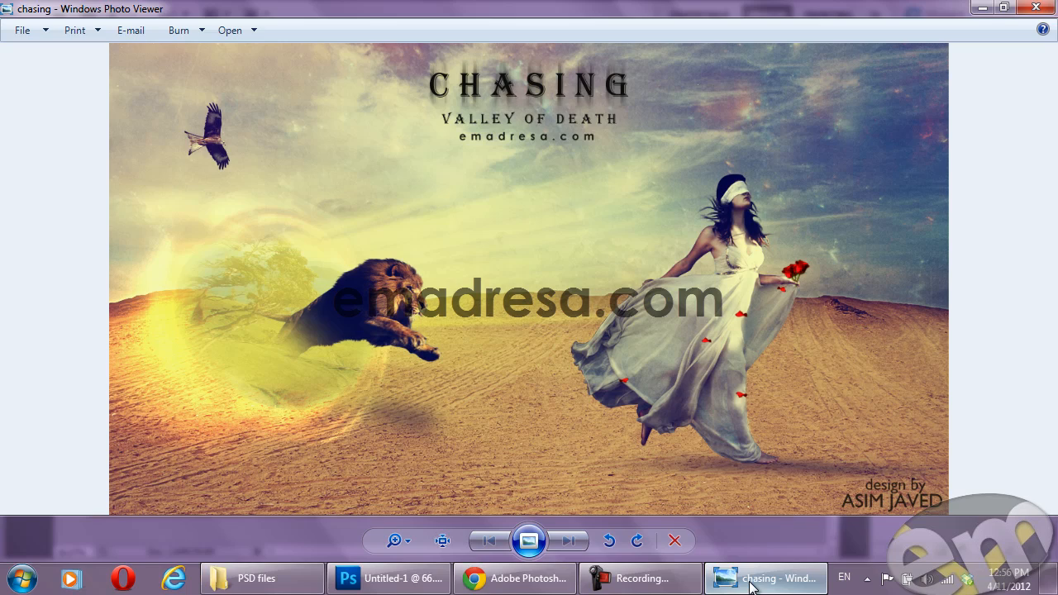
click(750, 578)
click(751, 578)
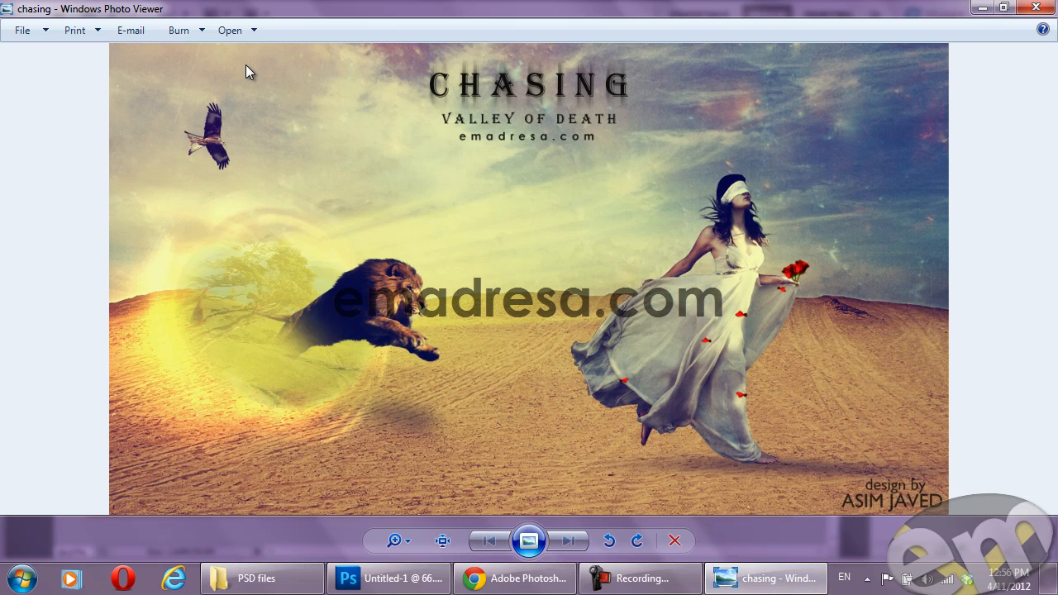
click(732, 578)
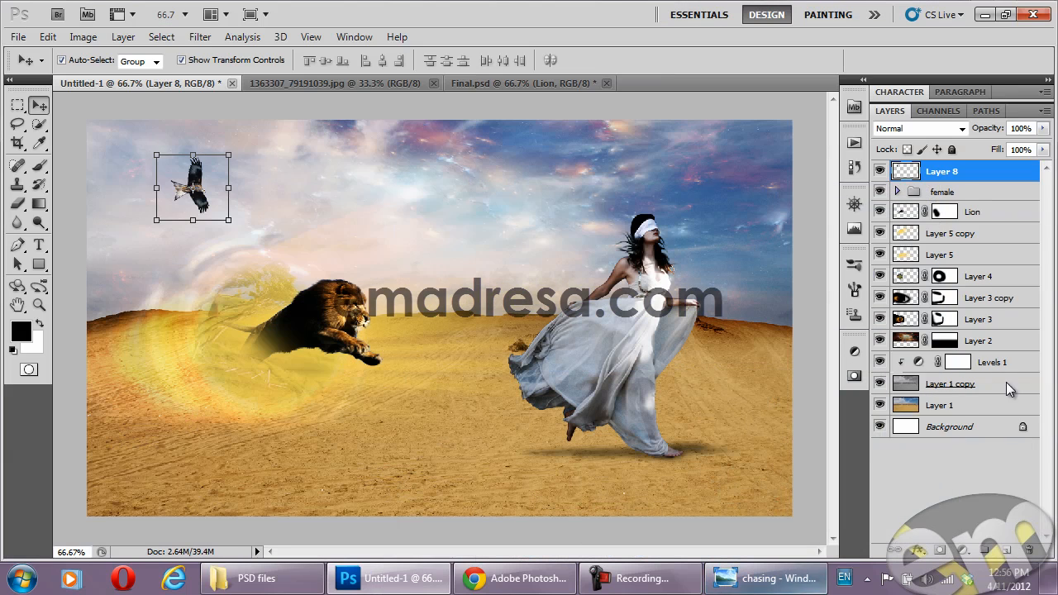
Add a new layer above the eagle layer and set the foreground colour to pink #f7247d
click(1003, 550)
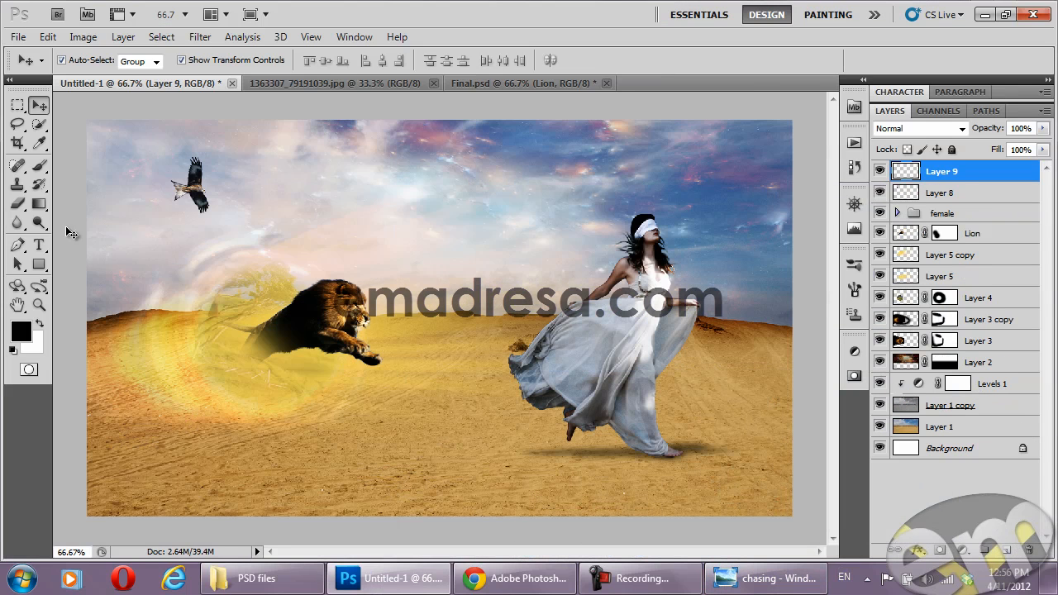
click(20, 330)
click(542, 146)
click(495, 139)
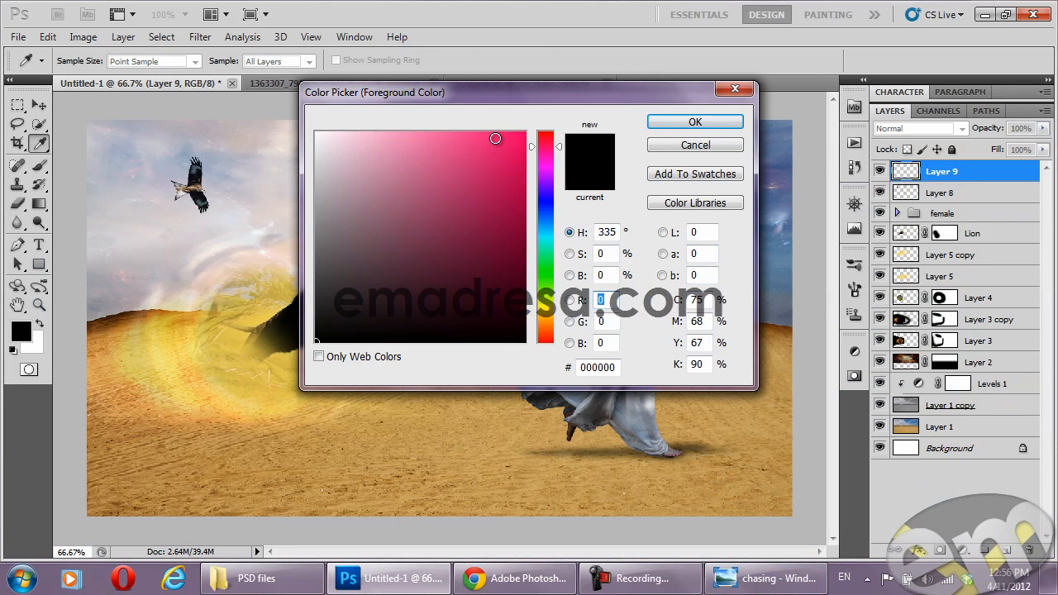
click(695, 121)
Paint pink over the upper-left sky around the eagle with a soft 277 px brush at 0% hardness
click(39, 164)
right_click(242, 197)
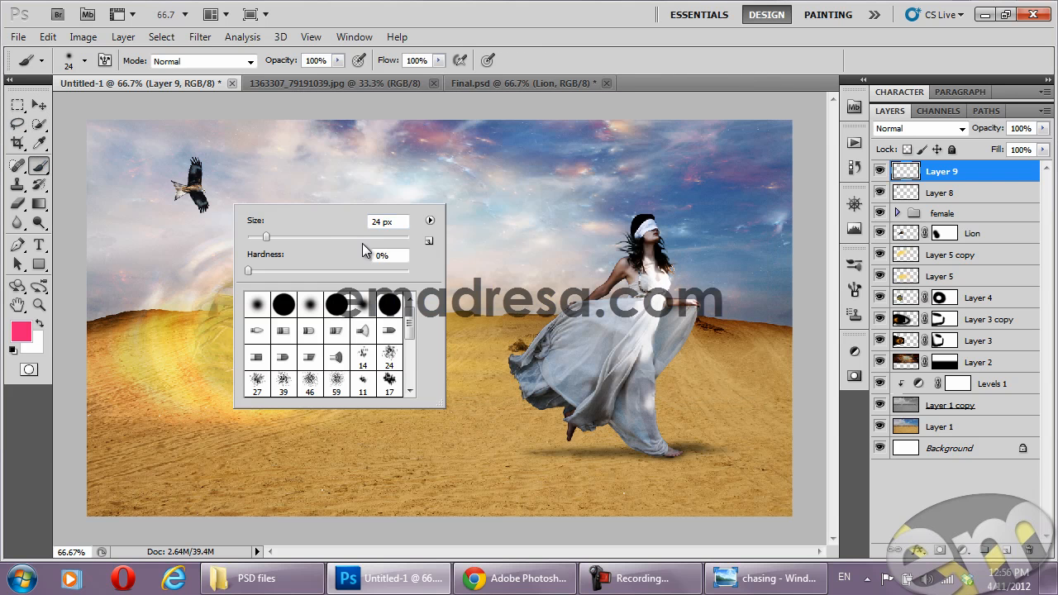
drag(366, 237, 374, 237)
click(175, 87)
mouse_move(209, 143)
mouse_down()
mouse_move(128, 134)
mouse_move(133, 114)
mouse_move(318, 91)
mouse_move(277, 89)
mouse_up()
Change the foreground colour to bright blue and paint over the upper-right corner of the sky on the same layer
click(28, 332)
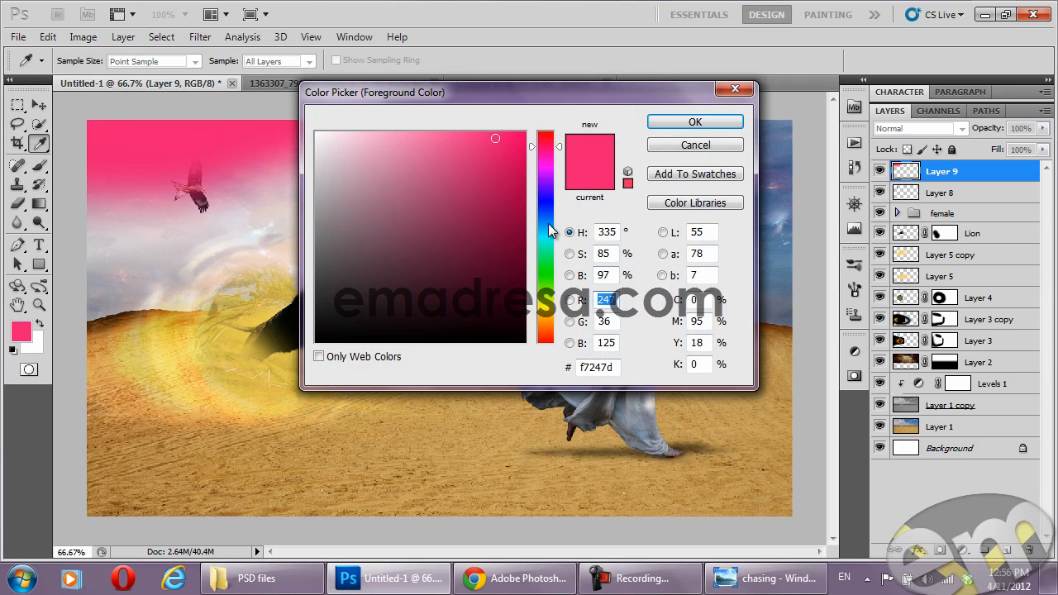
click(548, 223)
click(695, 123)
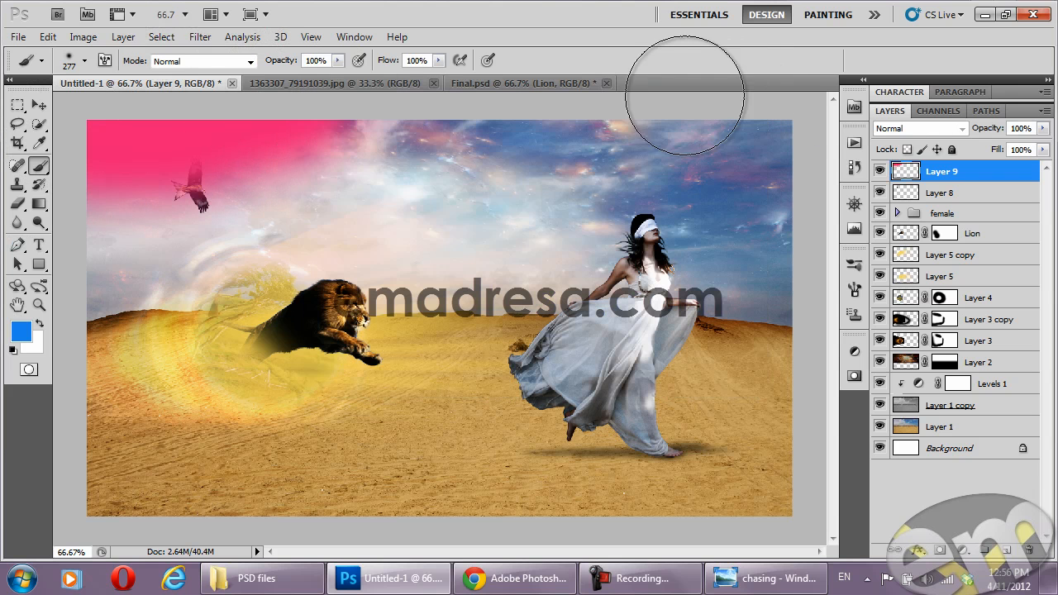
mouse_move(622, 98)
mouse_down()
mouse_move(739, 92)
mouse_move(801, 111)
mouse_move(816, 148)
mouse_up()
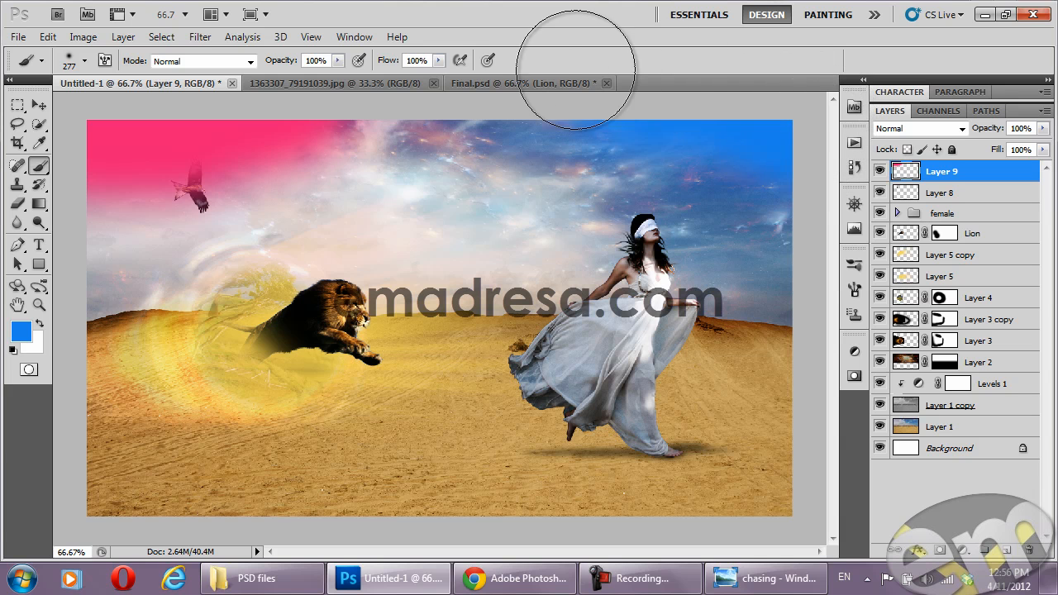
Set the pink and blue paint layer to Color Dodge blending at 27% opacity
click(39, 105)
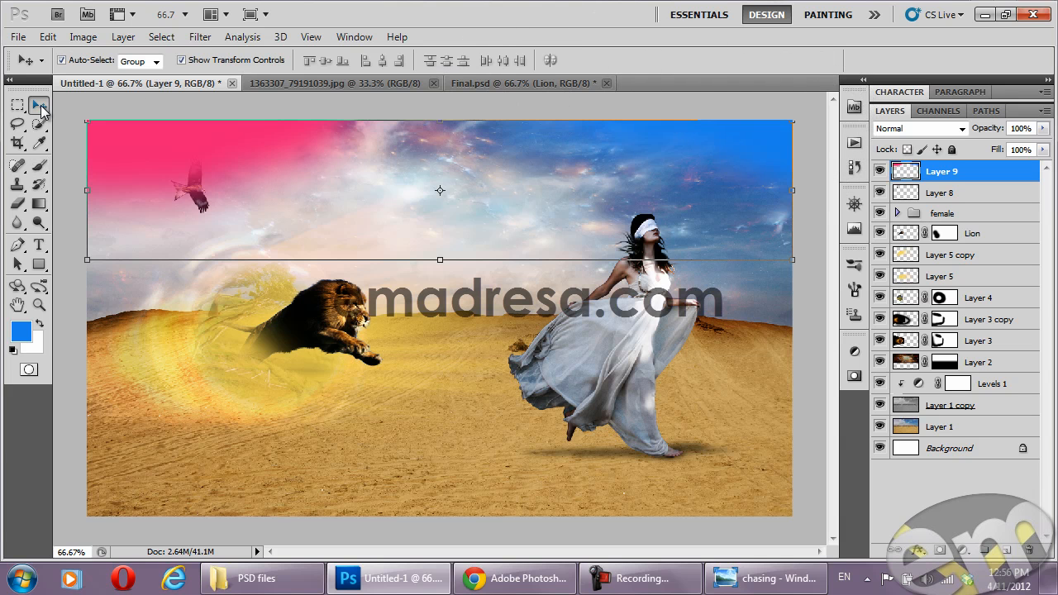
click(85, 362)
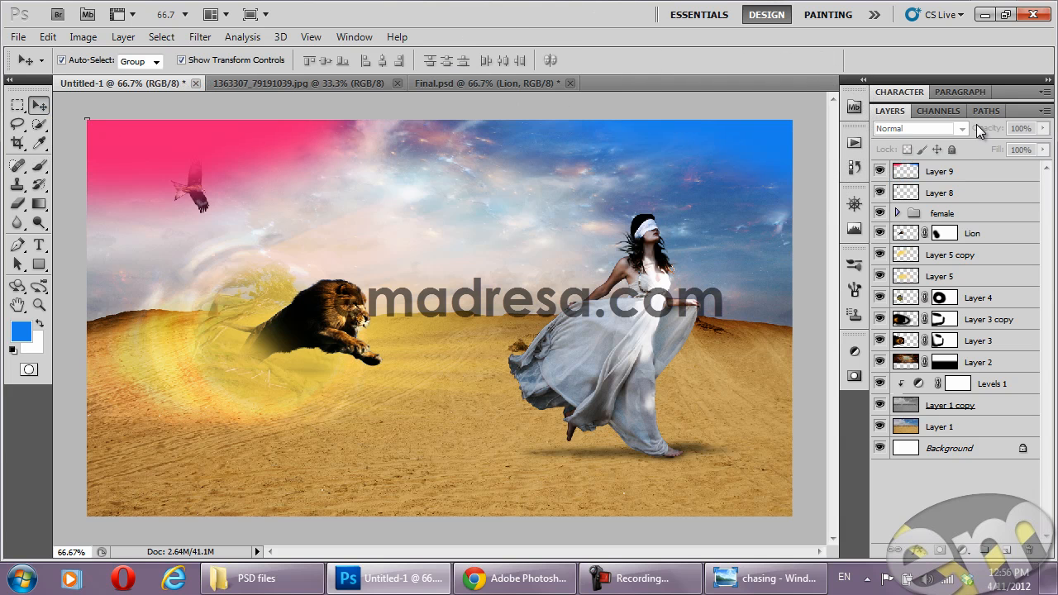
click(947, 171)
click(922, 130)
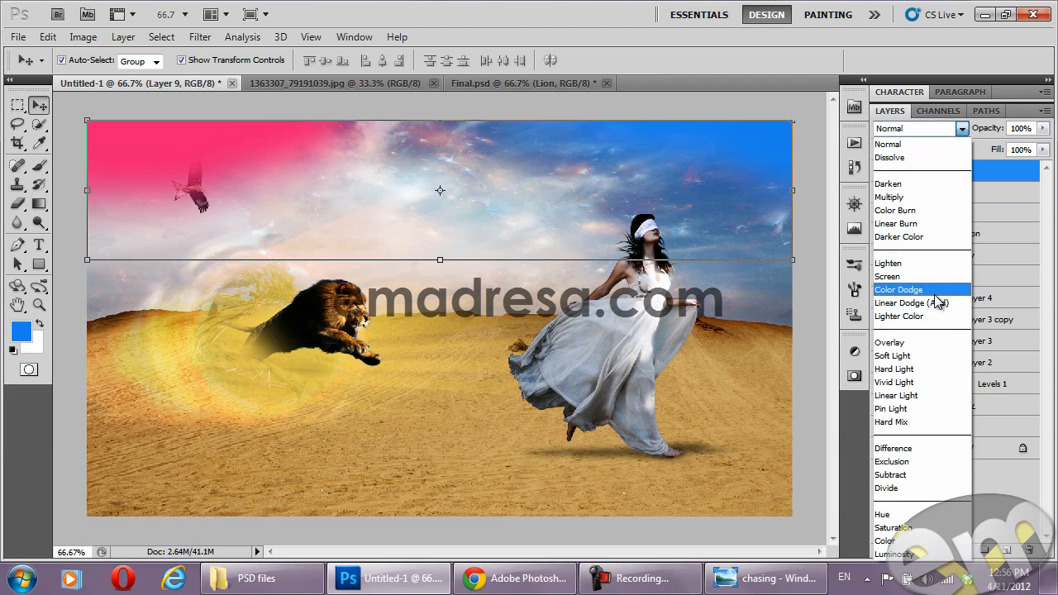
click(936, 294)
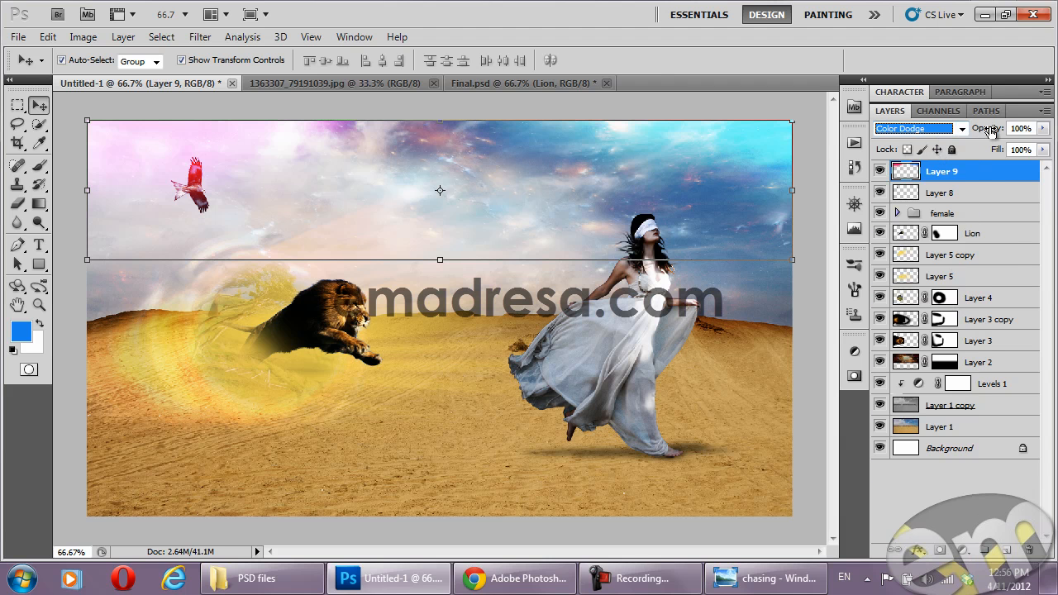
drag(993, 133, 932, 132)
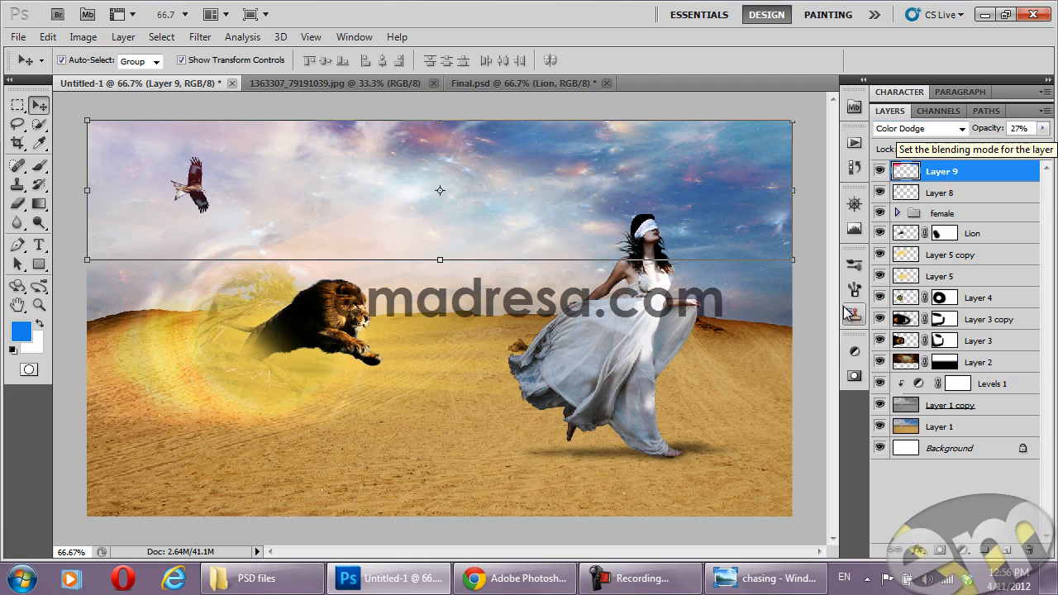
click(816, 334)
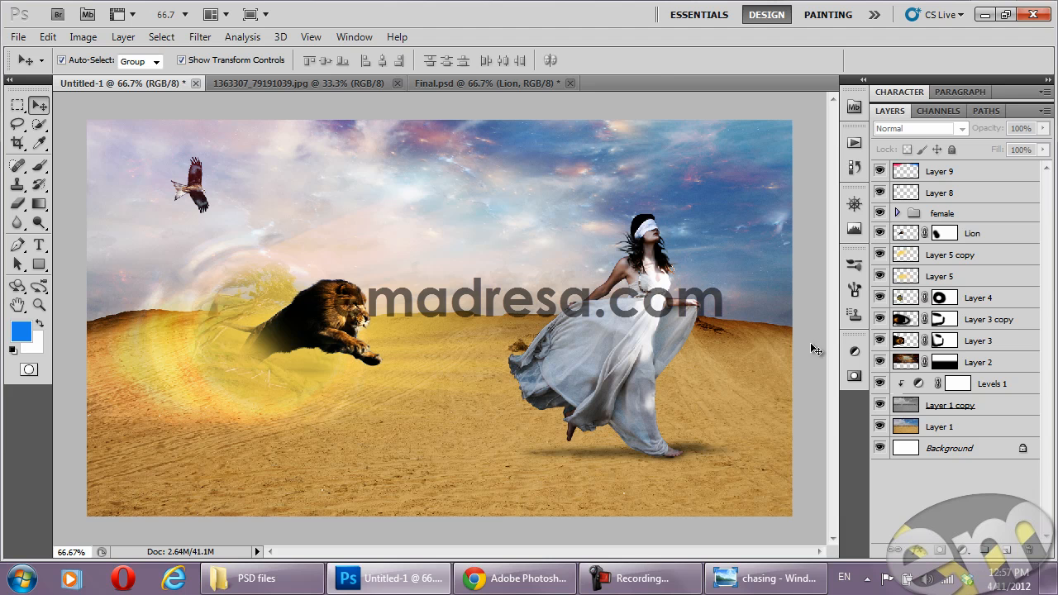
Open rose 2 from the PSD files folder in Photoshop, copy the rose into the Untitled-1 composite, and close the source file
click(256, 579)
click(558, 202)
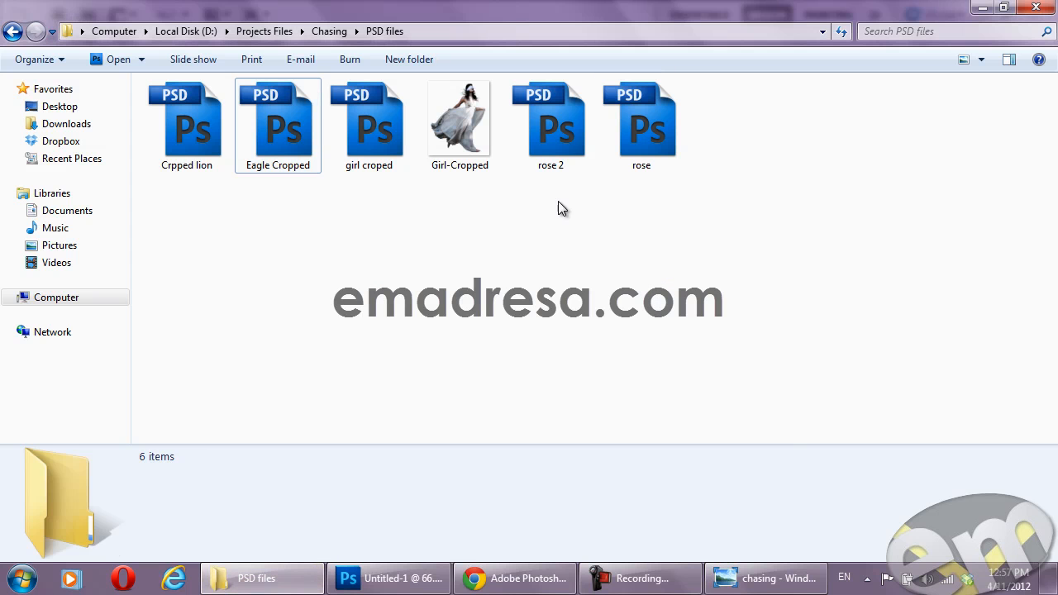
double_click(563, 150)
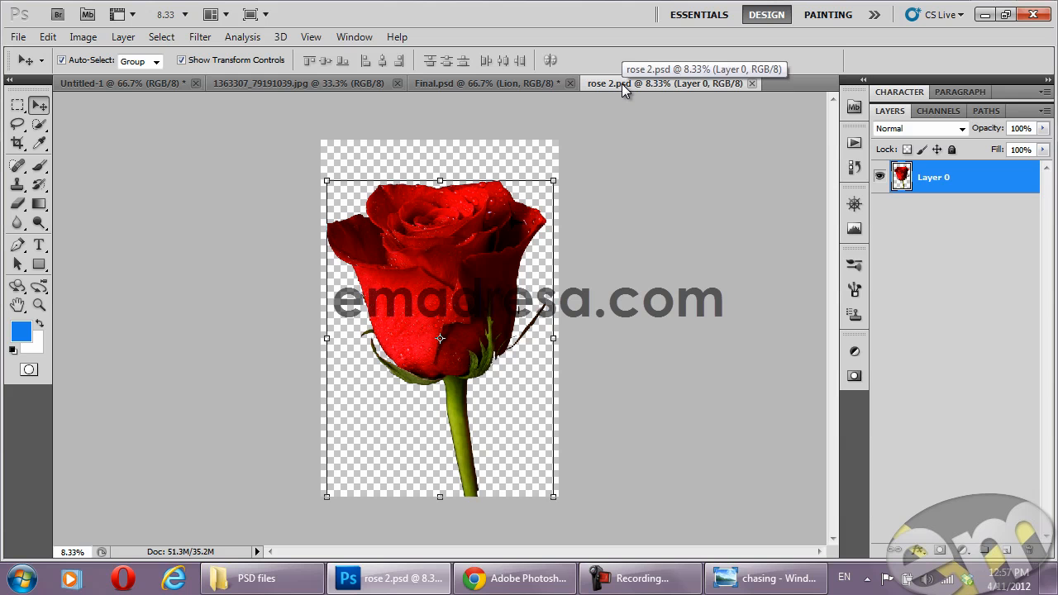
drag(719, 156, 715, 138)
drag(789, 279, 632, 299)
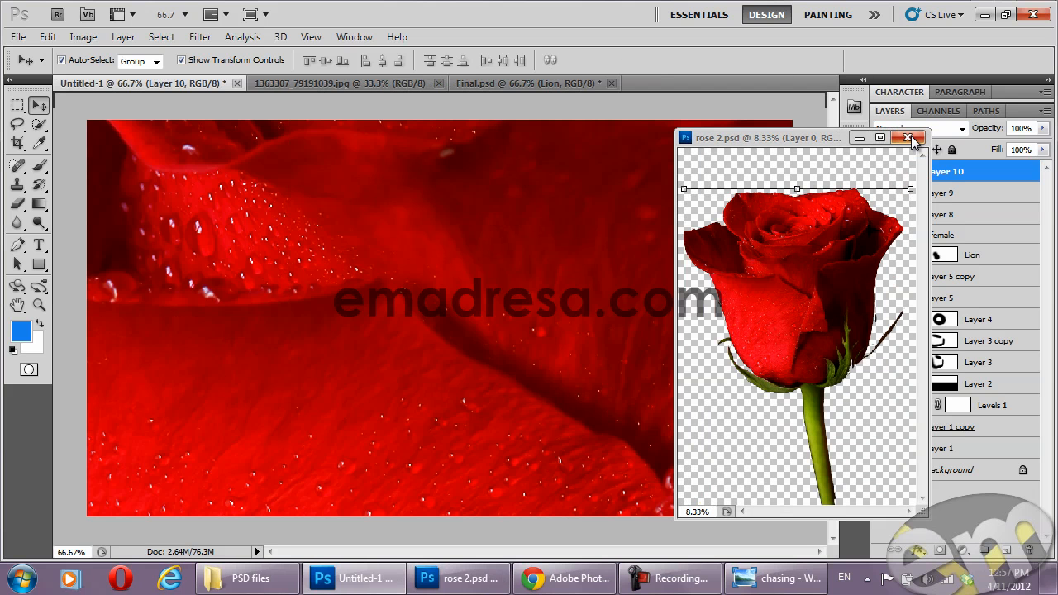
click(909, 138)
Scale the oversized rose down proportionally to a small flower and place it over the woman's dress, beside her waist
drag(601, 237, 768, 201)
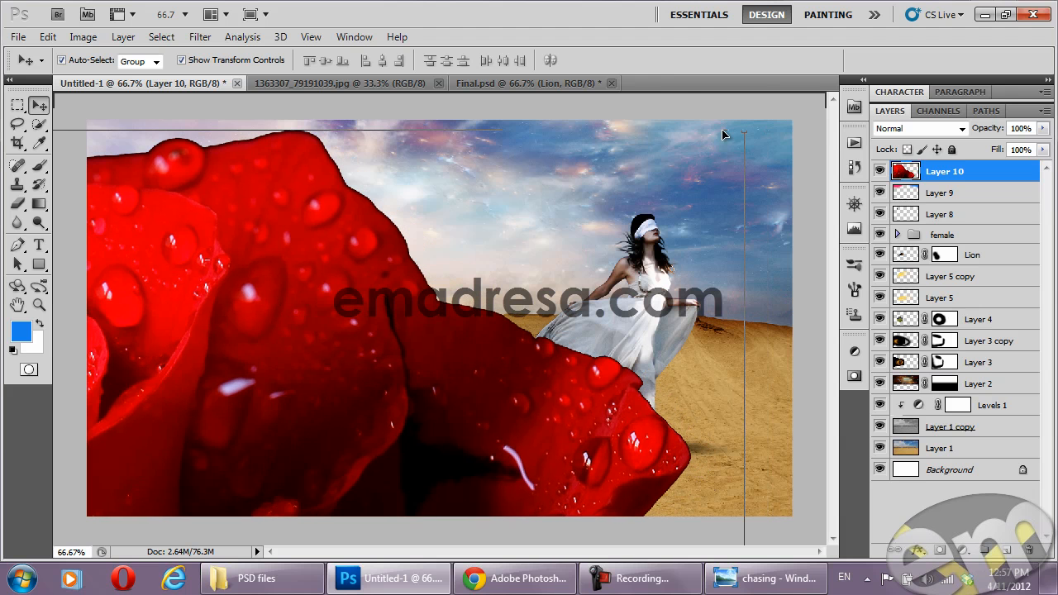
key(ctrl+t)
drag(743, 132, 576, 272)
drag(413, 238, 417, 227)
drag(785, 122, 552, 294)
drag(342, 438, 489, 213)
drag(768, 121, 545, 330)
drag(451, 425, 565, 229)
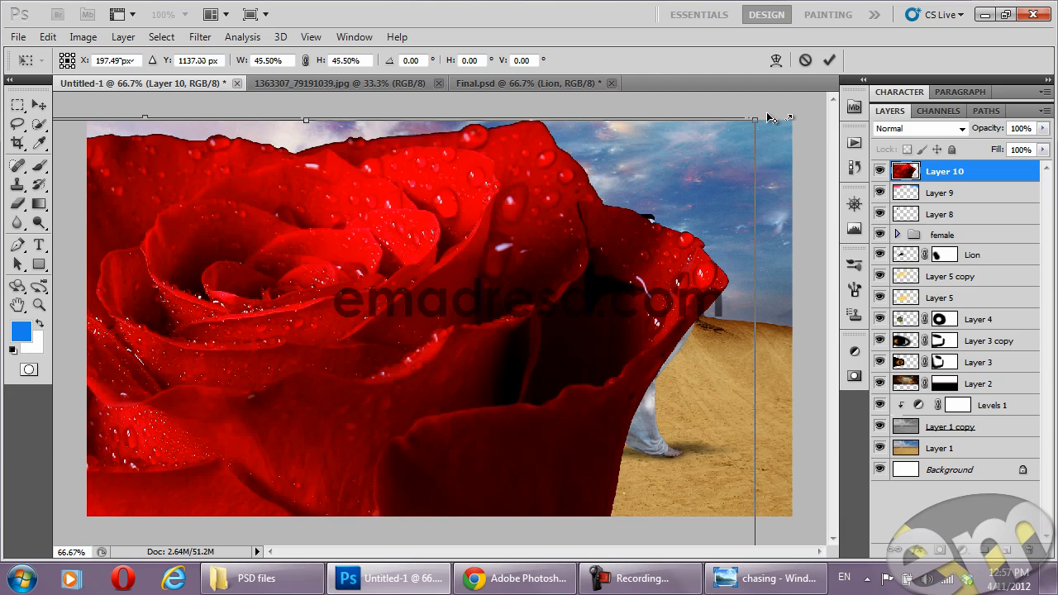
drag(761, 116, 565, 349)
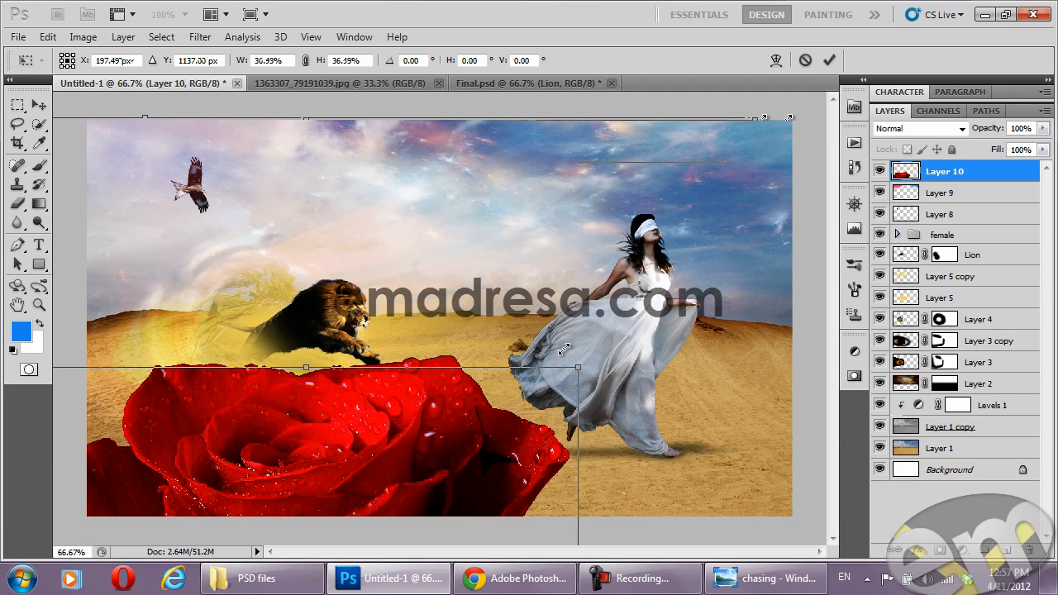
drag(438, 448, 601, 231)
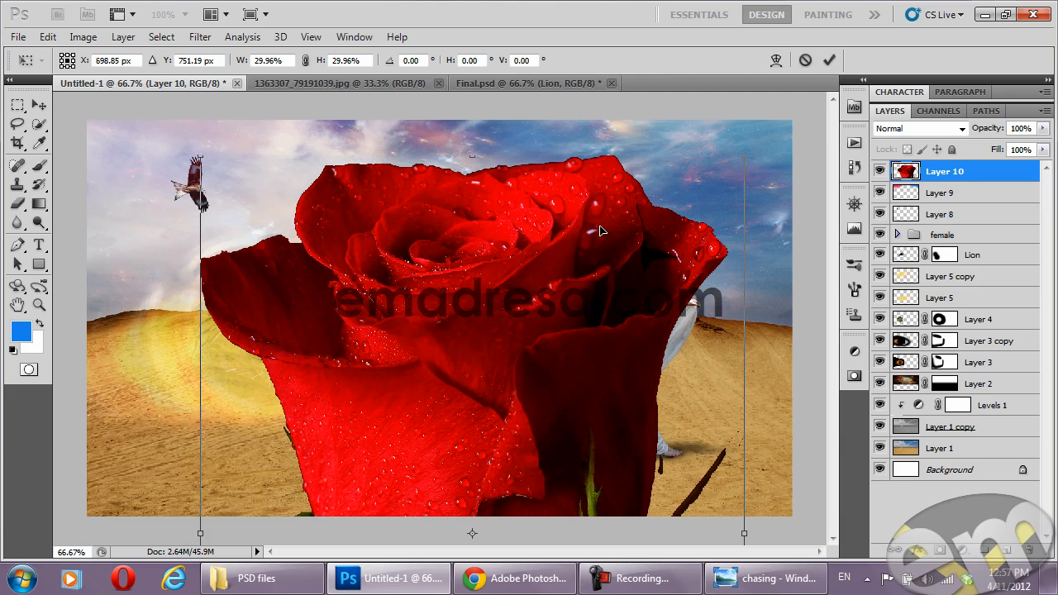
drag(746, 148, 594, 382)
drag(513, 443, 650, 306)
key(Return)
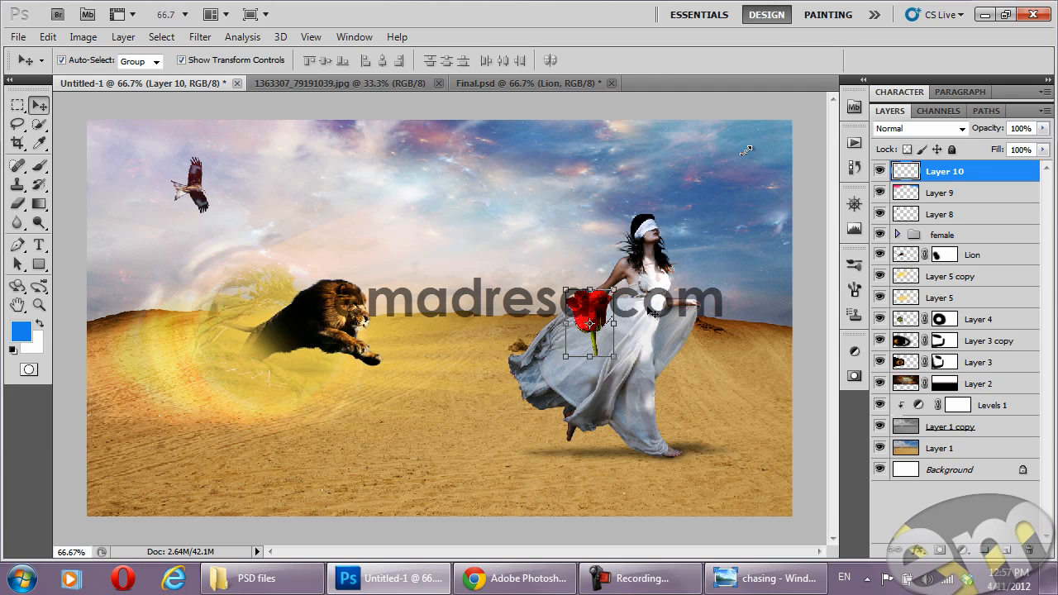
Move the rose into the woman's outstretched hand, beside her face
drag(599, 307, 700, 261)
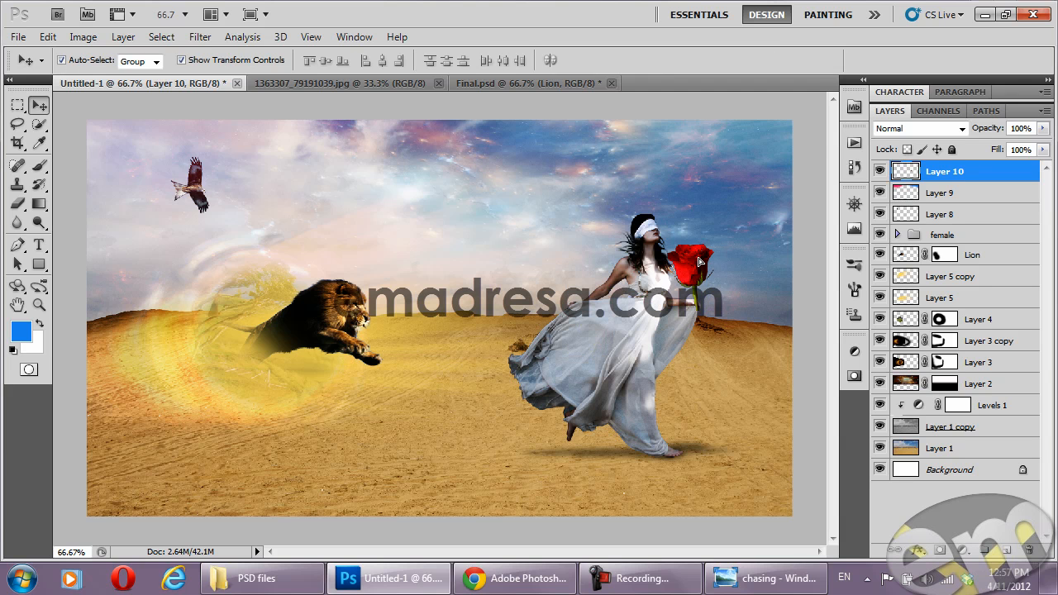
click(39, 305)
click(401, 59)
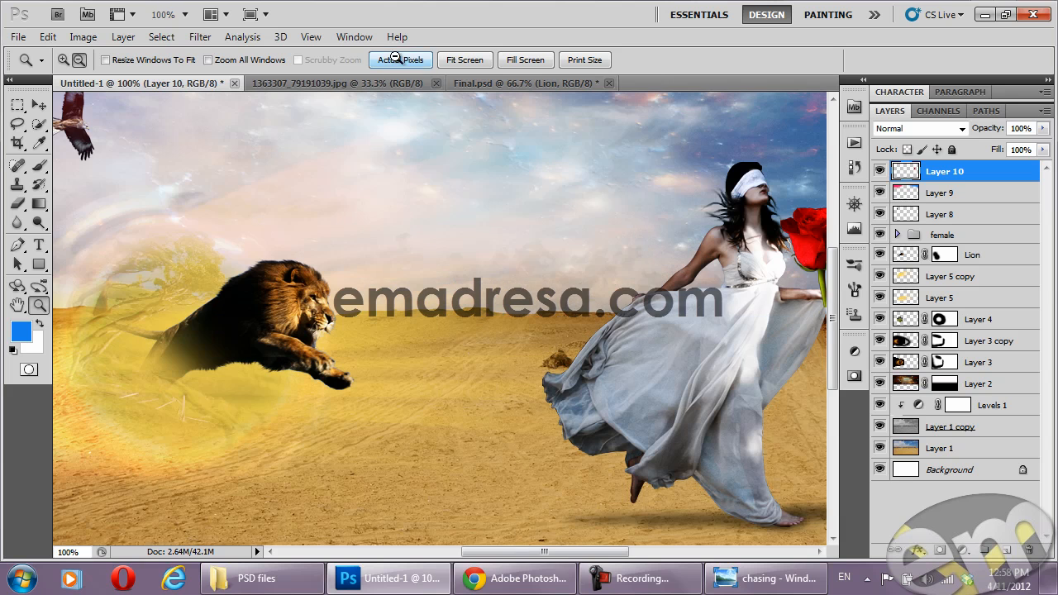
drag(483, 552, 540, 551)
scroll(554, 370, up, 3)
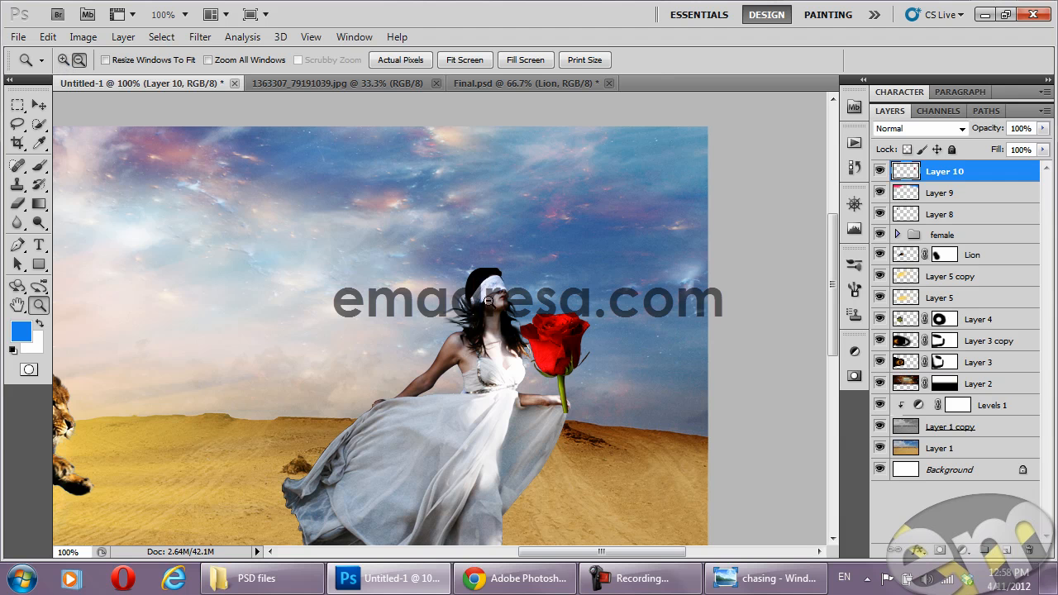
alt+click(628, 458)
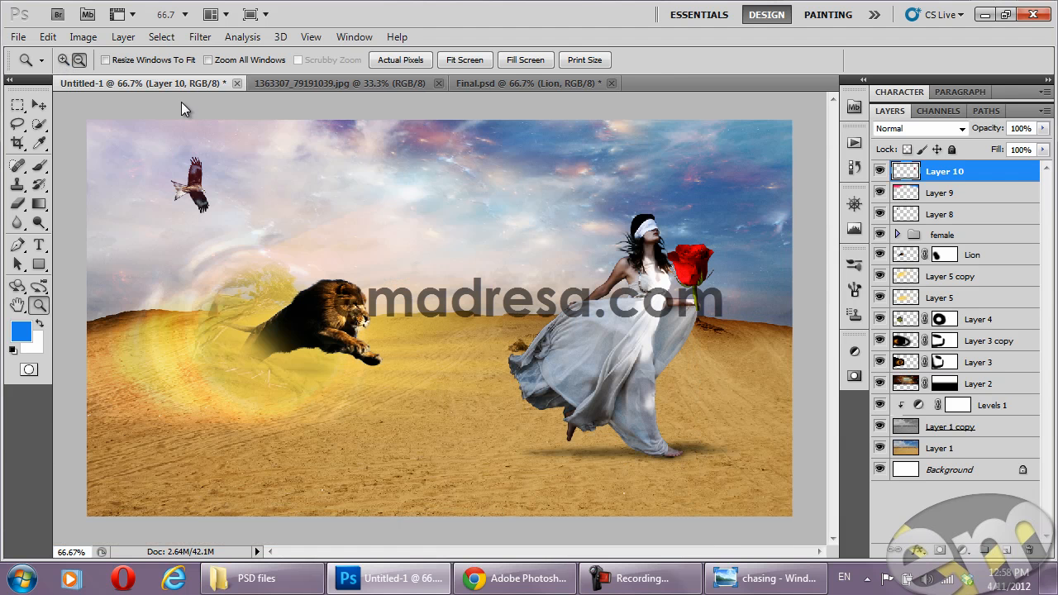
click(62, 61)
drag(592, 213, 748, 355)
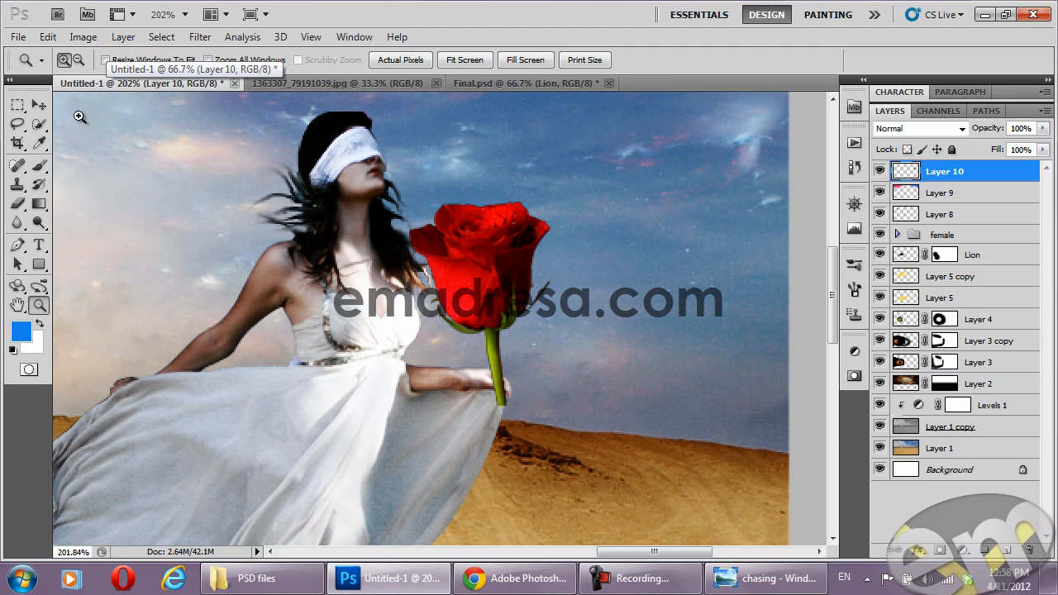
Duplicate the rose beside the woman, hide the original Layer 10, and scale the copy down proportionally to about 31.5%
click(40, 106)
drag(522, 256, 570, 258)
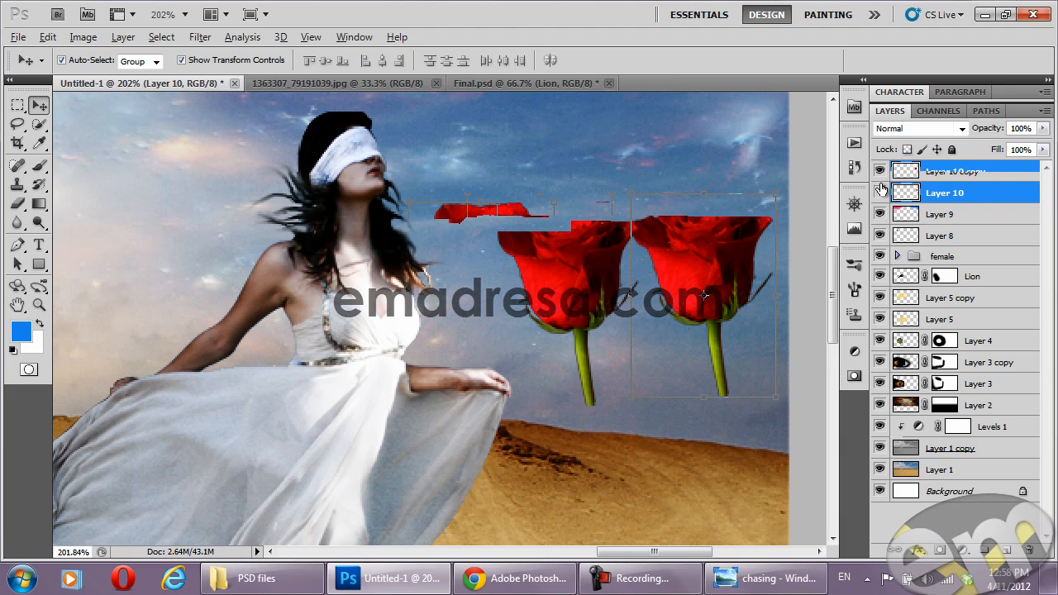
click(879, 192)
drag(624, 237, 600, 276)
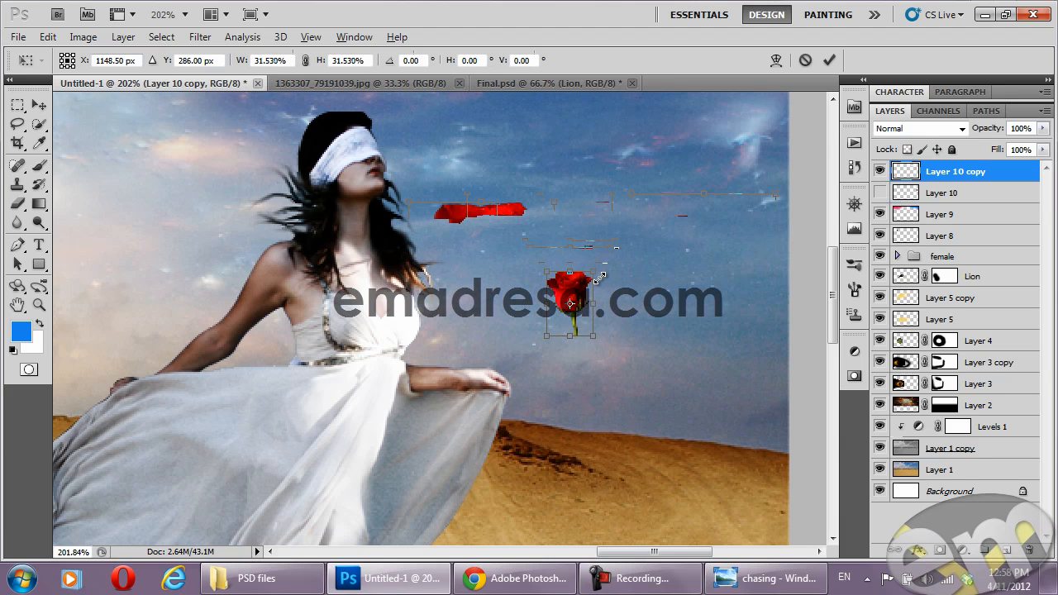
key(Return)
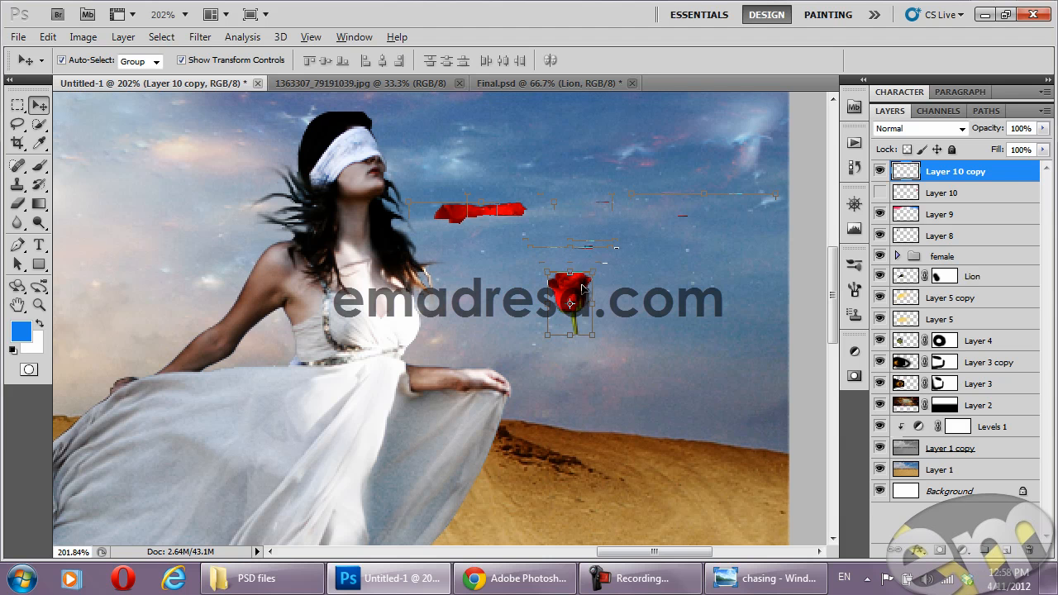
Duplicate the small rose, tilt the new copy slightly clockwise, and place it against the first so their stems meet
key(ctrl+j)
key(ctrl+t)
drag(640, 268, 661, 287)
key(Return)
click(795, 281)
drag(593, 301, 580, 302)
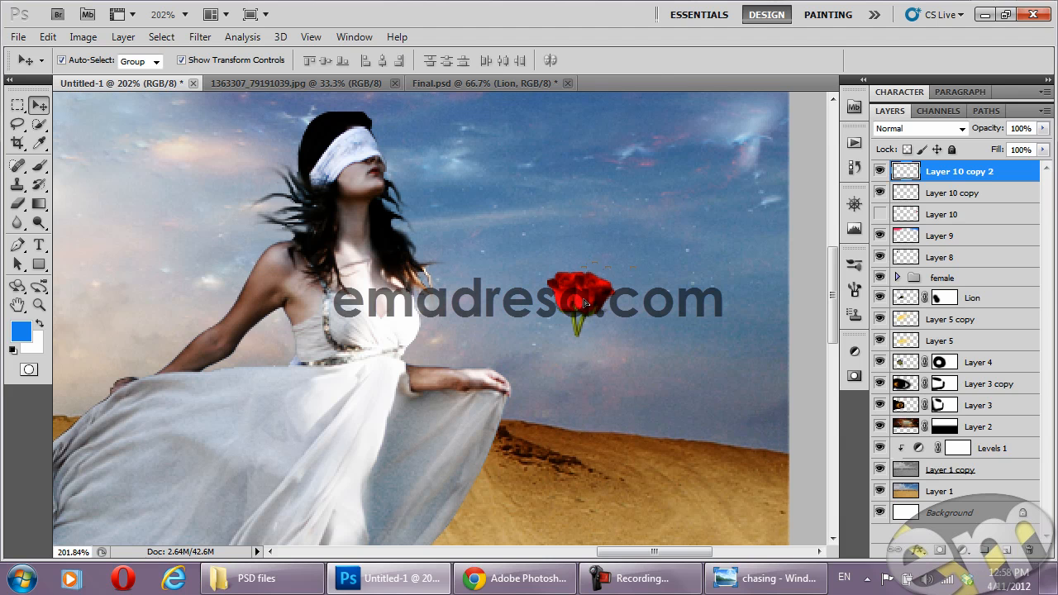
Merge the two small rose copies into one layer and name it Rose
shift+click(987, 194)
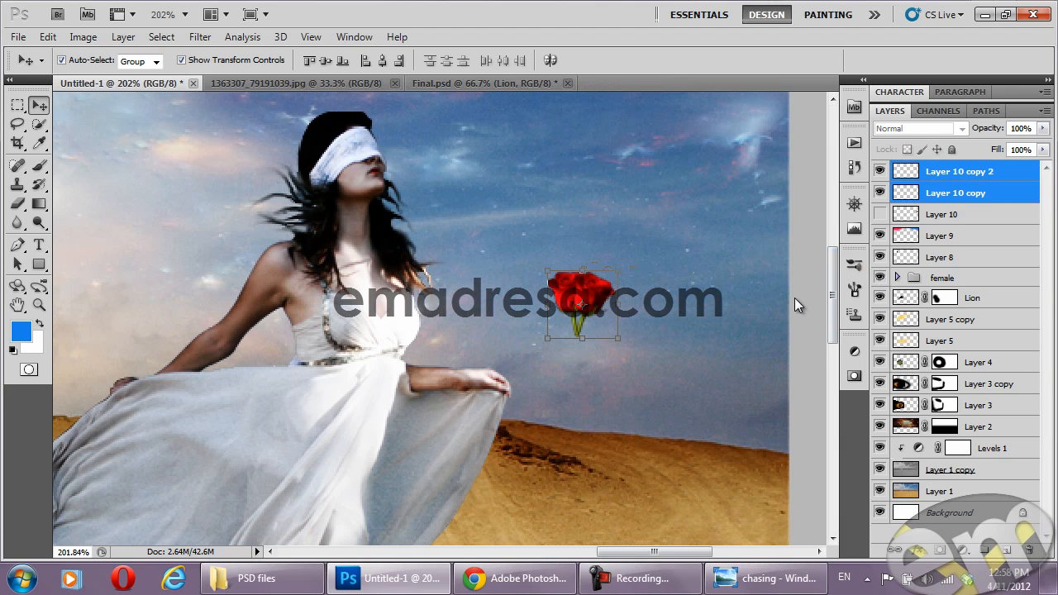
key(ctrl+e)
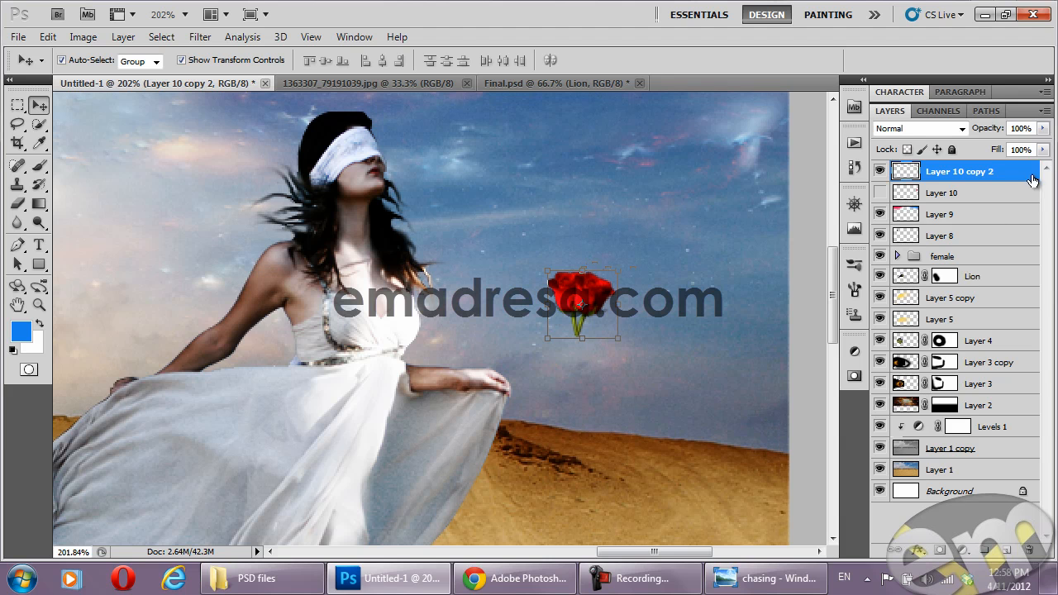
double_click(977, 171)
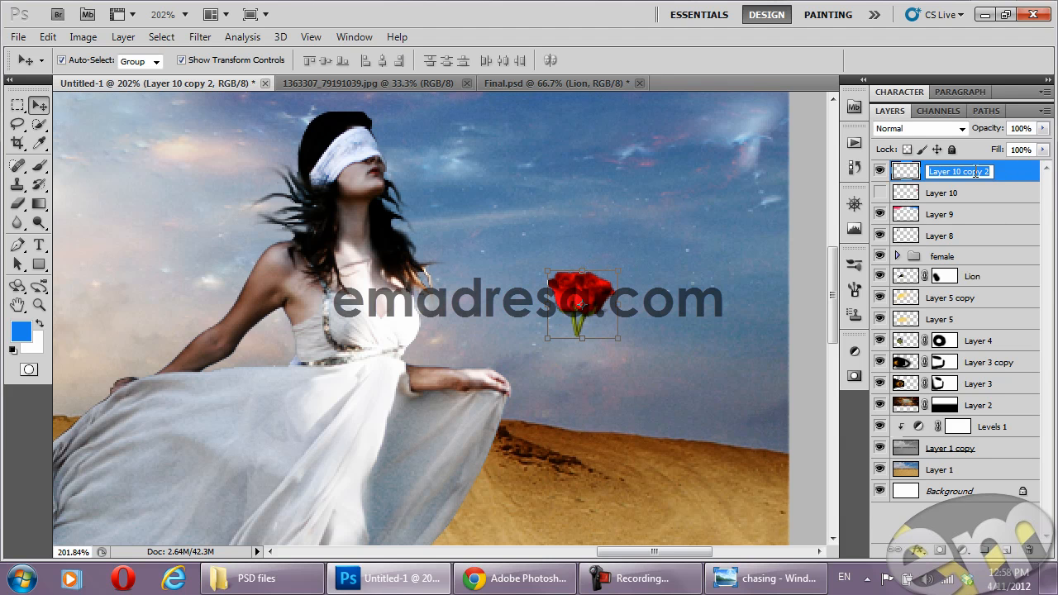
text(Rose)
key(Return)
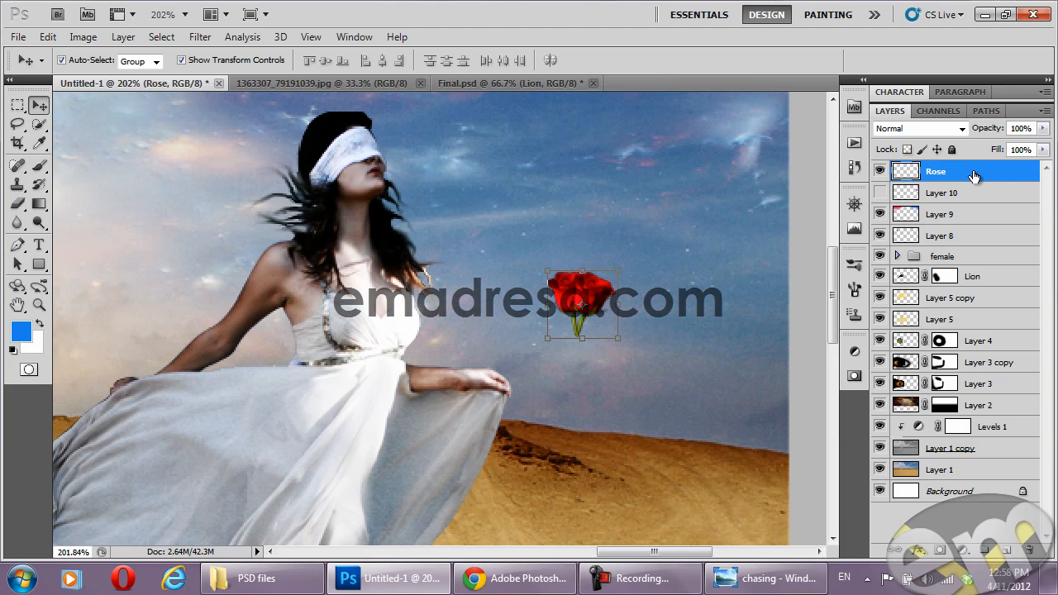
Place the merged roses over the woman's outstretched hand and set the Eraser brush size to 4 px
drag(601, 299, 522, 357)
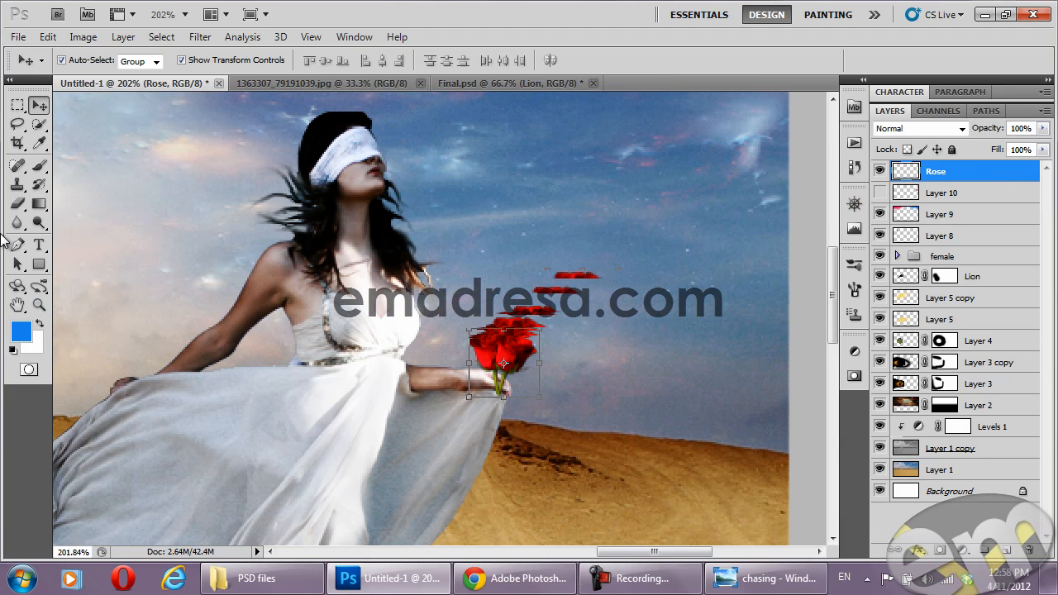
click(16, 203)
right_click(330, 309)
drag(342, 337, 338, 337)
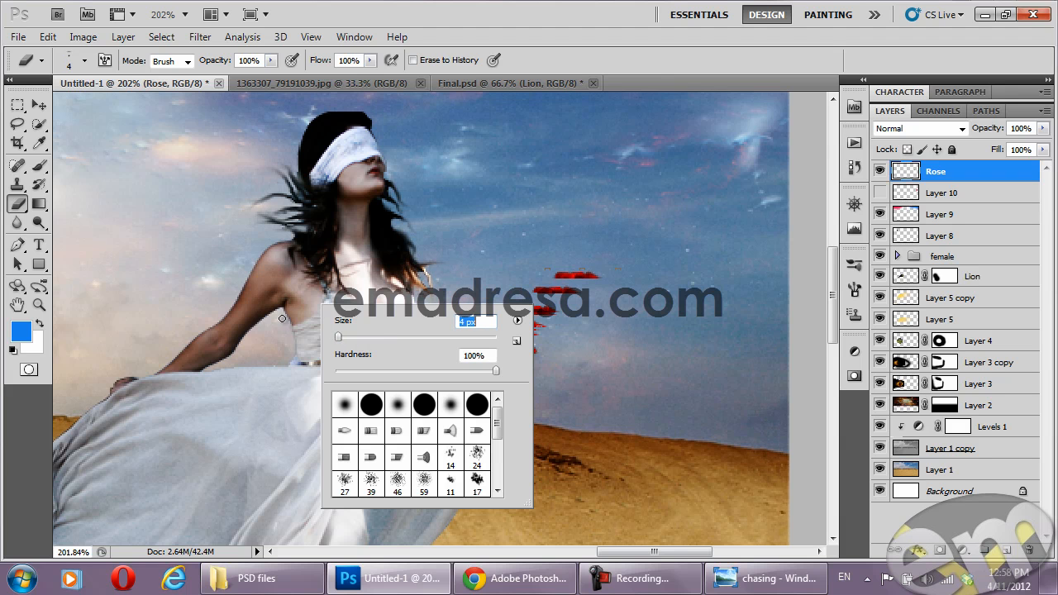
click(145, 83)
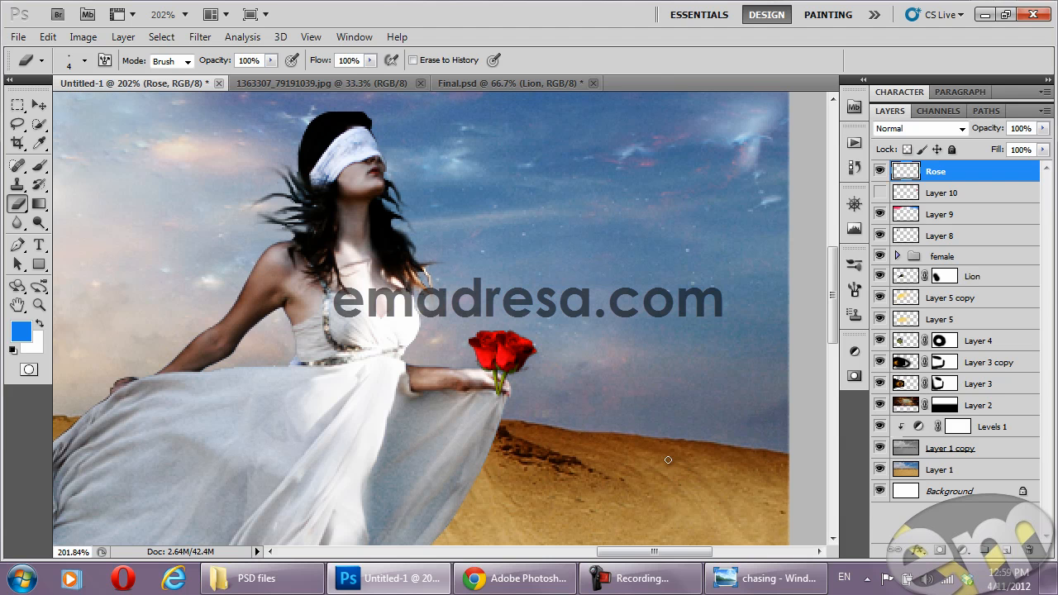
Scale the roses in the woman's hand proportionally to about 82%
click(39, 105)
drag(539, 328, 539, 333)
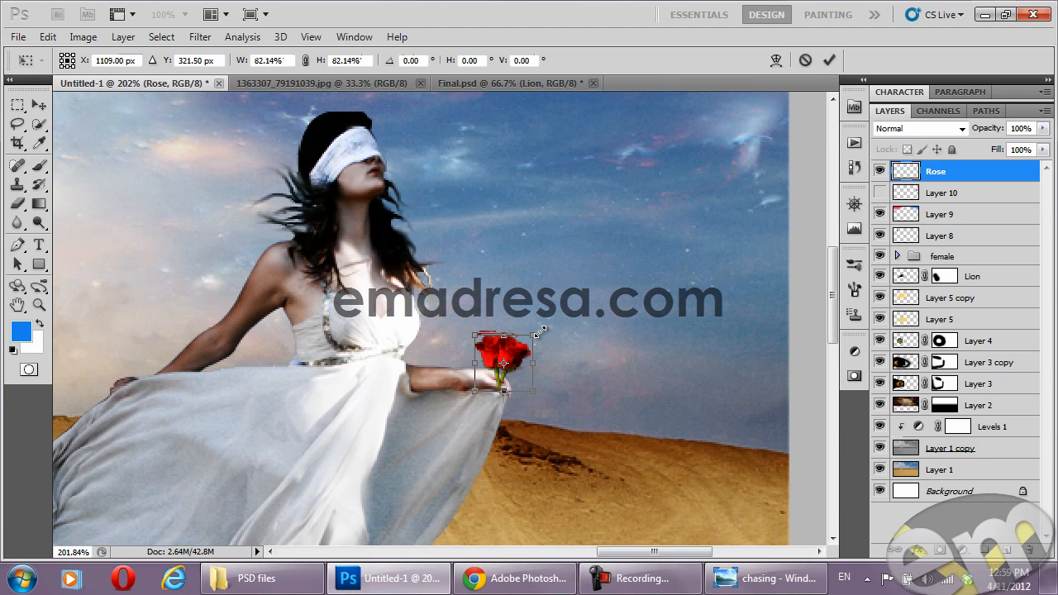
key(Return)
Erase the stem ends overlapping the woman's fingers and reset the foreground and background colours to their defaults
click(17, 204)
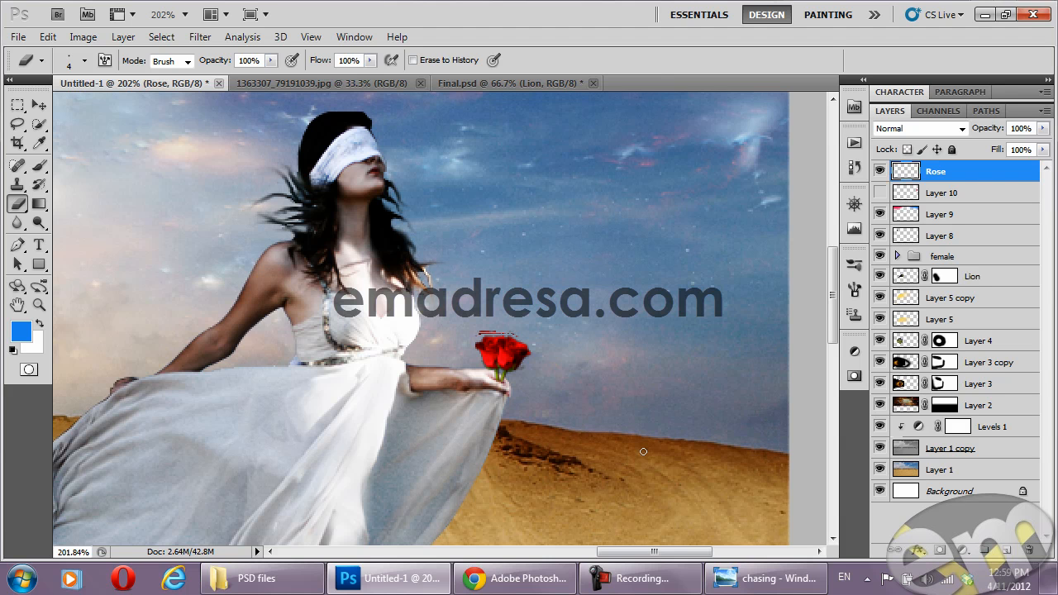
key(ctrl+z)
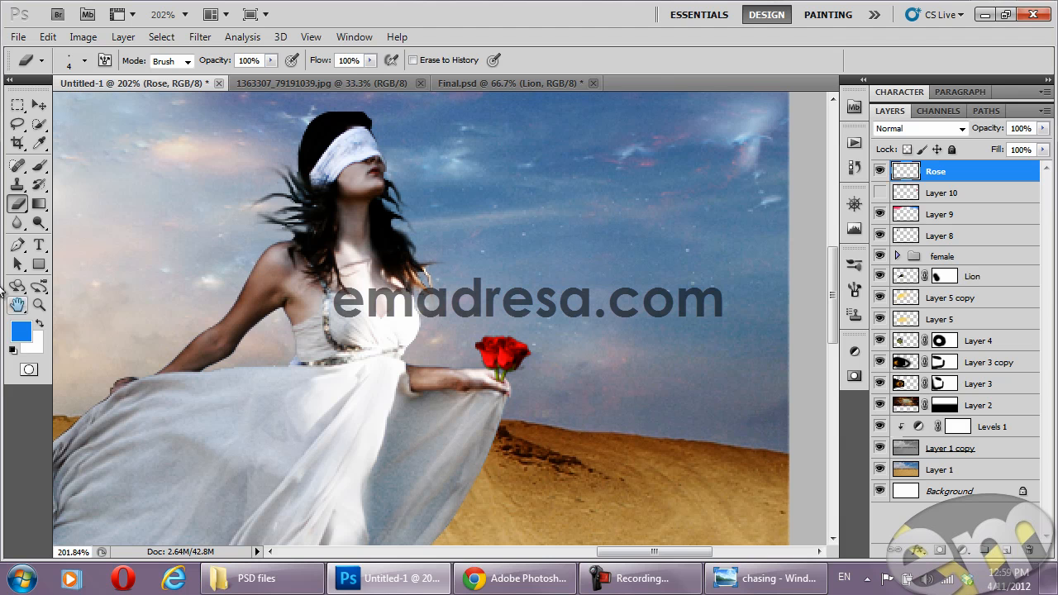
key(d)
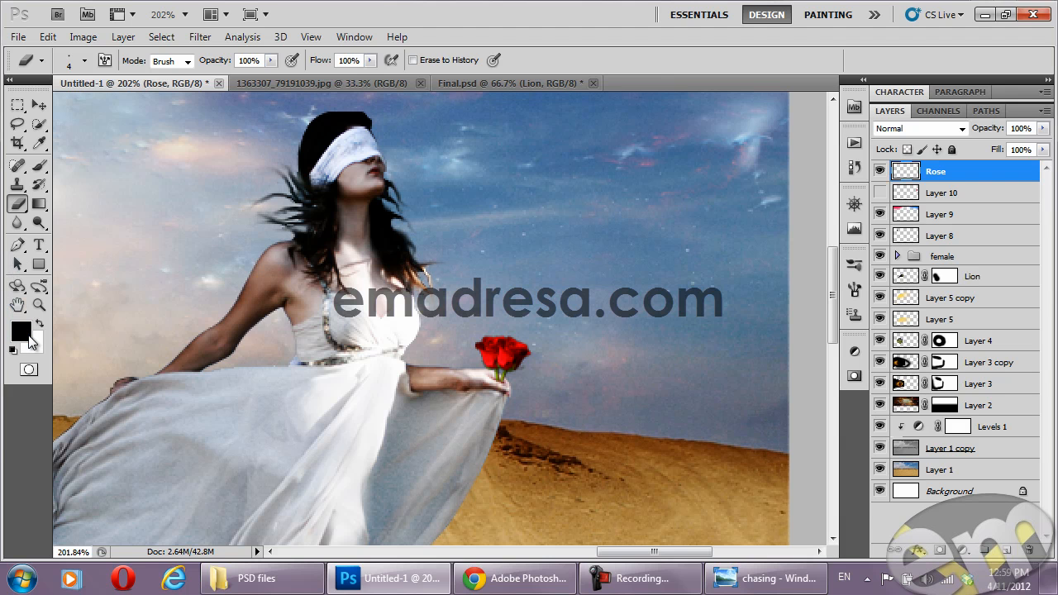
click(38, 108)
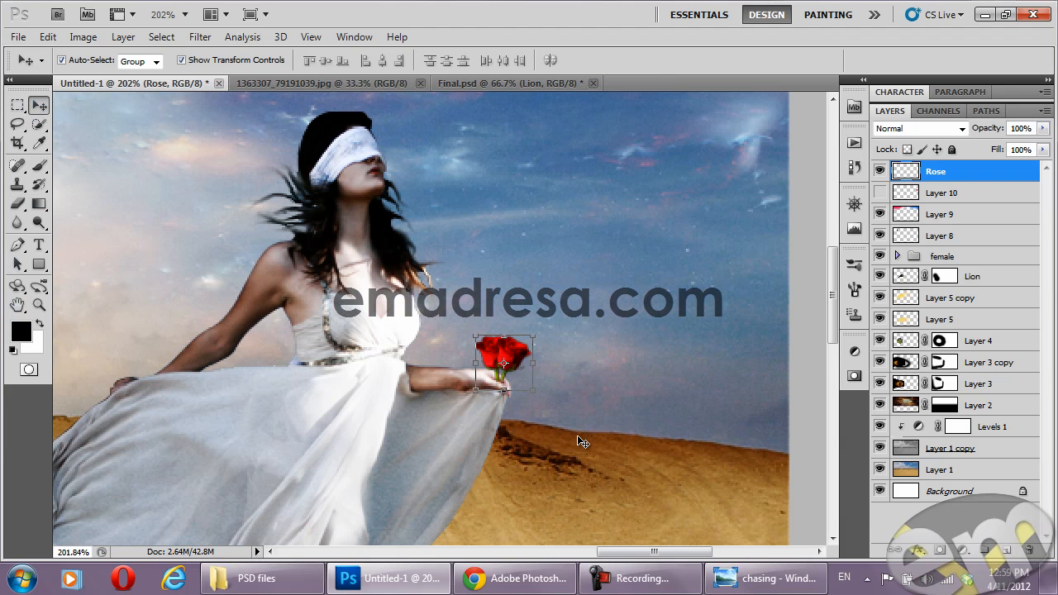
Open rose from the PSD files folder in Photoshop and check the petals in Final.psd for reference
click(256, 579)
click(636, 153)
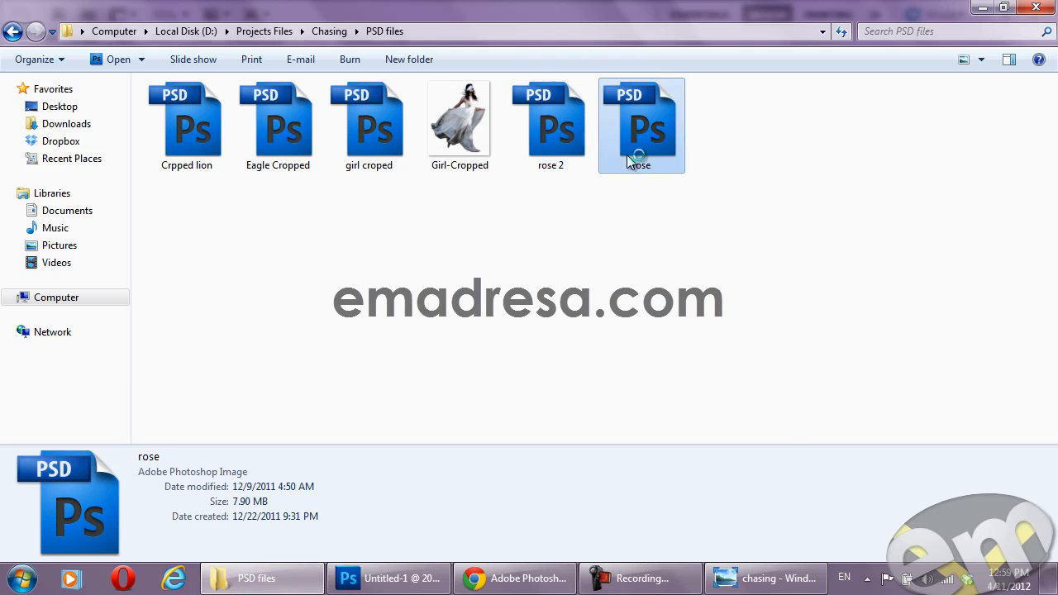
drag(645, 145, 627, 80)
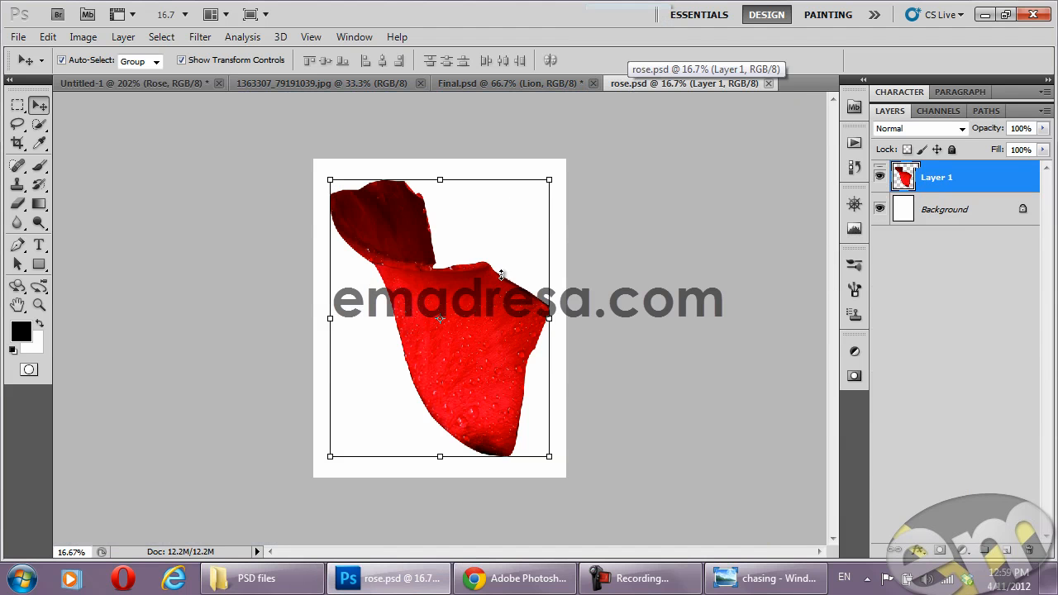
click(499, 84)
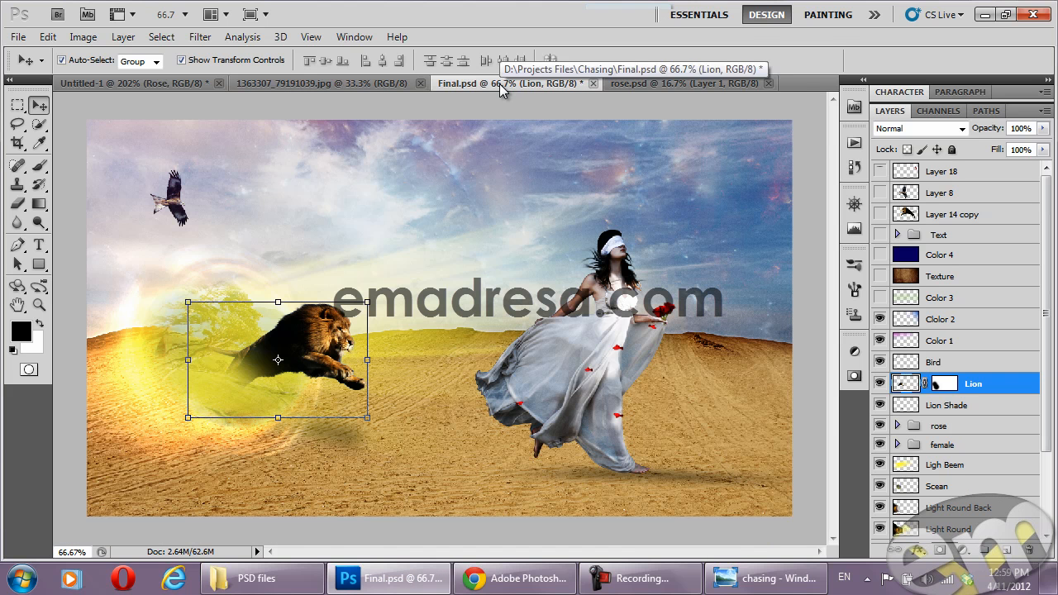
click(263, 578)
click(552, 161)
drag(550, 124, 818, 71)
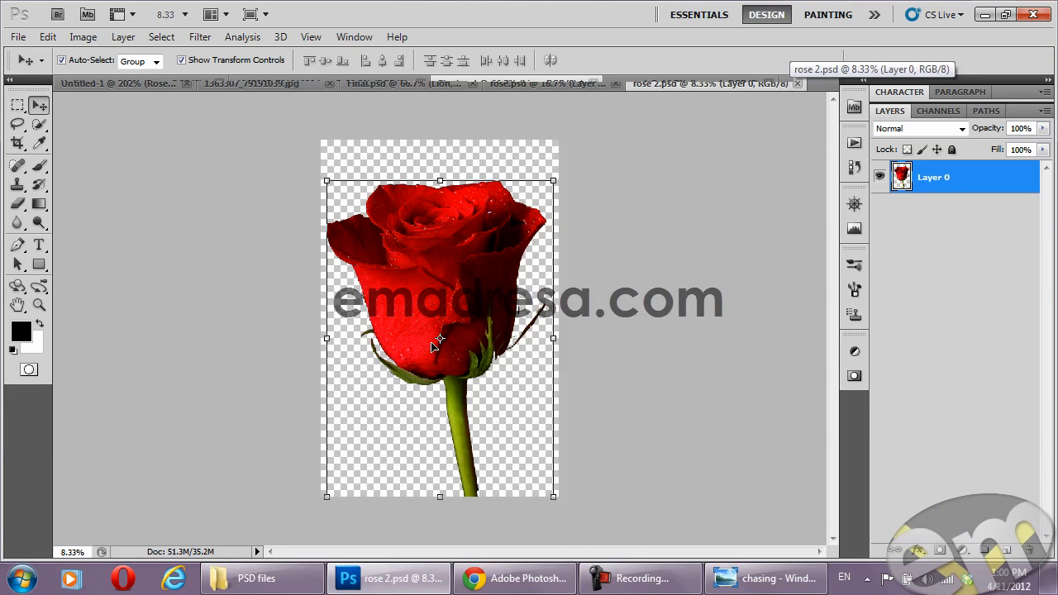
click(548, 82)
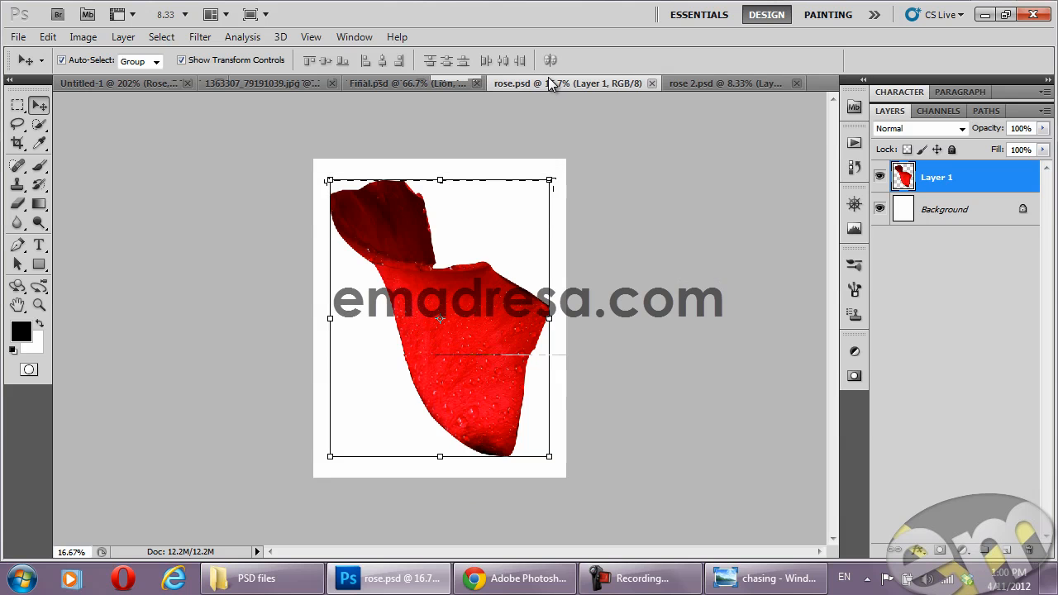
Float rose.psd in its own window, close rose 2.psd, and return to the Untitled-1 composite
drag(571, 86, 714, 164)
click(628, 84)
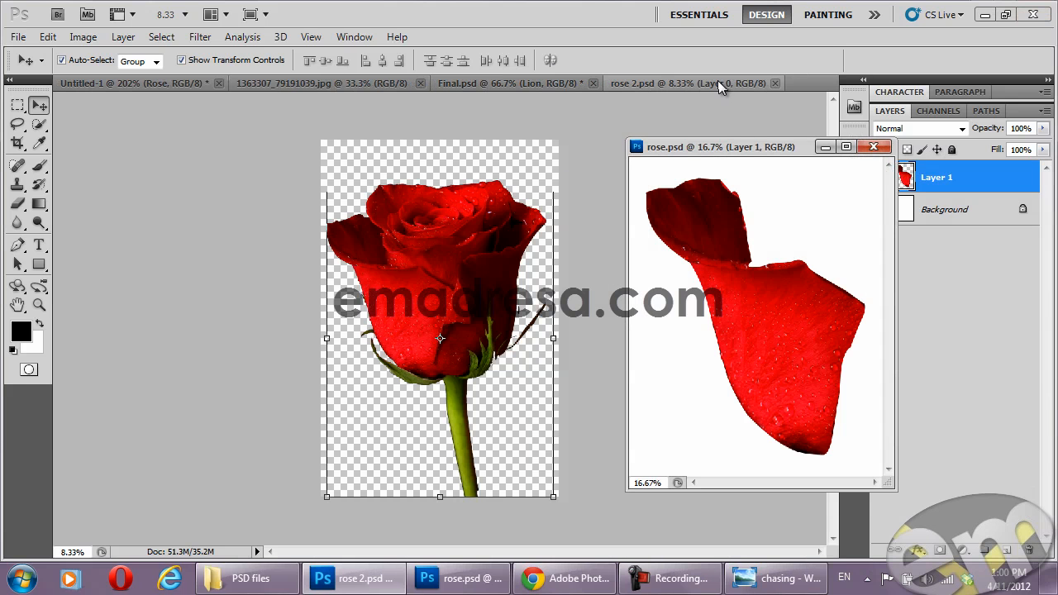
click(775, 83)
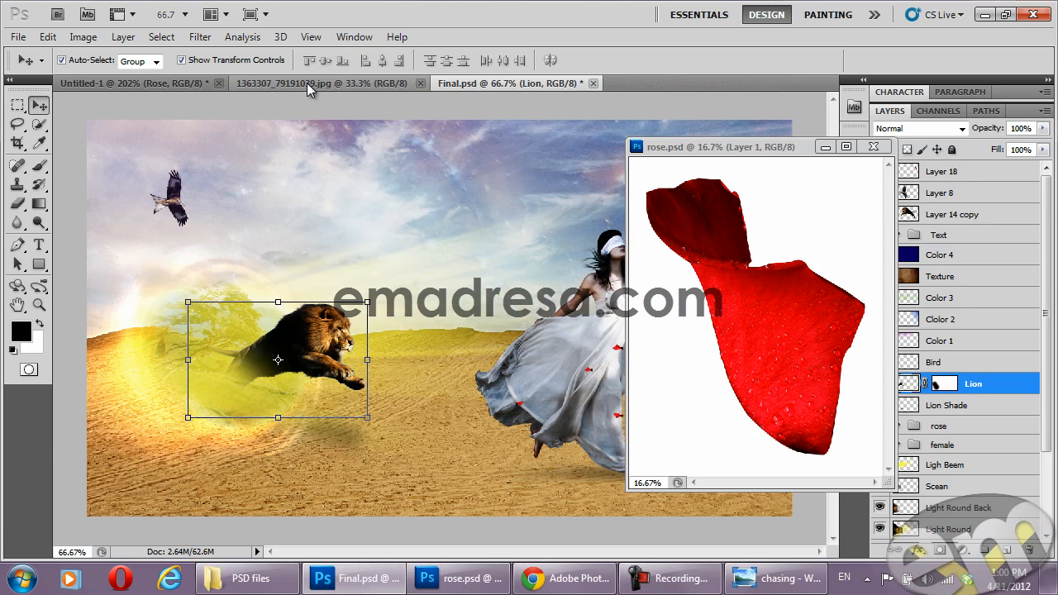
click(142, 81)
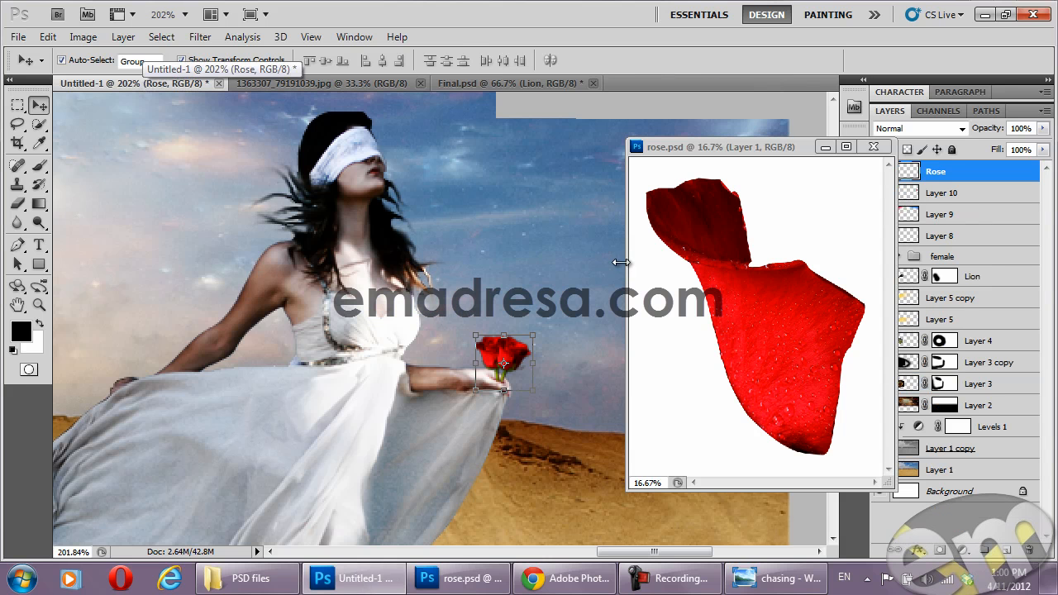
Copy the red petal from rose.psd into the Untitled-1 composite and close the source file
click(747, 338)
drag(758, 291, 548, 326)
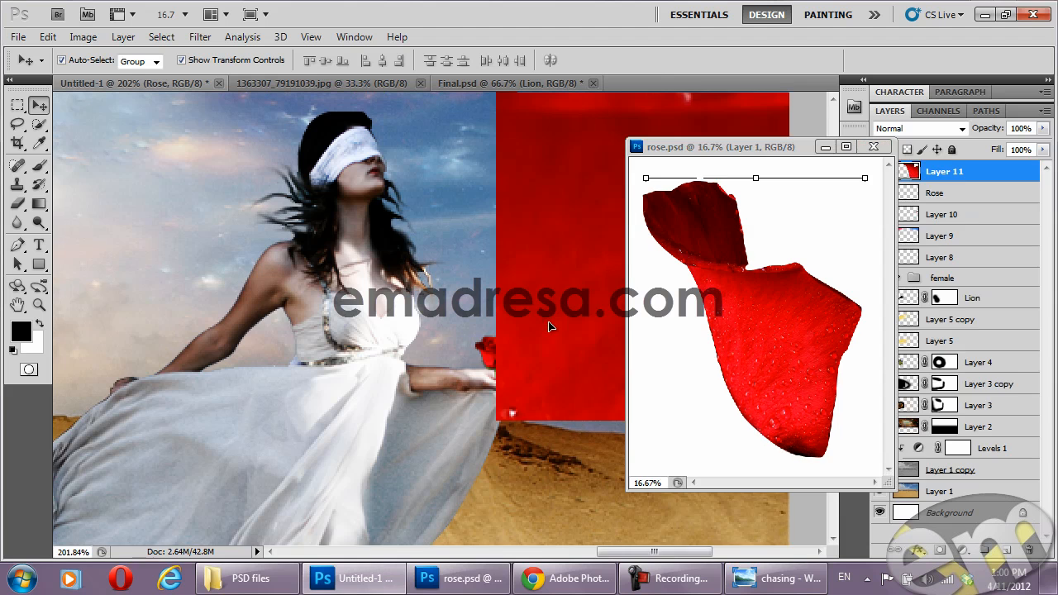
click(870, 147)
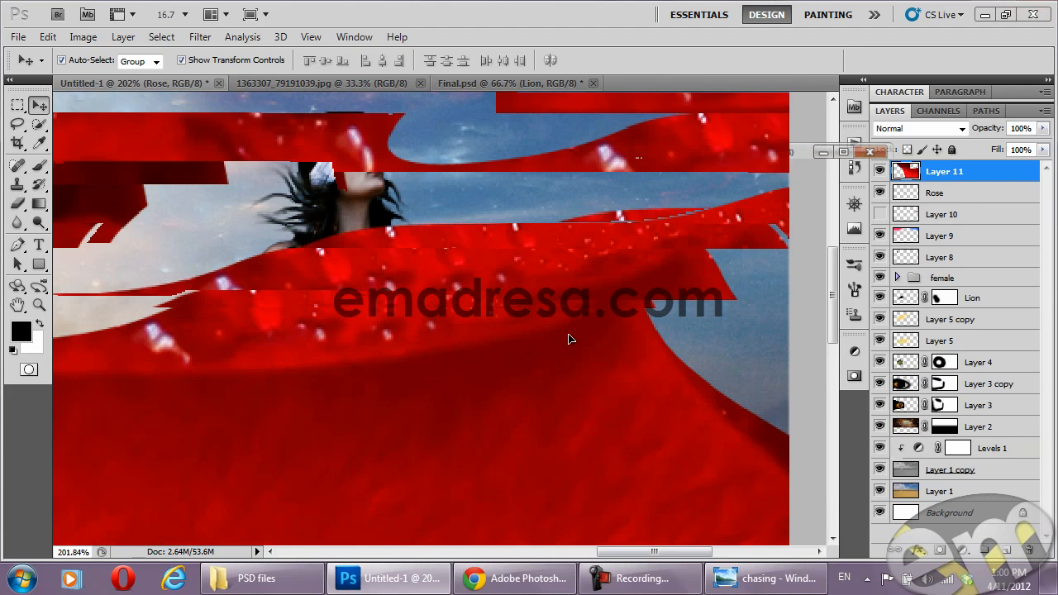
Scale the oversized red petal down to 2.58% and place it on the sand between the lion and the woman
click(38, 304)
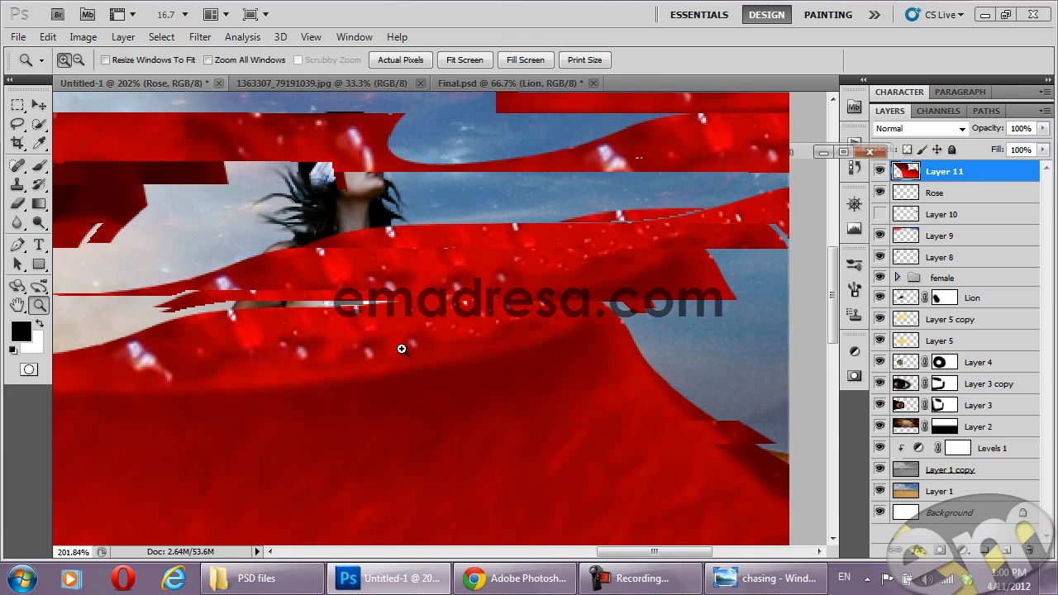
alt+click(402, 350)
alt+click(401, 350)
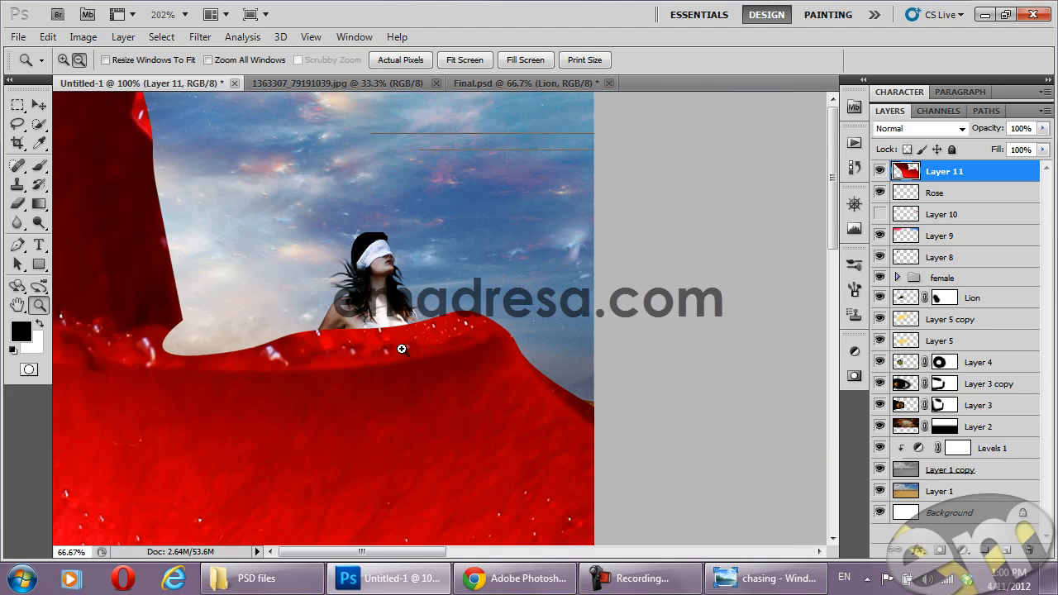
alt+click(402, 350)
click(38, 104)
drag(439, 317, 313, 402)
drag(719, 114, 530, 317)
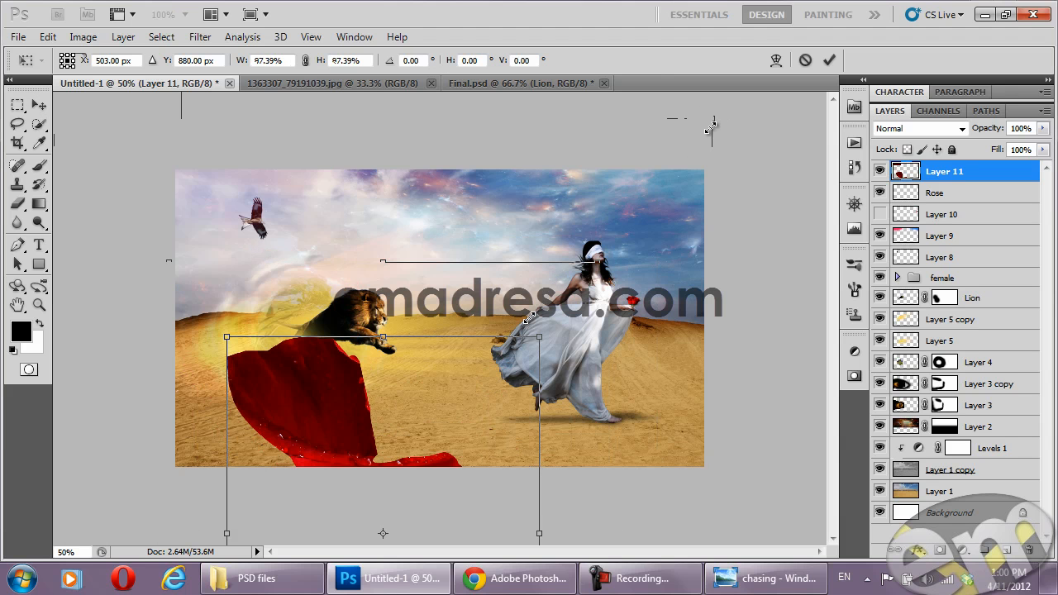
drag(328, 403, 415, 251)
drag(633, 189, 505, 388)
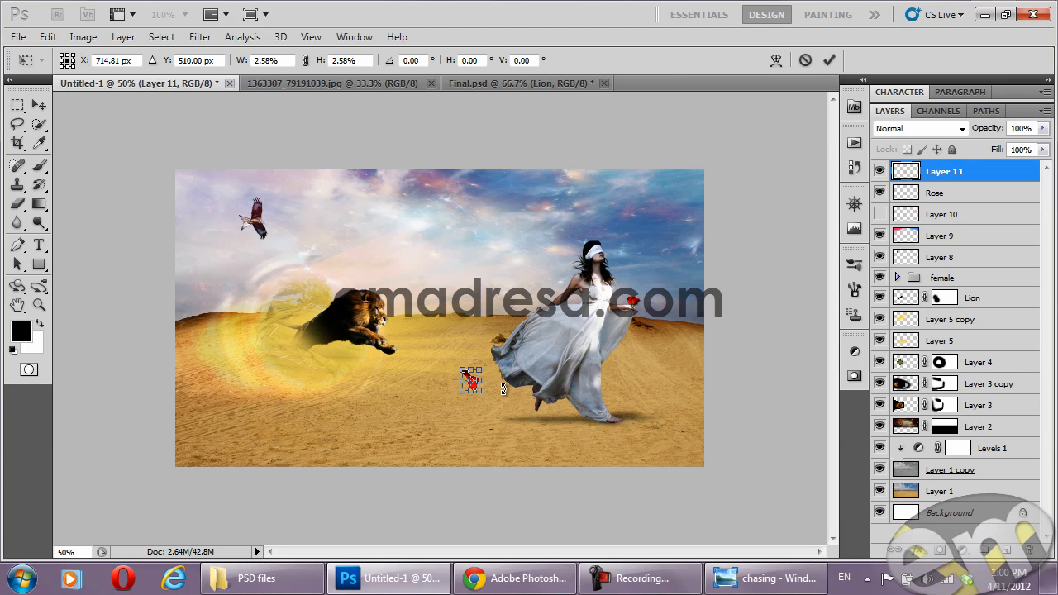
key(Return)
click(772, 309)
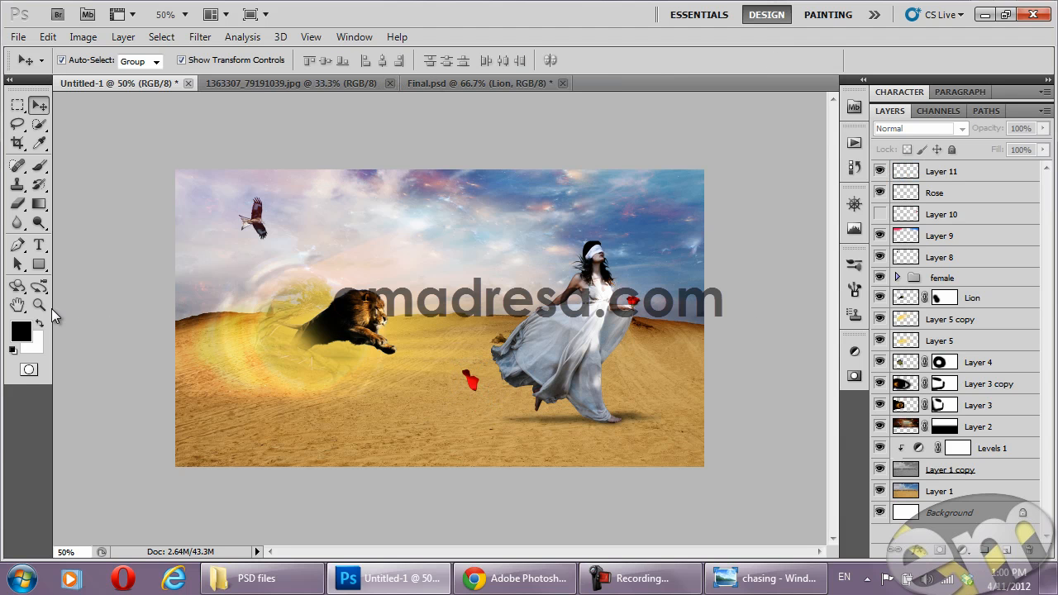
Move the red petal into the sky behind the woman's shoulder
click(39, 305)
click(545, 365)
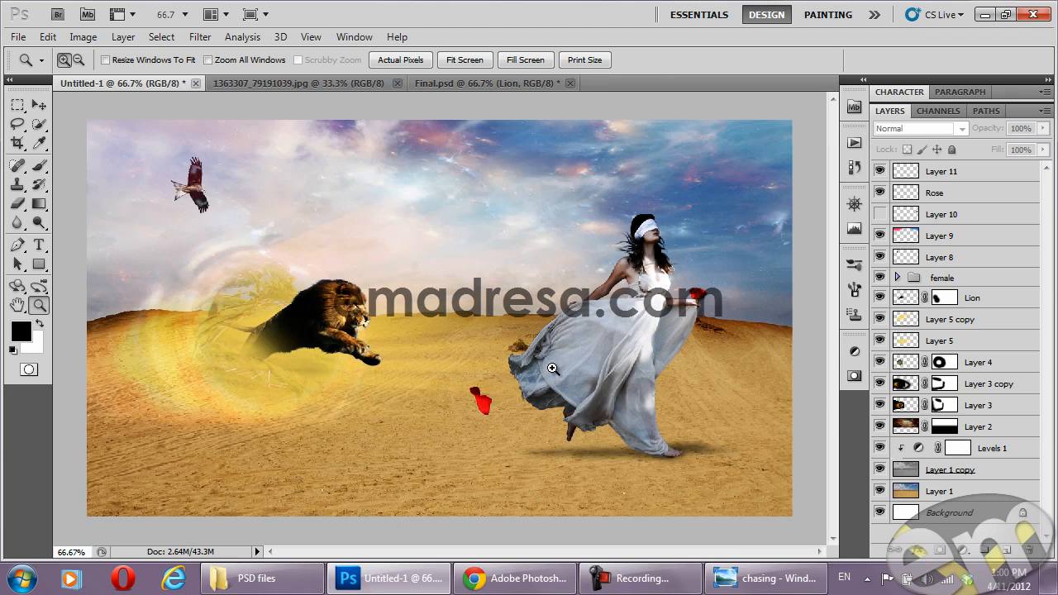
click(549, 366)
click(37, 105)
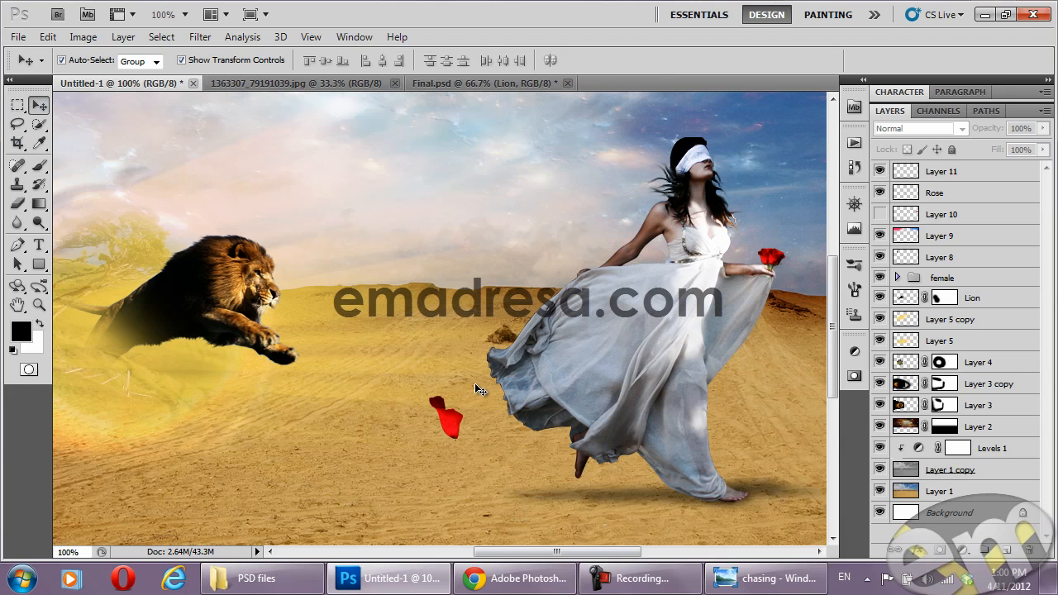
drag(430, 410, 549, 199)
key(ctrl+t)
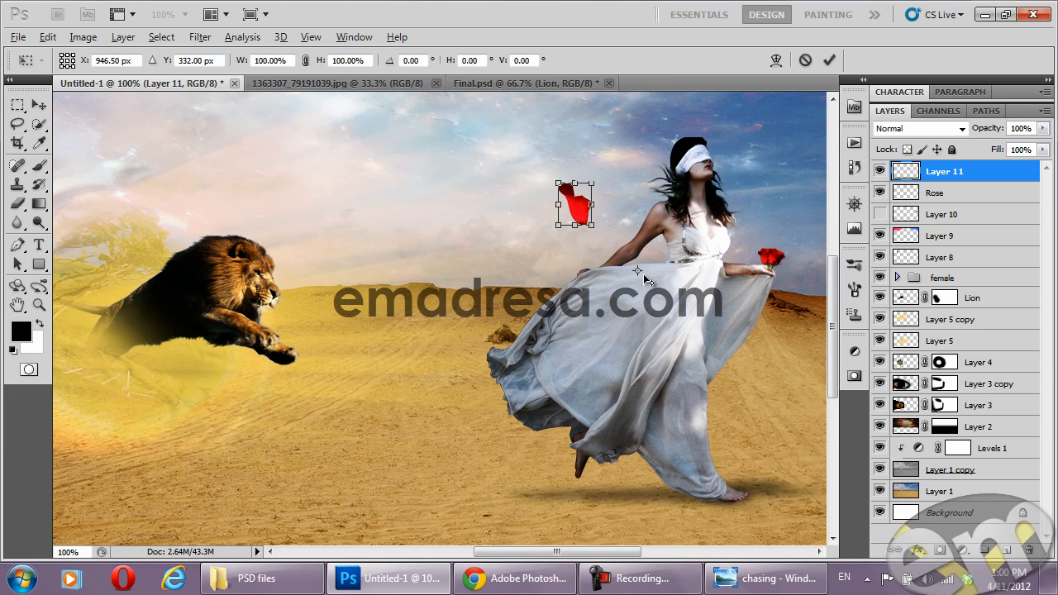
key(Escape)
click(513, 205)
Duplicate the petal onto the woman's dress and scale the copy down to a small petal
alt+drag(578, 219, 679, 314)
key(ctrl+t)
key(Return)
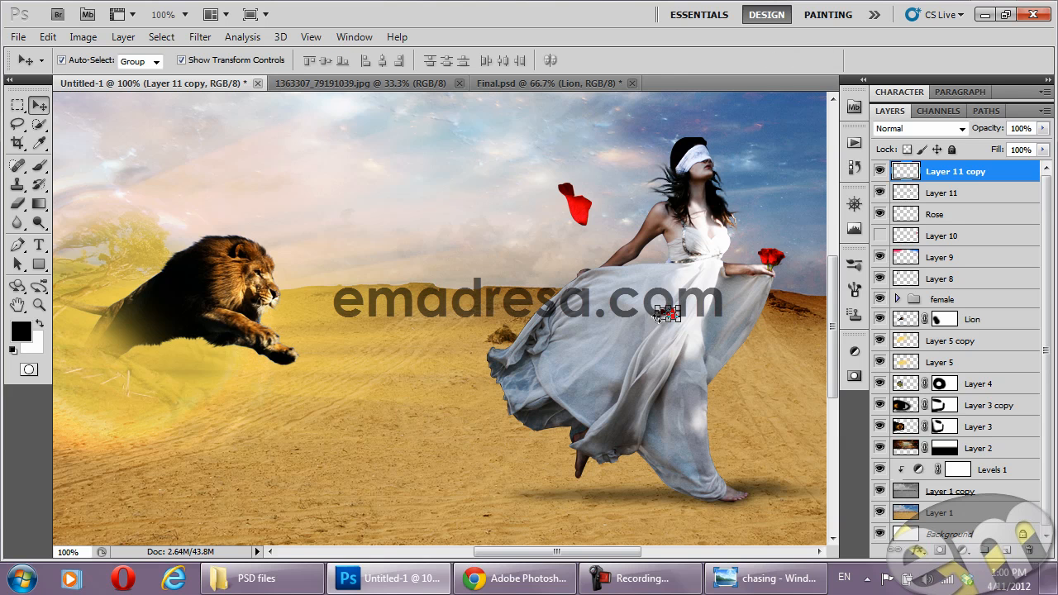
click(479, 226)
Move the small petal below the hand holding the rose and rotate it about -15°
drag(673, 315, 730, 314)
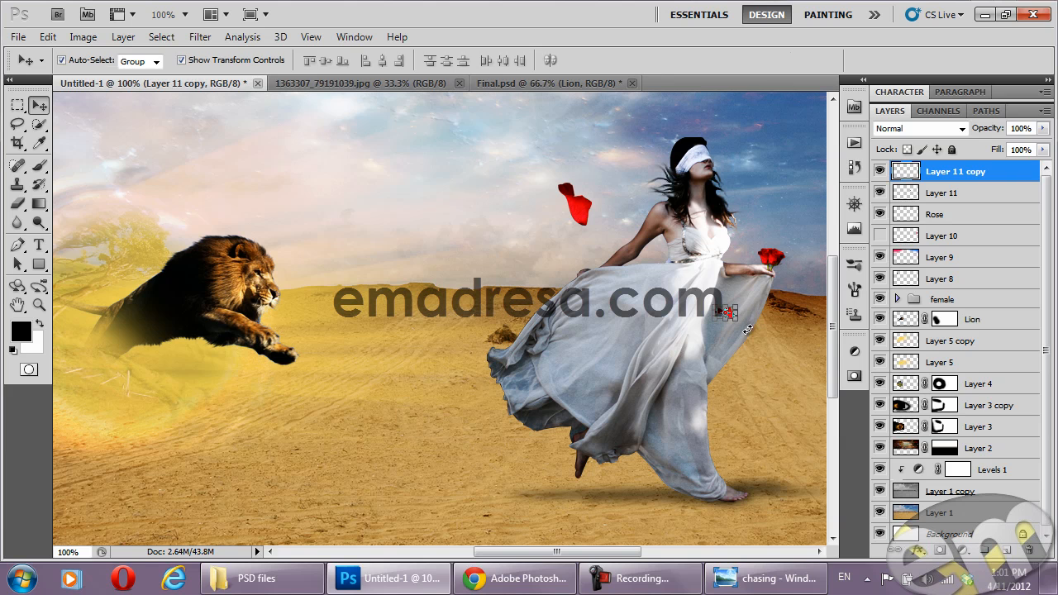
key(ctrl+t)
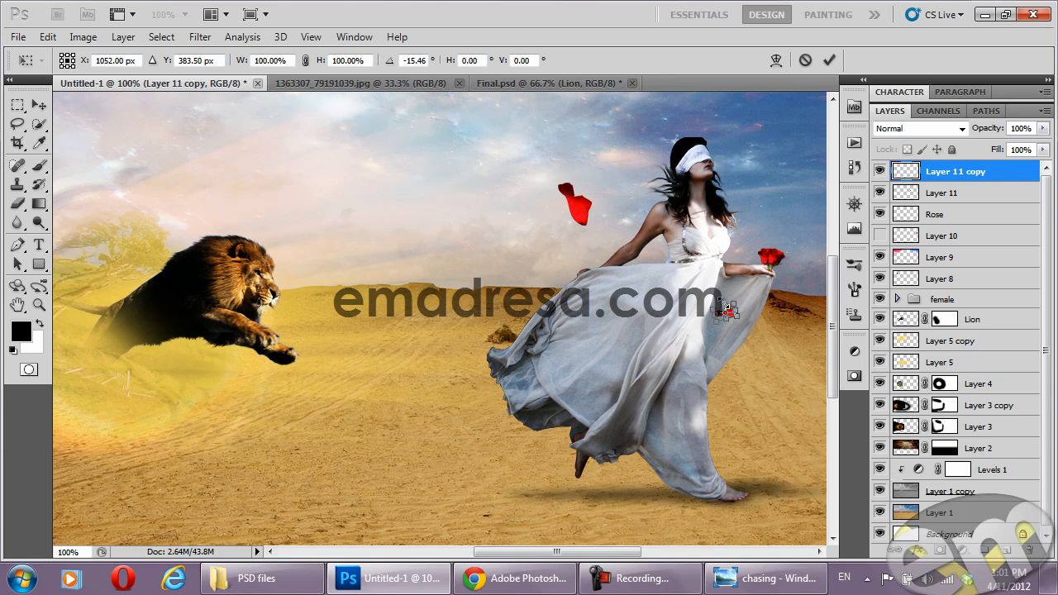
drag(732, 304, 730, 306)
key(Return)
click(557, 194)
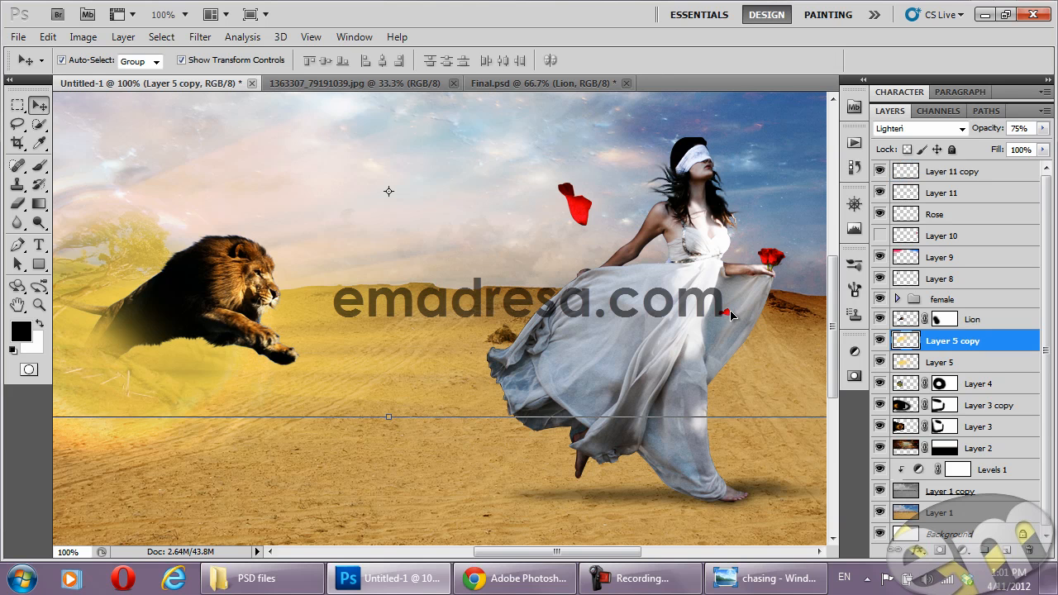
Add two more copies of the small petal further down the dress, rotating the lowest one about 38.5°
drag(728, 315, 719, 349)
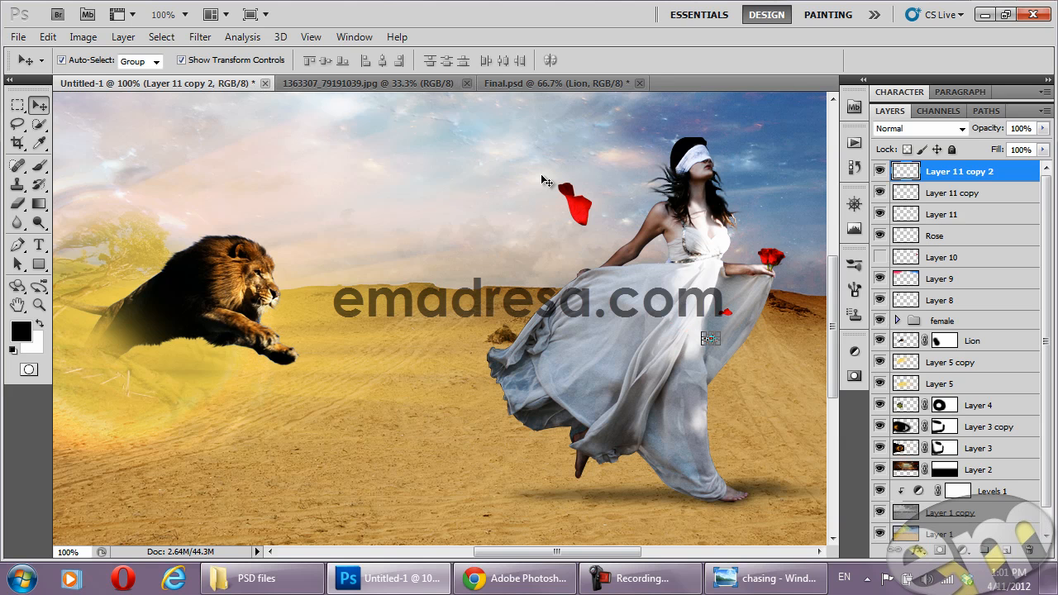
click(694, 320)
drag(712, 338, 668, 413)
key(ctrl+t)
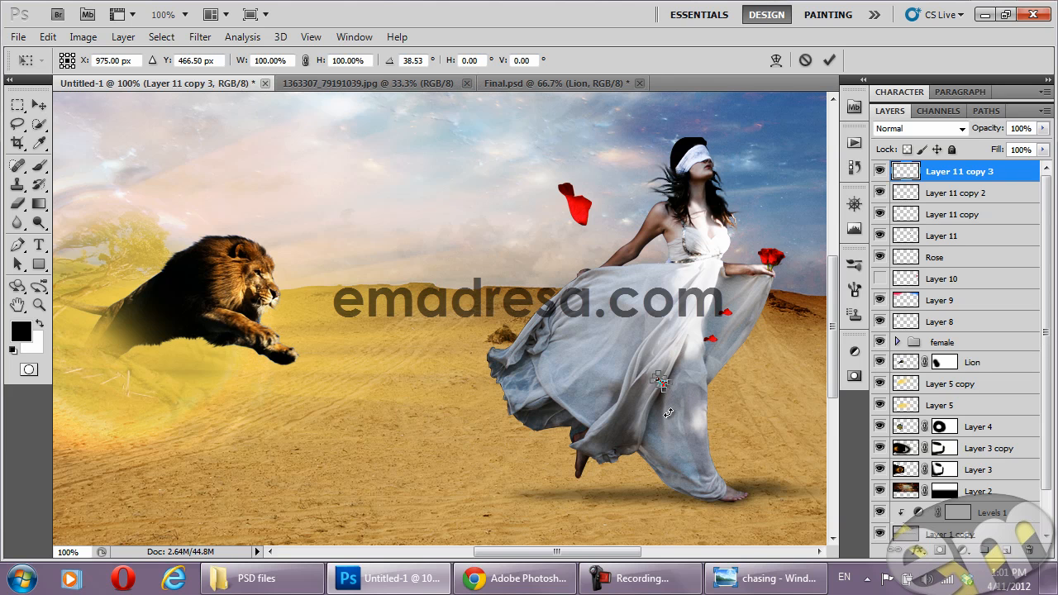
key(Return)
click(484, 174)
Flip the middle small petal on the dress horizontally
click(715, 341)
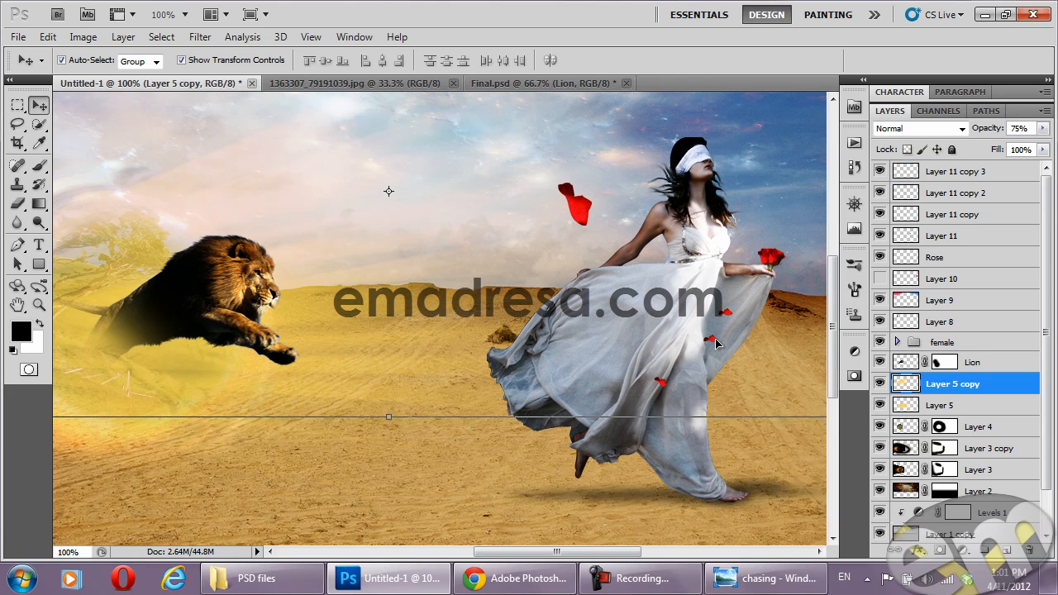
click(47, 37)
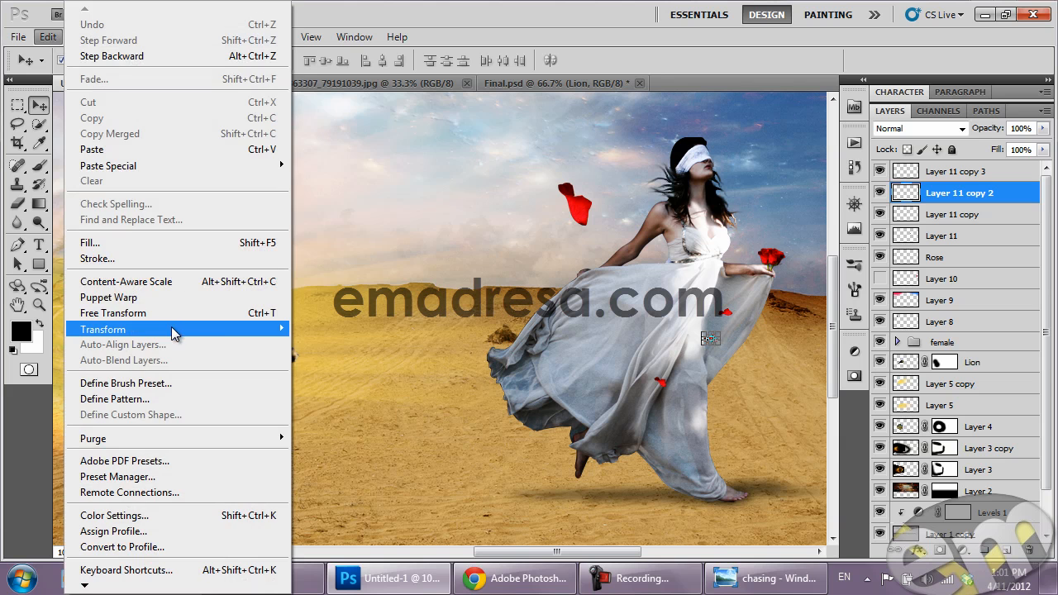
mouse_move(149, 329)
click(356, 507)
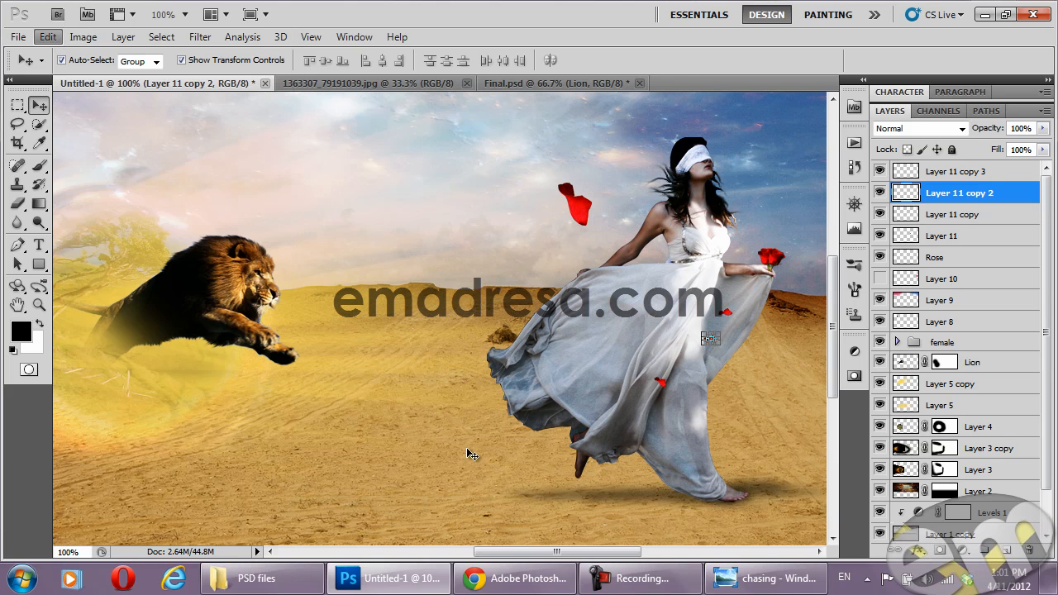
click(385, 217)
Rearrange the three small petals into a falling trail from the rose down across the dress
drag(710, 341, 737, 351)
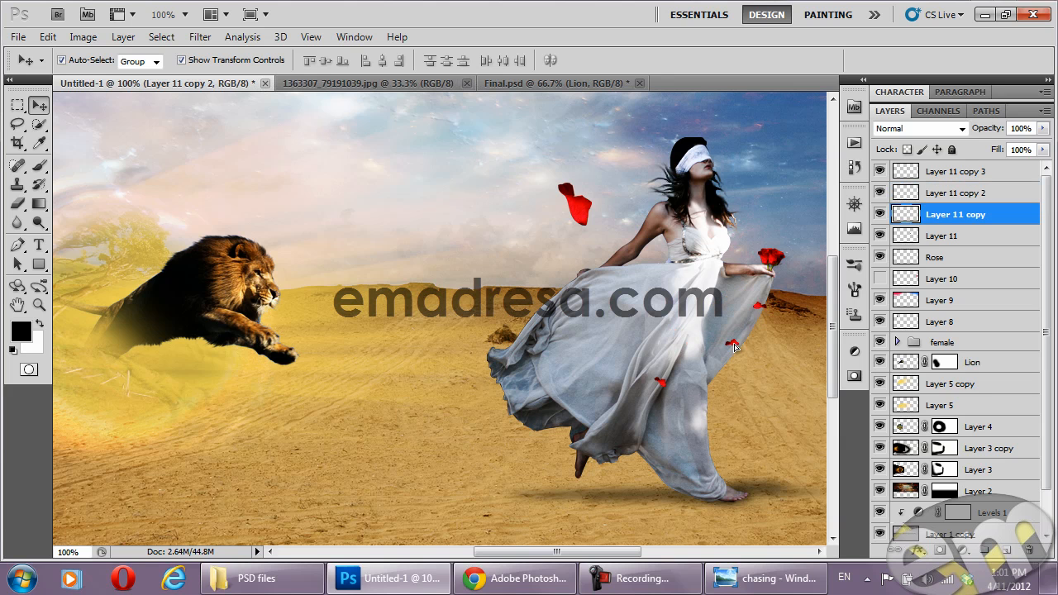
mouse_move(665, 386)
mouse_down()
mouse_move(651, 353)
mouse_move(668, 363)
mouse_move(672, 395)
mouse_up()
shift+click(458, 231)
key(ctrl+alt+z)
key(ctrl+alt+z)
click(507, 167)
click(470, 465)
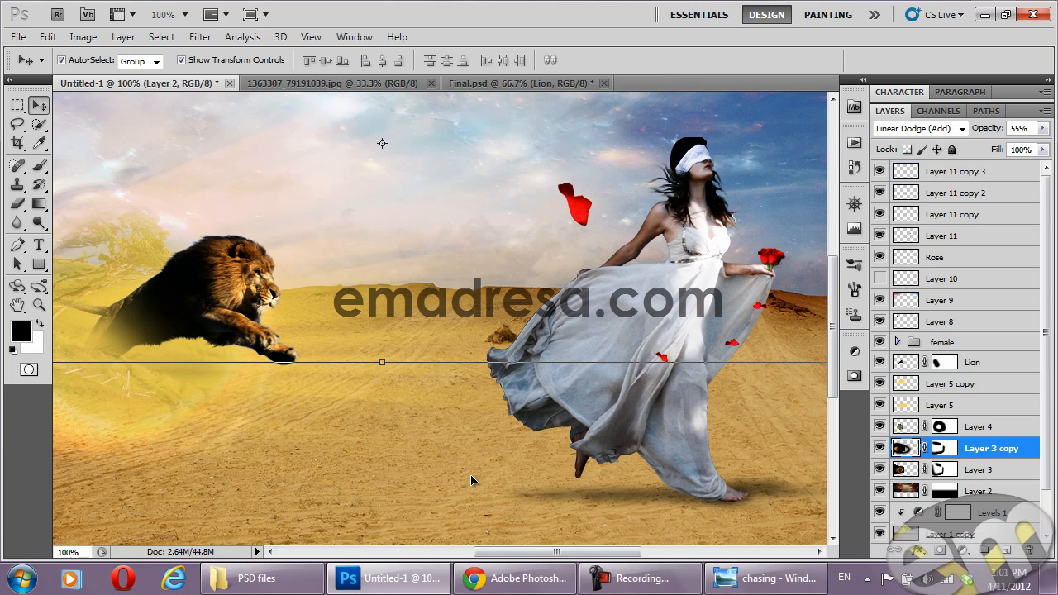
click(756, 393)
Duplicate the lowest petal onto the lower dress, flip the copy horizontally and rotate it slightly
alt+drag(665, 361, 684, 412)
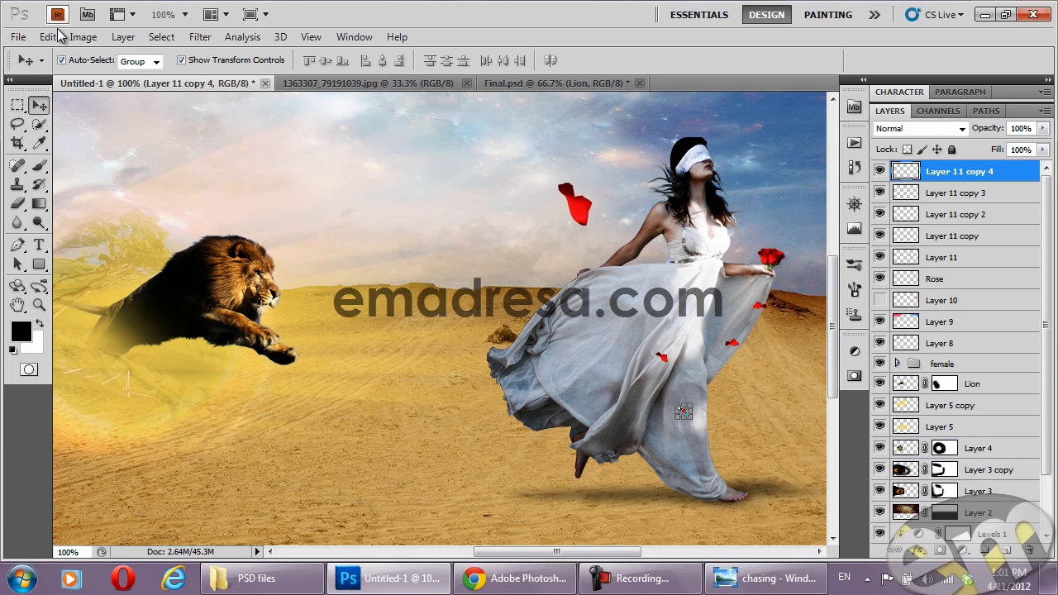
click(57, 33)
mouse_move(190, 329)
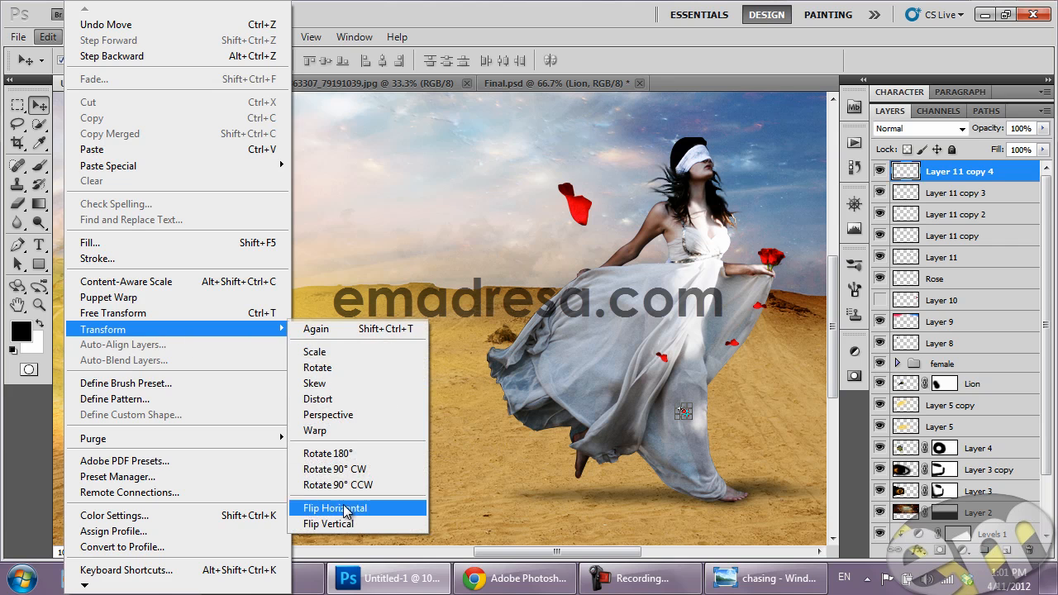
click(334, 508)
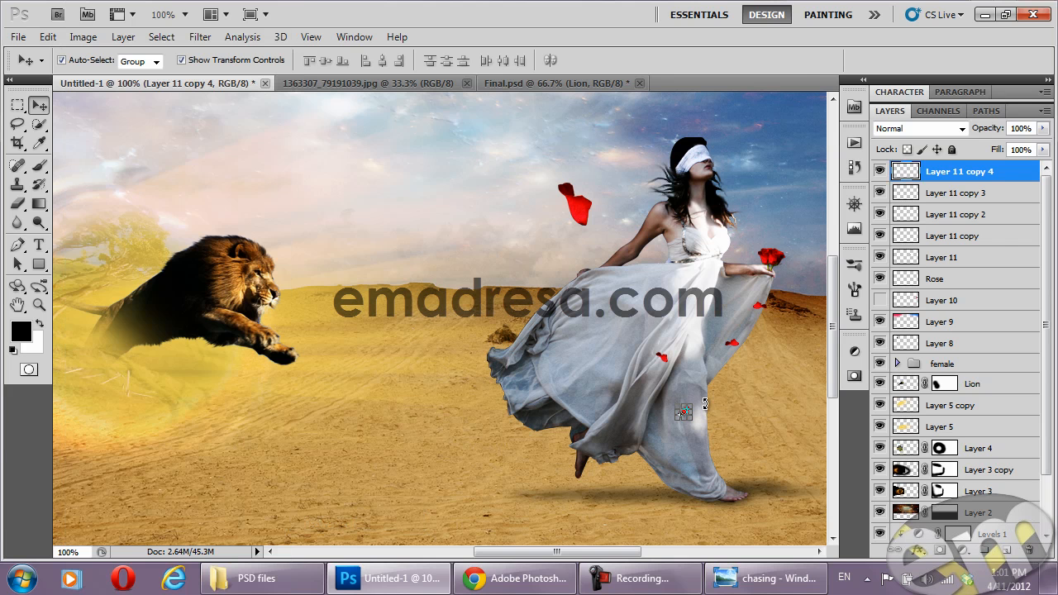
drag(705, 403, 708, 417)
key(Return)
Hide the large original petal in the sky and deselect all layers
click(564, 196)
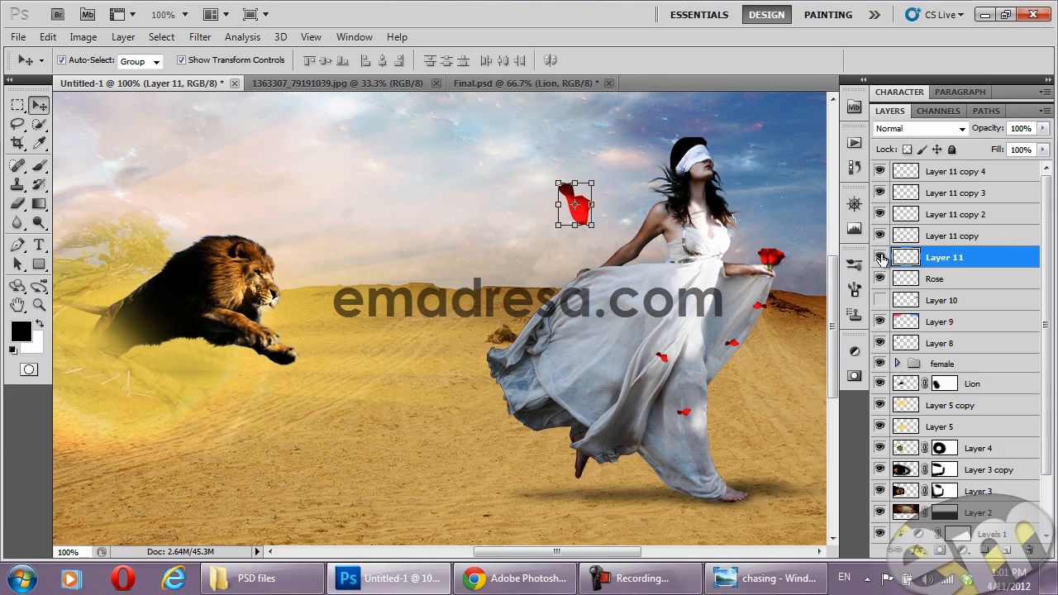
click(881, 259)
click(557, 130)
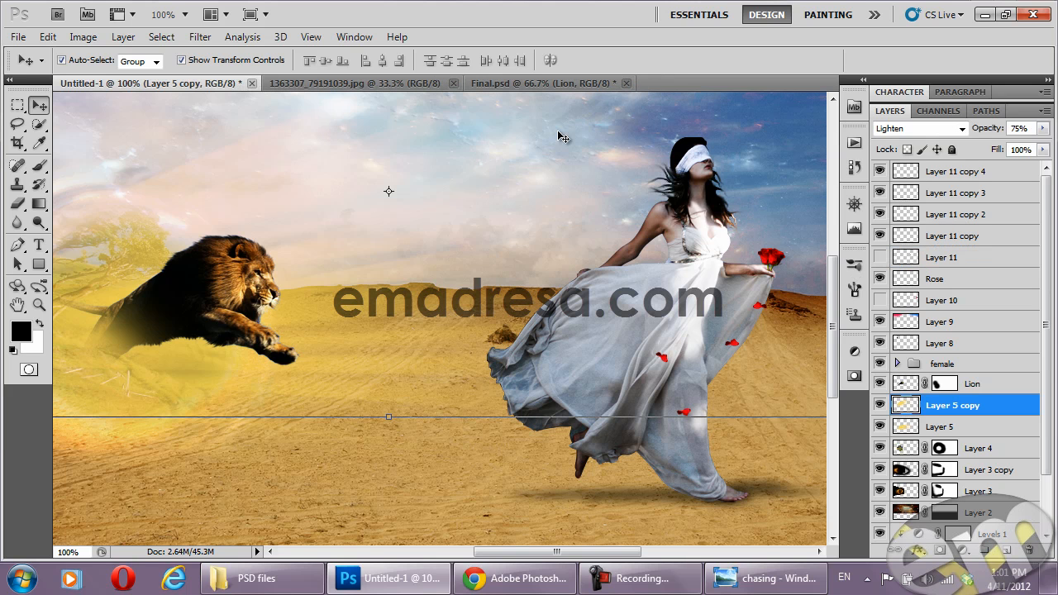
click(39, 305)
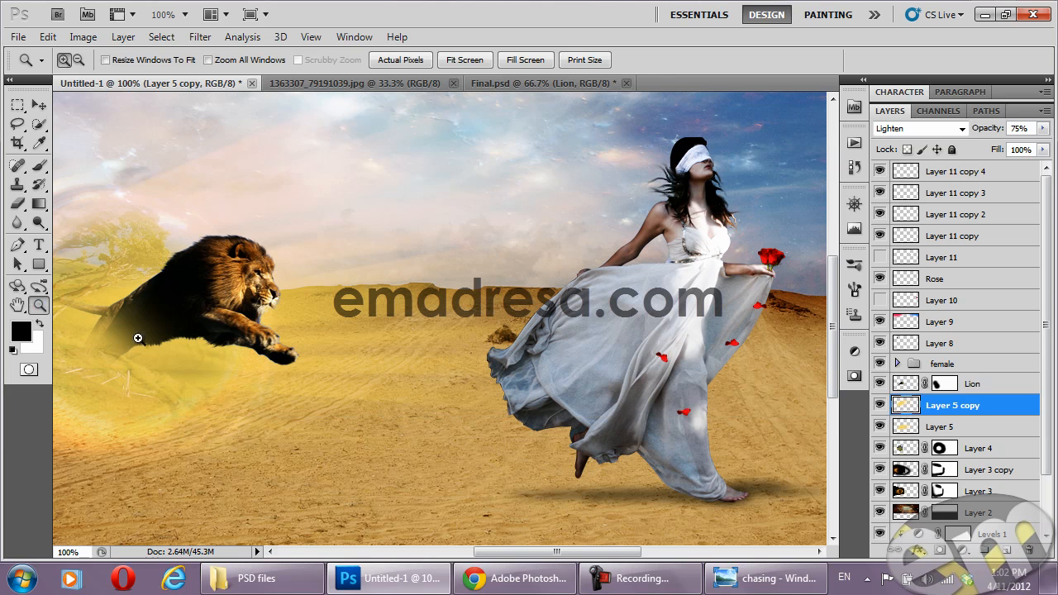
click(79, 60)
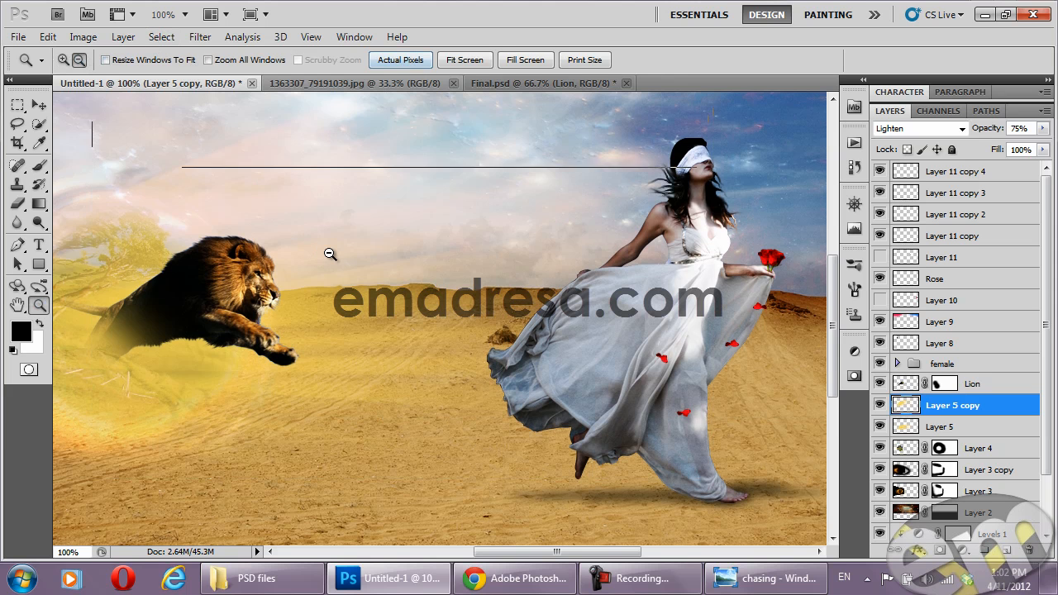
click(331, 254)
click(39, 105)
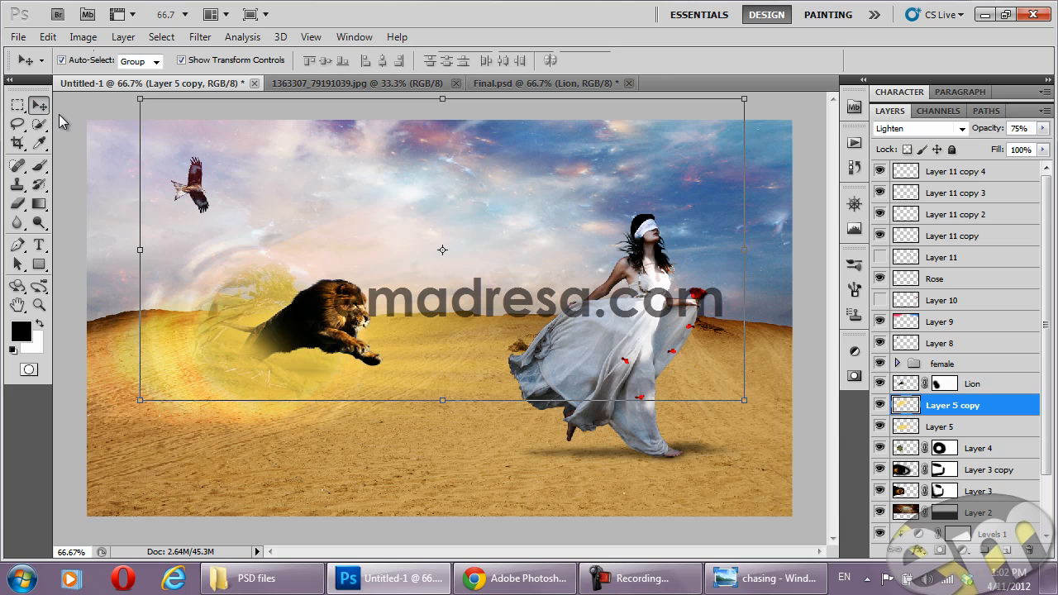
click(62, 120)
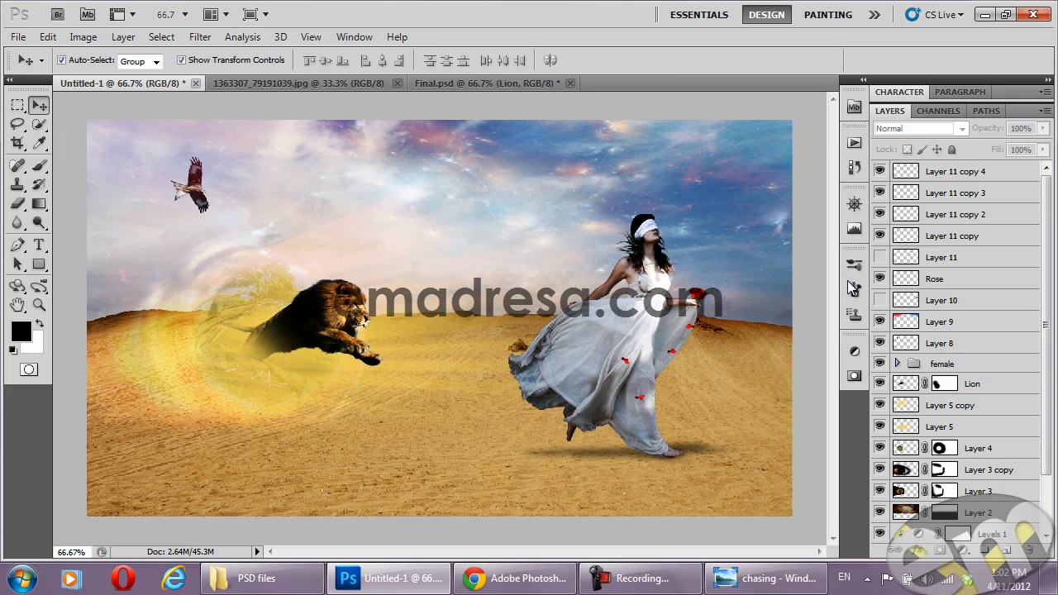
Delete the hidden large rose on Layer 10 and the hidden original petal on Layer 11
click(879, 300)
click(879, 299)
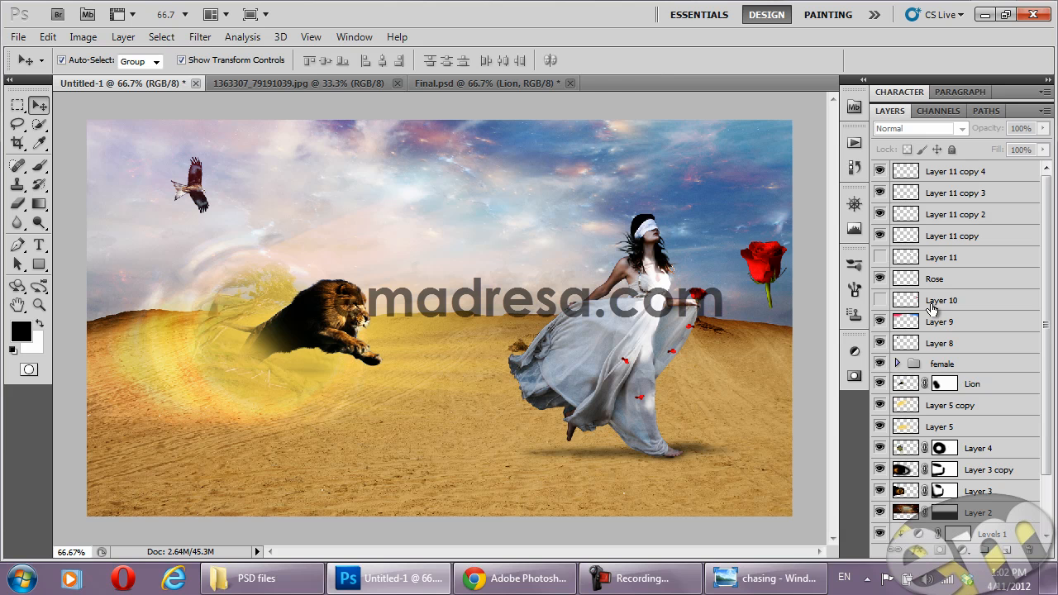
click(942, 305)
drag(1007, 300, 1029, 549)
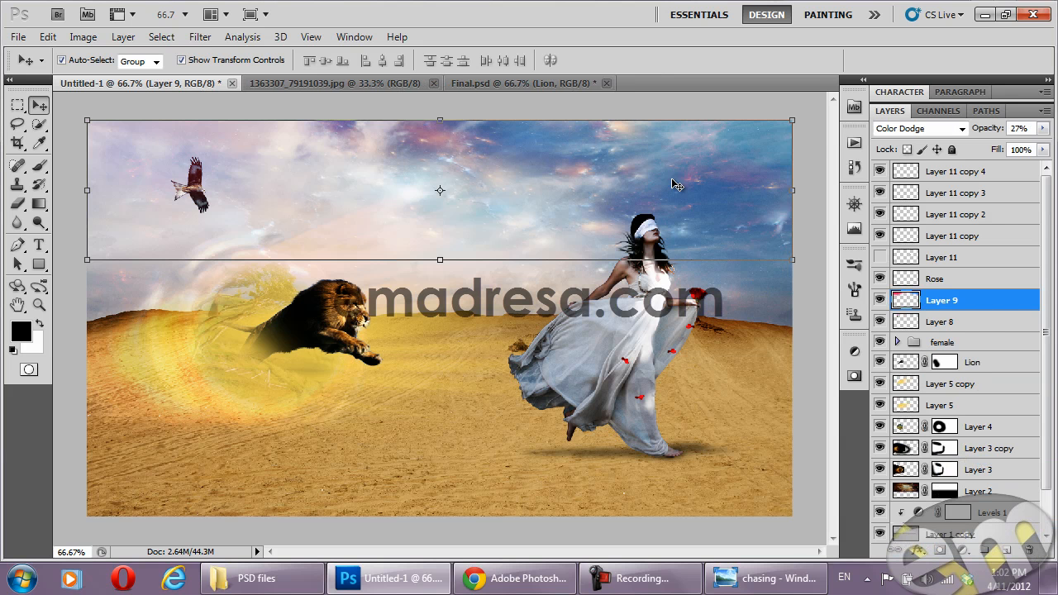
click(879, 257)
drag(895, 261, 1028, 514)
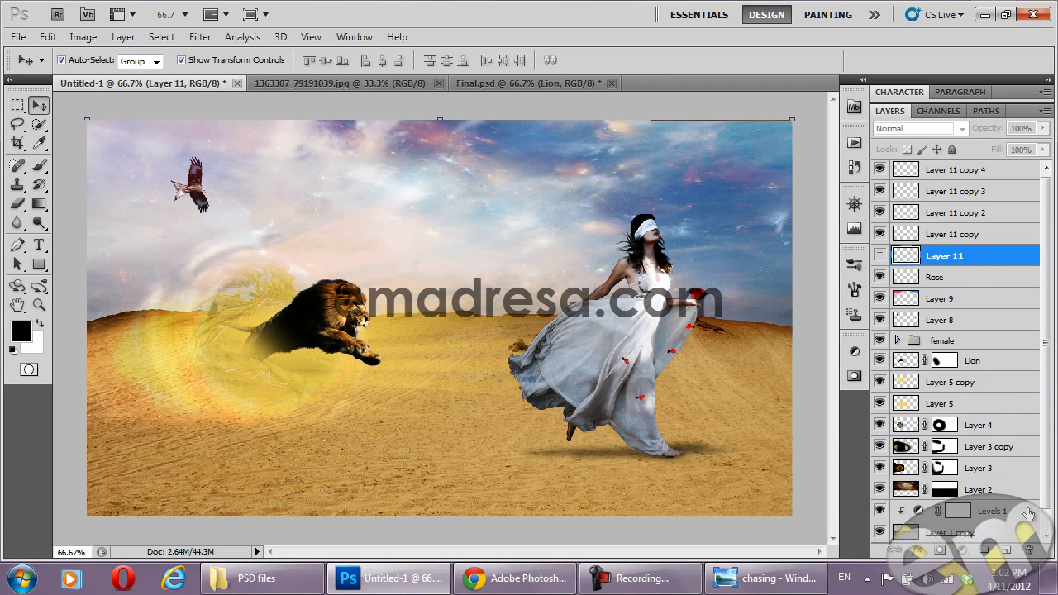
Add a new empty layer above all the petal layers
drag(1006, 177, 1007, 552)
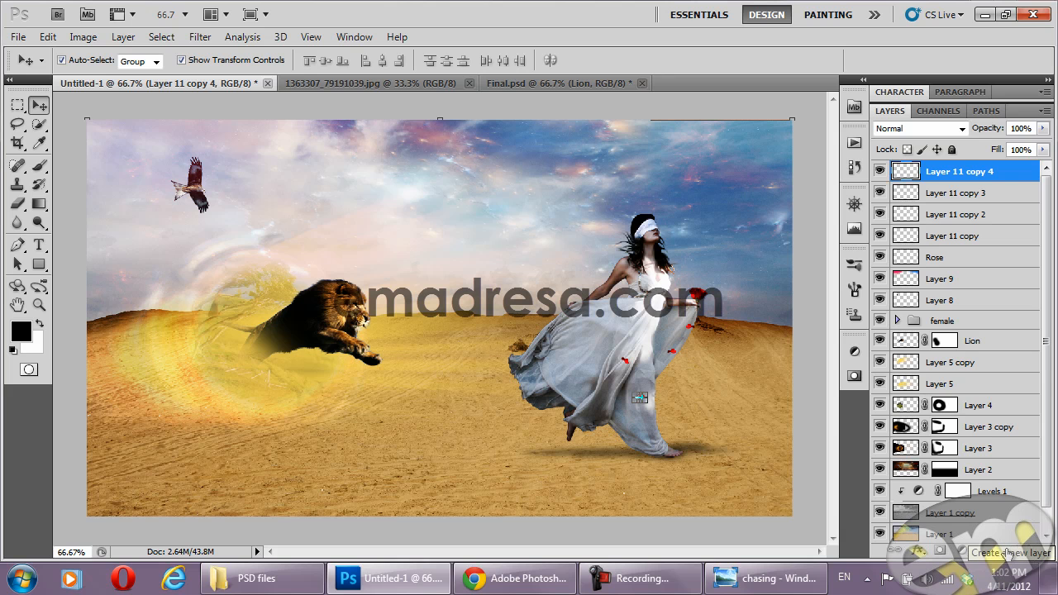
click(1006, 552)
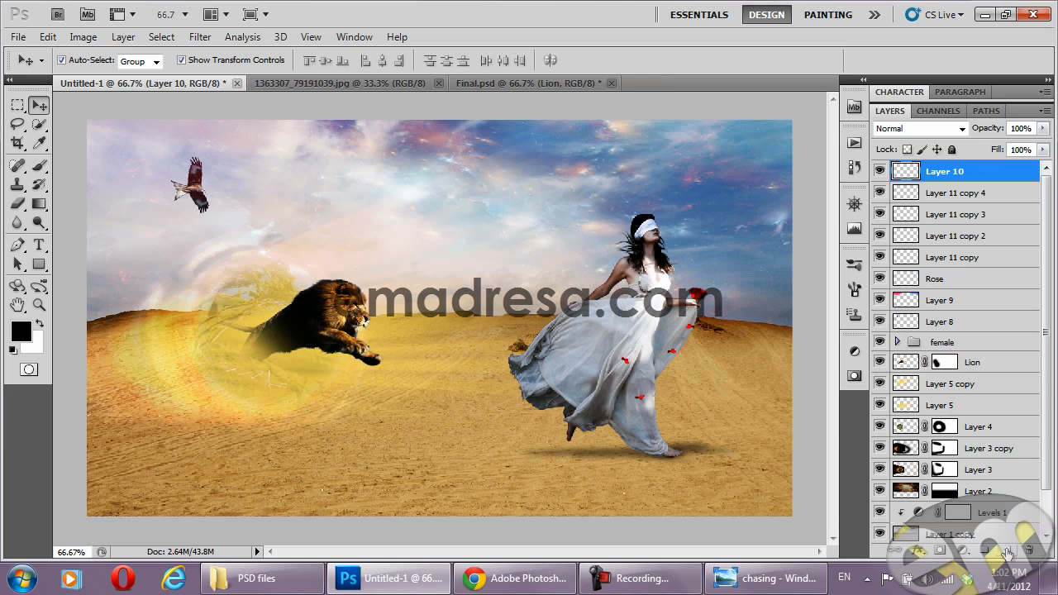
click(878, 171)
click(878, 171)
Set the foreground colour to #0a0063 and fill the empty Layer 10 with it
click(21, 331)
text(0a0)
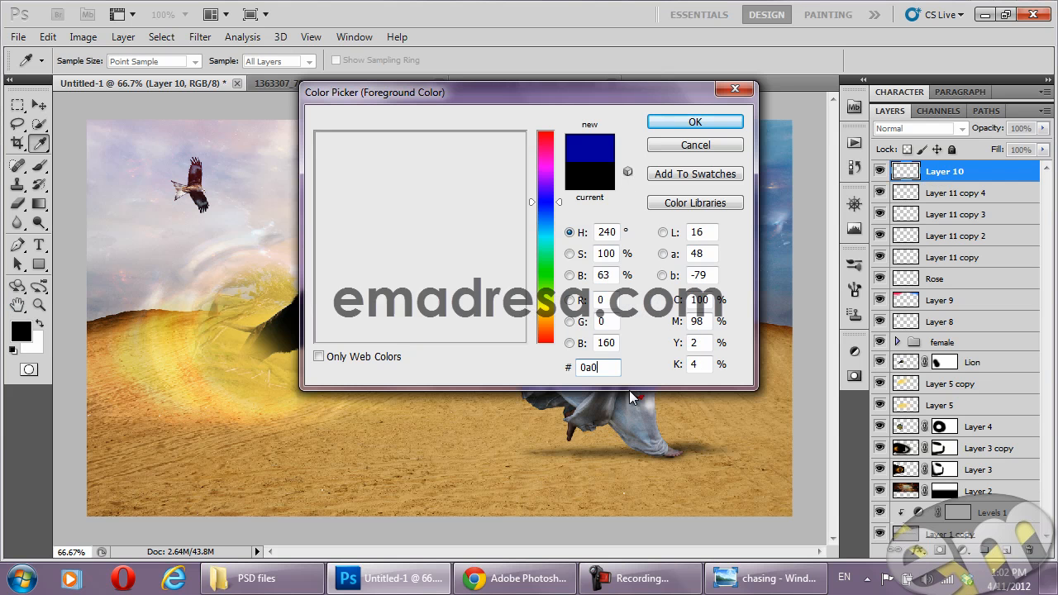
text(063)
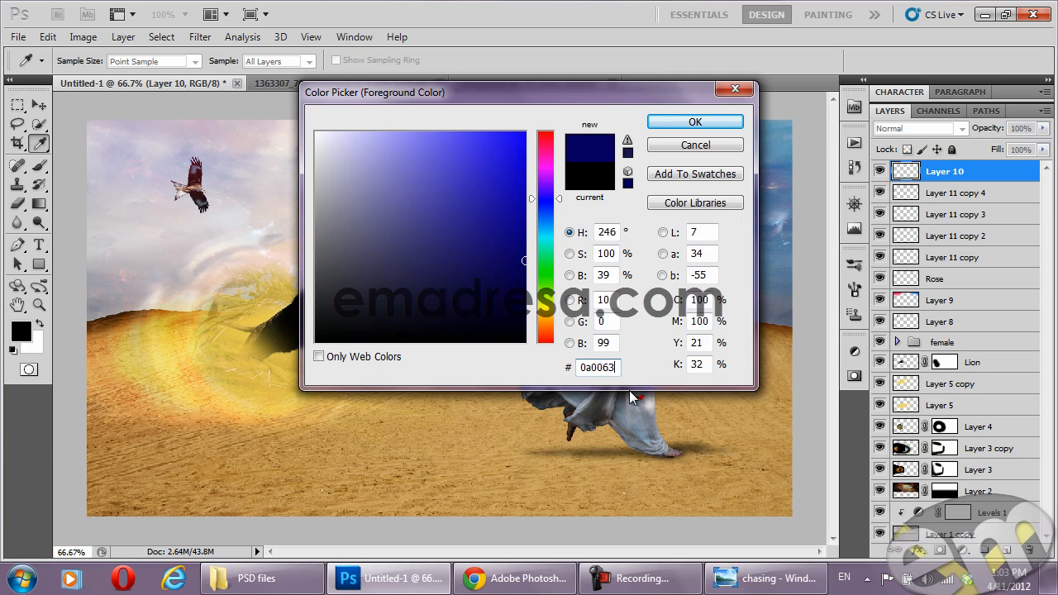
click(694, 122)
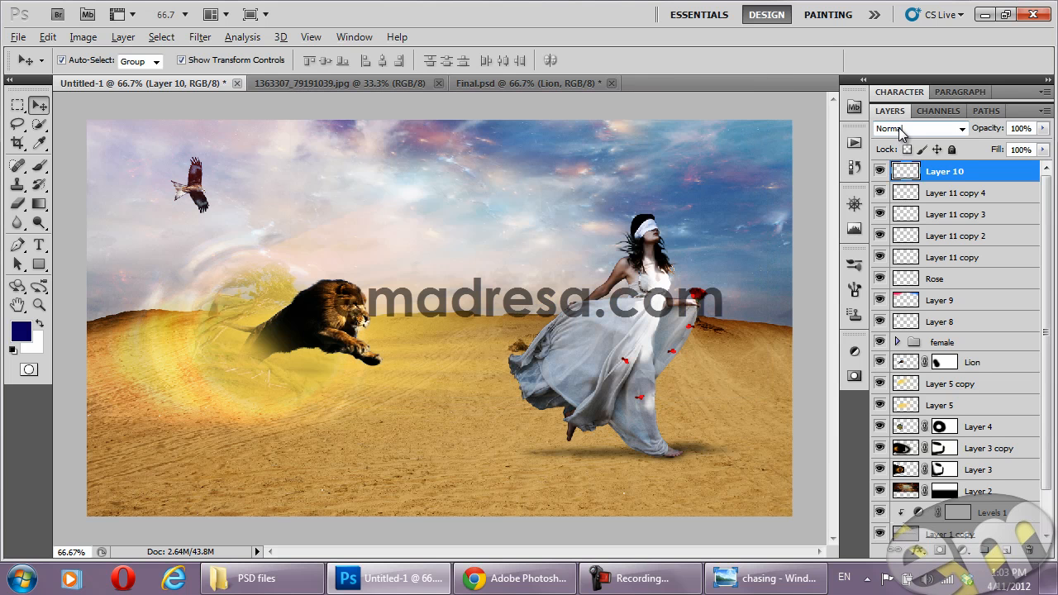
key(alt+BackSpace)
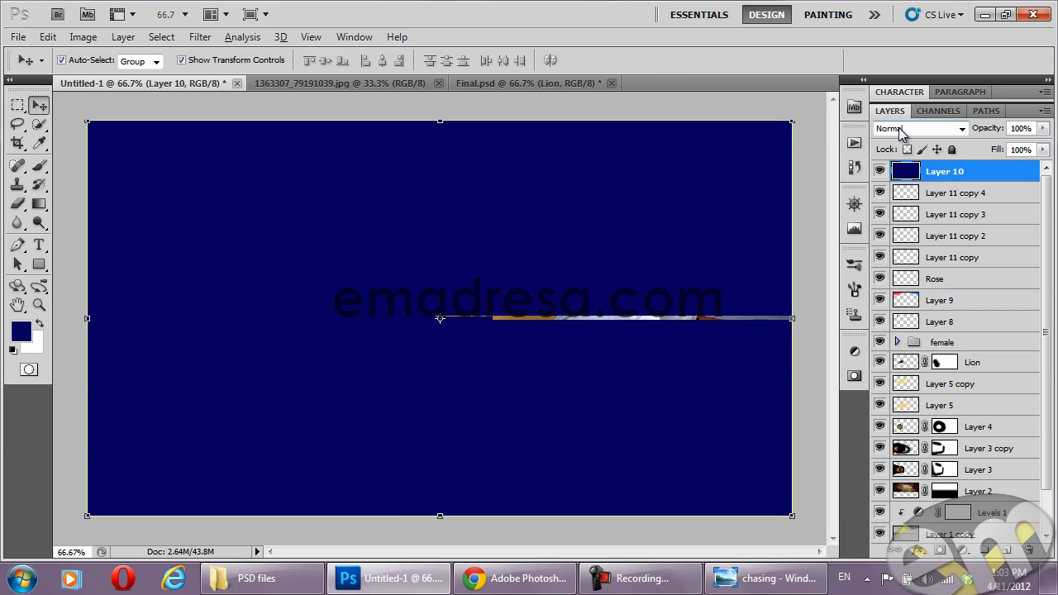
Set Layer 10's blend mode to Exclusion, reduce its fill to about 83%, and compare the toning with the reference picture
click(900, 130)
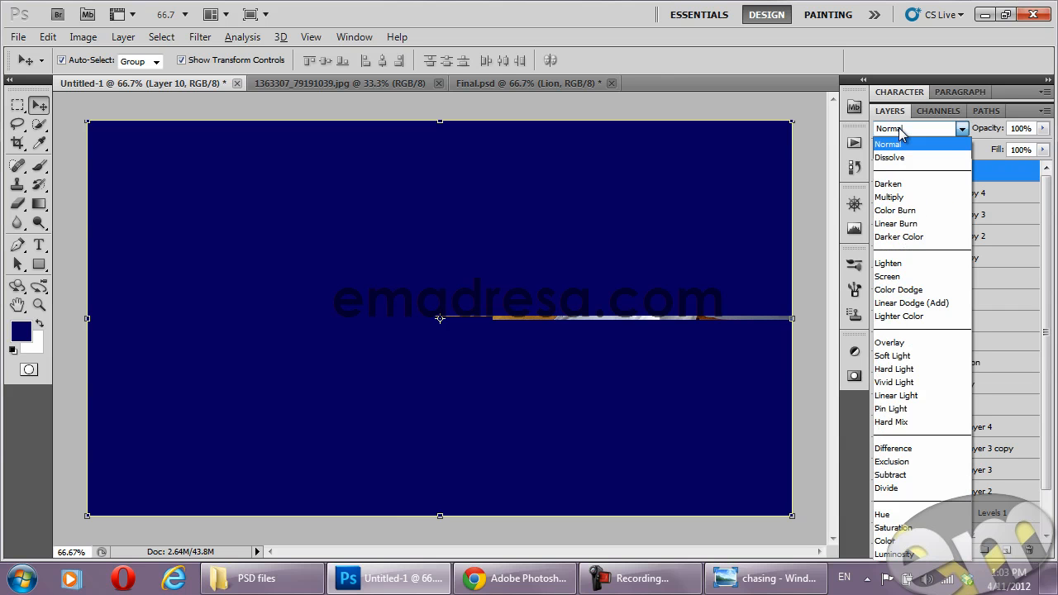
click(895, 461)
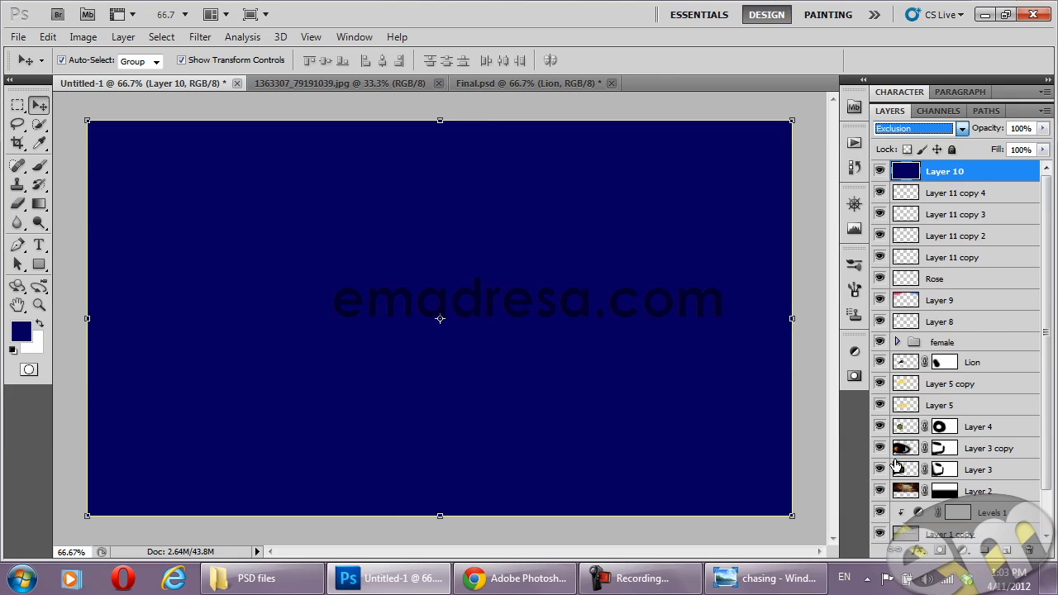
drag(1001, 151, 988, 151)
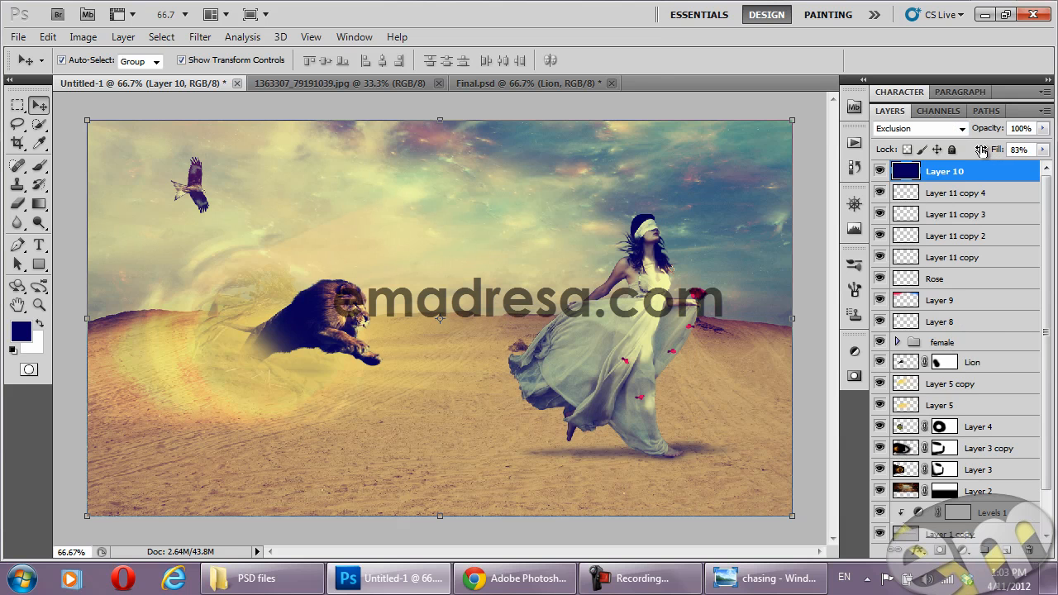
drag(979, 149, 977, 149)
click(775, 580)
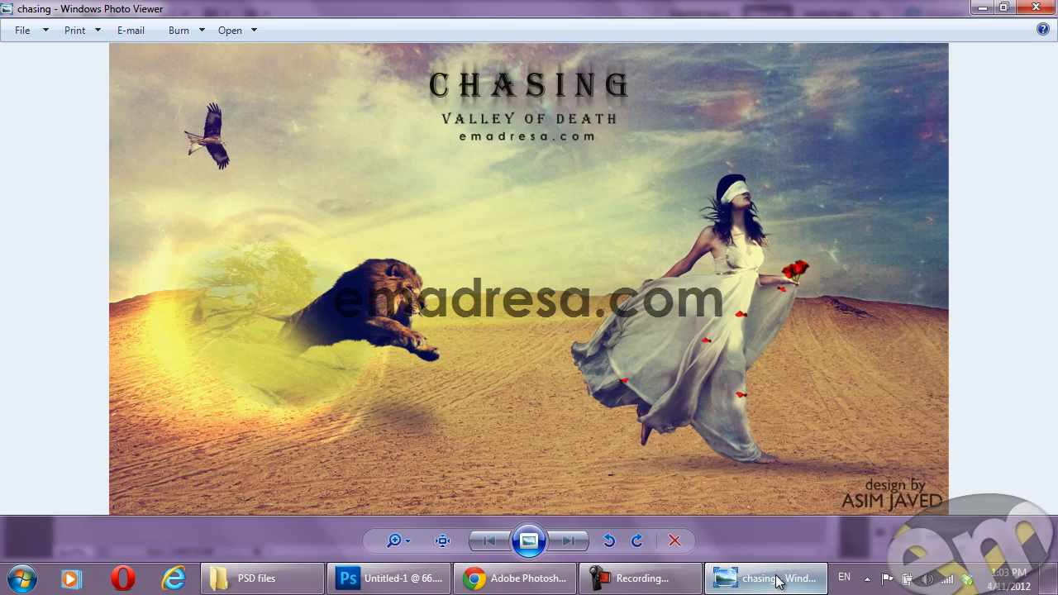
click(775, 580)
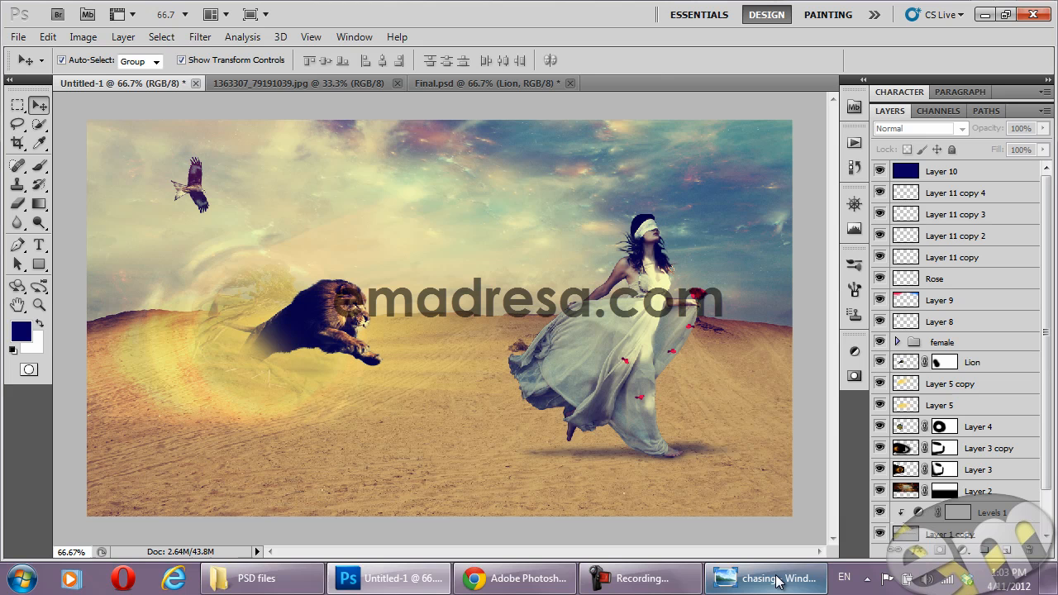
Bring the Gift__Vintage_Texture_01_by_LadyAmdis image from the Chasing project's Images folder into the composite as the top layer, and close the texture file
click(299, 579)
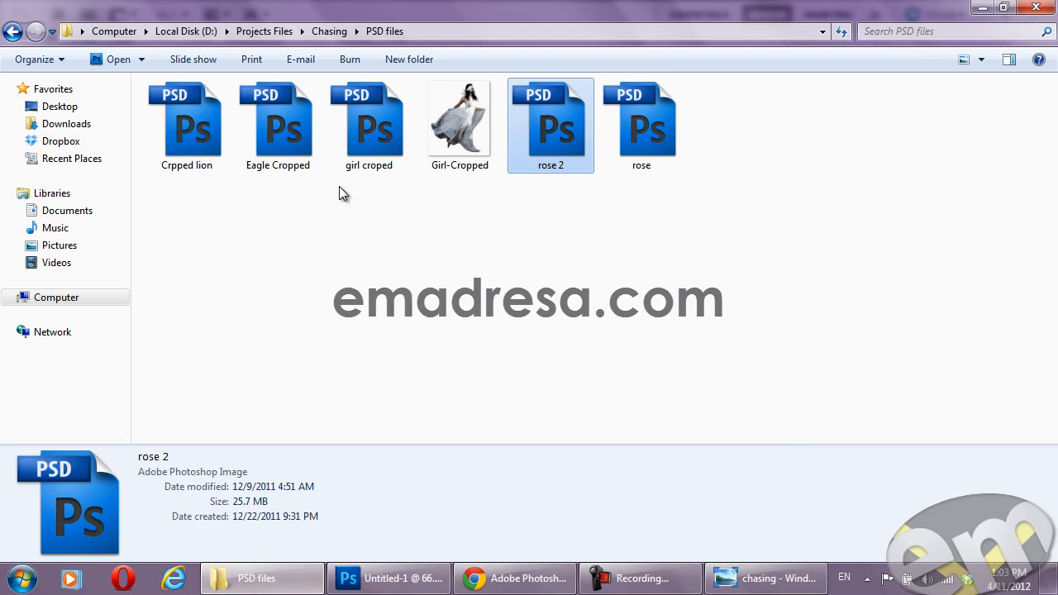
click(317, 31)
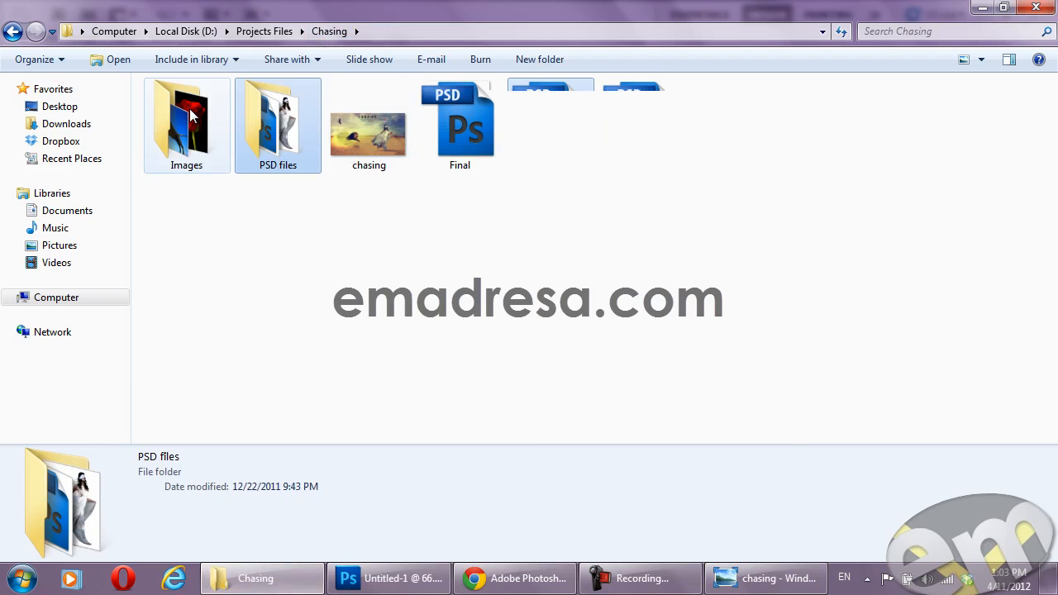
double_click(189, 108)
click(546, 135)
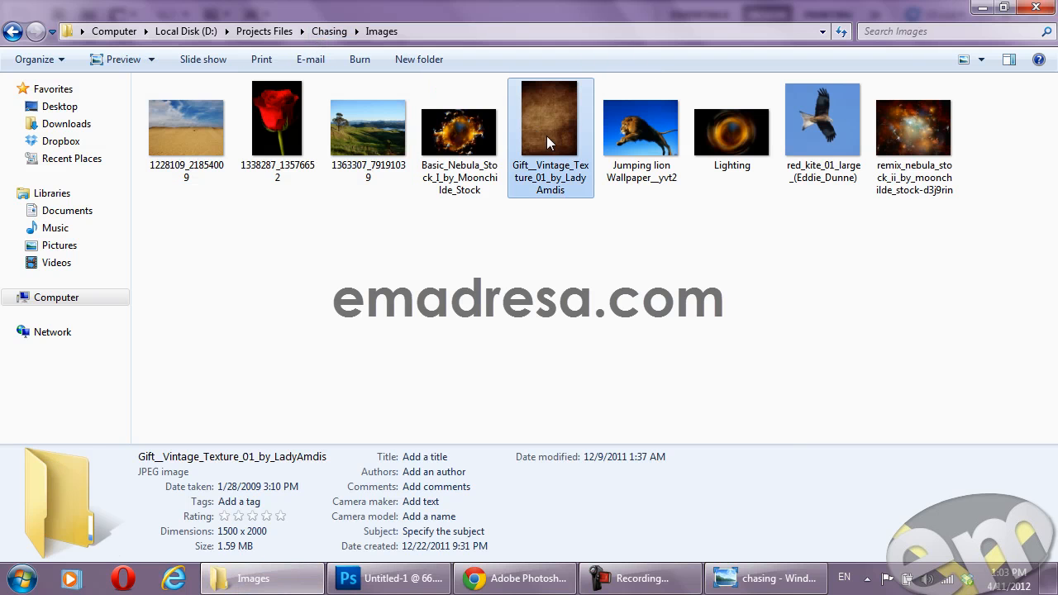
drag(411, 531, 732, 306)
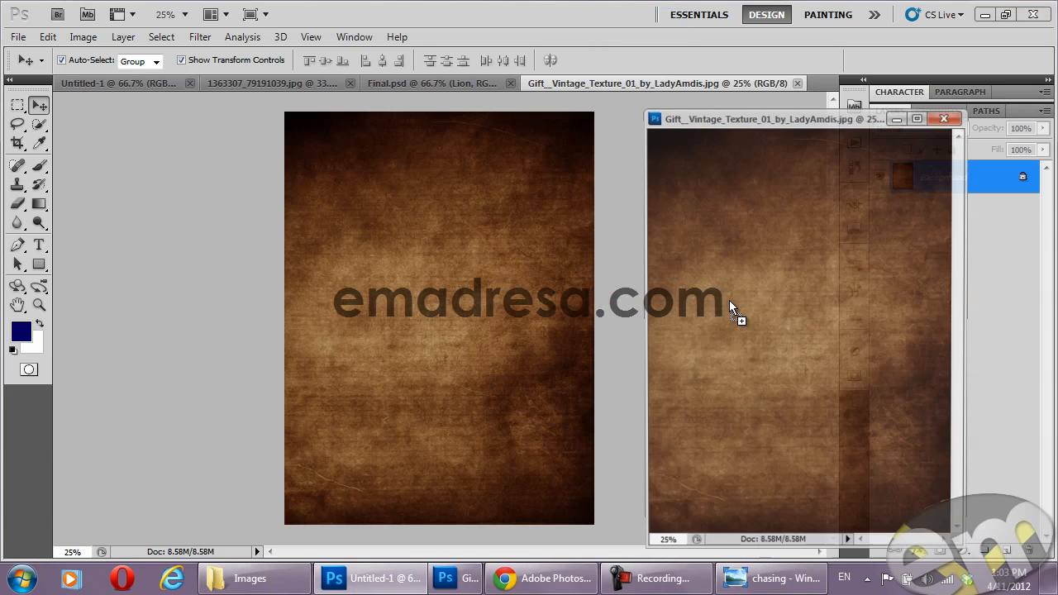
drag(541, 275, 541, 275)
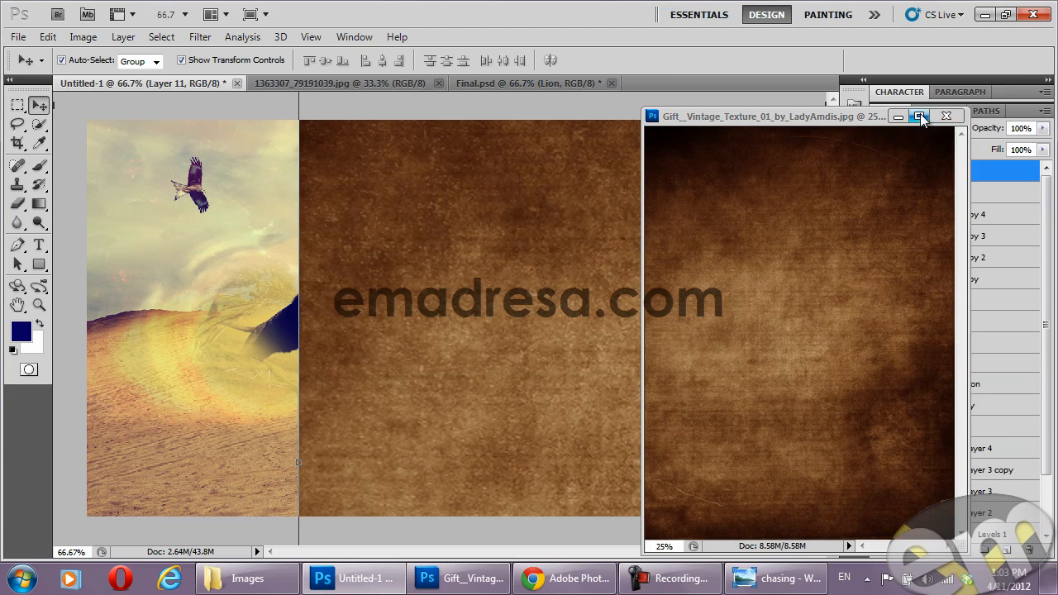
click(940, 117)
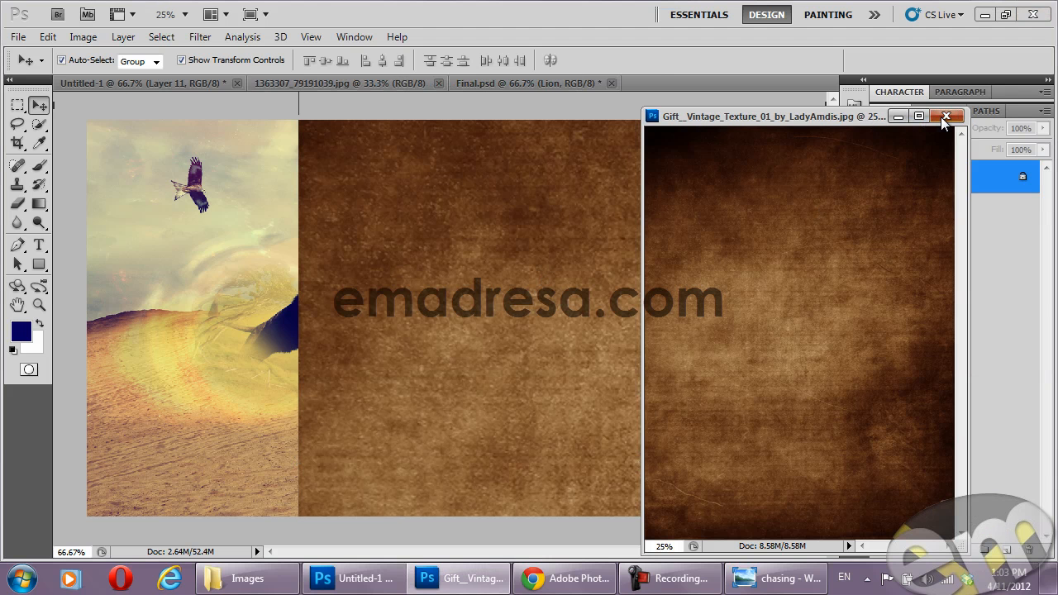
click(941, 117)
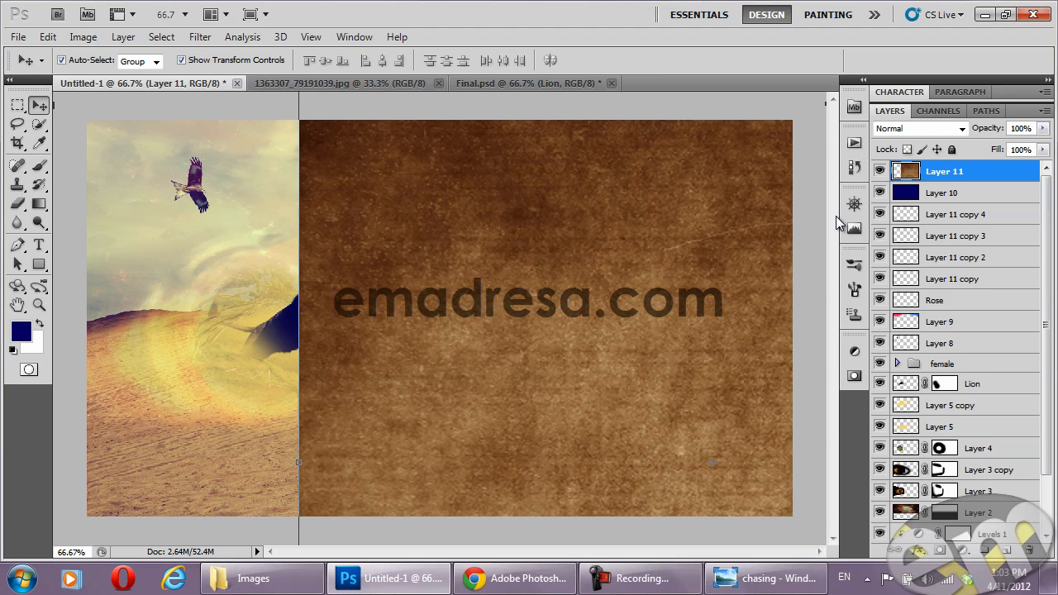
Rotate the vintage texture -90° and scale it to 48% width and 64.83% height so it covers the canvas
click(851, 206)
drag(778, 282, 759, 281)
click(404, 237)
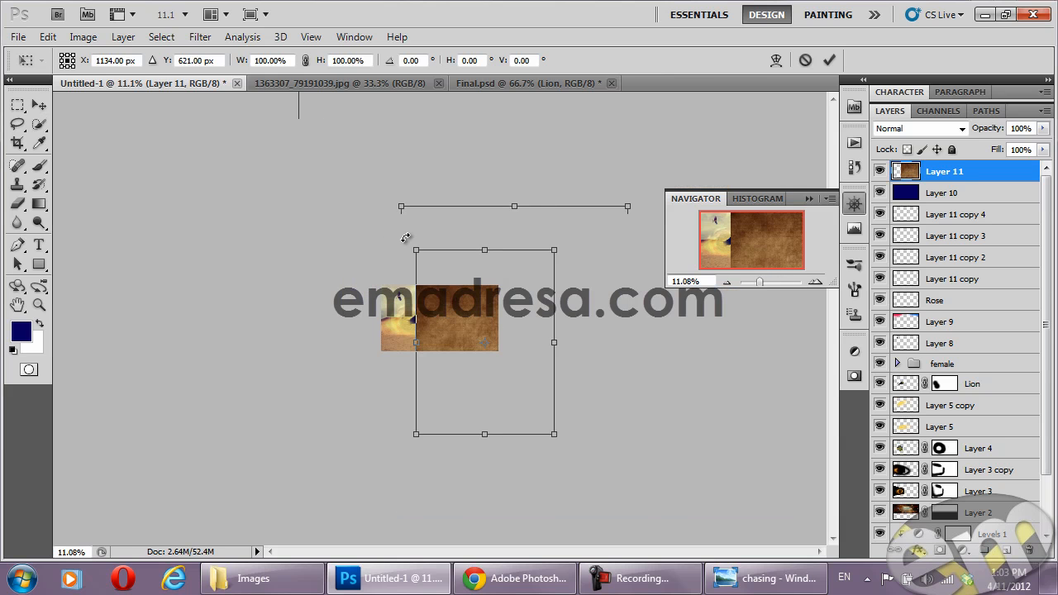
drag(395, 238, 338, 444)
mouse_move(439, 323)
mouse_down()
mouse_move(421, 330)
mouse_move(437, 330)
mouse_move(429, 334)
mouse_up()
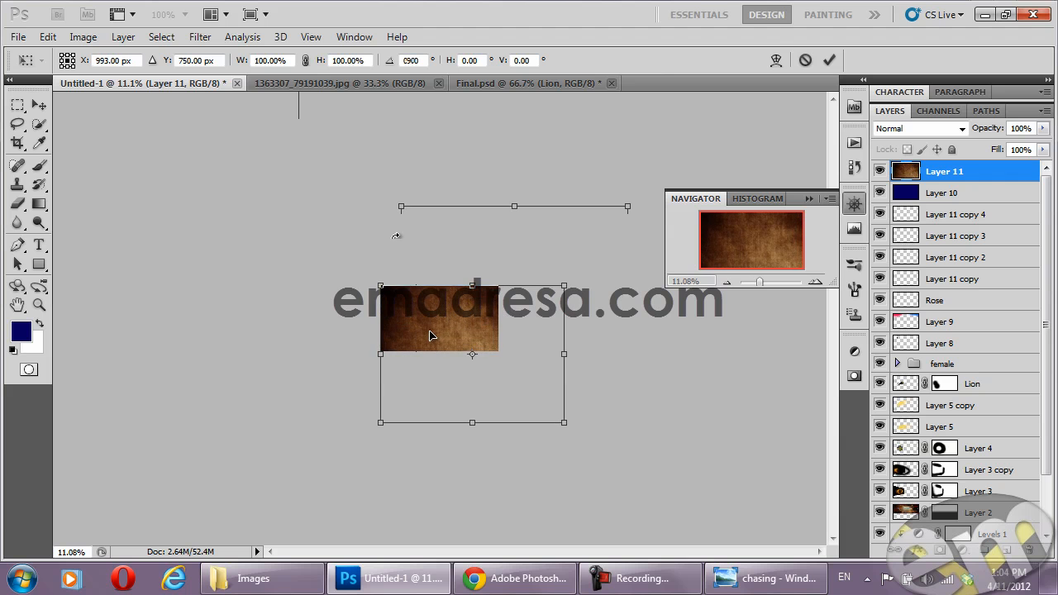
drag(503, 359, 510, 360)
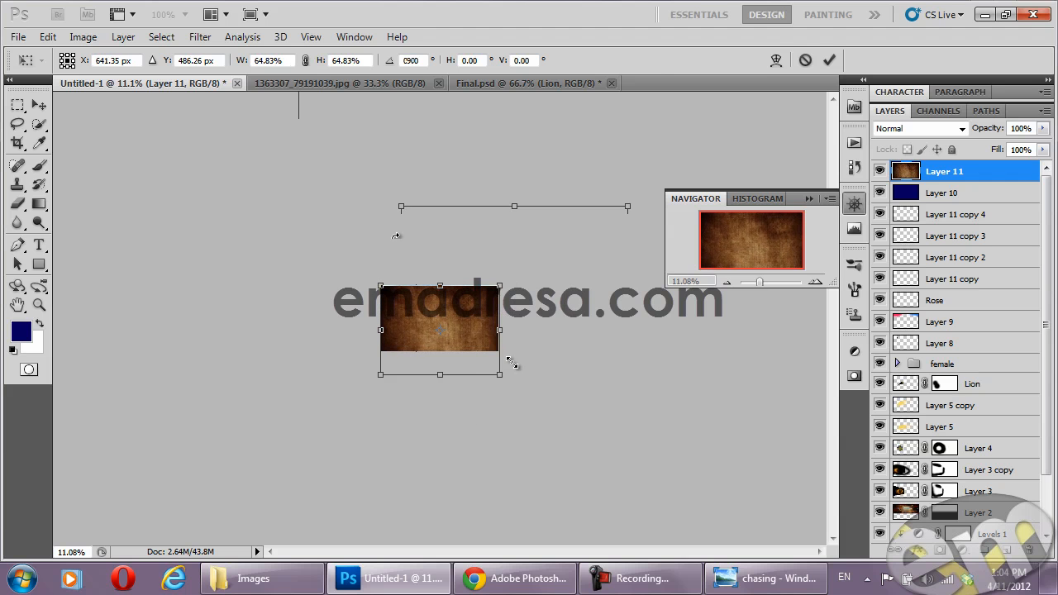
drag(432, 378, 447, 354)
key(Return)
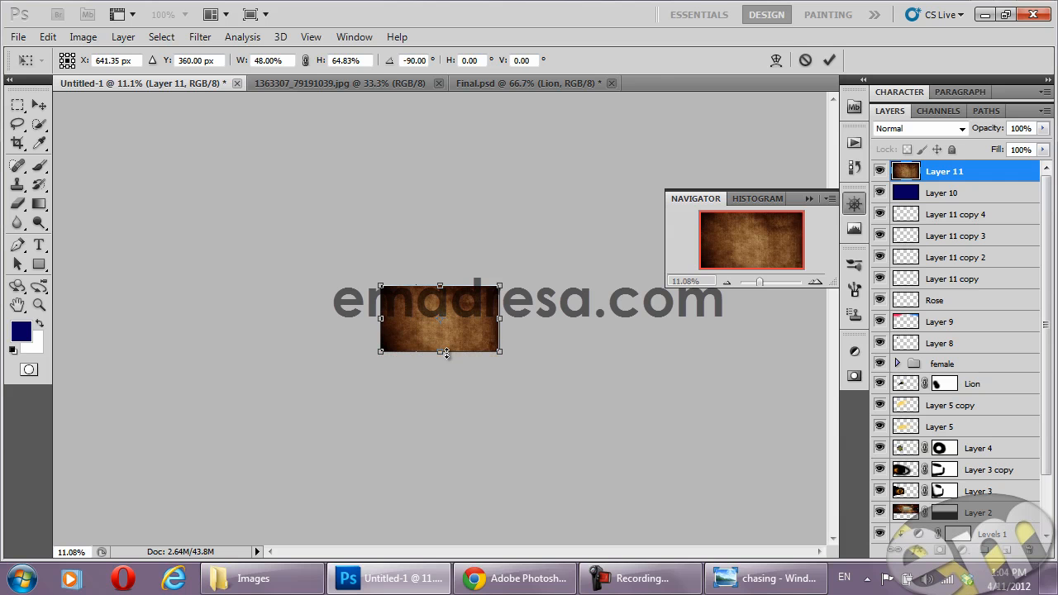
Set the vintage texture layer to Overlay at 37% opacity and inspect the blended composite
click(39, 305)
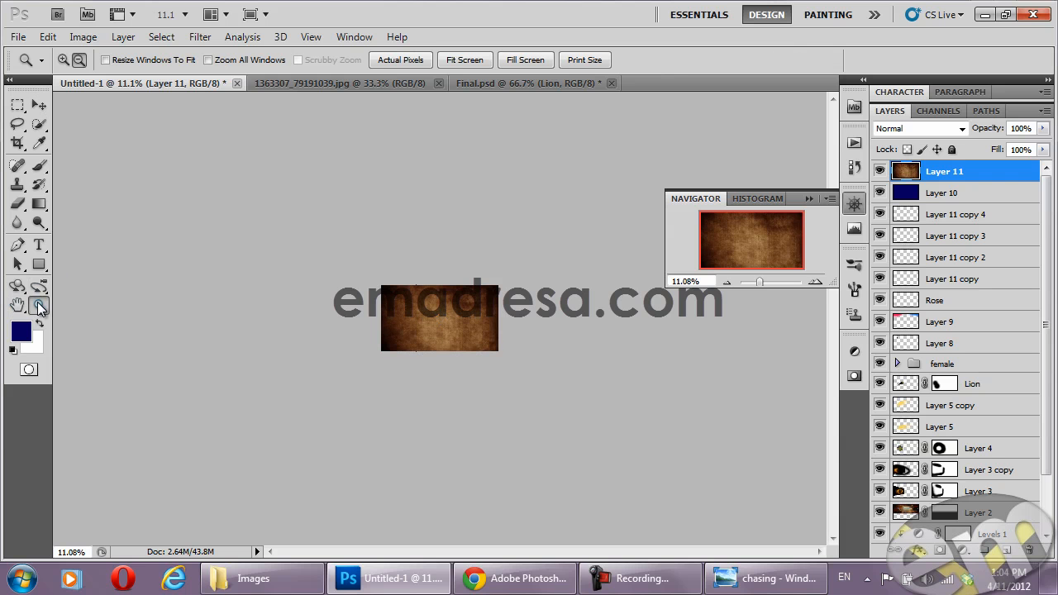
click(388, 61)
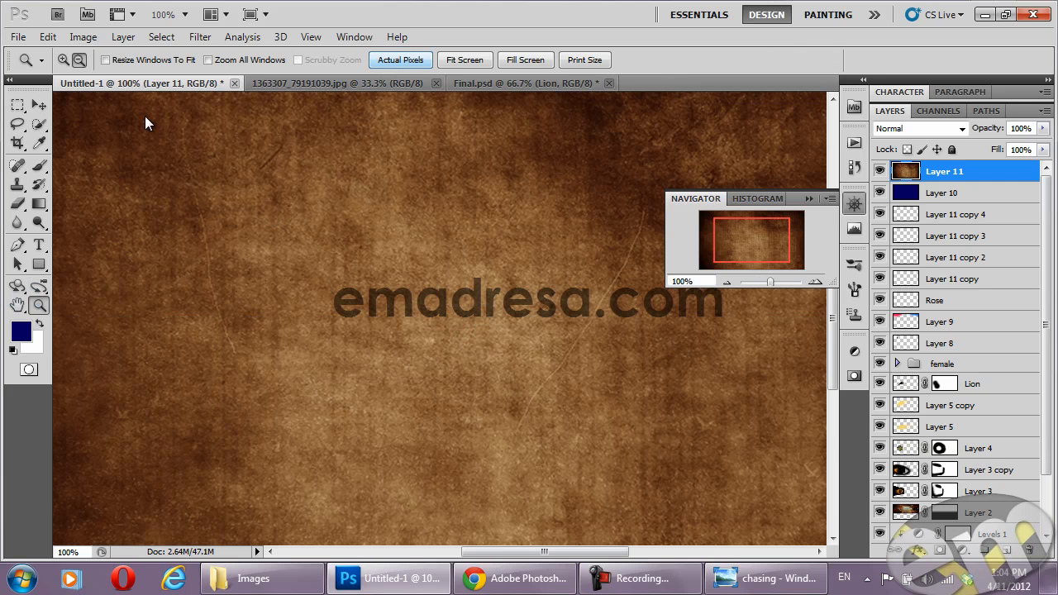
click(521, 292)
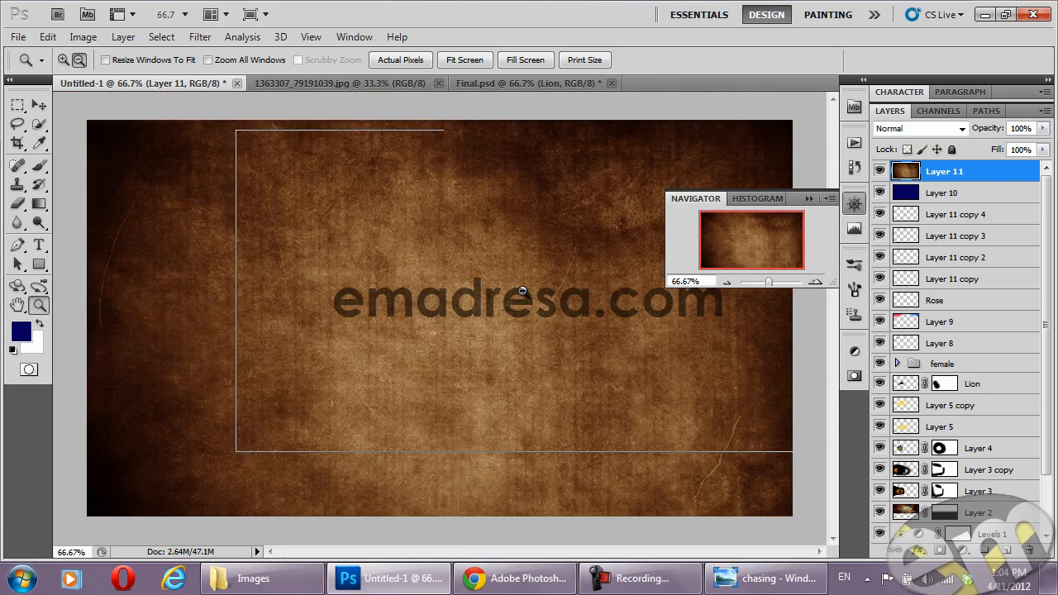
click(523, 293)
click(813, 198)
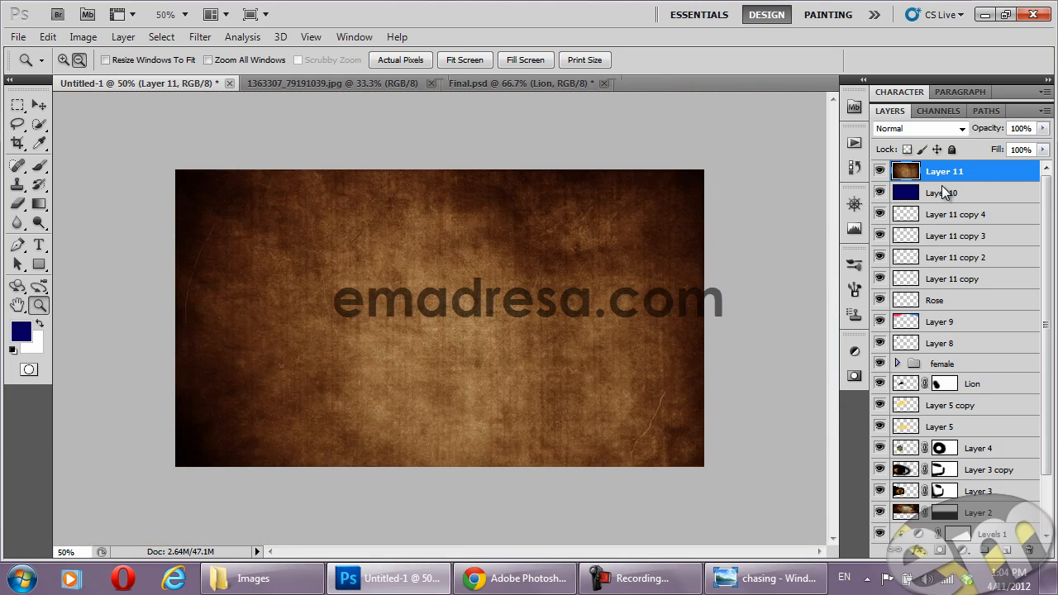
click(925, 130)
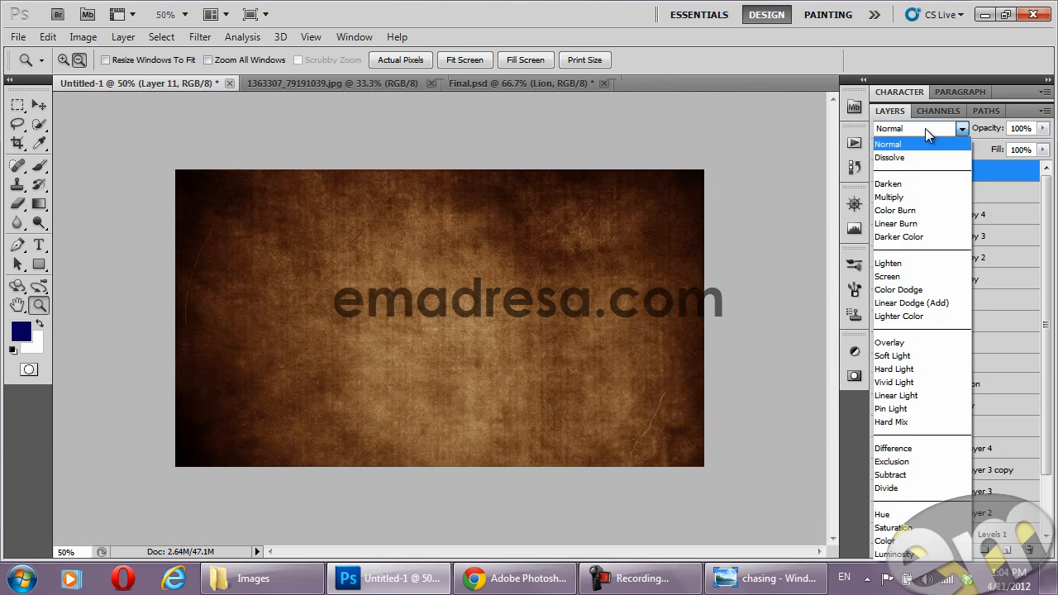
click(908, 344)
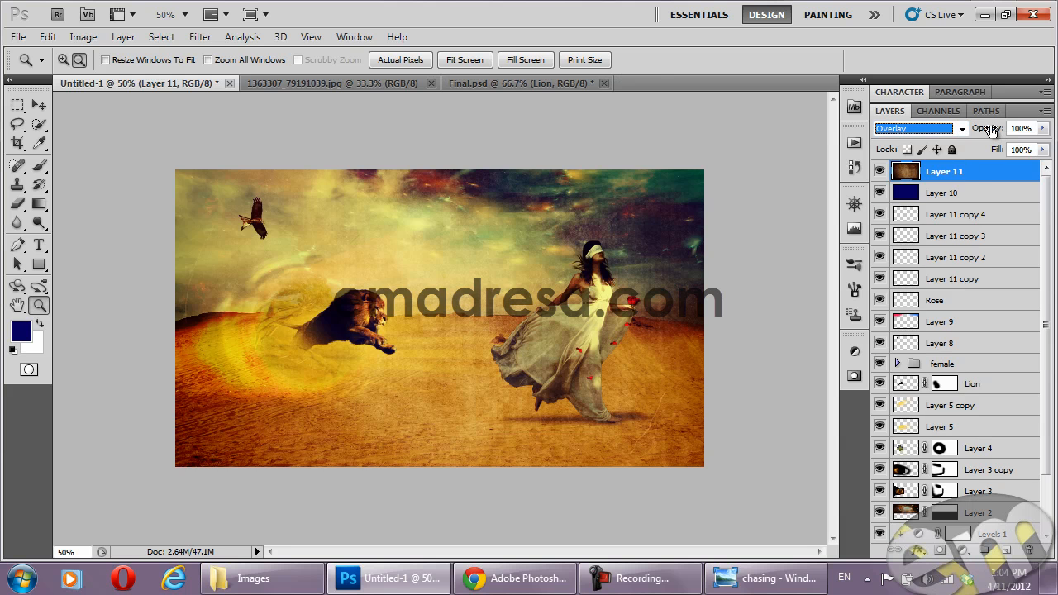
drag(991, 131, 937, 131)
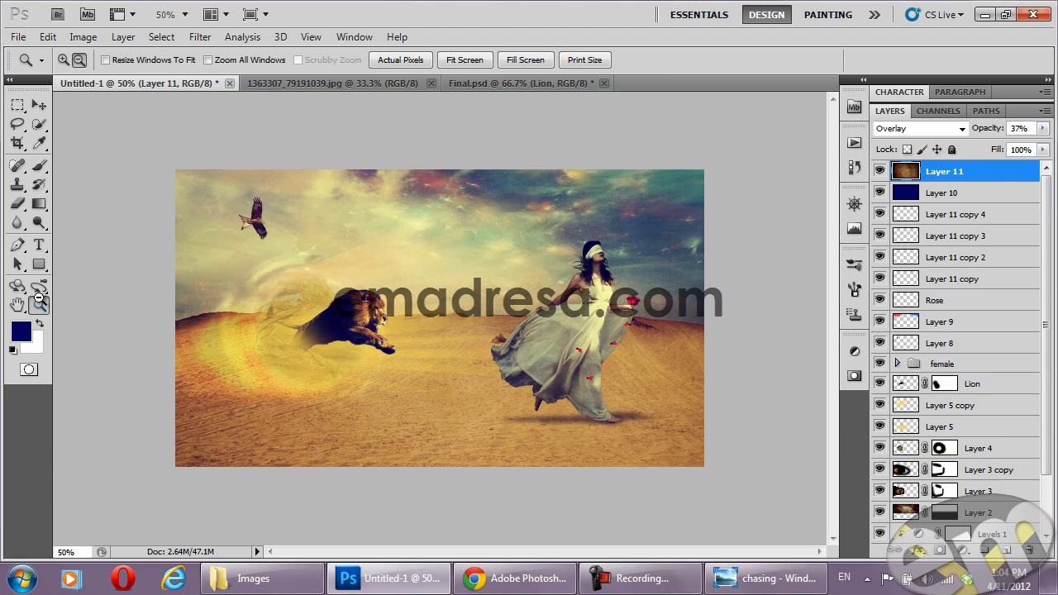
click(413, 62)
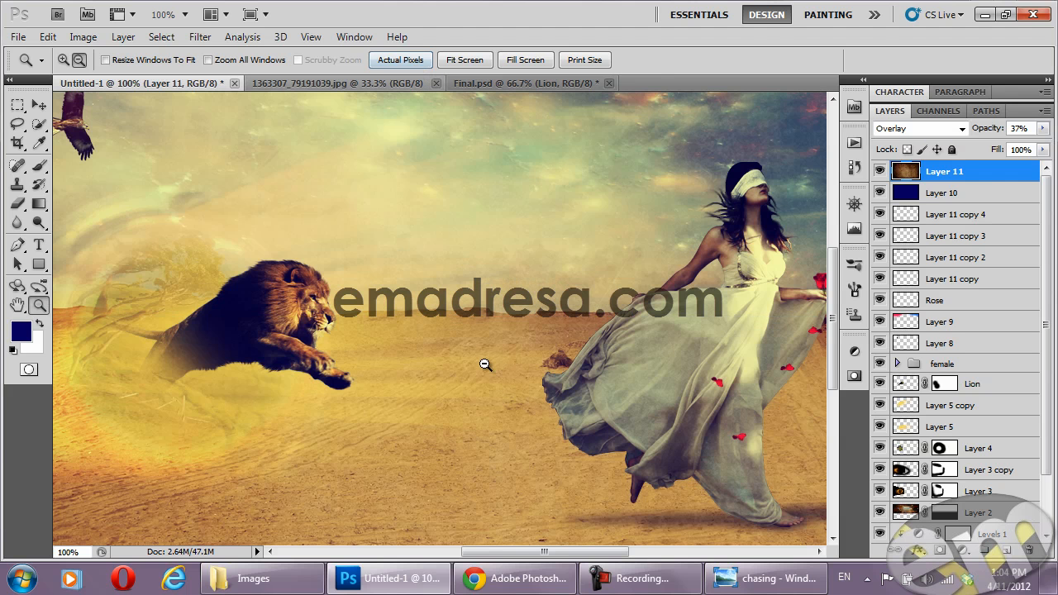
drag(580, 552, 616, 554)
alt+click(472, 407)
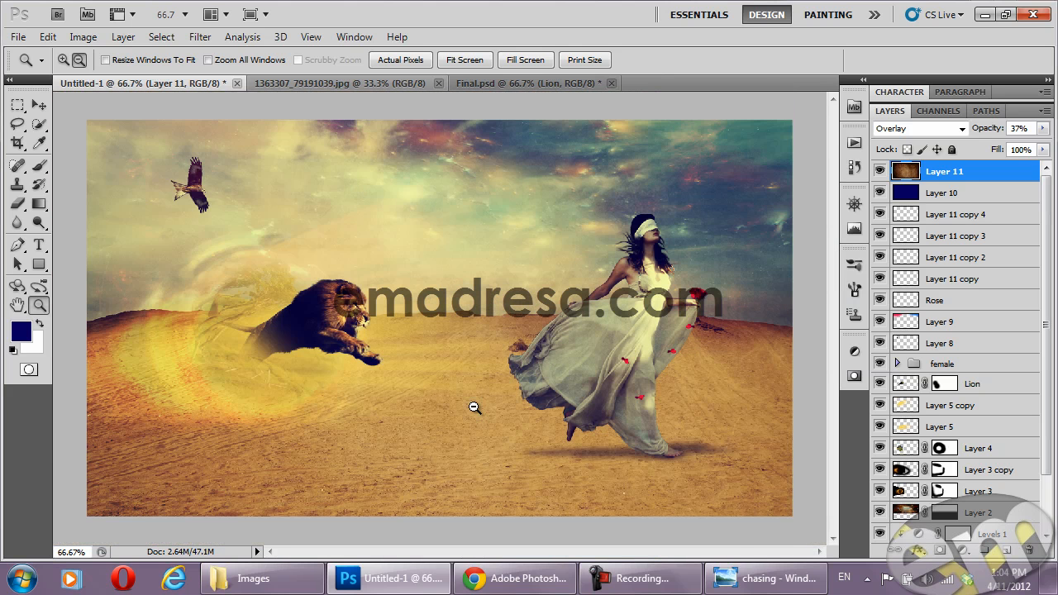
Check the reference picture, set the foreground colour to black, and add the designer's name in Myriad Pro Bold 32 pt between lion and woman
click(758, 581)
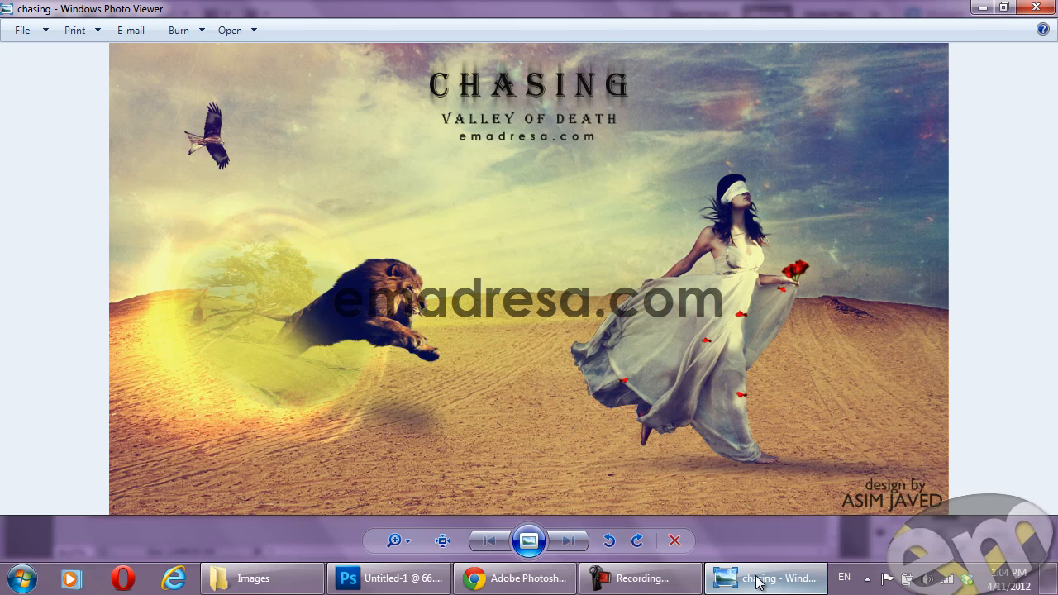
click(388, 579)
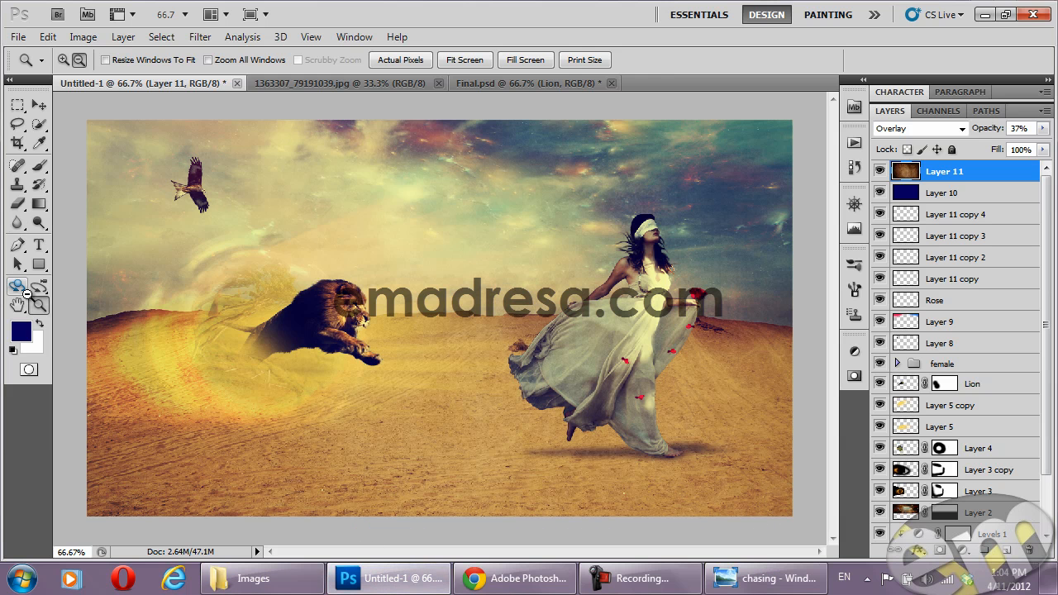
click(20, 331)
drag(471, 300, 627, 385)
click(682, 123)
click(37, 248)
click(424, 243)
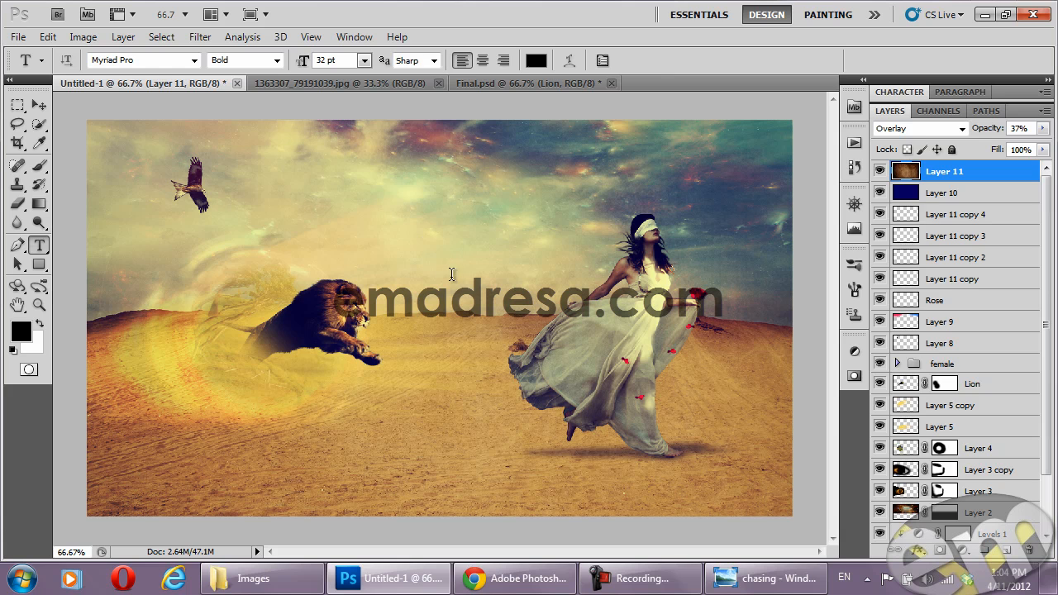
text(ASIM JAVED)
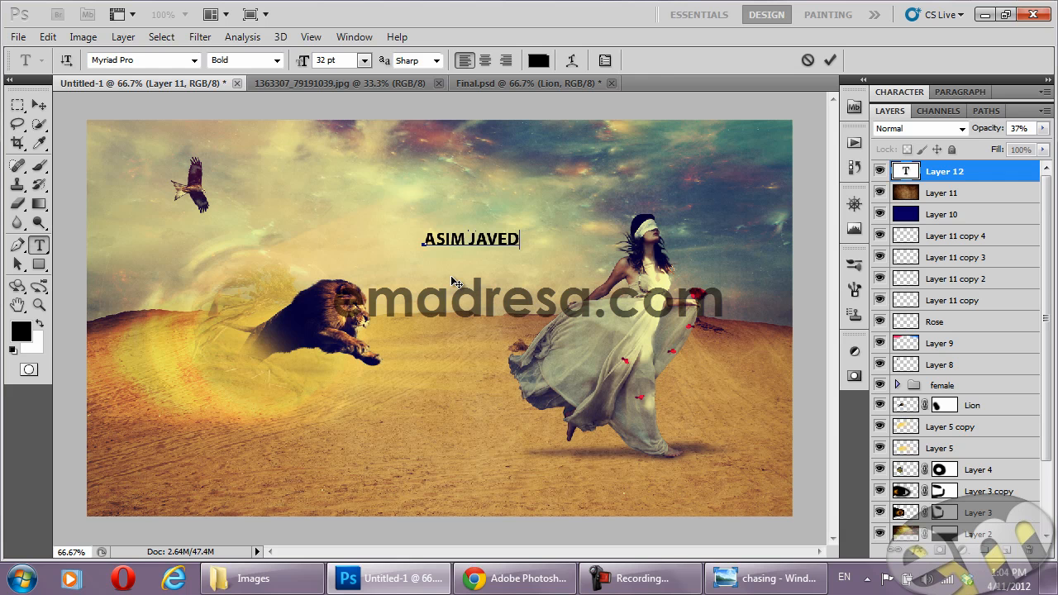
Move the designer's name text up into the upper sky, near the top edge of the image
click(39, 305)
click(390, 59)
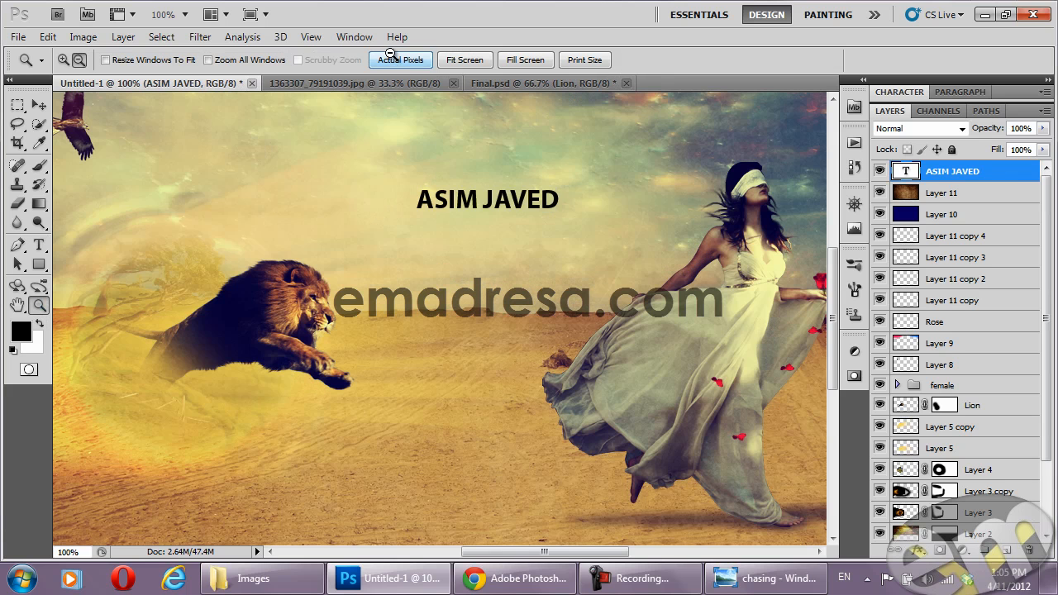
scroll(283, 267, up, 5)
key(v)
drag(487, 316, 458, 182)
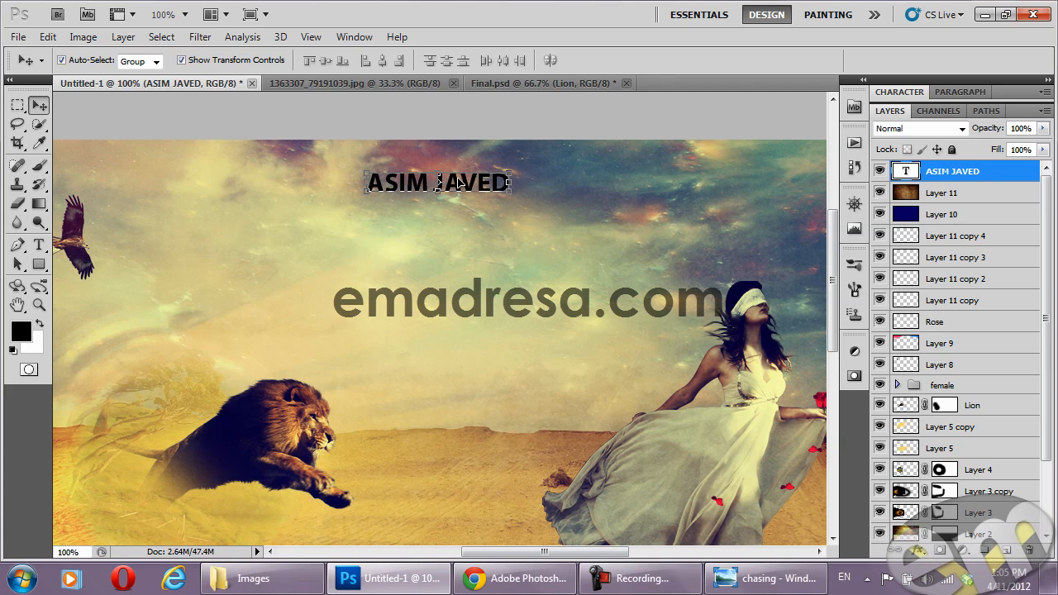
Duplicate the designer's name text layer, place the copy beneath the original, and rasterize the copy
drag(979, 512, 1006, 548)
drag(987, 171, 987, 199)
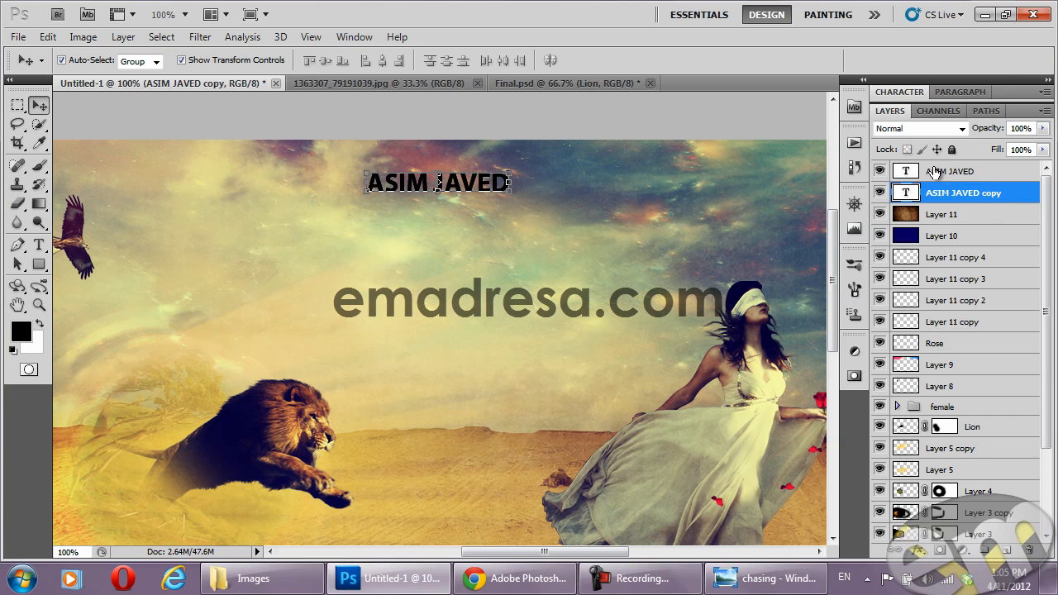
right_click(1005, 191)
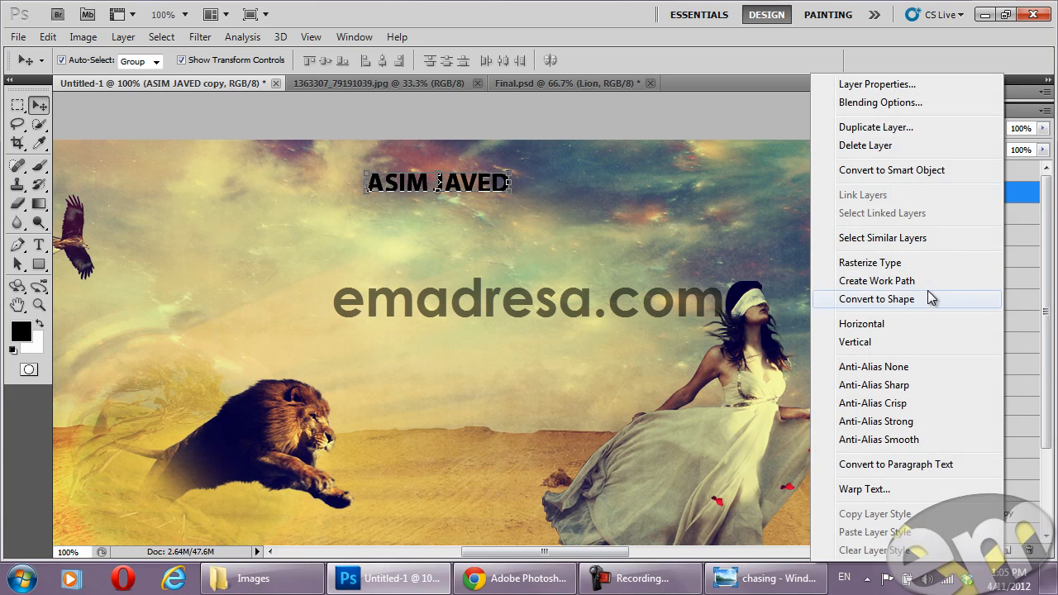
click(933, 264)
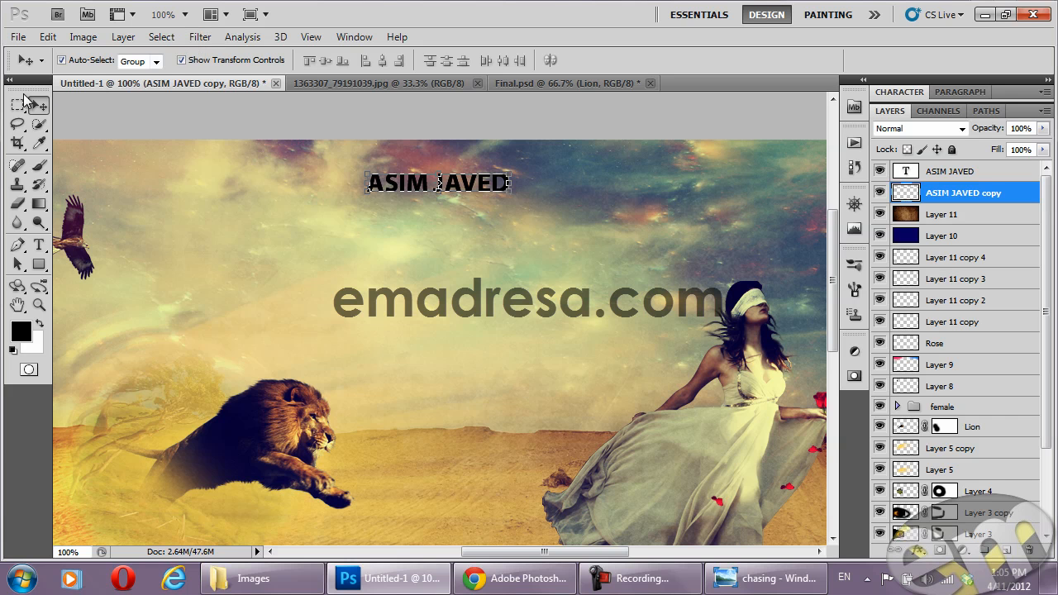
Select a rectangular area around the name and apply Motion Blur to the rasterized copy at a 90° angle and 27 pixels distance
click(19, 104)
click(83, 105)
drag(299, 139, 571, 233)
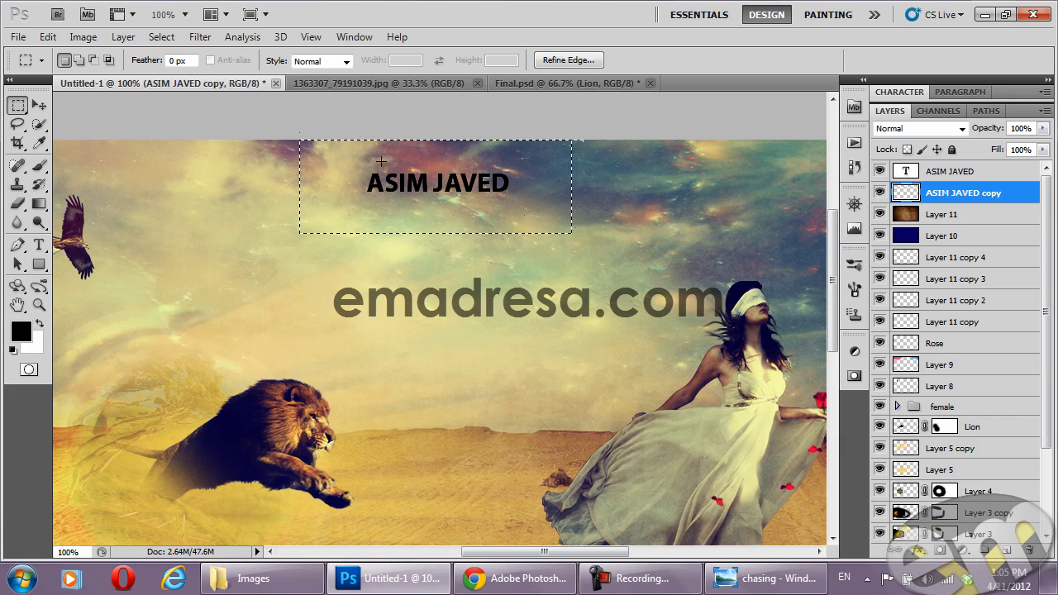
click(200, 37)
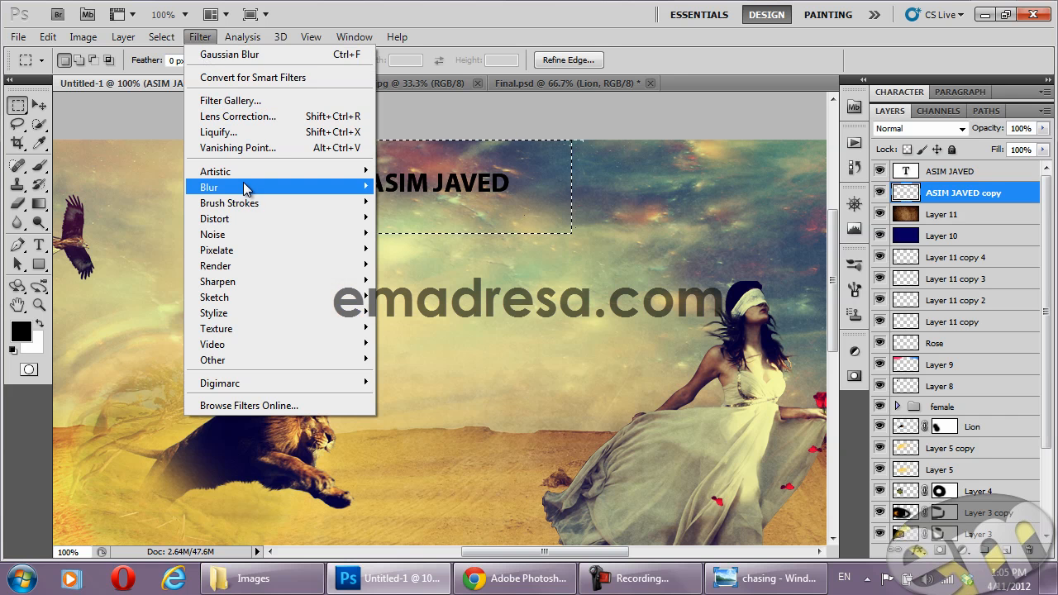
mouse_move(248, 188)
click(426, 281)
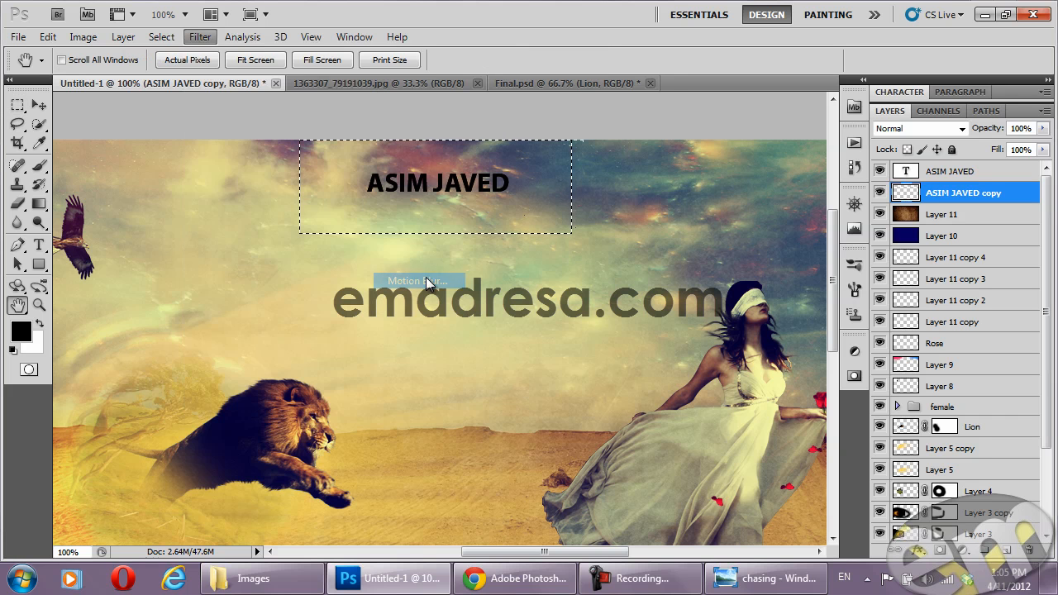
drag(480, 97, 659, 128)
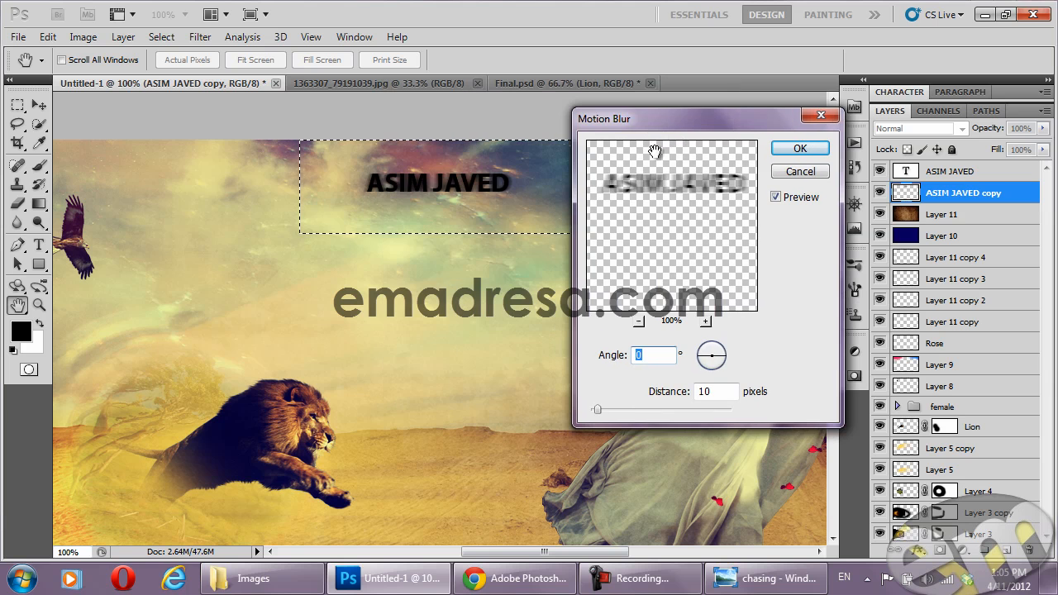
drag(723, 356, 710, 322)
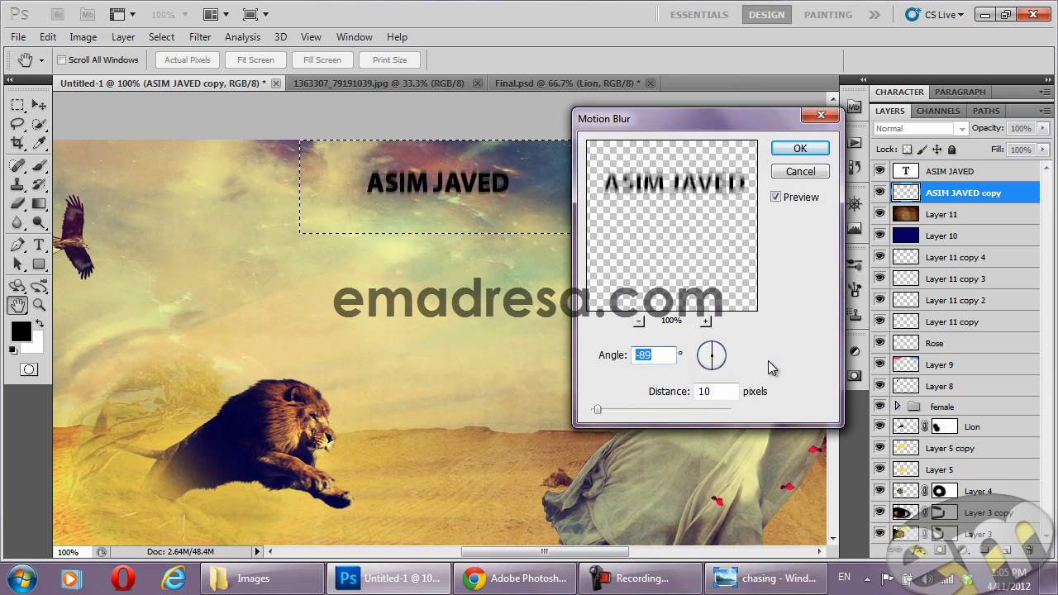
text(90)
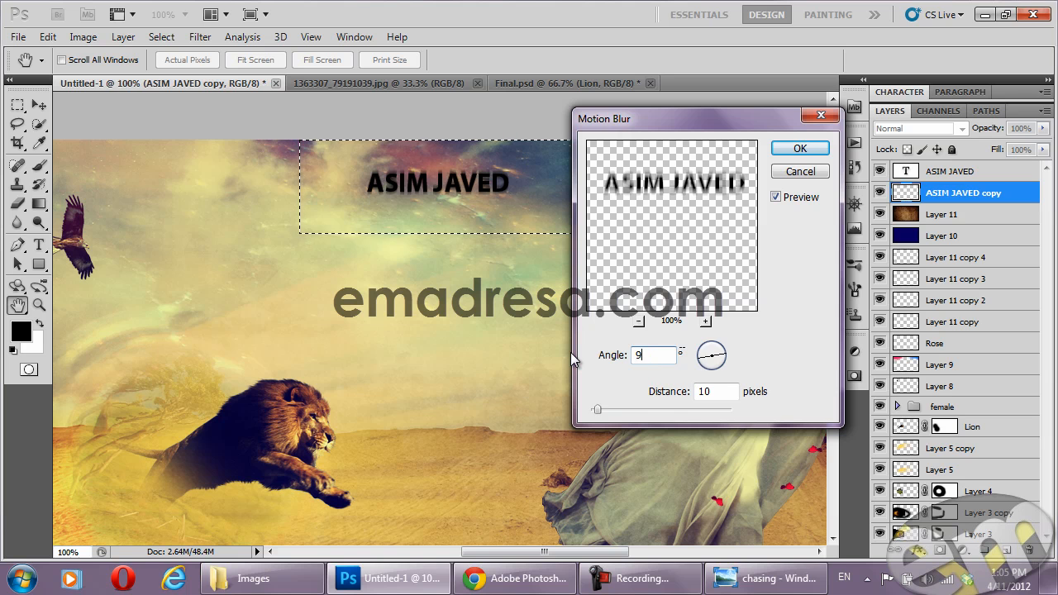
drag(597, 410, 611, 414)
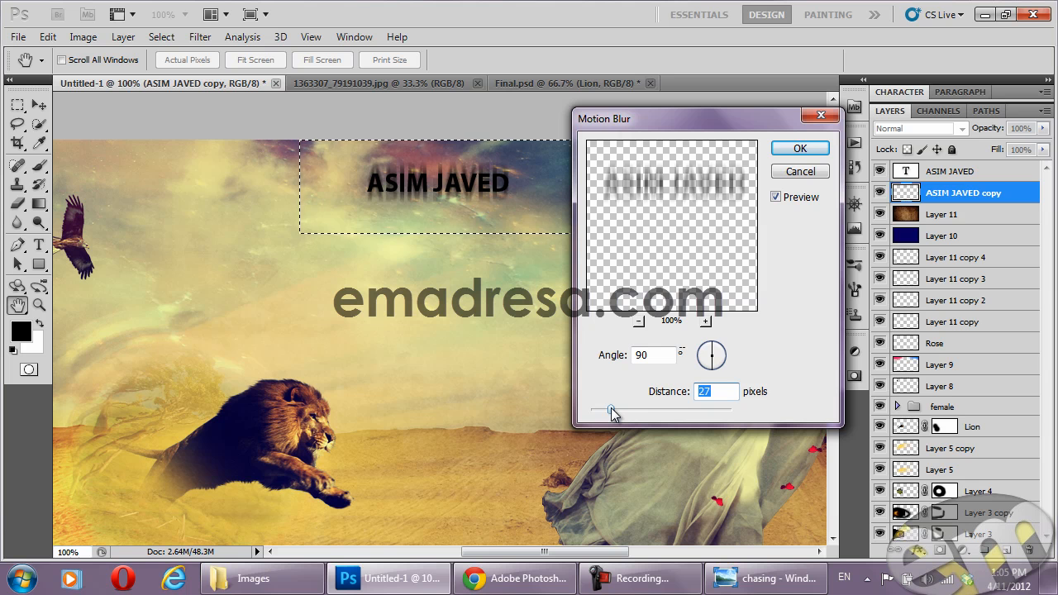
click(799, 149)
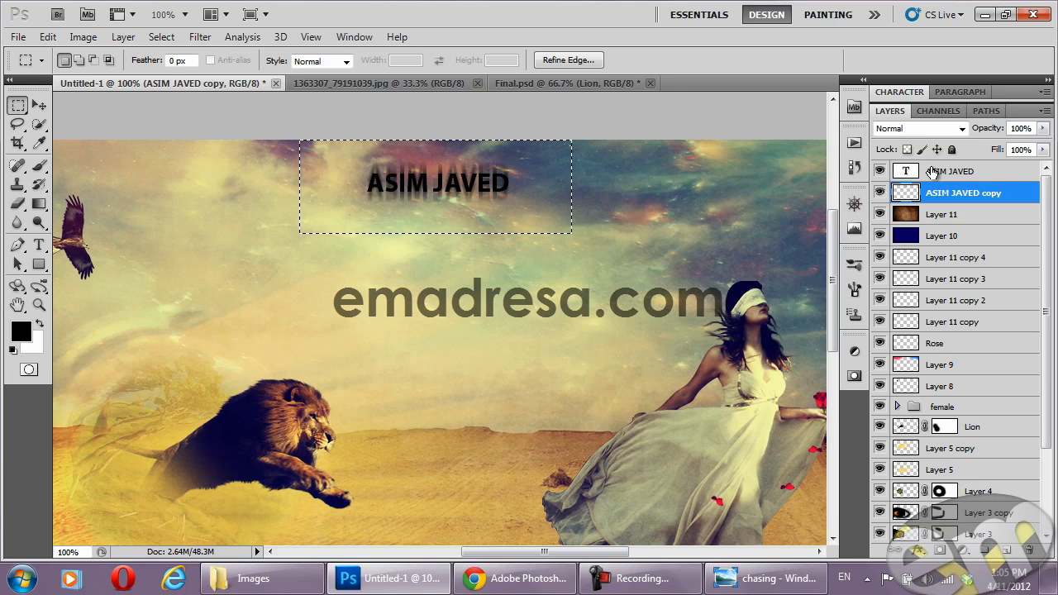
Set the original name text layer to 57% opacity and clear the rectangular selection
click(934, 170)
mouse_move(984, 133)
mouse_down()
mouse_move(947, 138)
mouse_move(986, 133)
mouse_up()
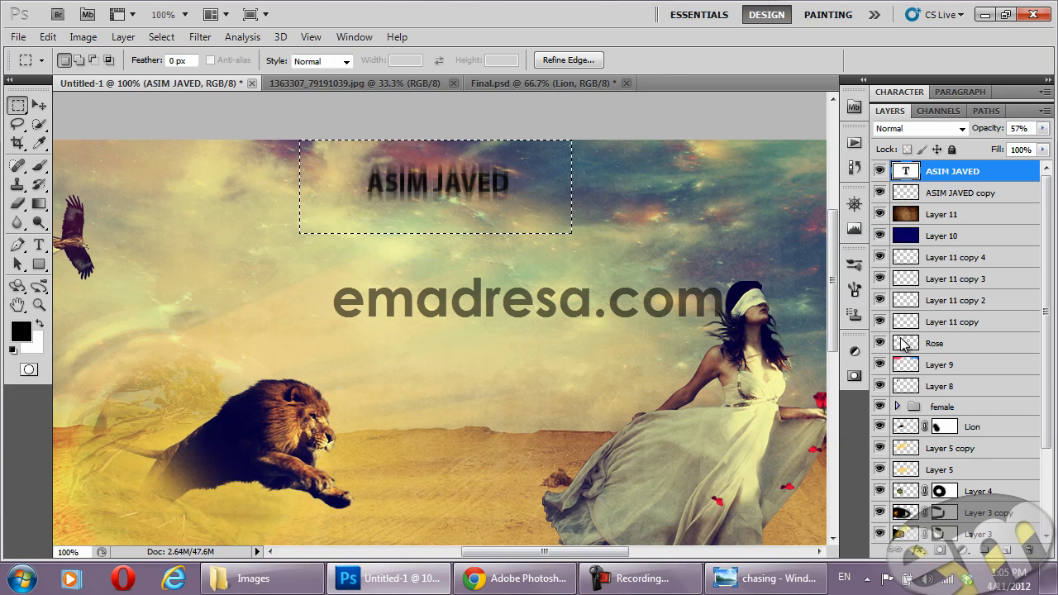
click(225, 168)
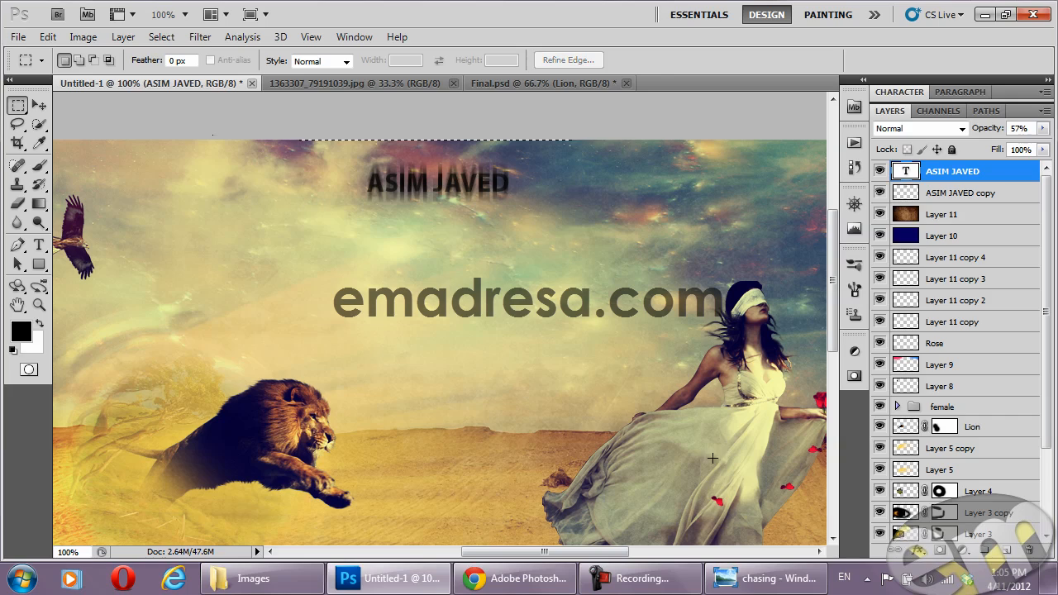
Compare with the title in the reference picture and set the blurred name copy to 79% opacity
click(764, 578)
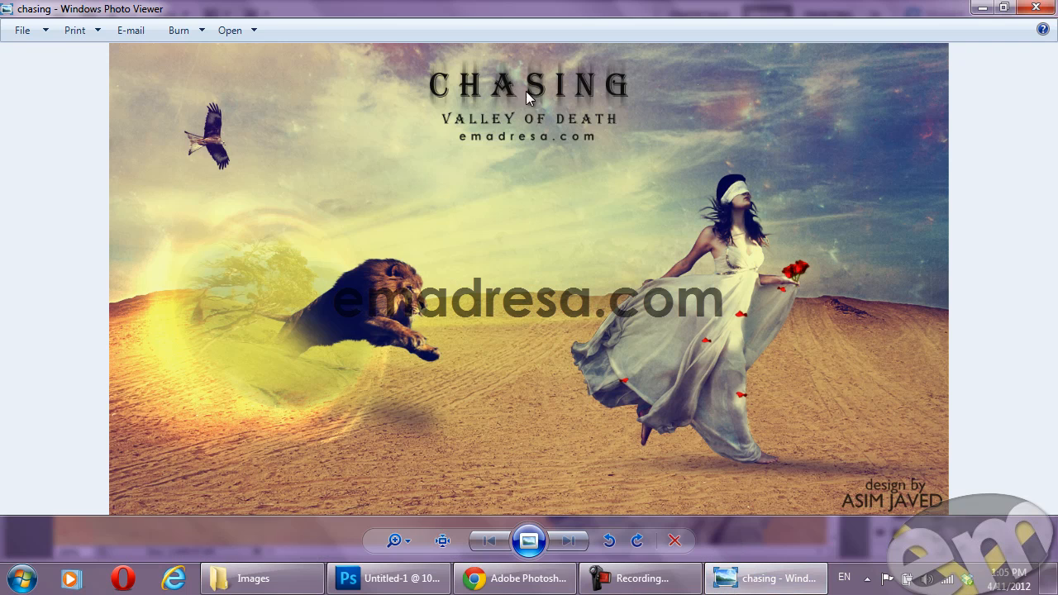
click(388, 579)
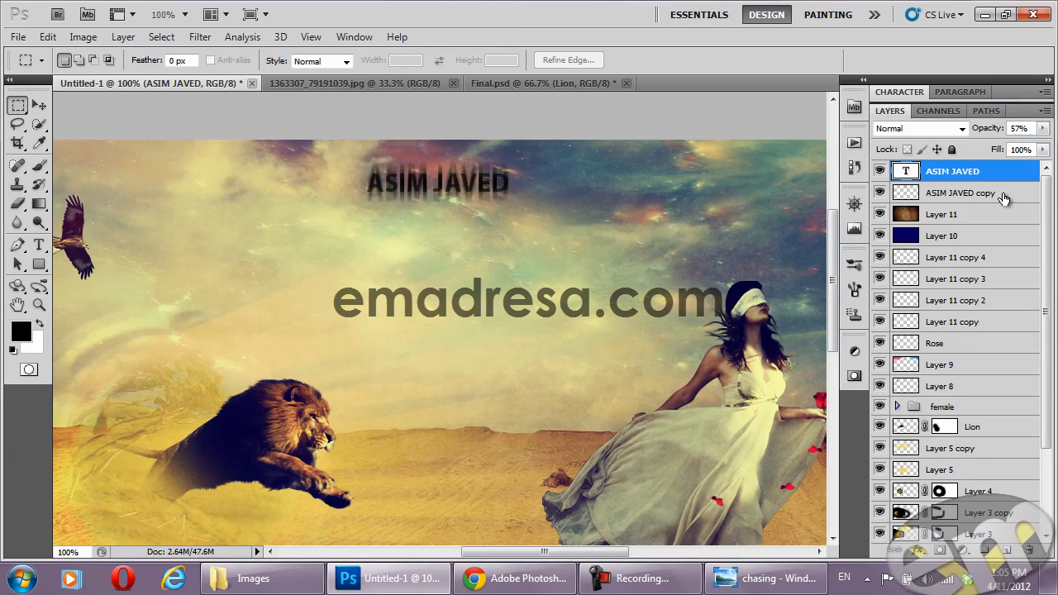
click(991, 196)
drag(991, 129, 973, 128)
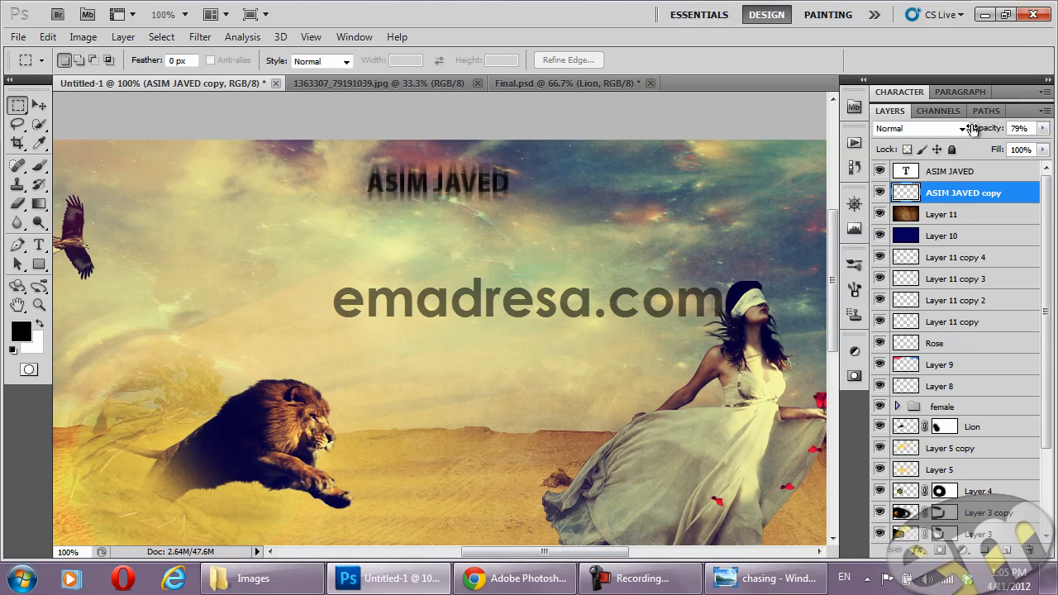
click(974, 173)
View the reference picture once more, switch to Chrome, and open achidosti.com in a new tab
click(771, 579)
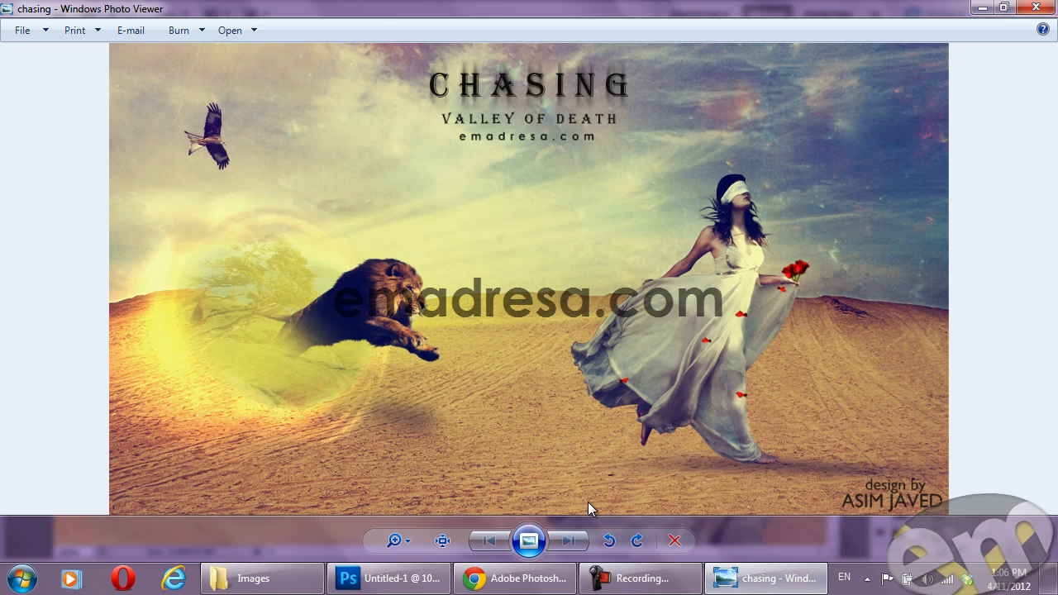
click(516, 577)
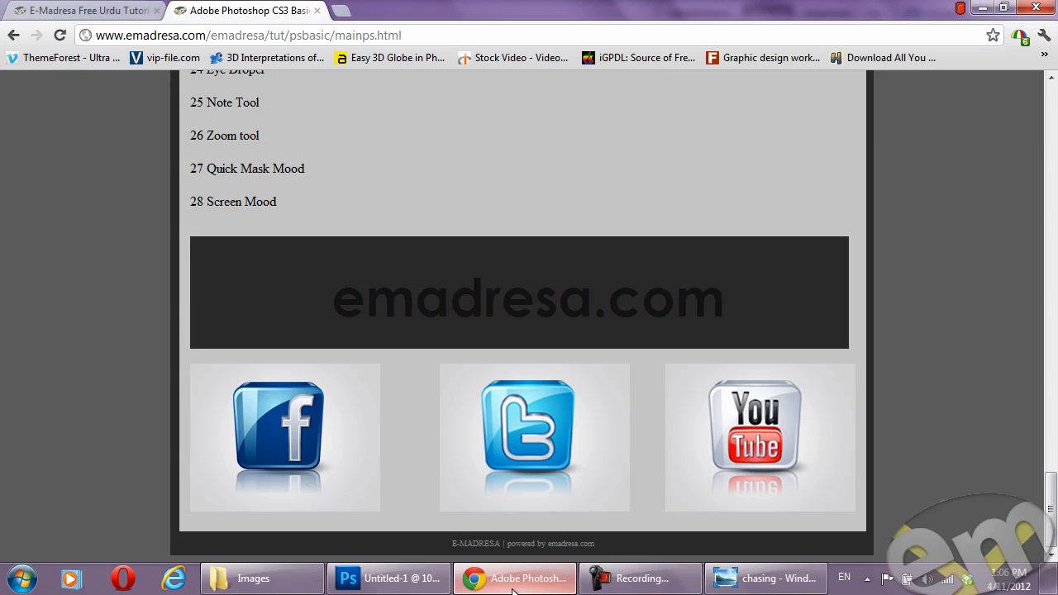
click(340, 11)
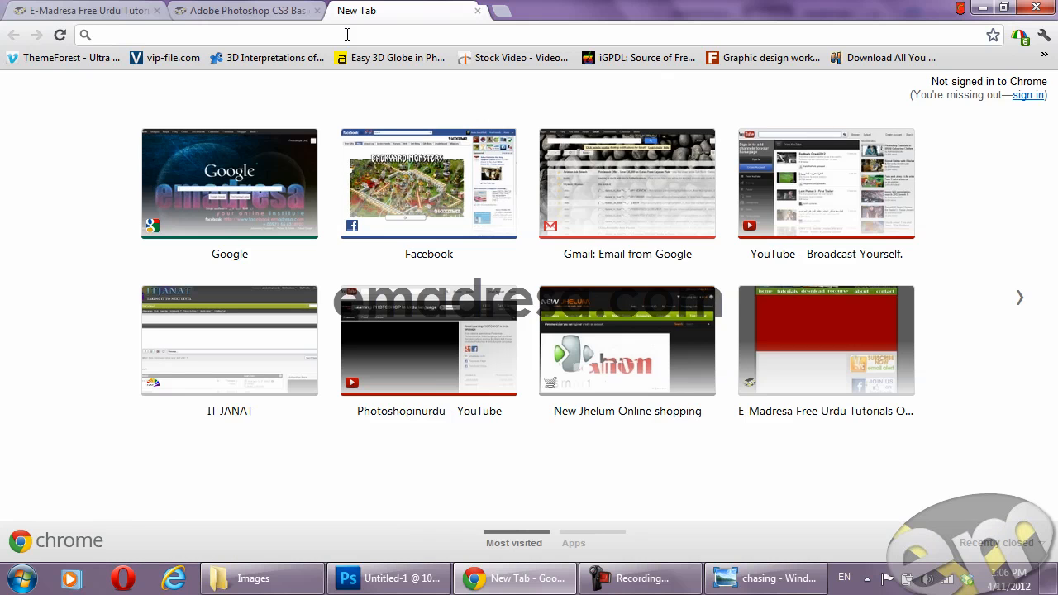
text(achidosti.com)
key(Return)
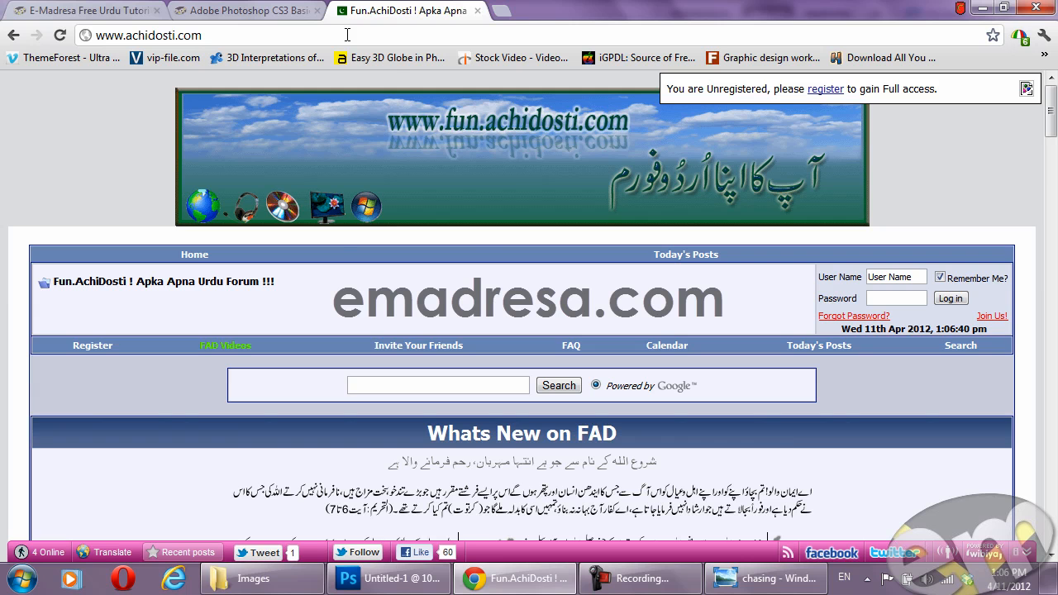
Look through the forum sections on achidosti.com, from the welcome area to the I.T Zone courses
scroll(34, 318, down, 13)
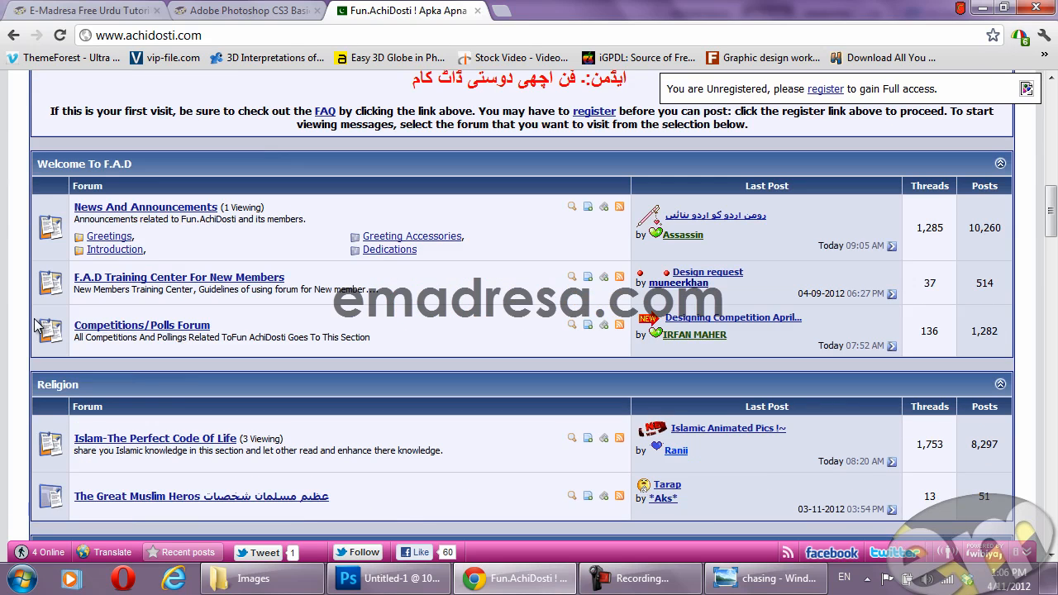
scroll(34, 324, down, 2)
scroll(34, 324, down, 3)
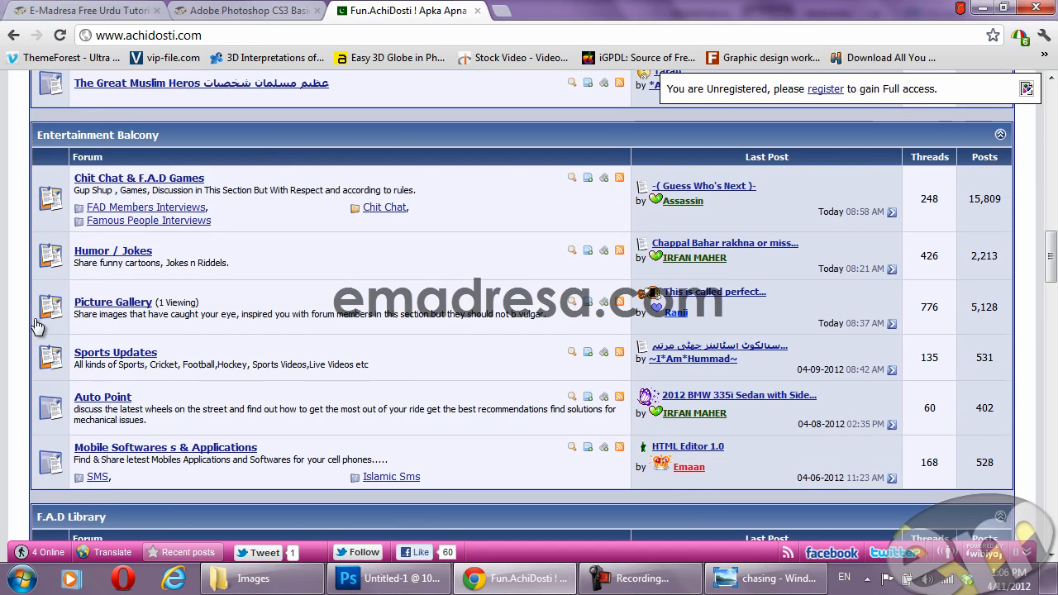
scroll(34, 322, down, 2)
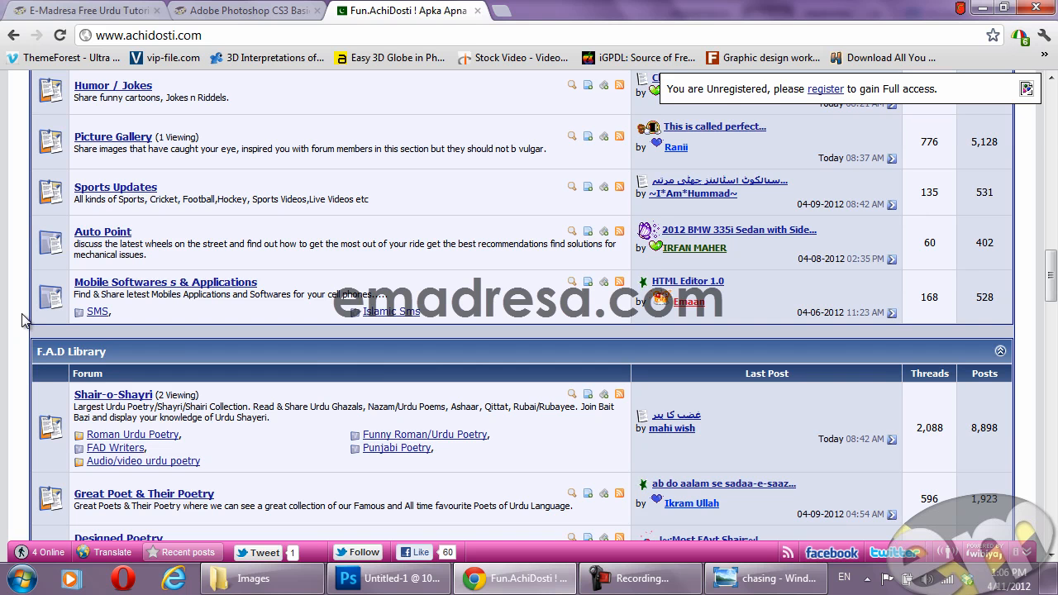
scroll(63, 366, down, 3)
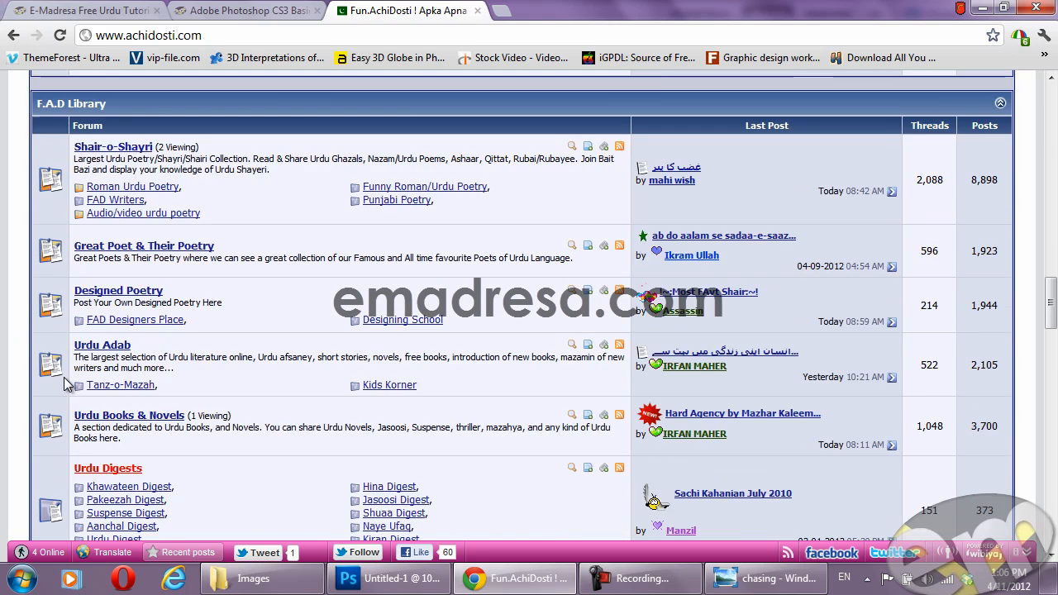
scroll(66, 384, down, 1)
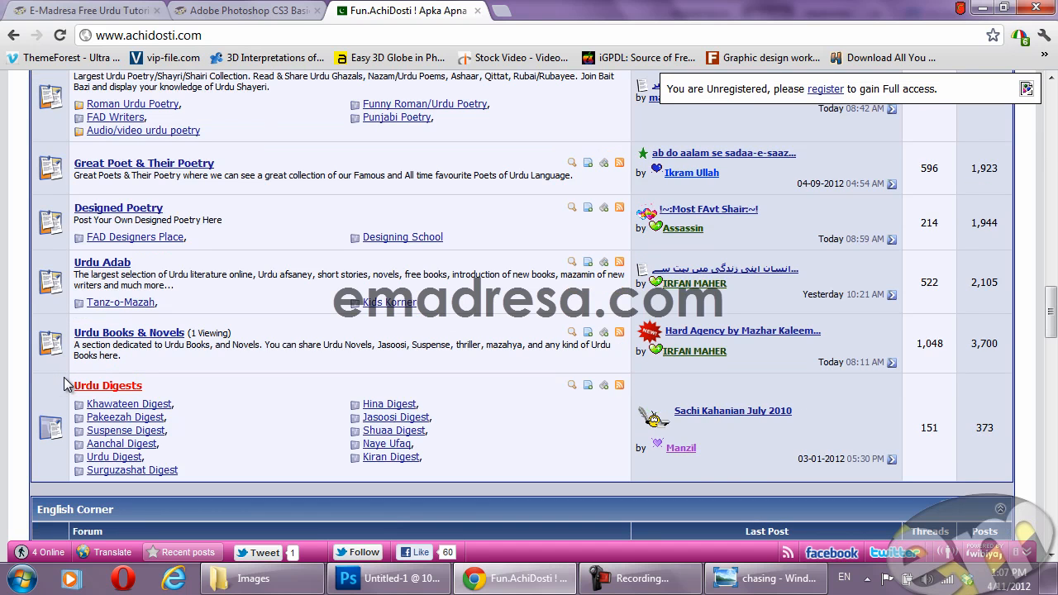
scroll(66, 384, down, 1)
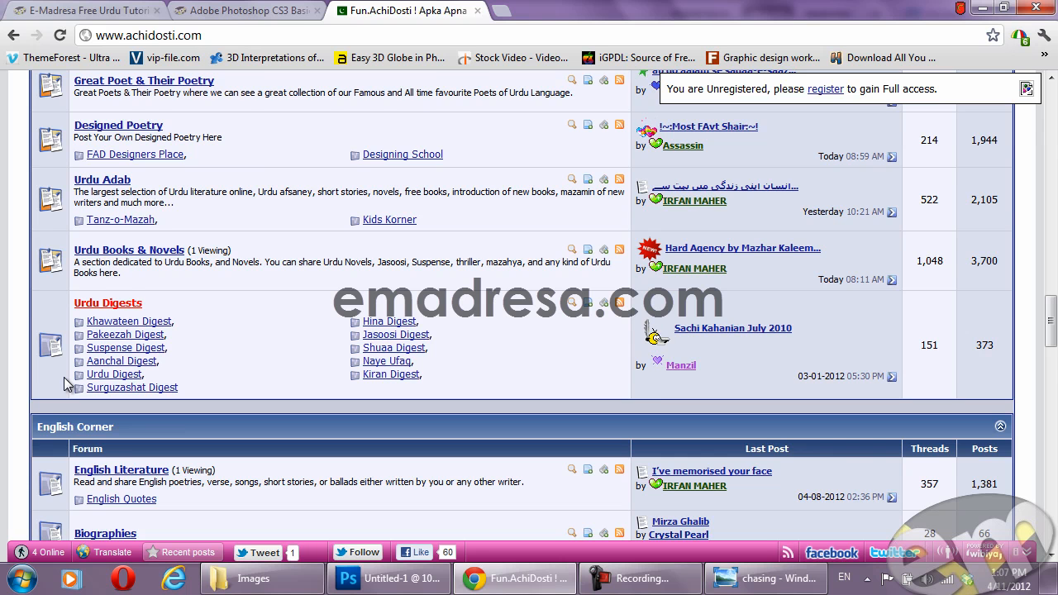
scroll(66, 384, down, 1)
scroll(66, 384, down, 1)
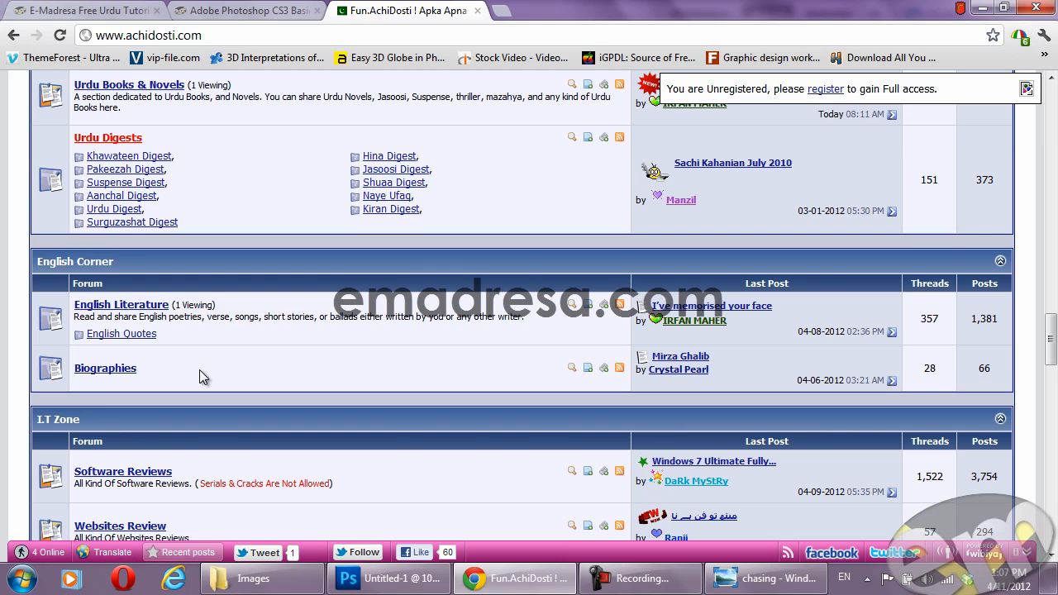
scroll(199, 372, down, 1)
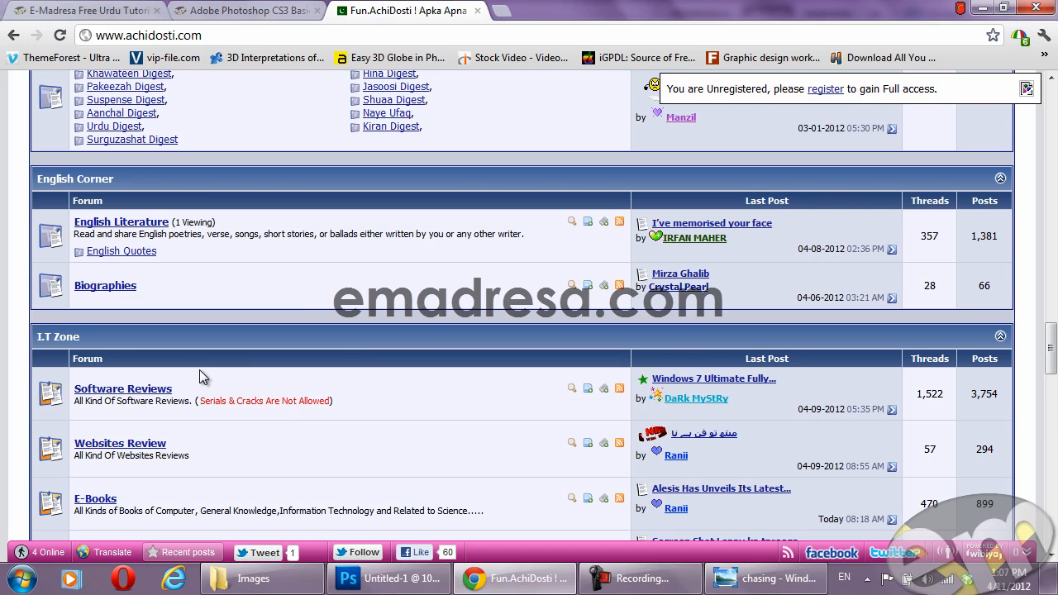
scroll(203, 376, down, 2)
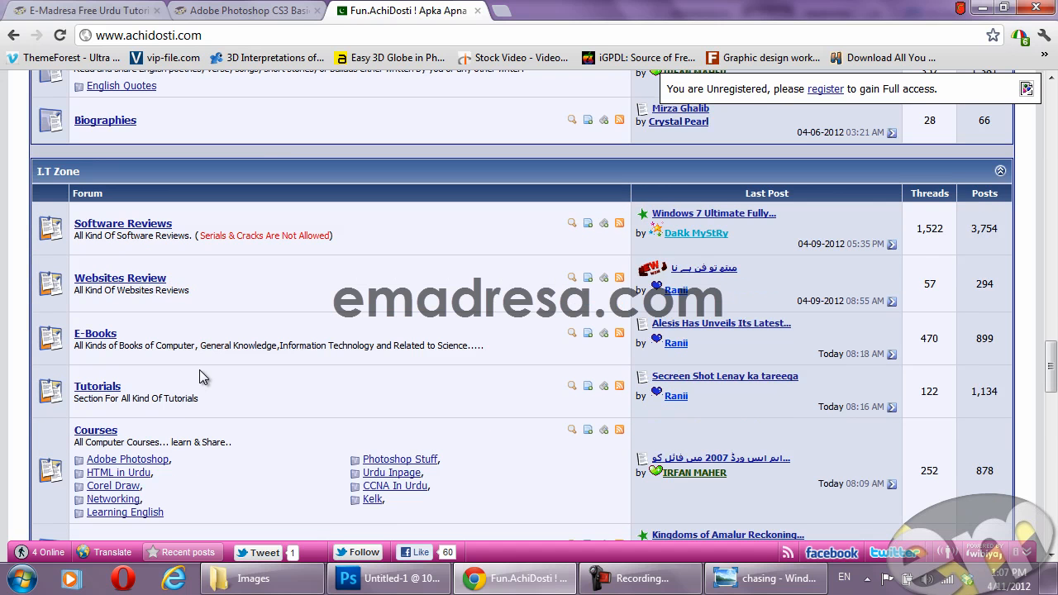
scroll(199, 369, down, 2)
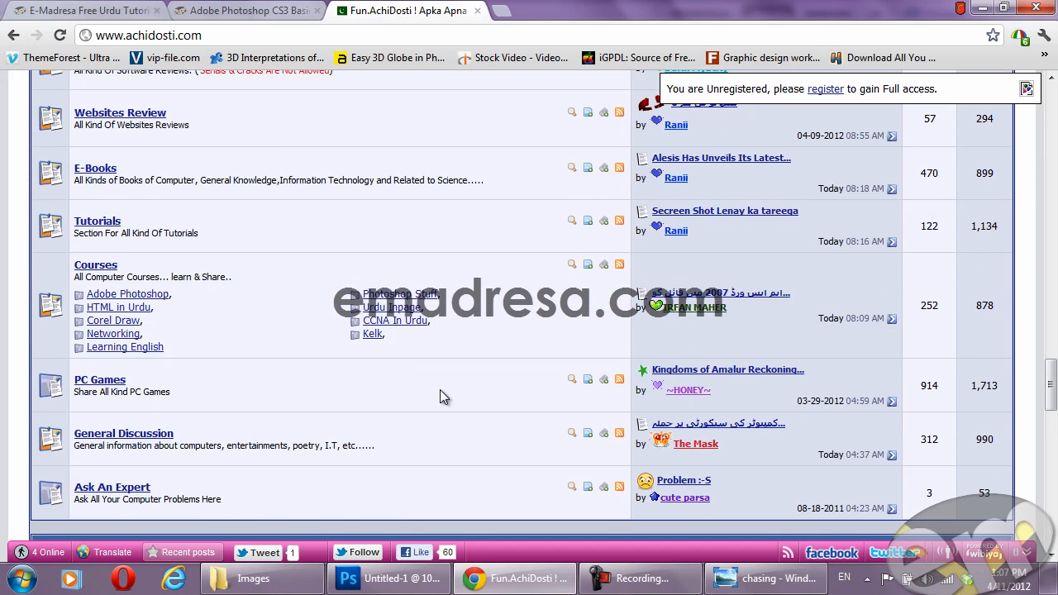
scroll(495, 393, up, 1)
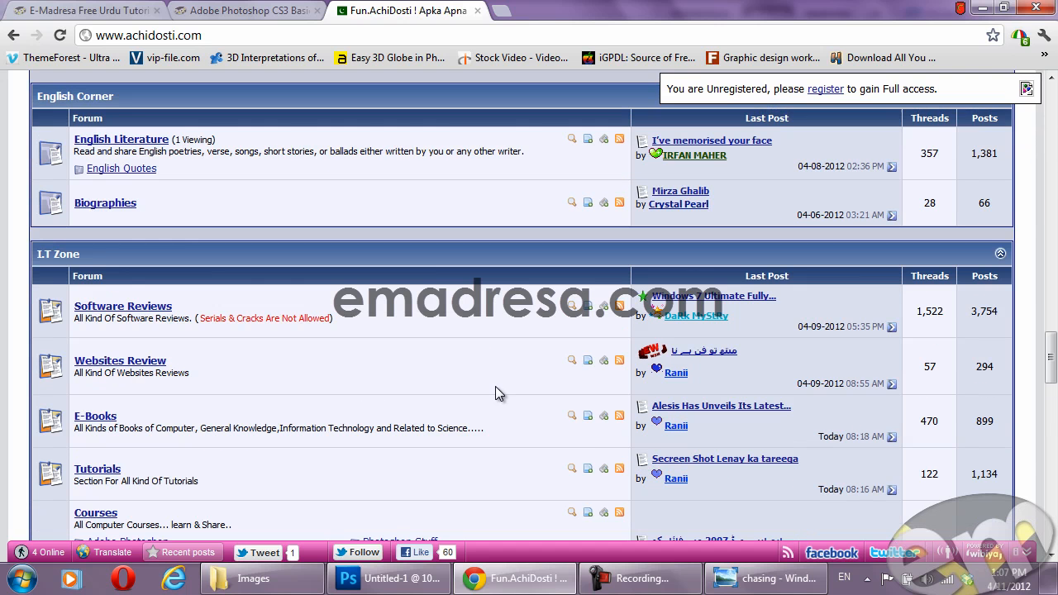
scroll(495, 386, up, 1)
scroll(533, 297, up, 2)
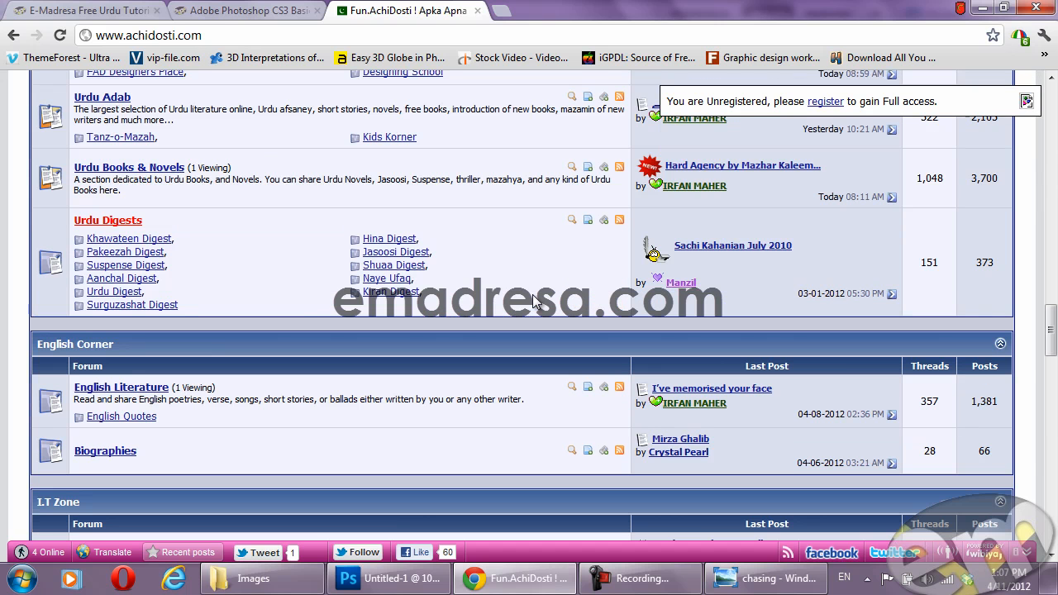
Open itjanat.com in another new browser tab
click(501, 10)
text(itjanat.com)
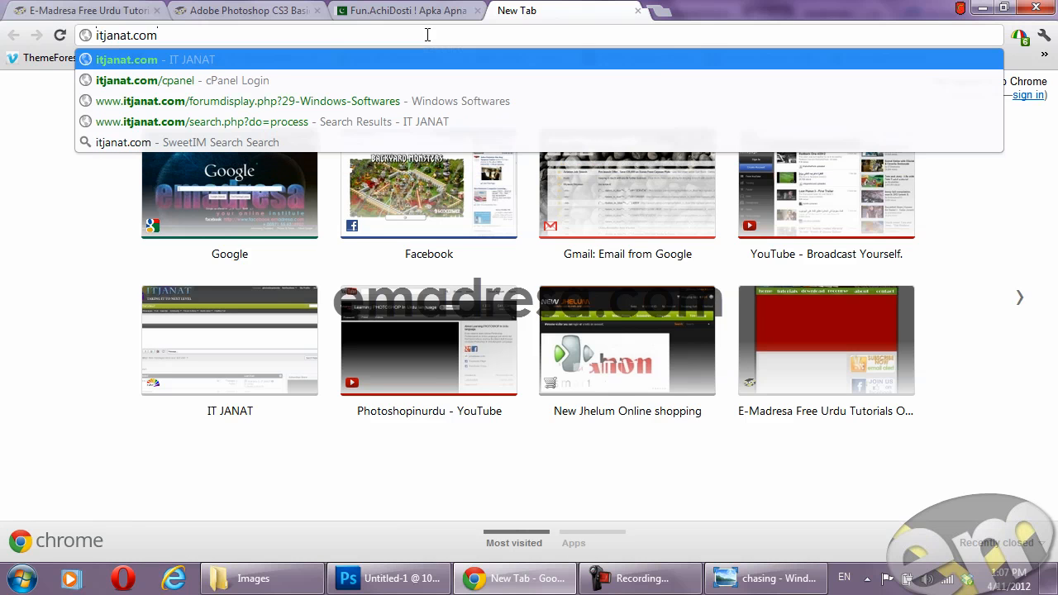
key(Return)
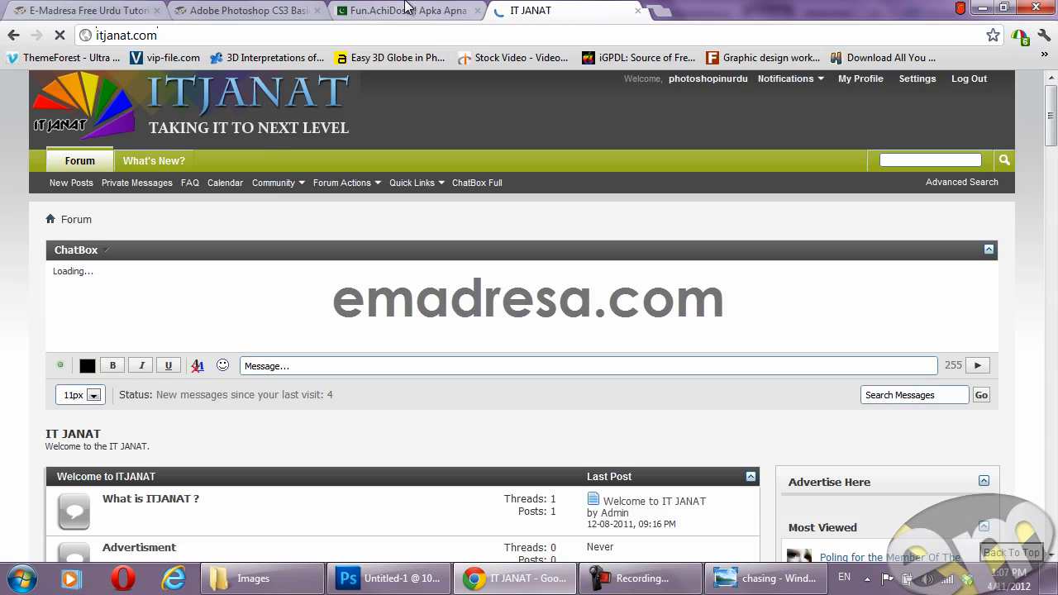
Return to the achidosti.com forum and view its header and news section at the start of the page
click(404, 10)
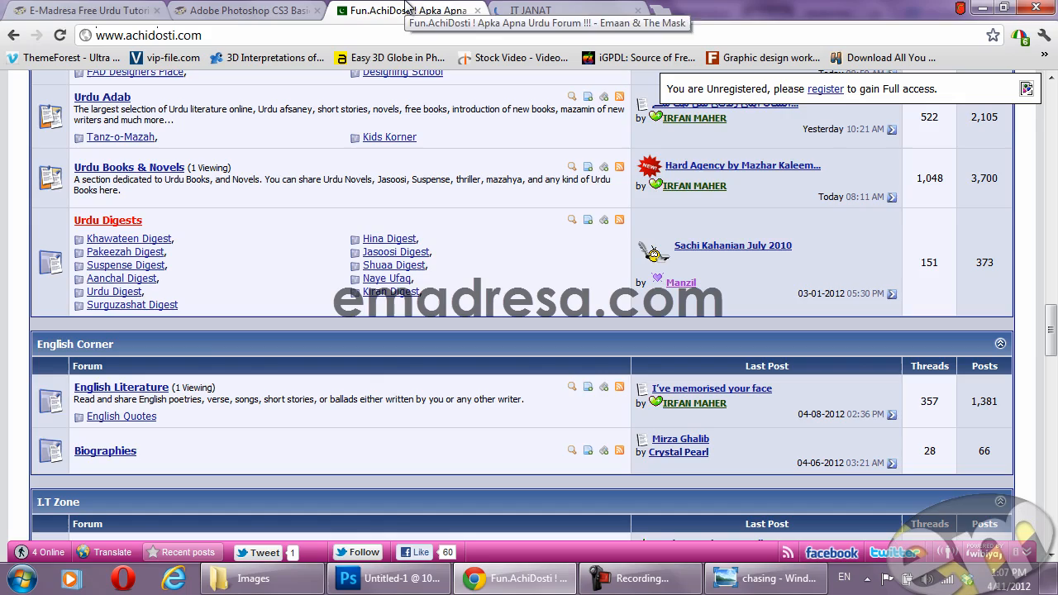
scroll(488, 275, up, 4)
scroll(488, 275, up, 15)
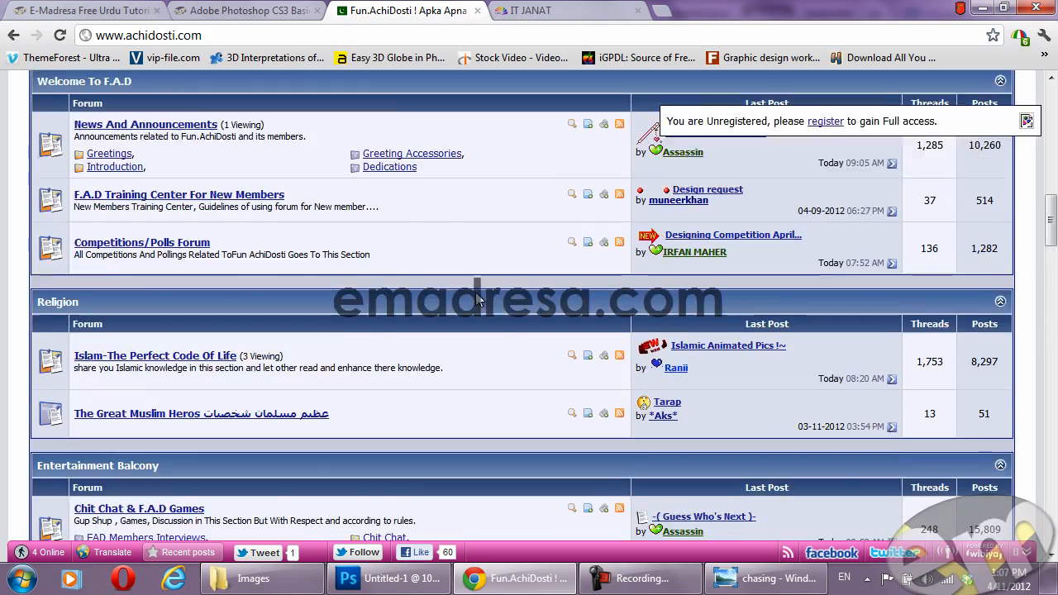
scroll(480, 302, up, 6)
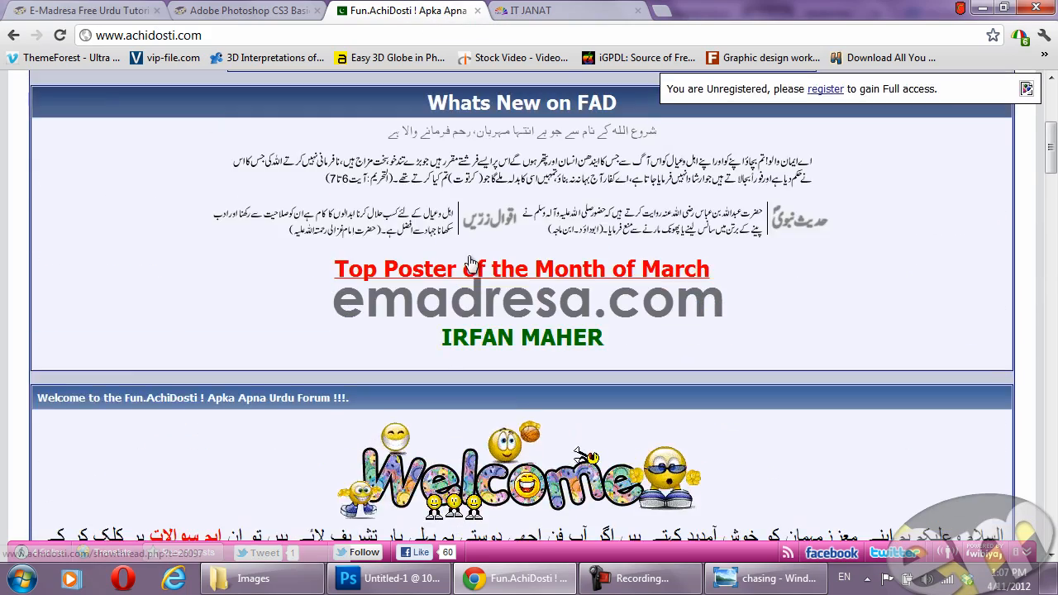
scroll(405, 314, up, 1)
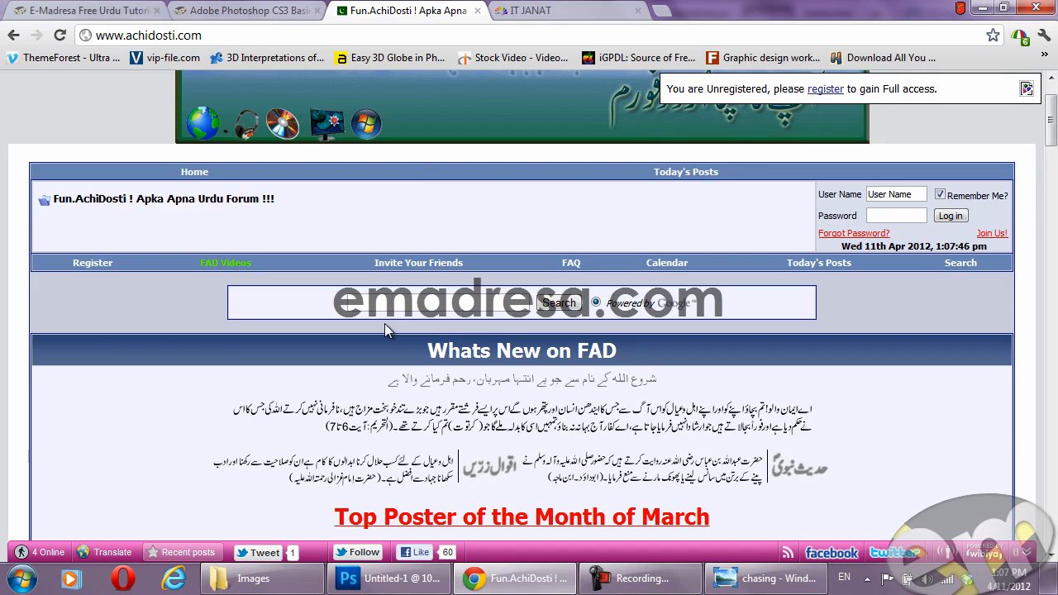
scroll(384, 323, up, 1)
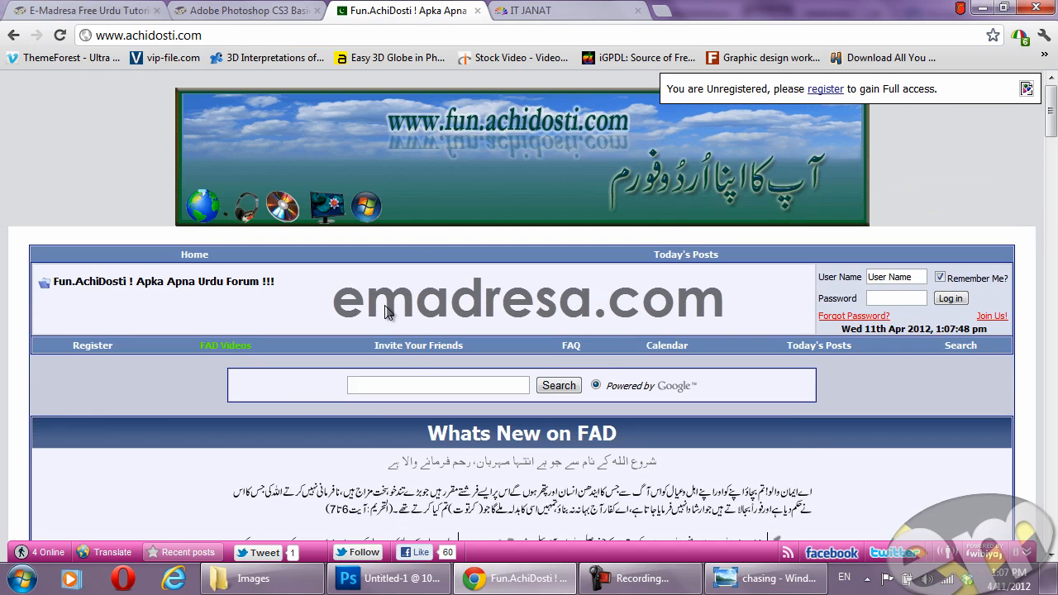